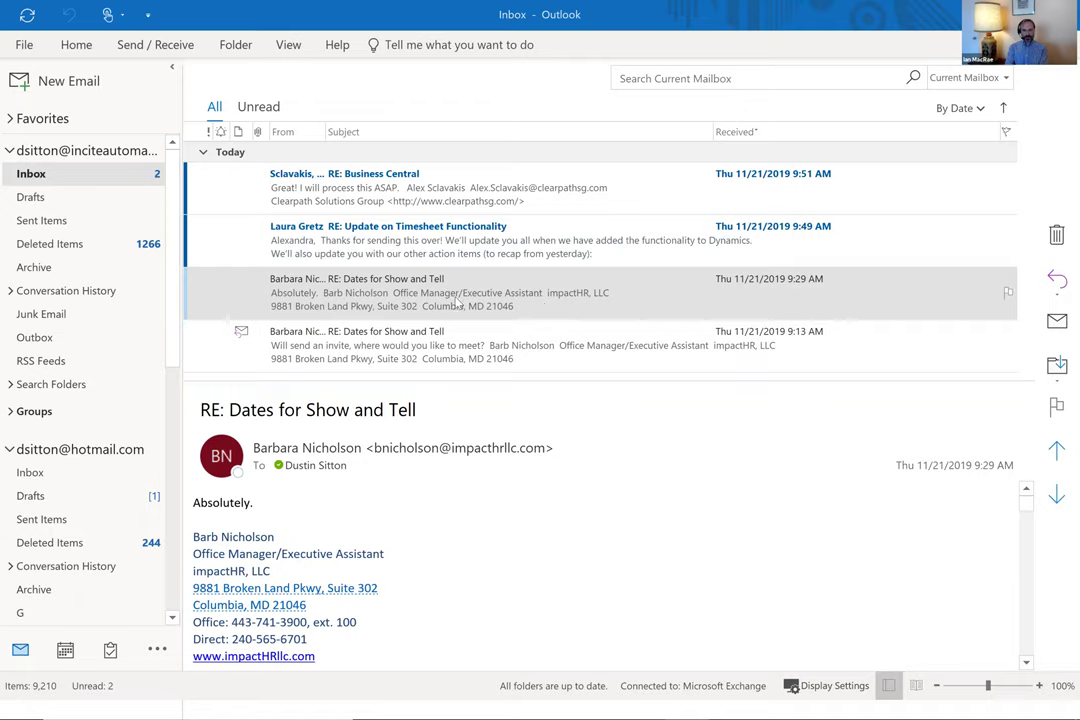
Step: Delete the sweetgreen 'go nuts for chicken + brussels' promotion from the Hotmail inbox, then return to the work Inbox
mouse_move(310, 697)
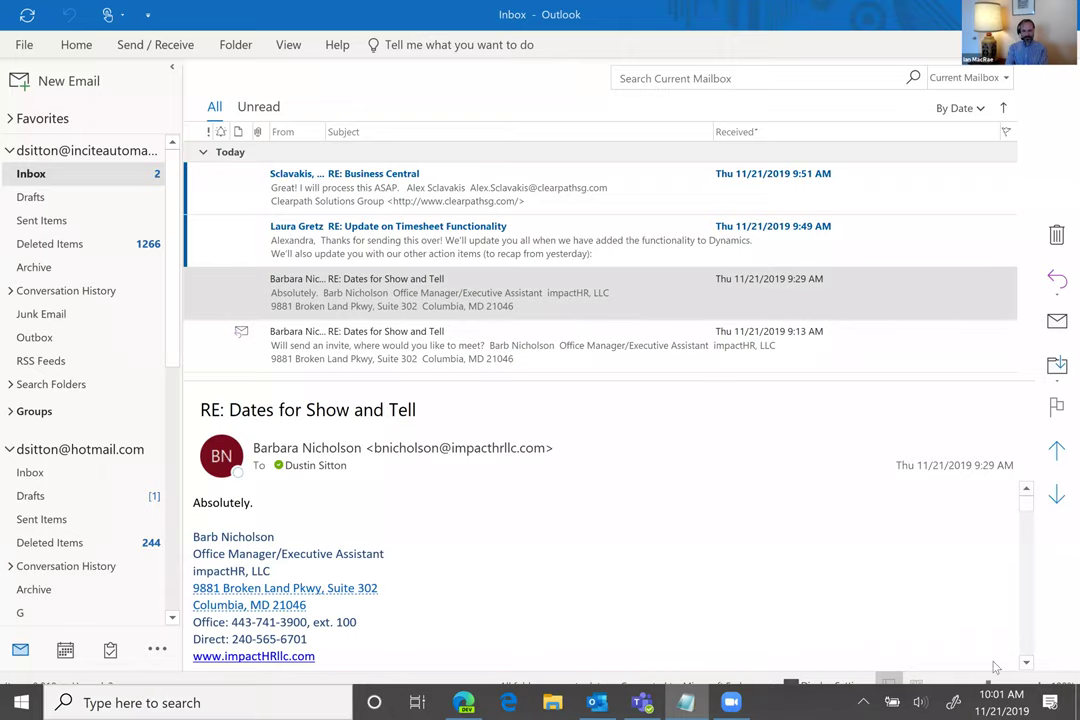
scroll(985, 572, down, 5)
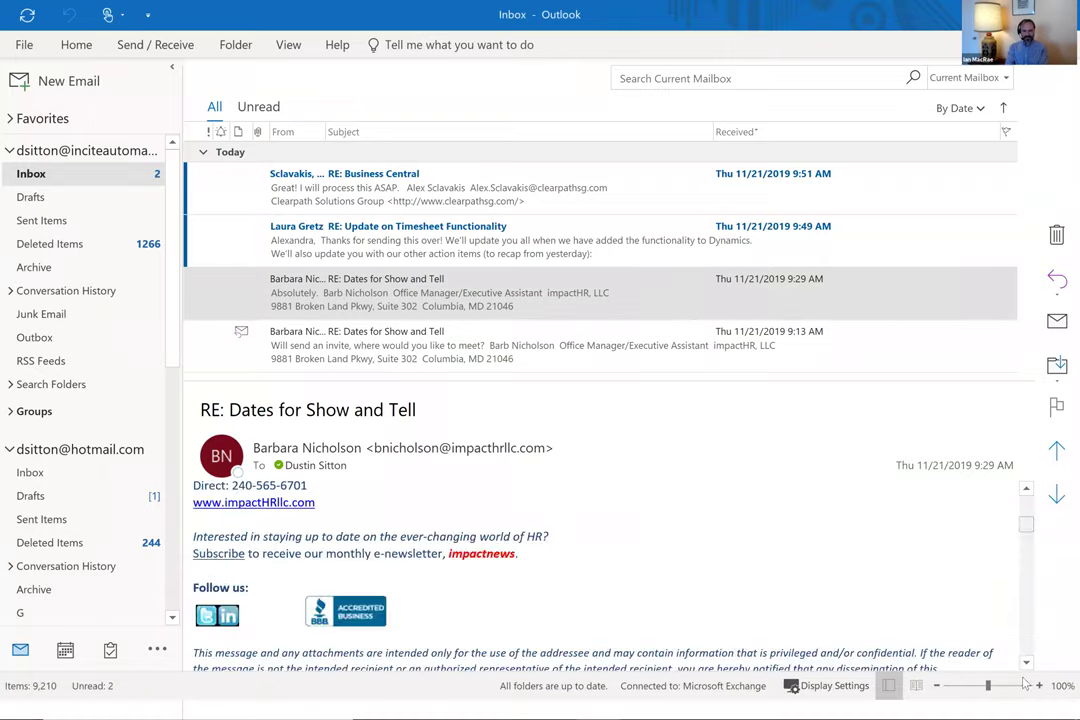
scroll(1020, 415, up, 5)
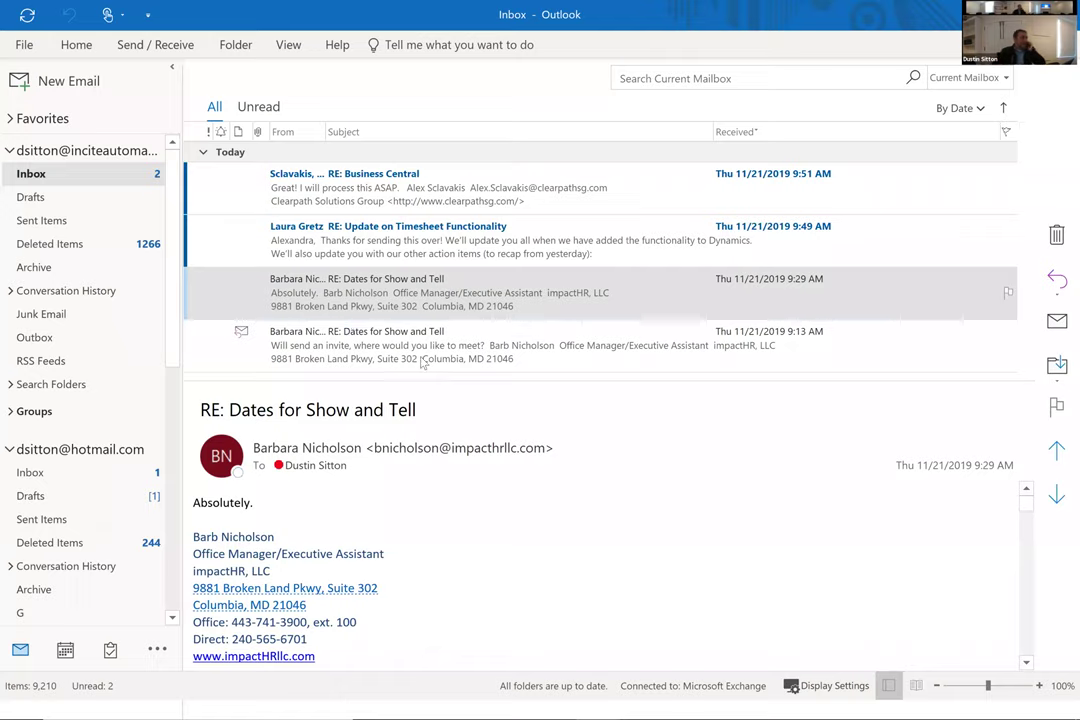
mouse_move(510, 452)
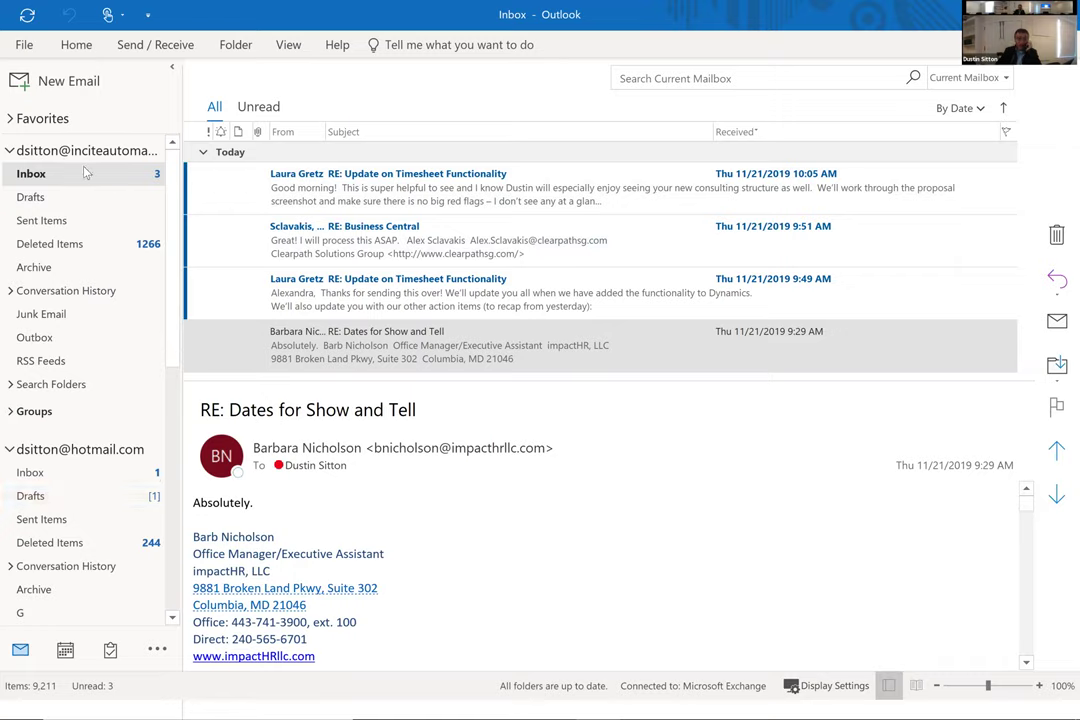
click(140, 477)
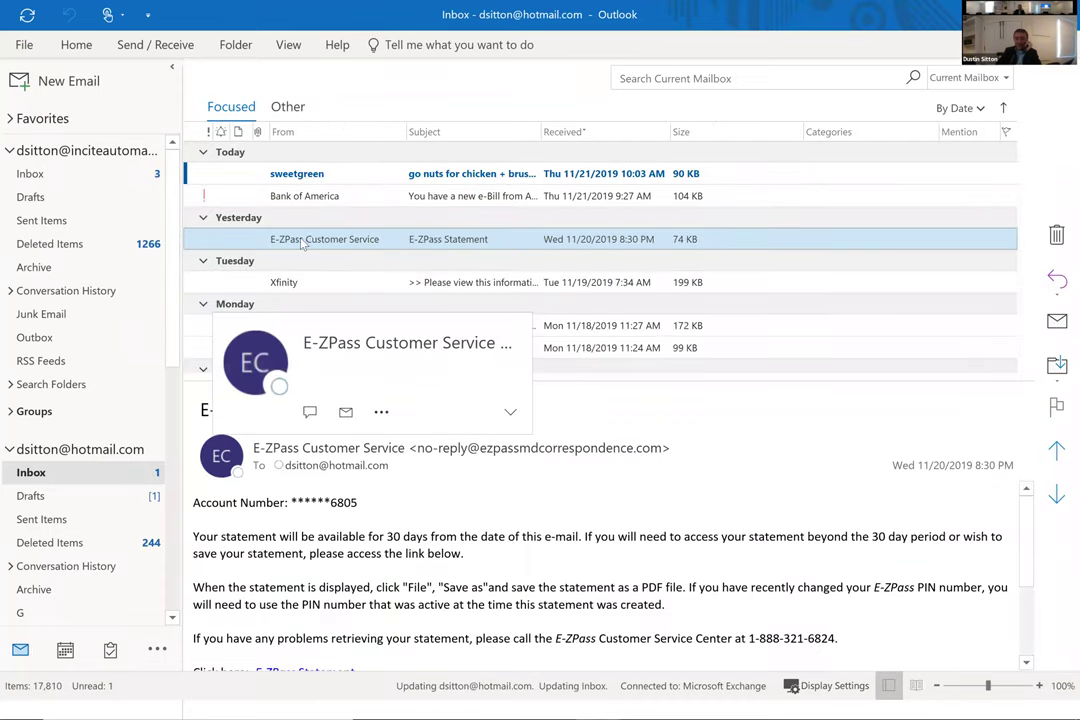
click(250, 173)
key(Delete)
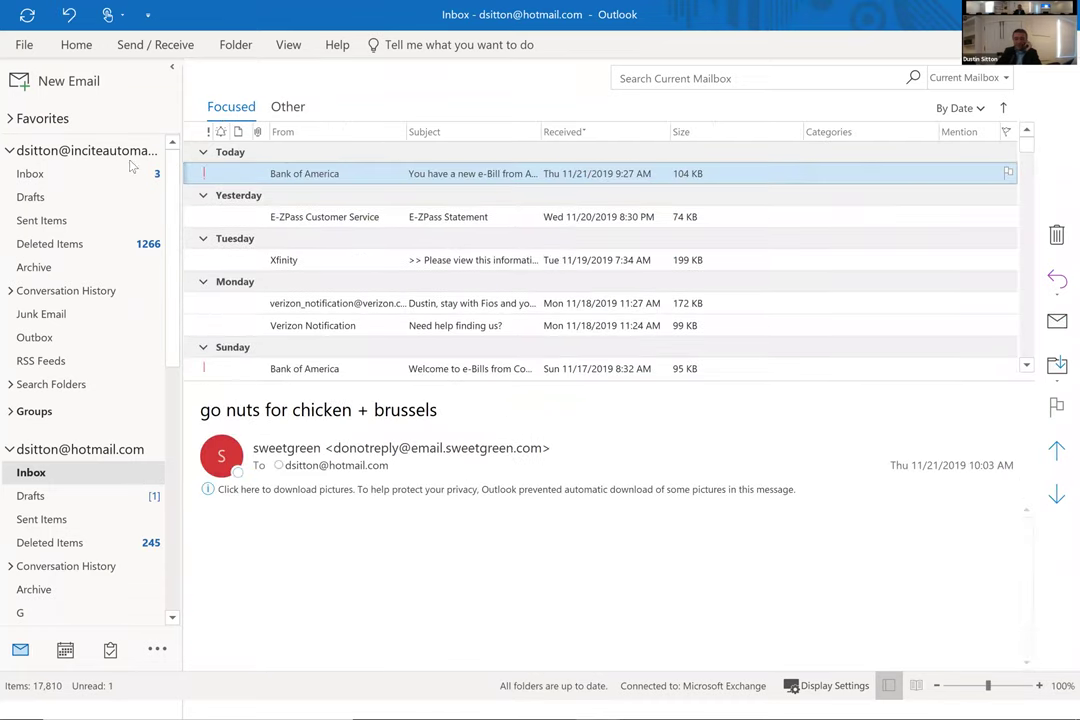
click(100, 174)
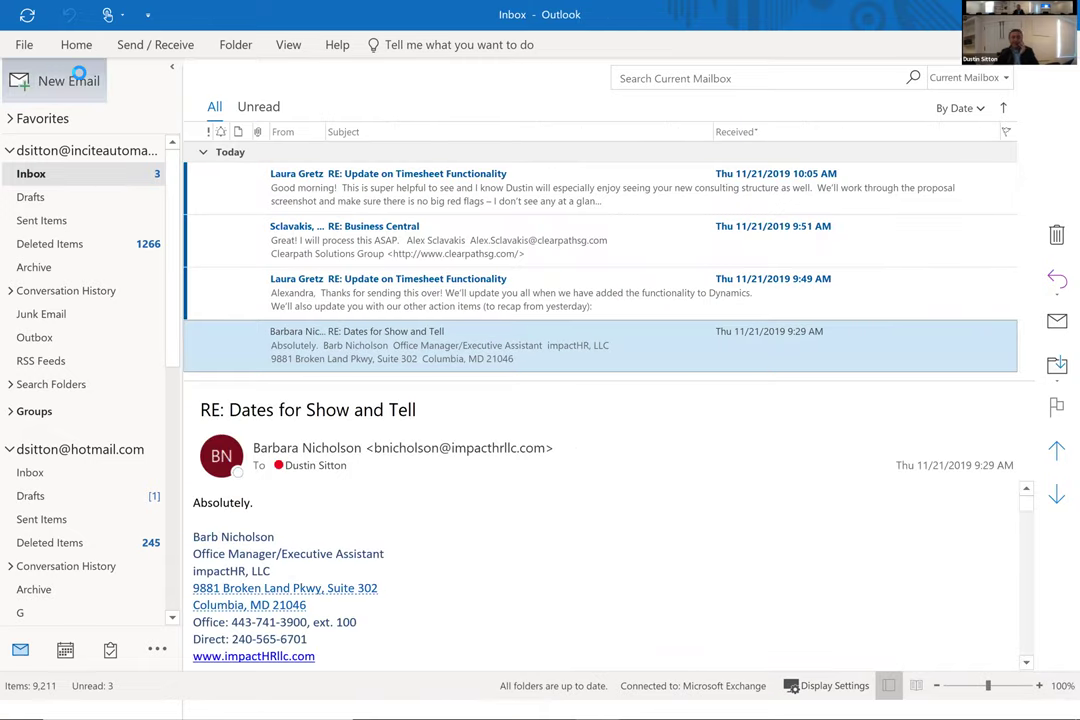
Step: Start a new email to the user's own account with subject 'Let's get together soon!'
click(78, 76)
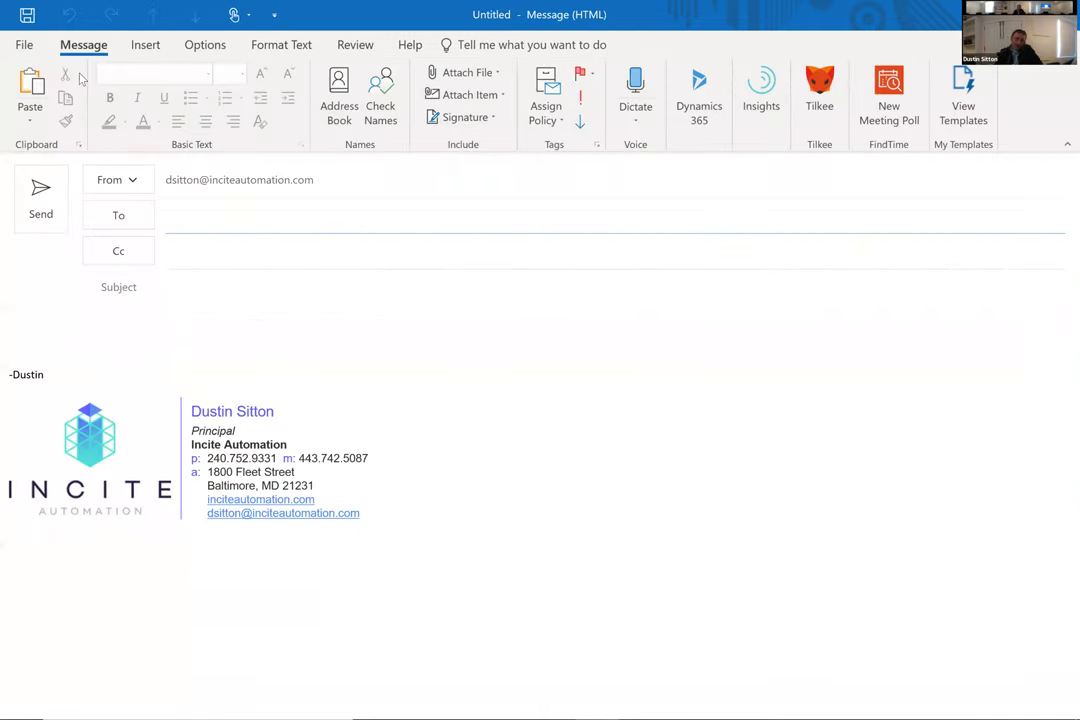
text(dsi)
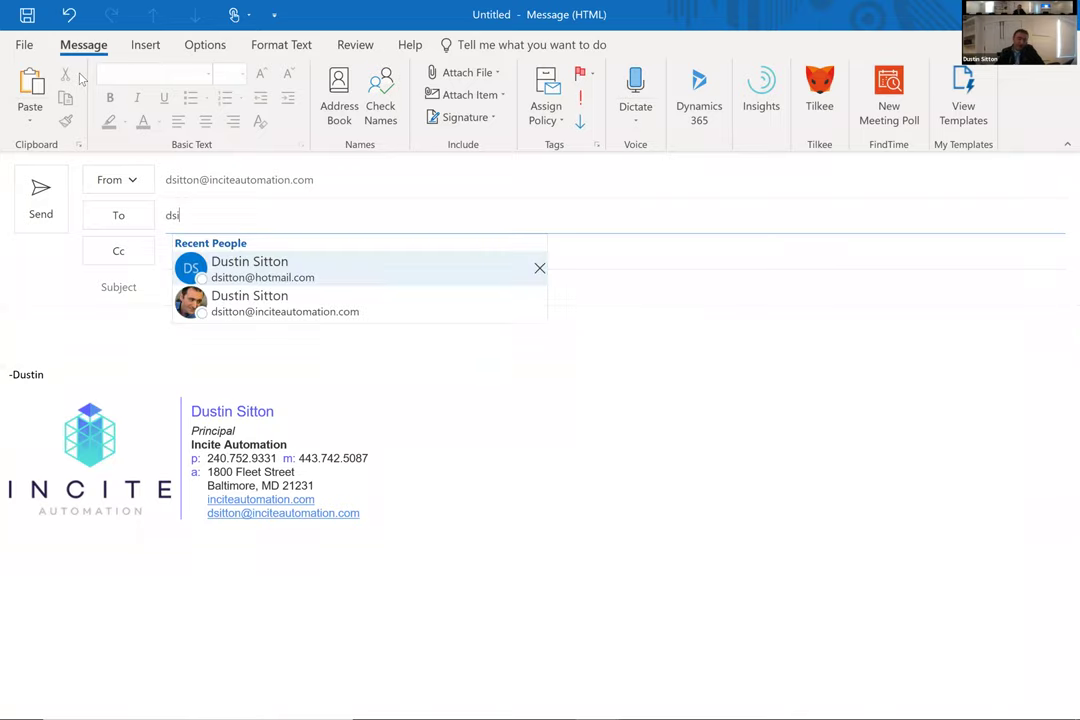
text(tton)
key(Return)
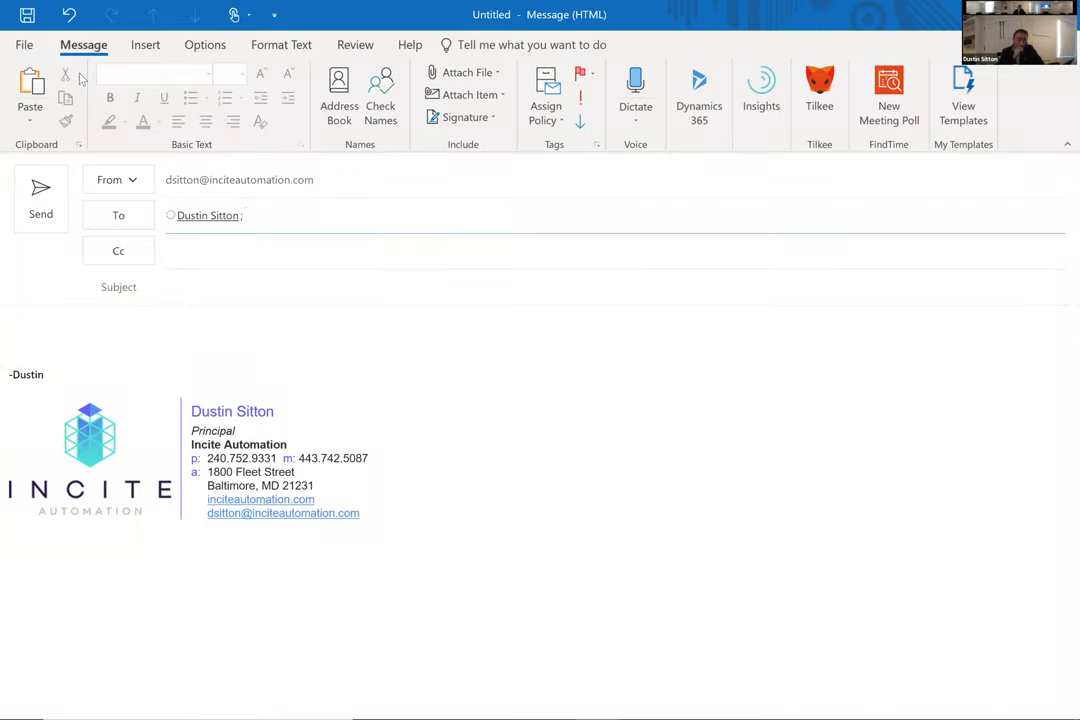
key(Tab)
key(Tab)
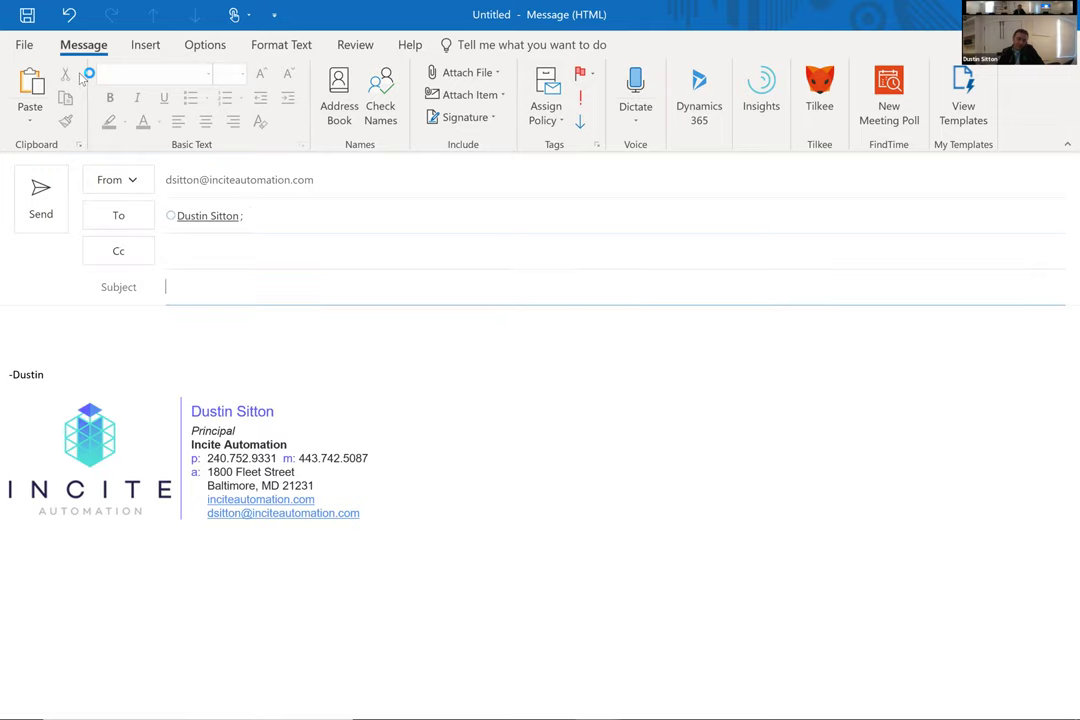
text(Let's get together soon!)
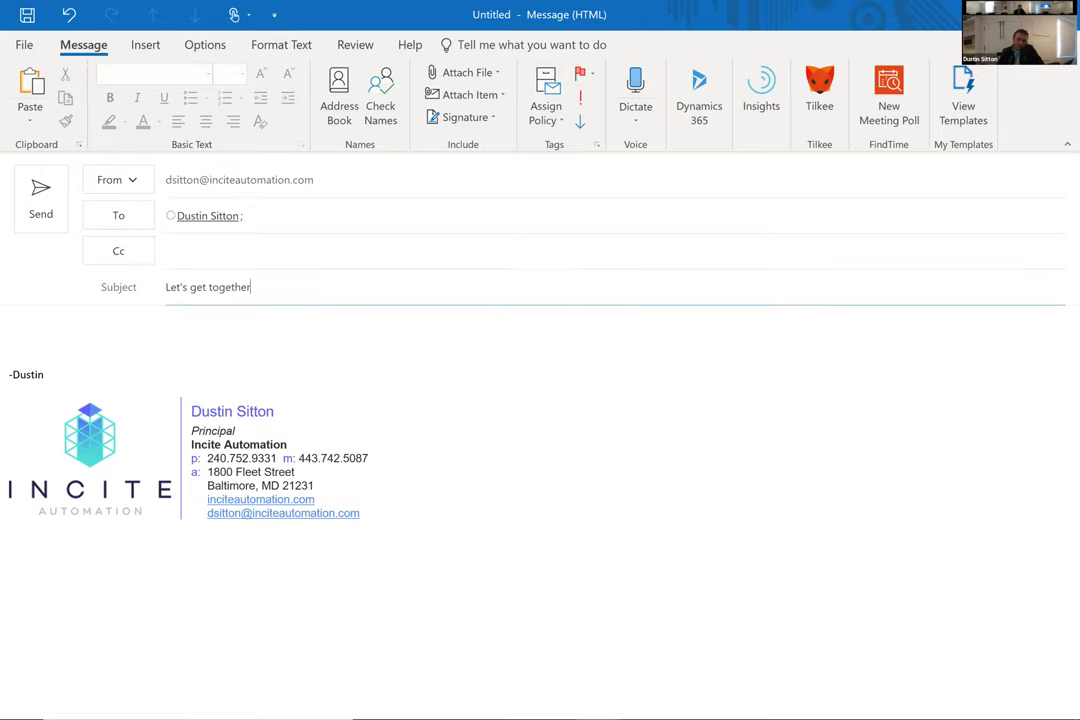
Step: Write a body greeting the recipient and proposing a Teams meeting next Friday to review the proposal
key(Tab)
text(Dustin,)
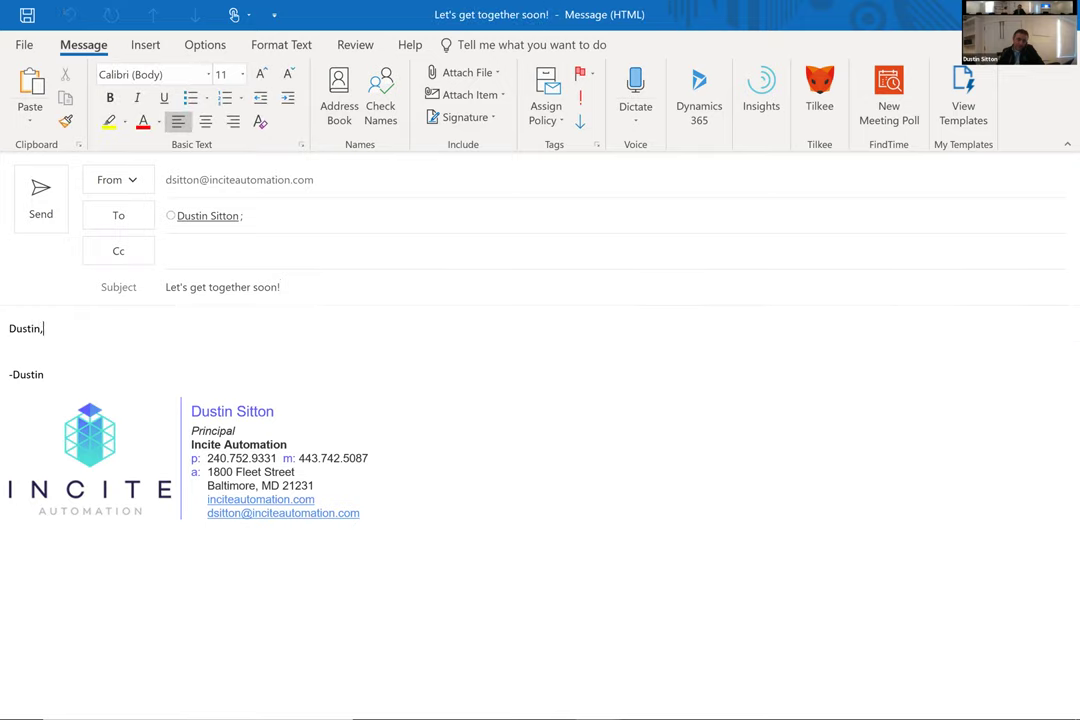
key(Return)
text(I think it's tim)
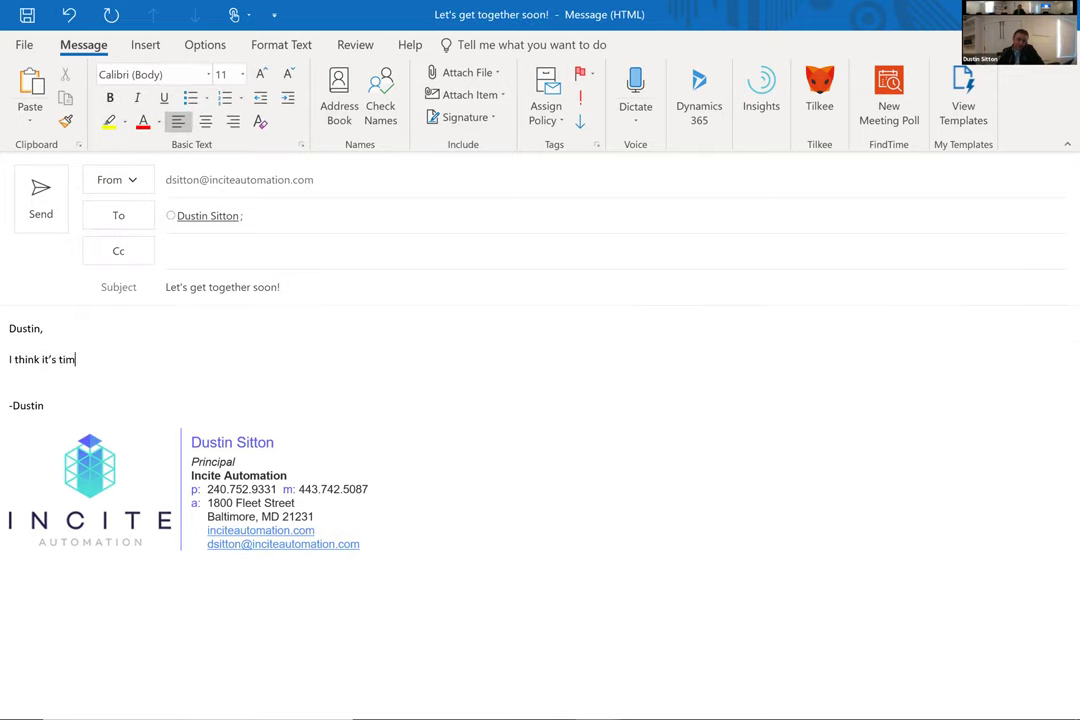
text(e to review the proposal, )
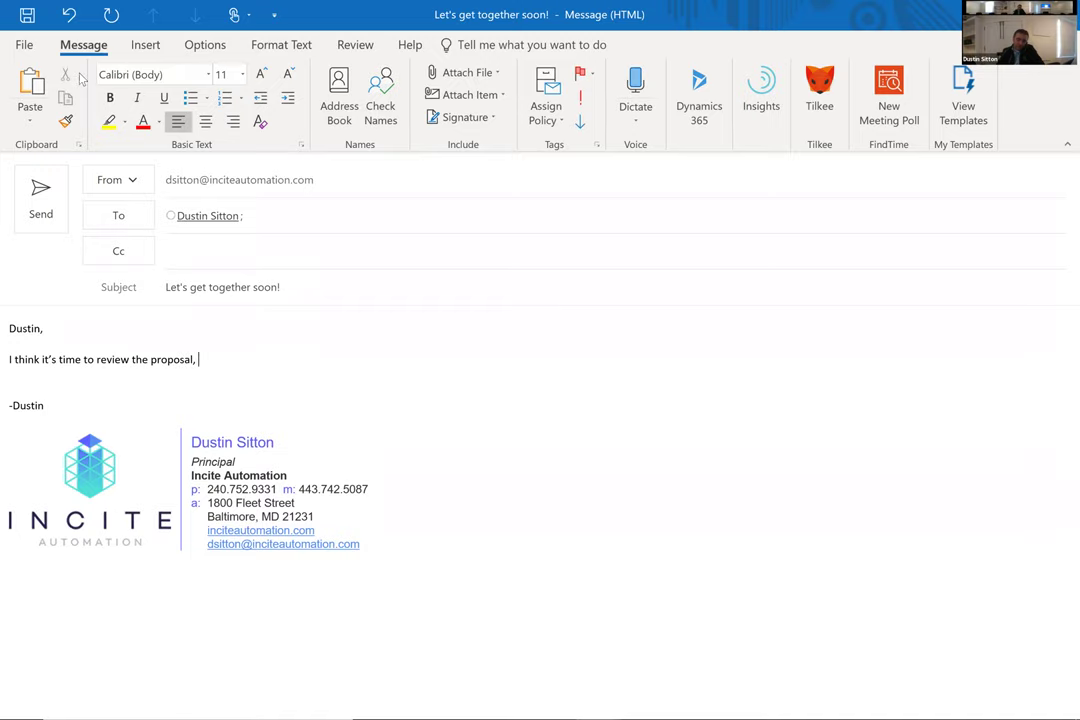
text(Let's schedu)
key(BackSpace)
key(BackSpace)
key(BackSpace)
key(BackSpace)
key(BackSpace)
key(BackSpace)
key(BackSpace)
key(BackSpace)
key(BackSpace)
key(BackSpace)
key(BackSpace)
key(BackSpace)
key(BackSpace)
key(BackSpace)
text(. Let's schedule an online)
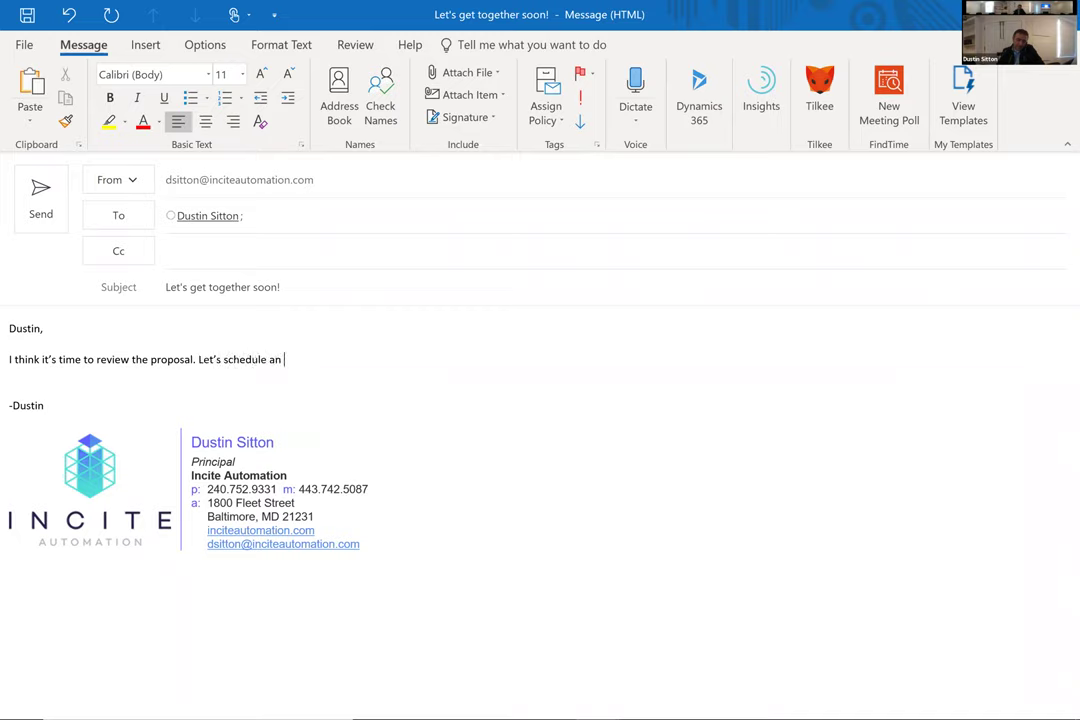
key(BackSpace)
key(BackSpace)
key(BackSpace)
key(BackSpace)
key(BackSpace)
key(BackSpace)
key(BackSpace)
key(BackSpace)
key(BackSpace)
text(Teams meeting for next Frid)
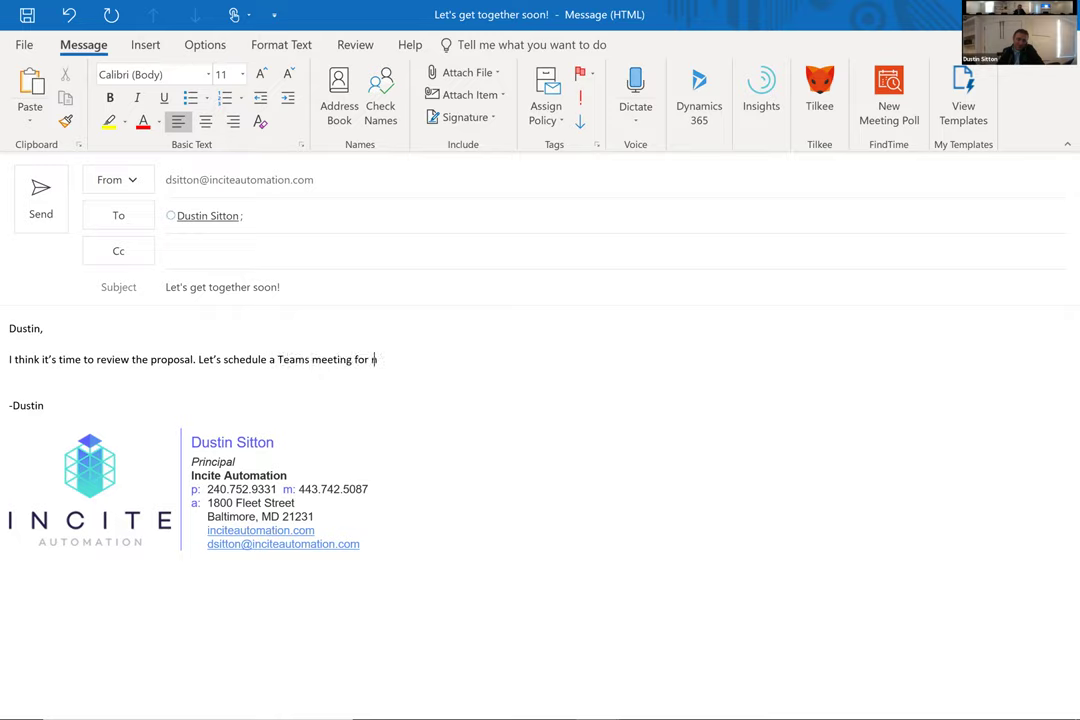
text(ay.)
Step: Add Cortana in Cc on the meeting email and send it
click(193, 251)
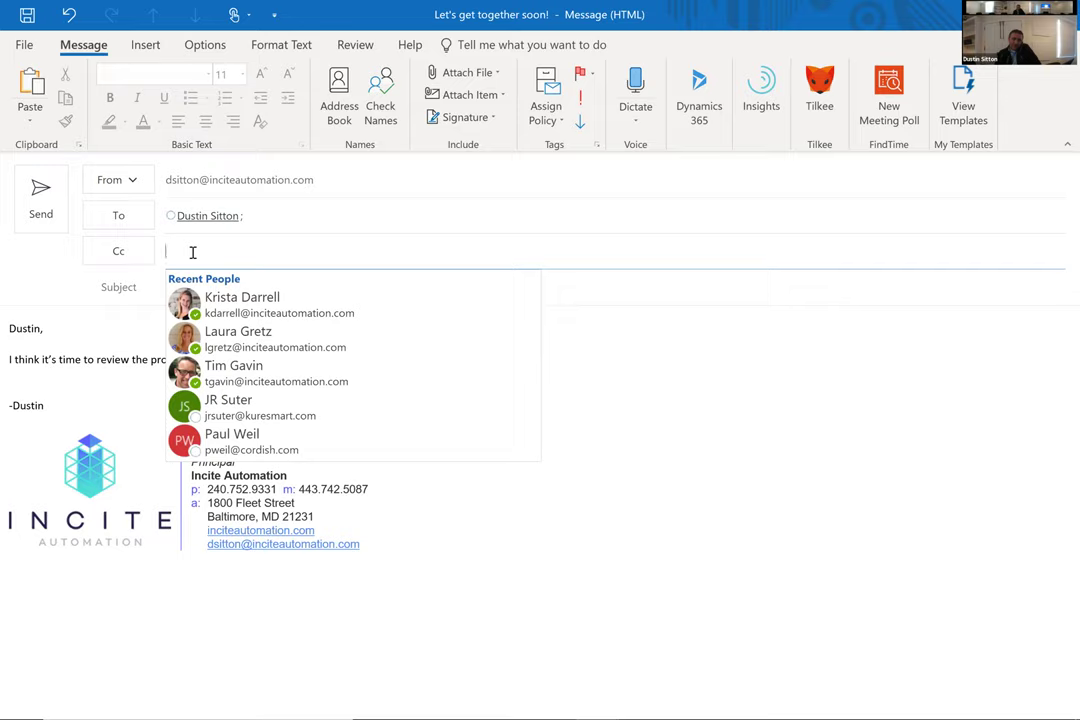
text(cort)
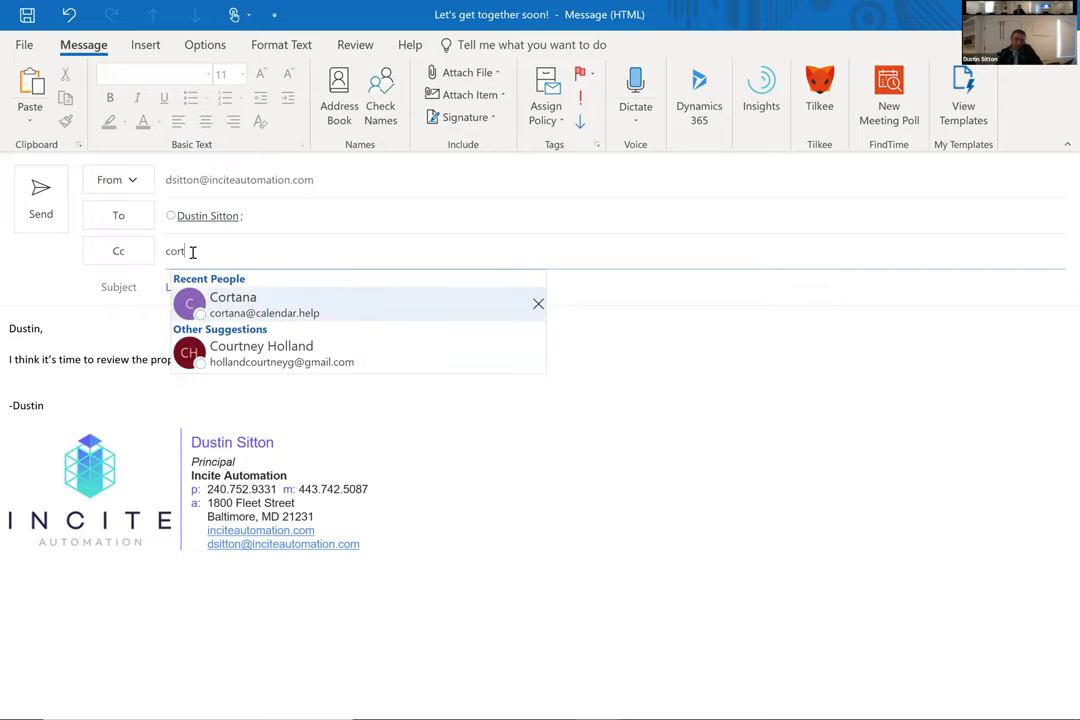
key(Return)
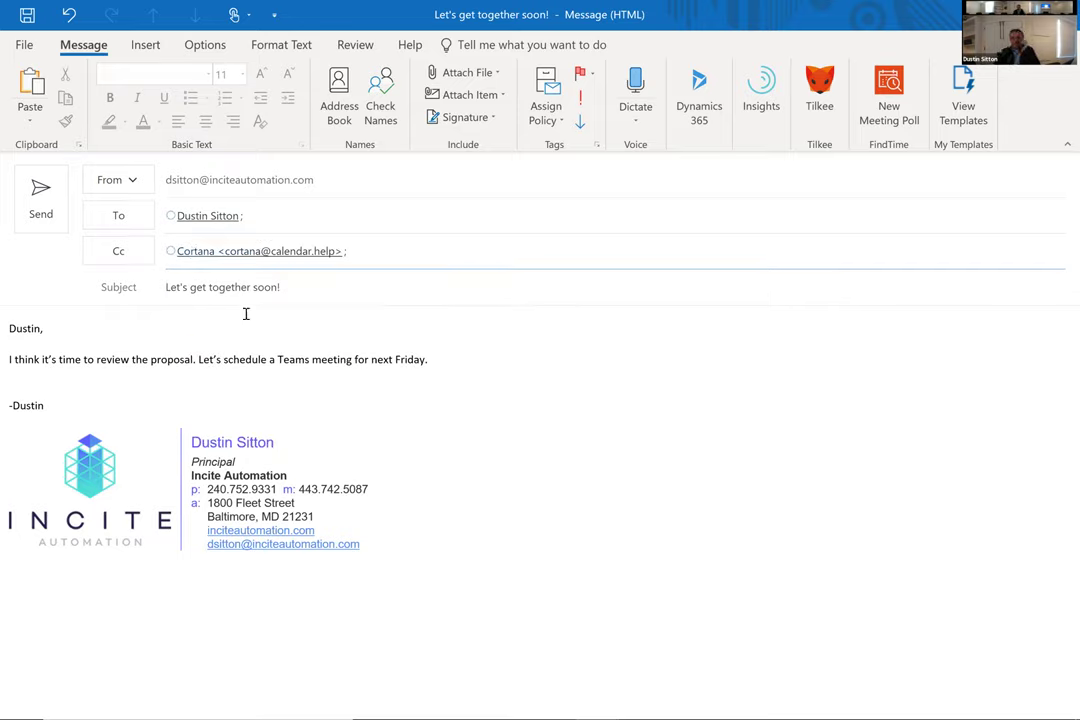
mouse_move(342, 251)
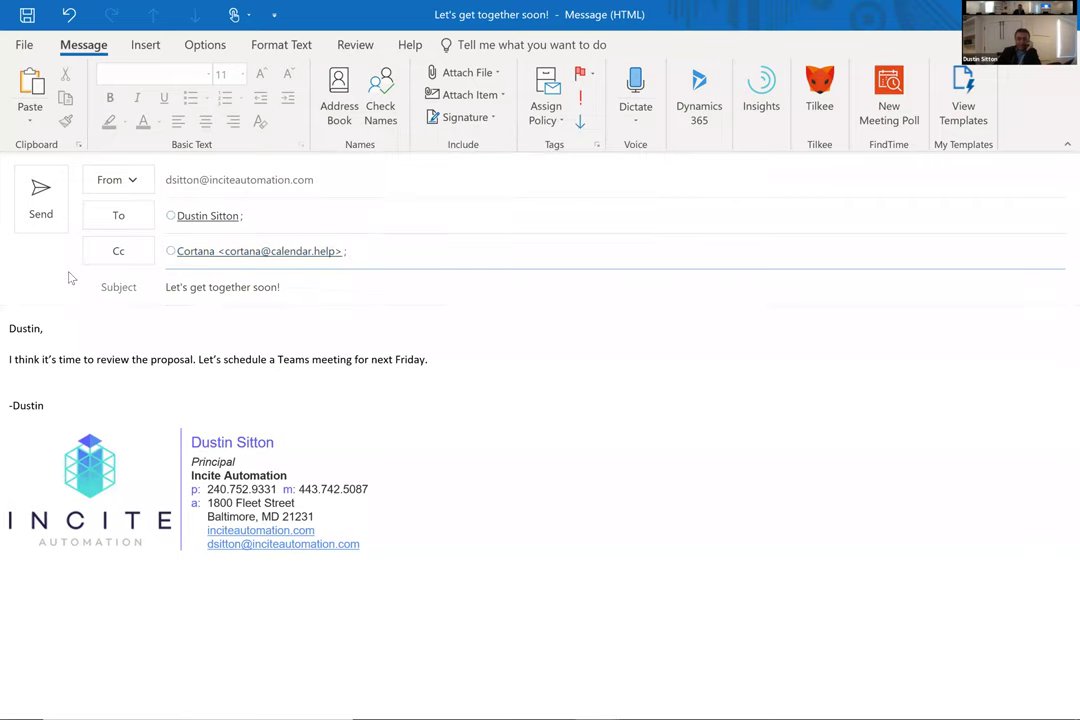
click(41, 205)
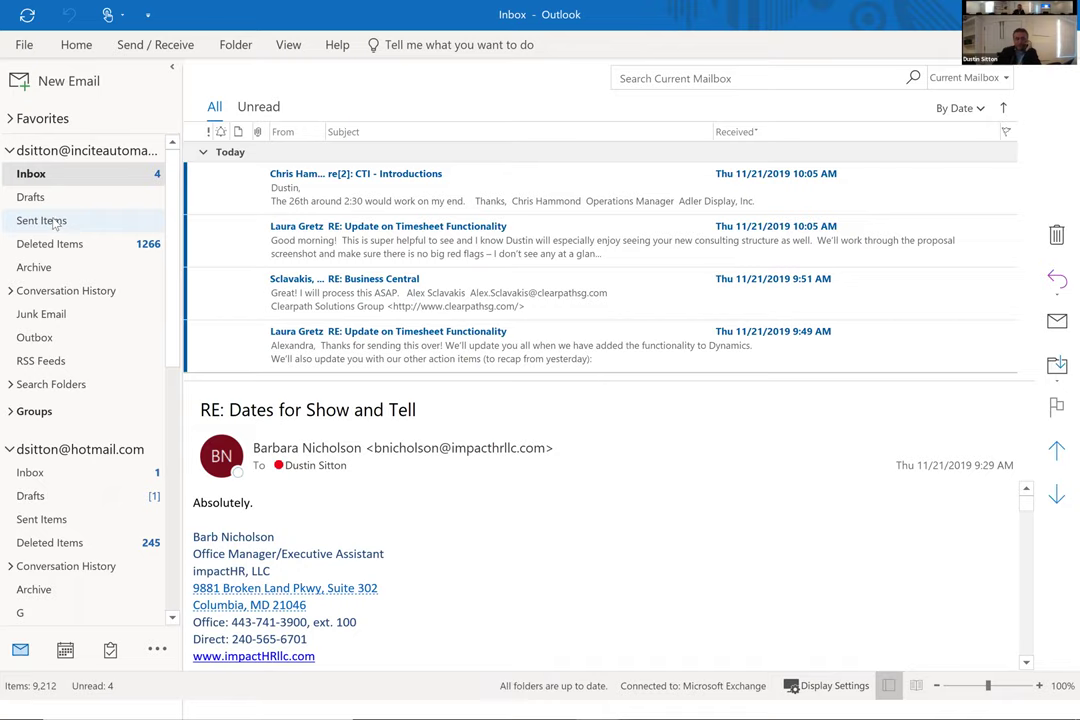
Step: Read the arrived 'Let's get together soon!' and Bank of America e-Bill emails in Hotmail, then return to the work Inbox
click(74, 482)
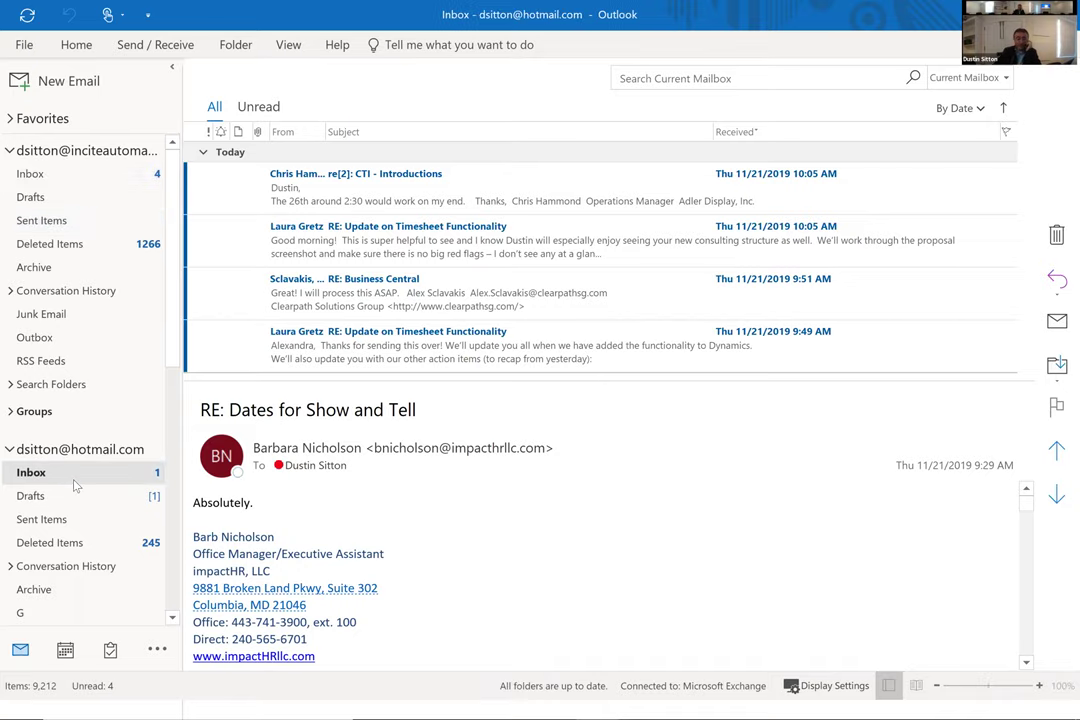
click(400, 176)
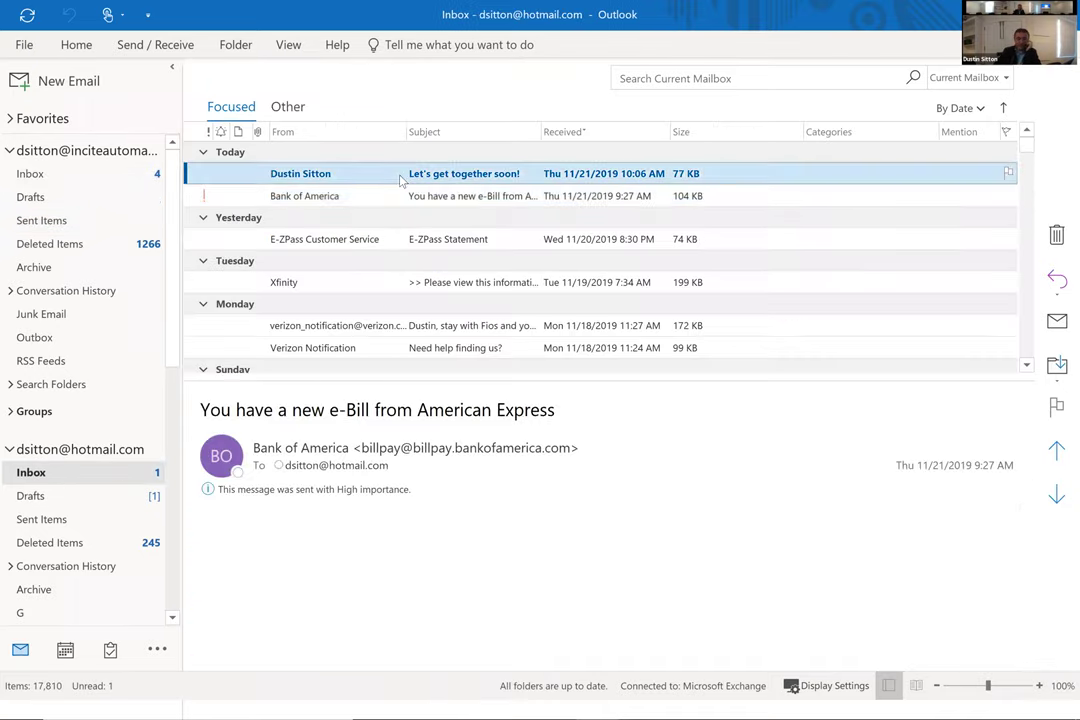
click(398, 198)
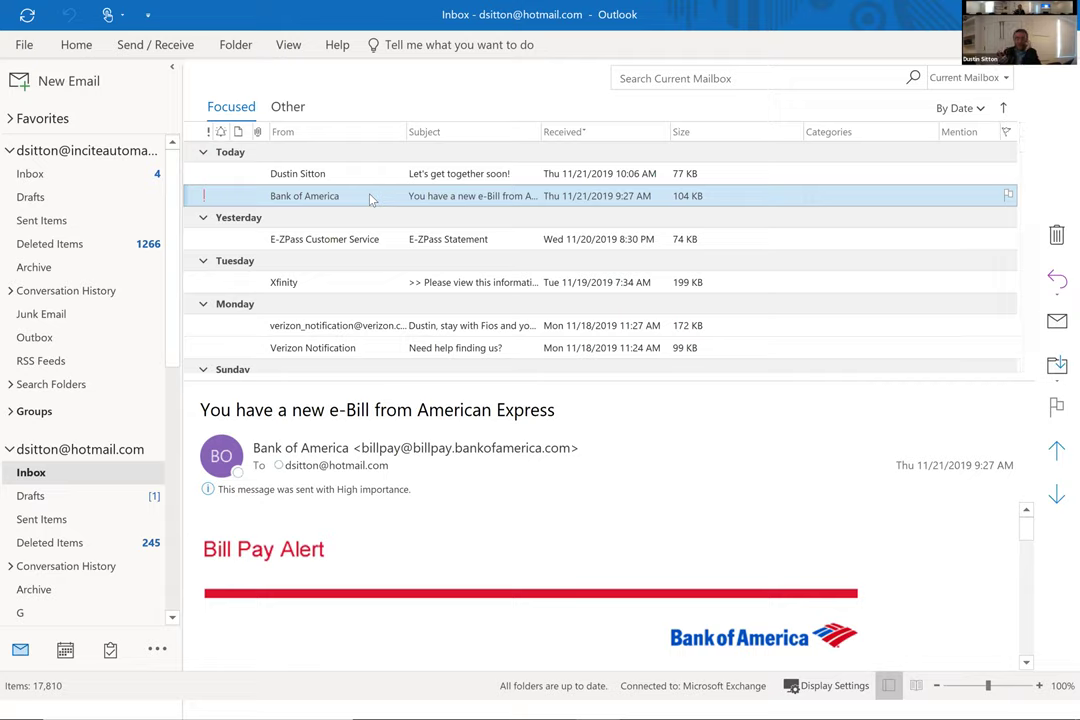
click(80, 174)
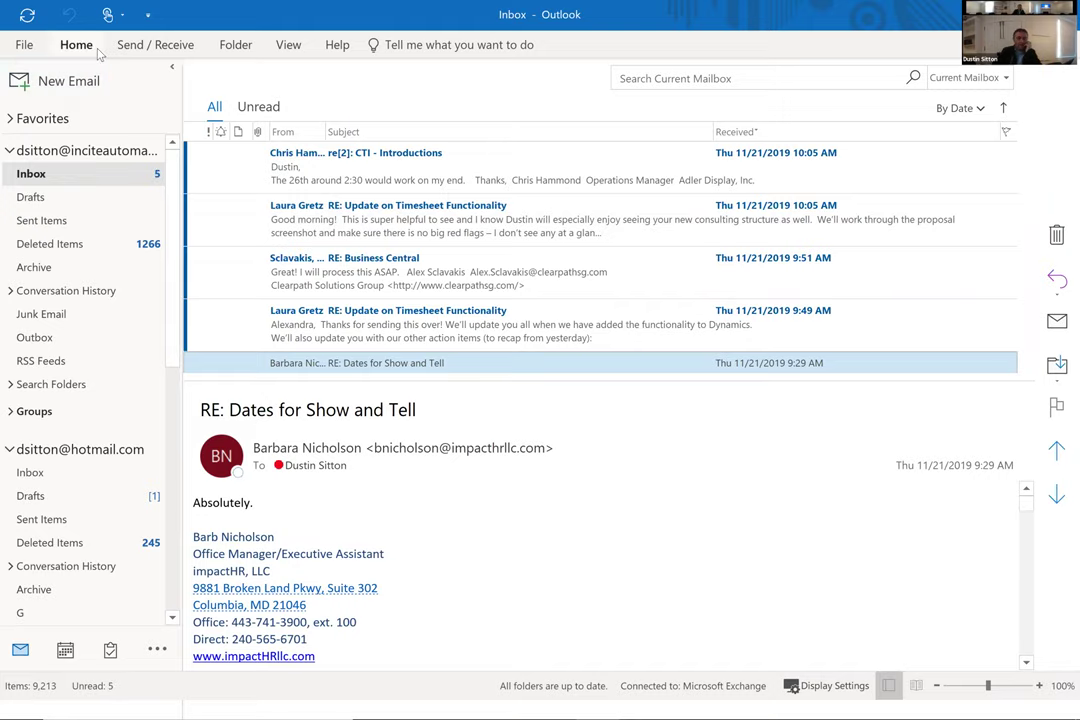
Step: Open the Insights panel from the Home ribbon and launch its MyAnalytics dashboard
click(80, 45)
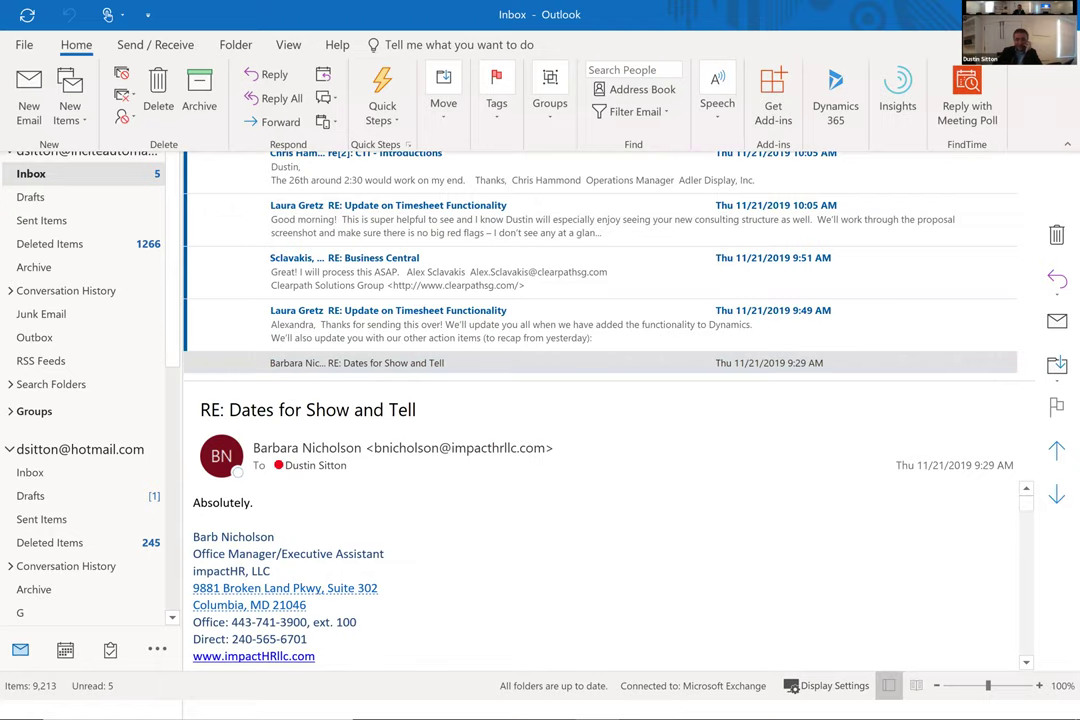
click(899, 108)
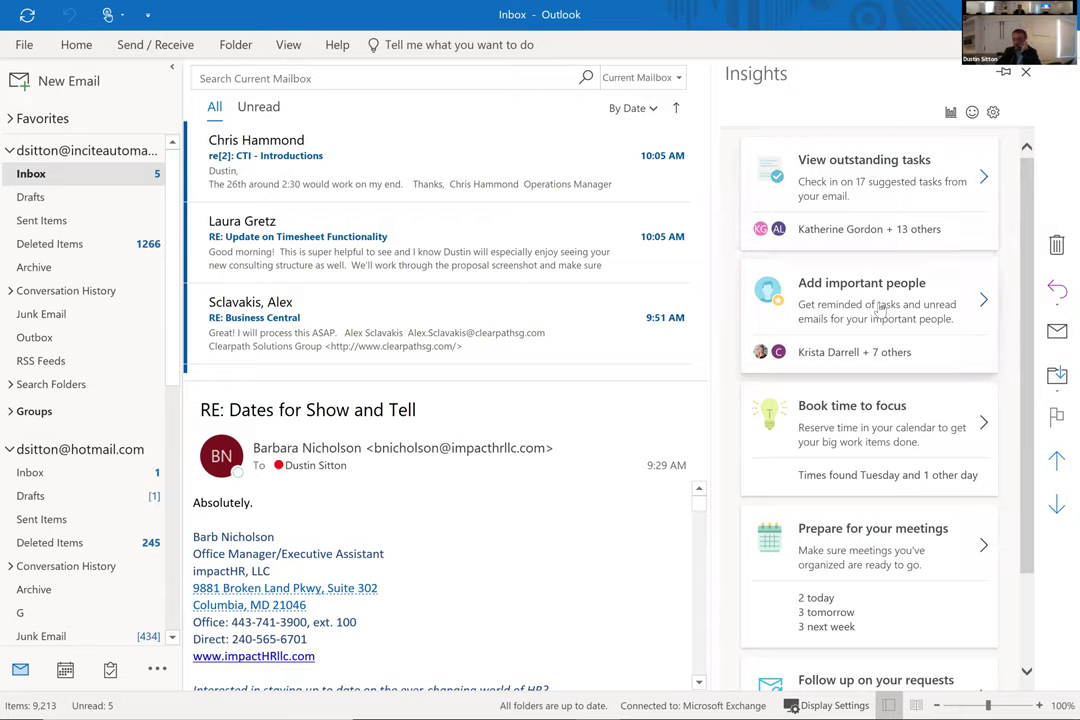
click(950, 112)
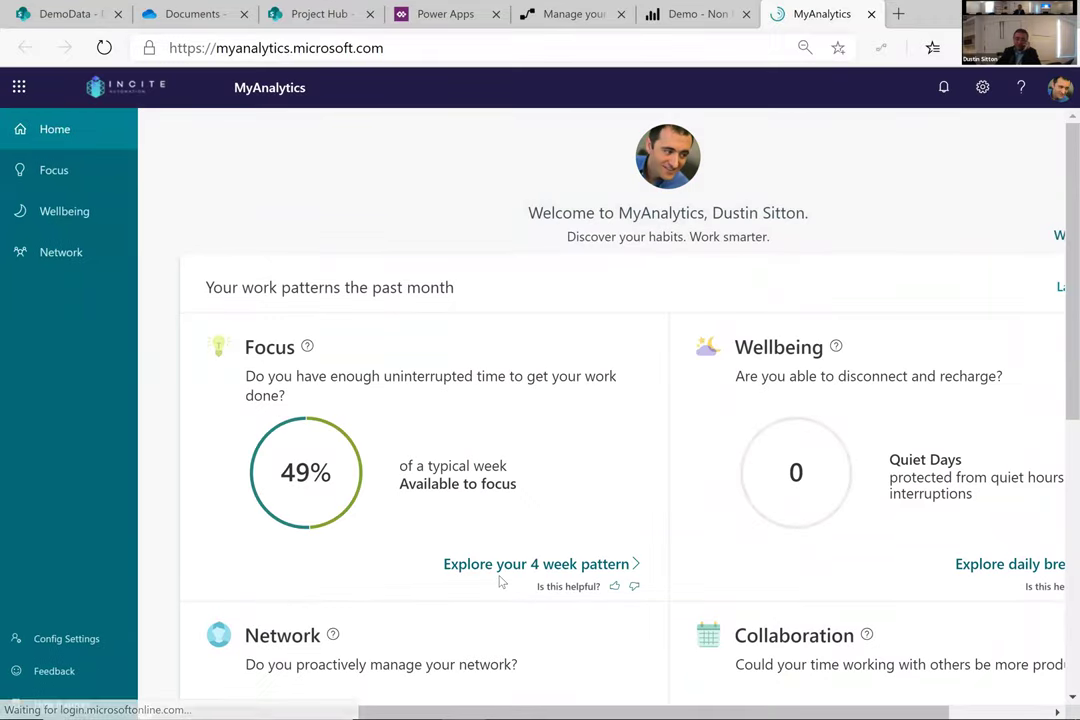
Step: Set the Edge page zoom to 75%
click(1020, 47)
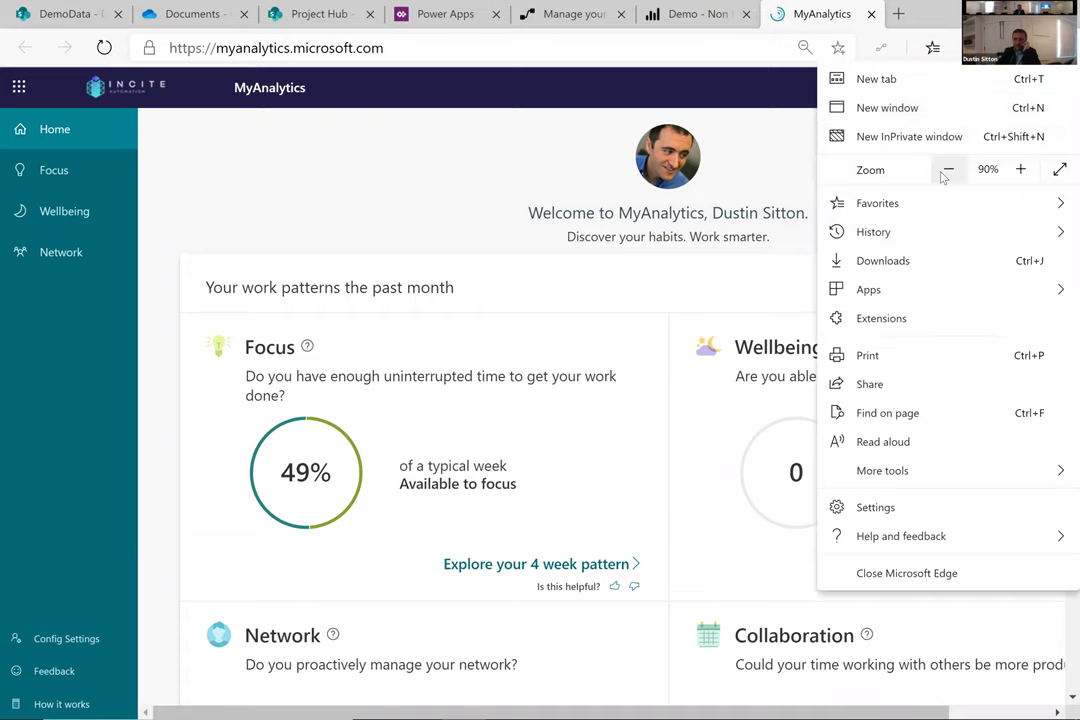
click(946, 171)
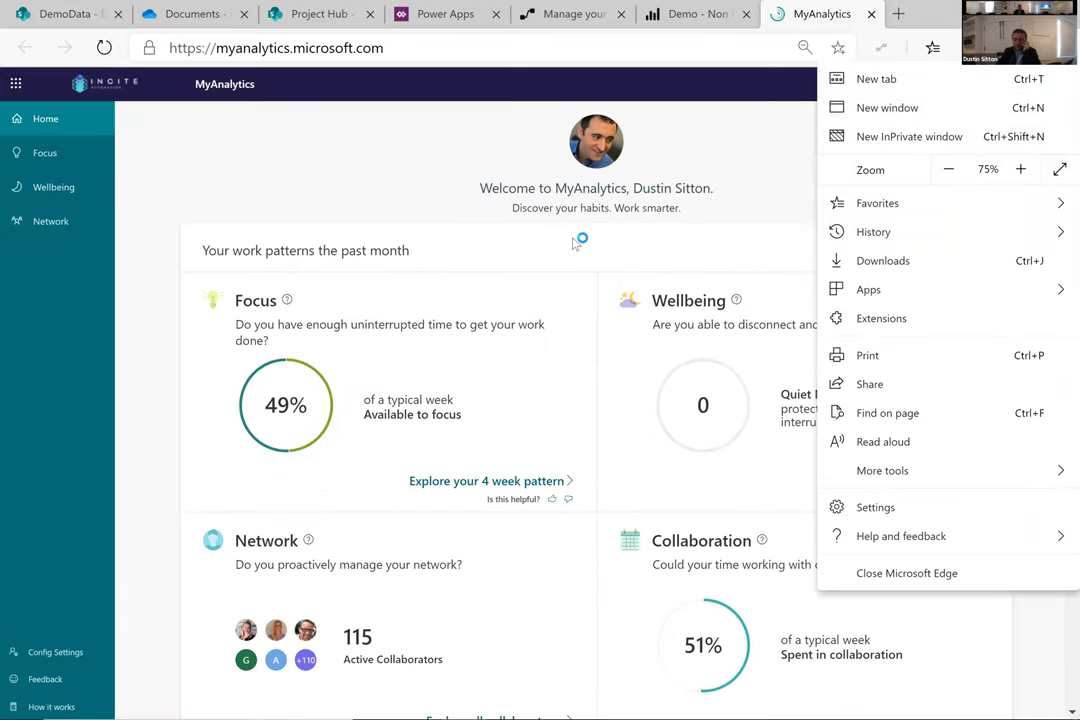
click(412, 197)
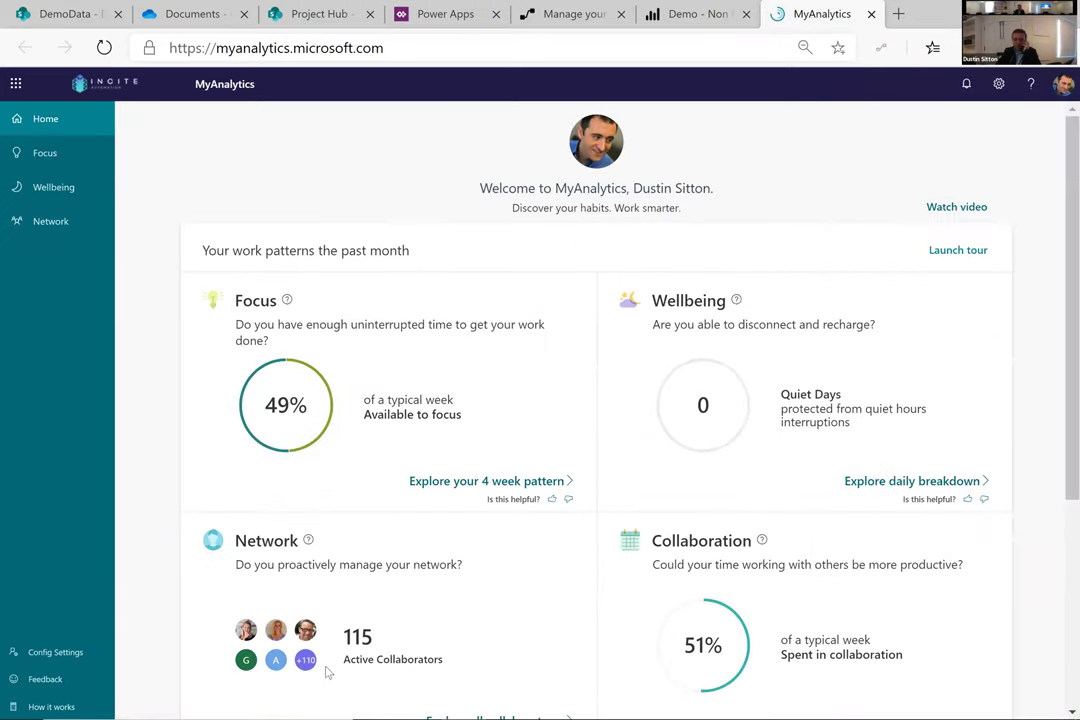
Step: Review all collaborators under the External, New, Important and Active tabs
scroll(330, 640, down, 3)
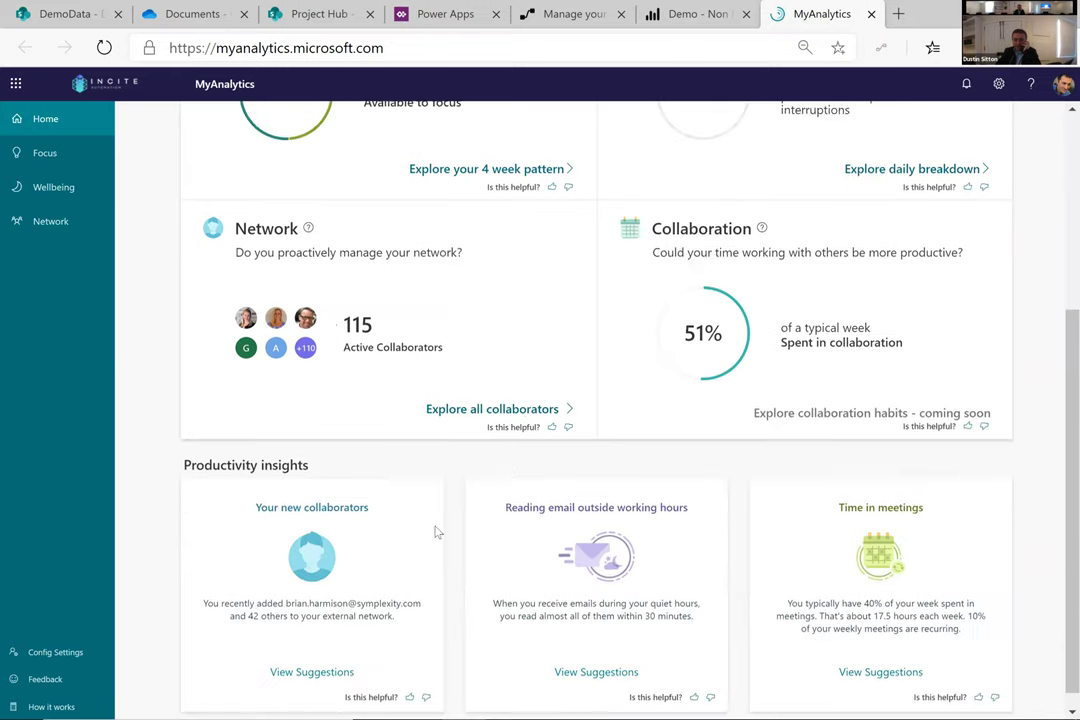
click(523, 410)
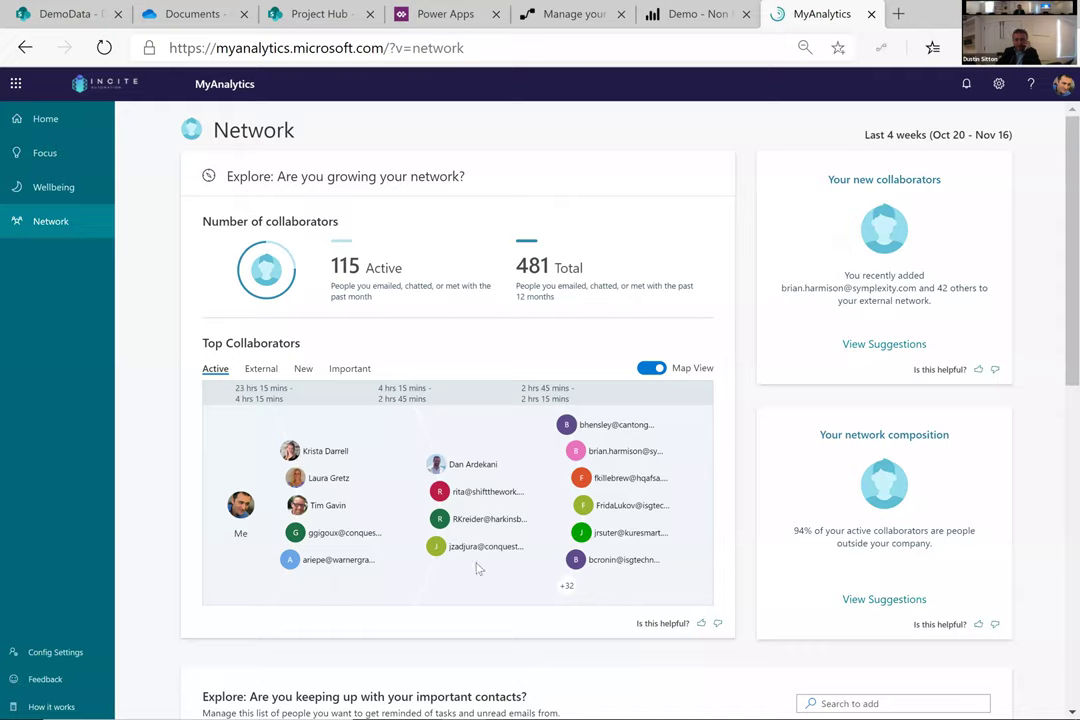
click(262, 372)
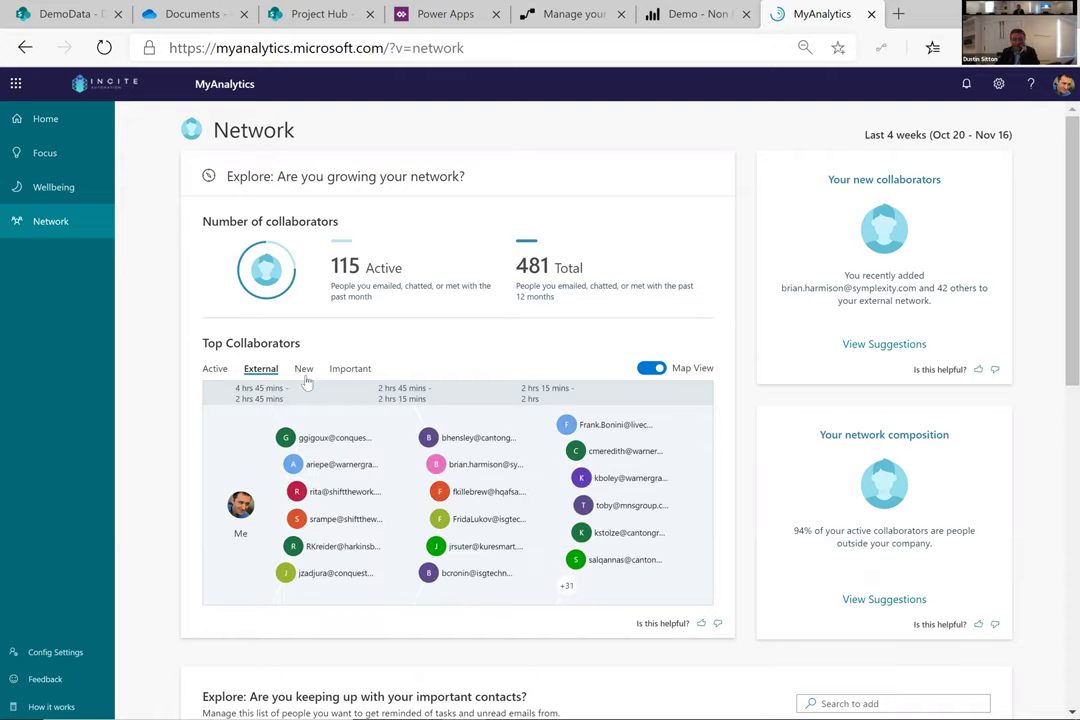
click(305, 376)
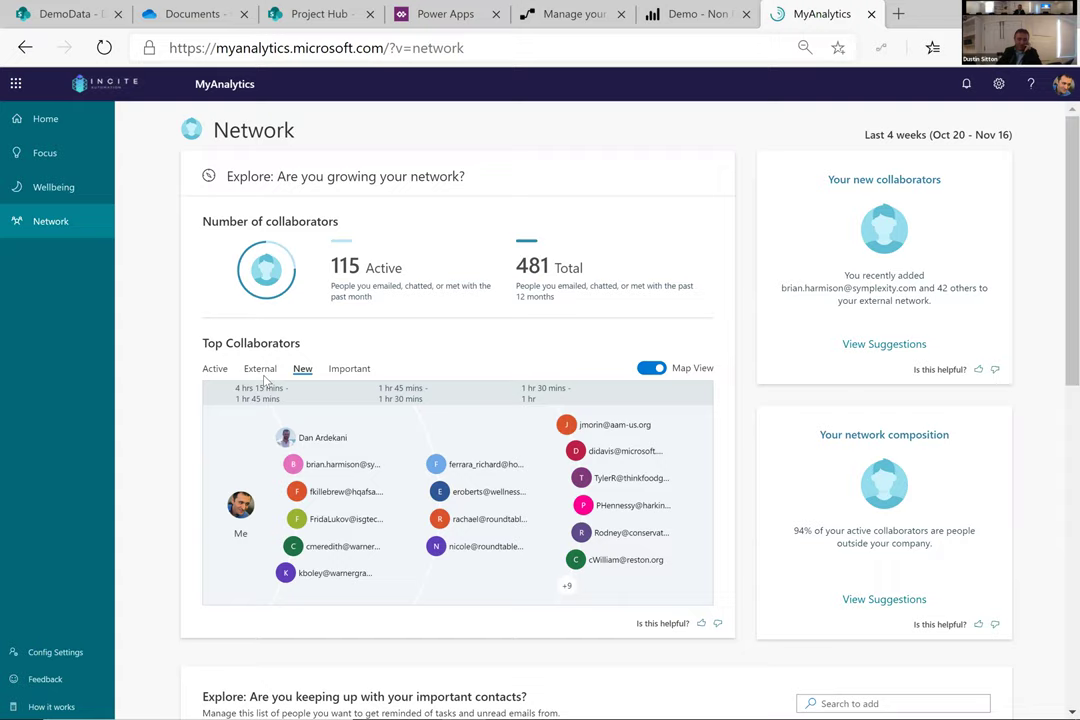
click(349, 369)
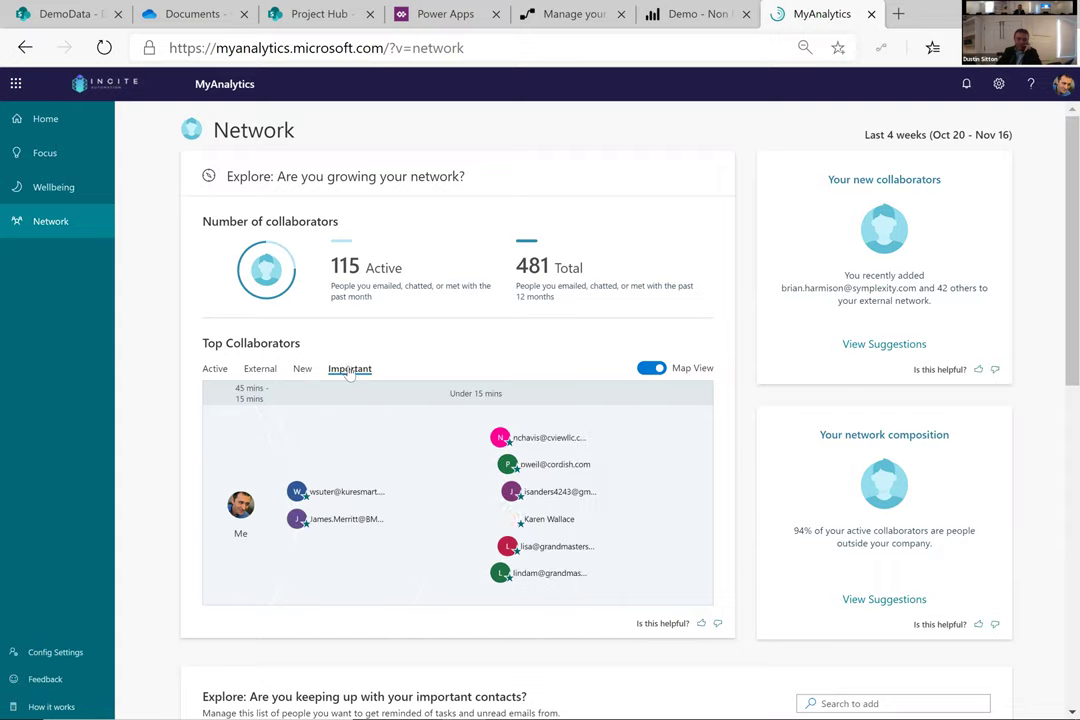
click(215, 370)
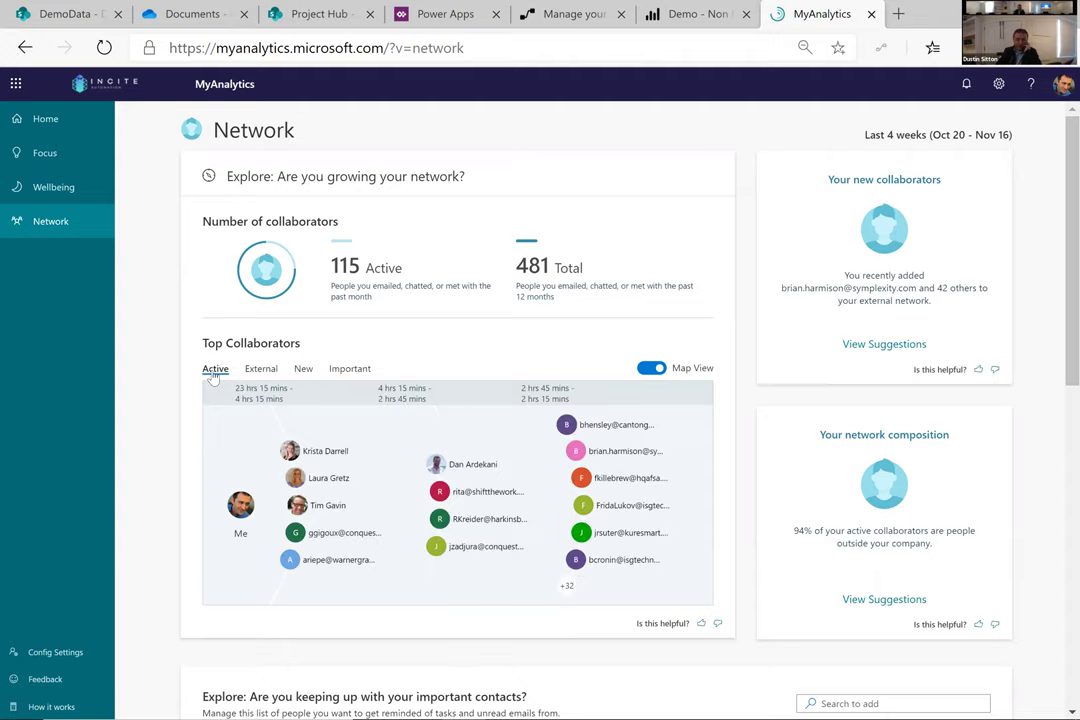
Step: Review the Wellbeing and Focus insight pages, then return to Outlook
click(44, 184)
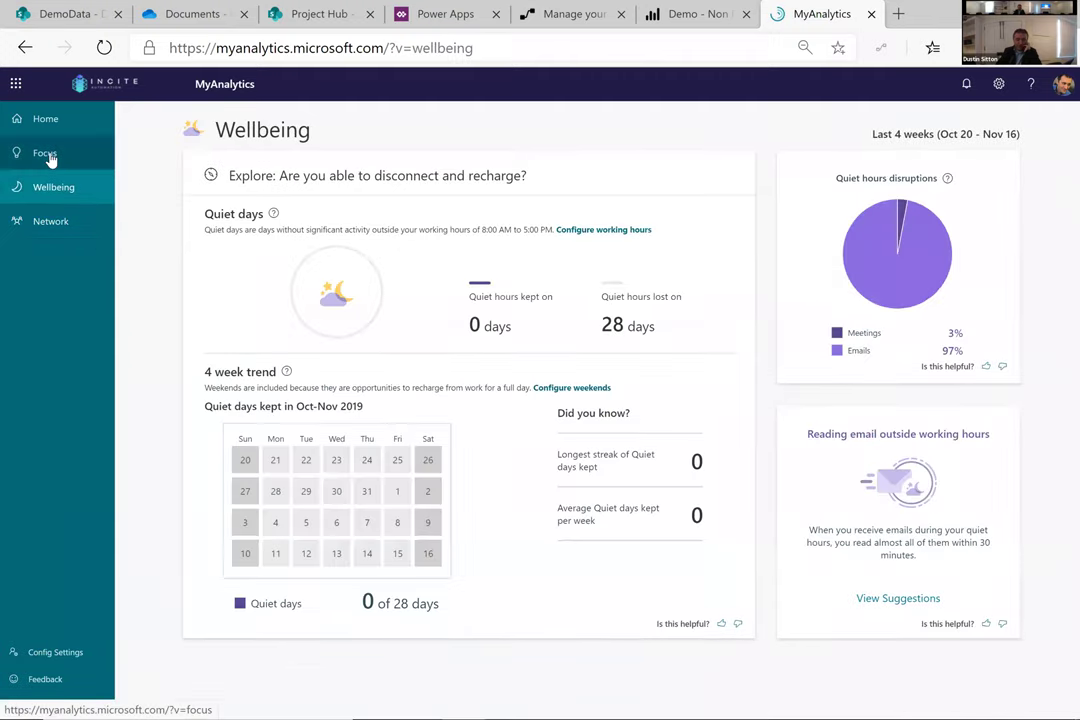
click(46, 155)
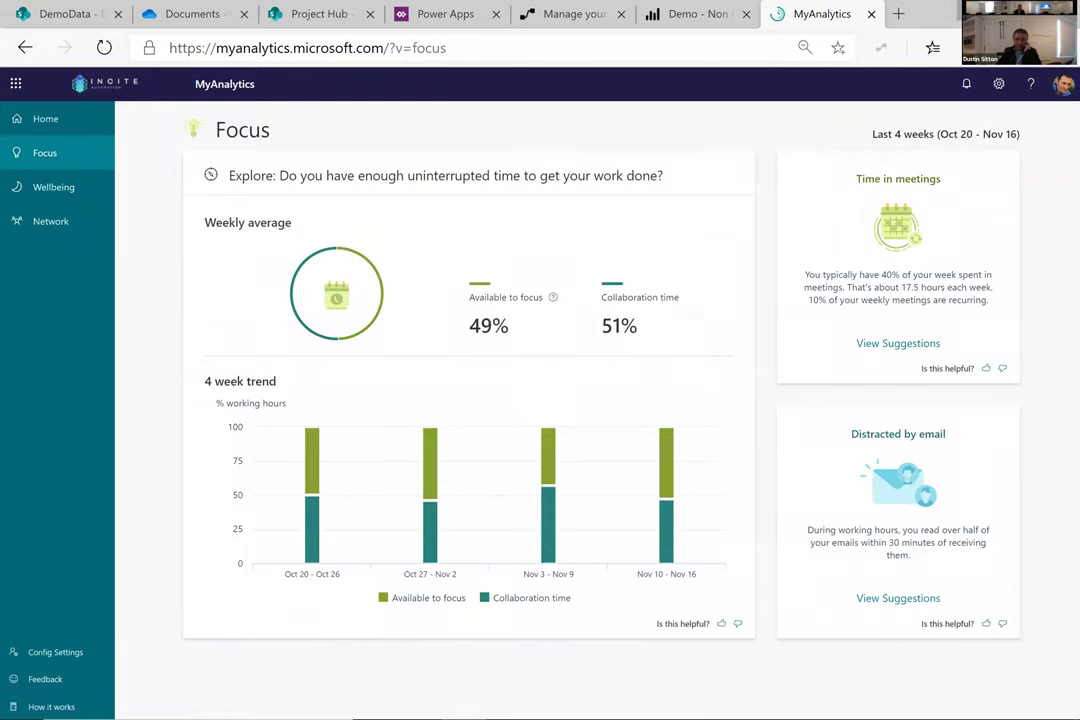
key(alt+Tab)
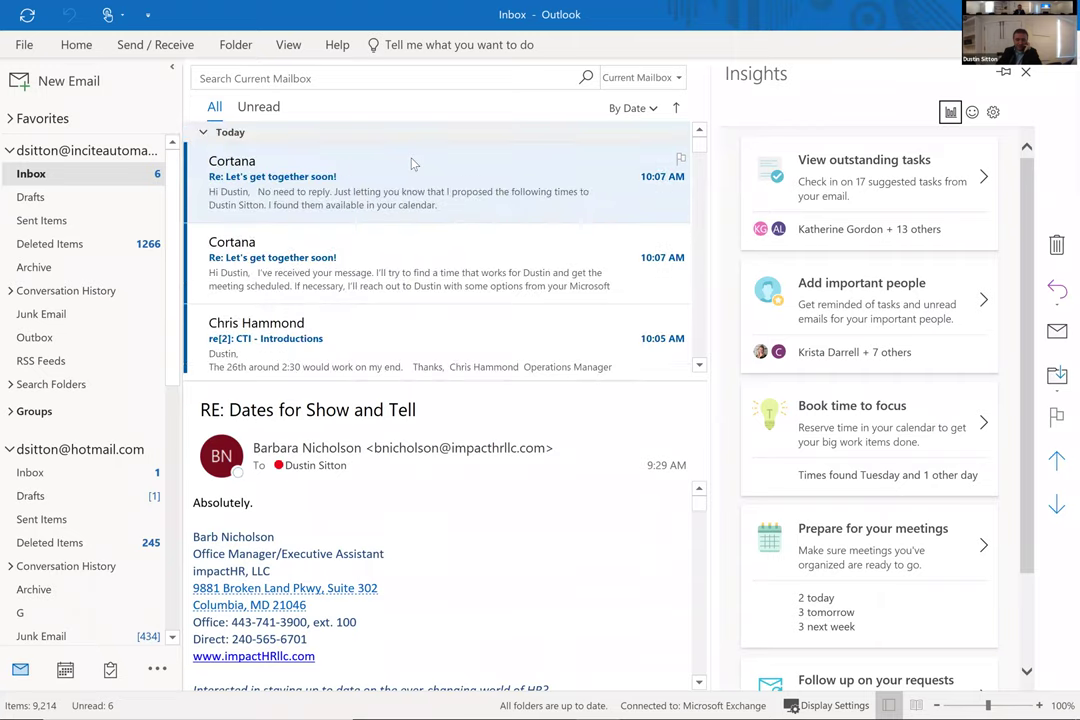
Step: Open Cortana's 'Re: Let's get together soon!' reply in Hotmail and read its Nov 29 time options
click(115, 476)
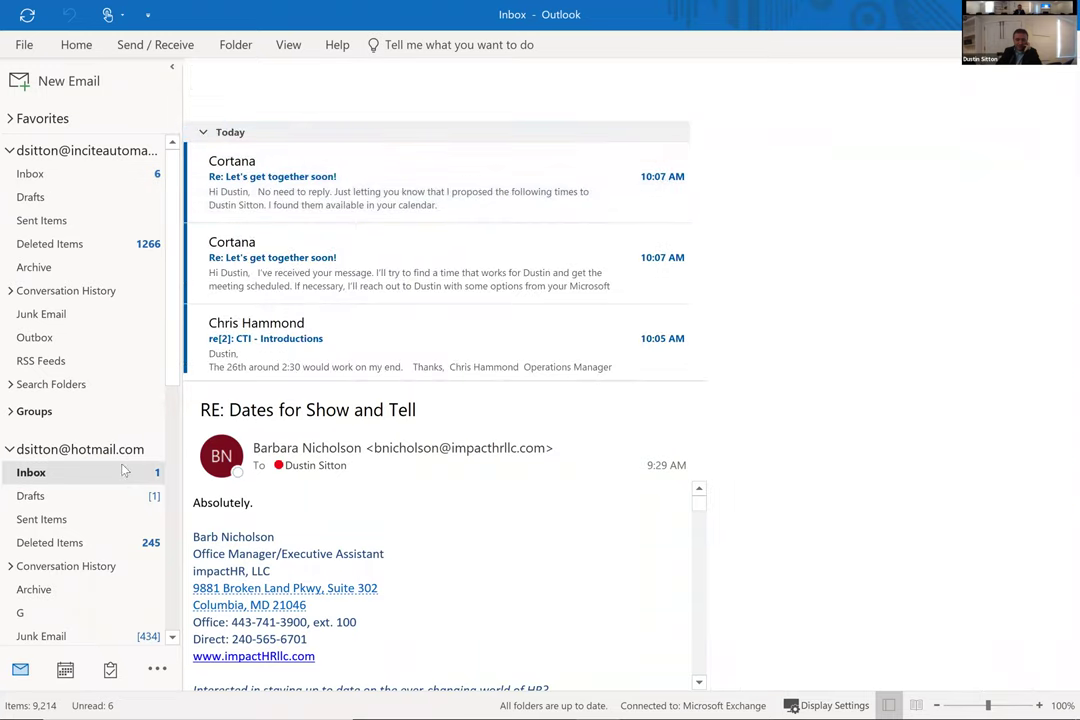
click(352, 178)
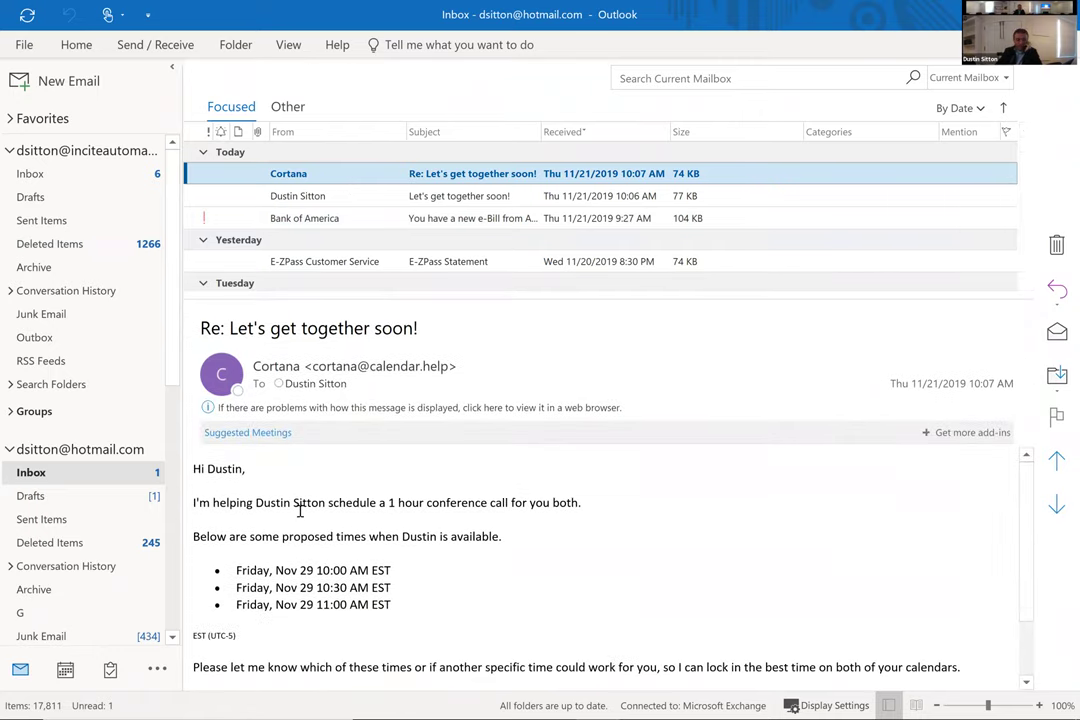
click(300, 522)
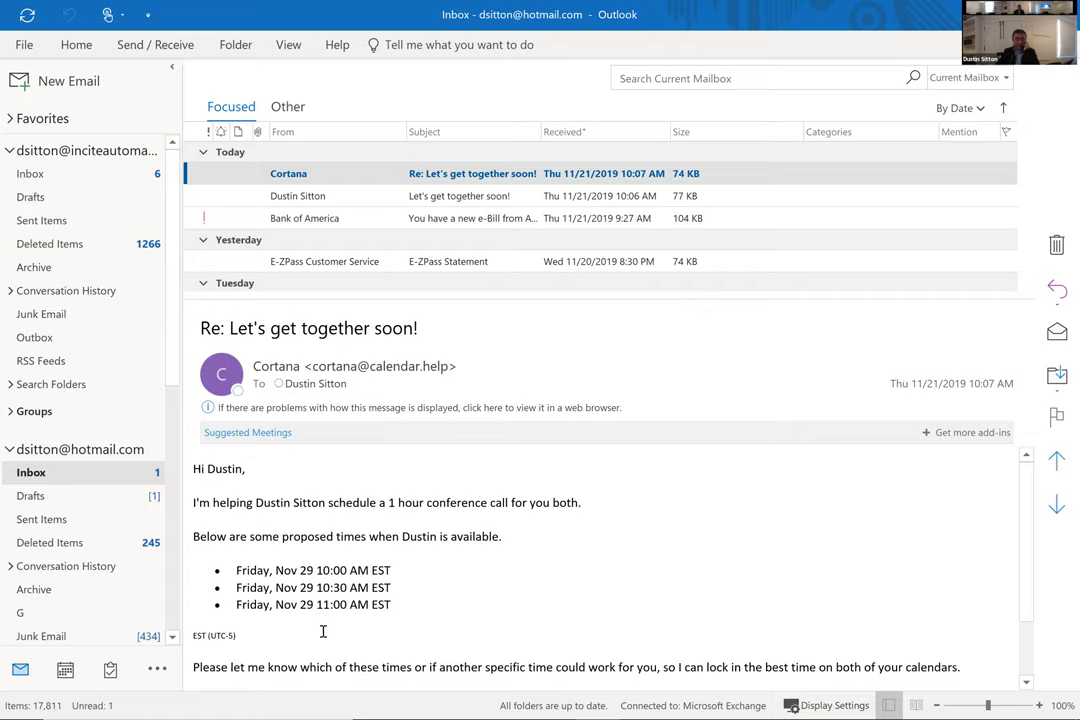
scroll(376, 615, down, 2)
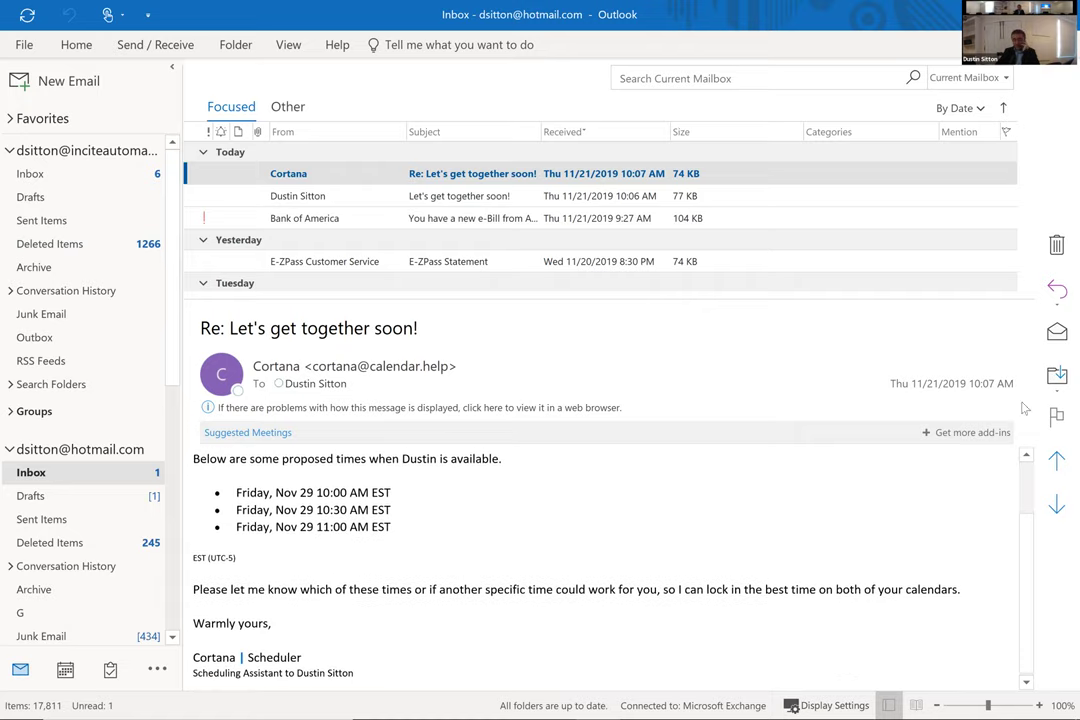
Step: Reply all to Cortana with 'Hello Cortana, Let's Meet at 10AM.' and send it
click(1057, 293)
click(997, 343)
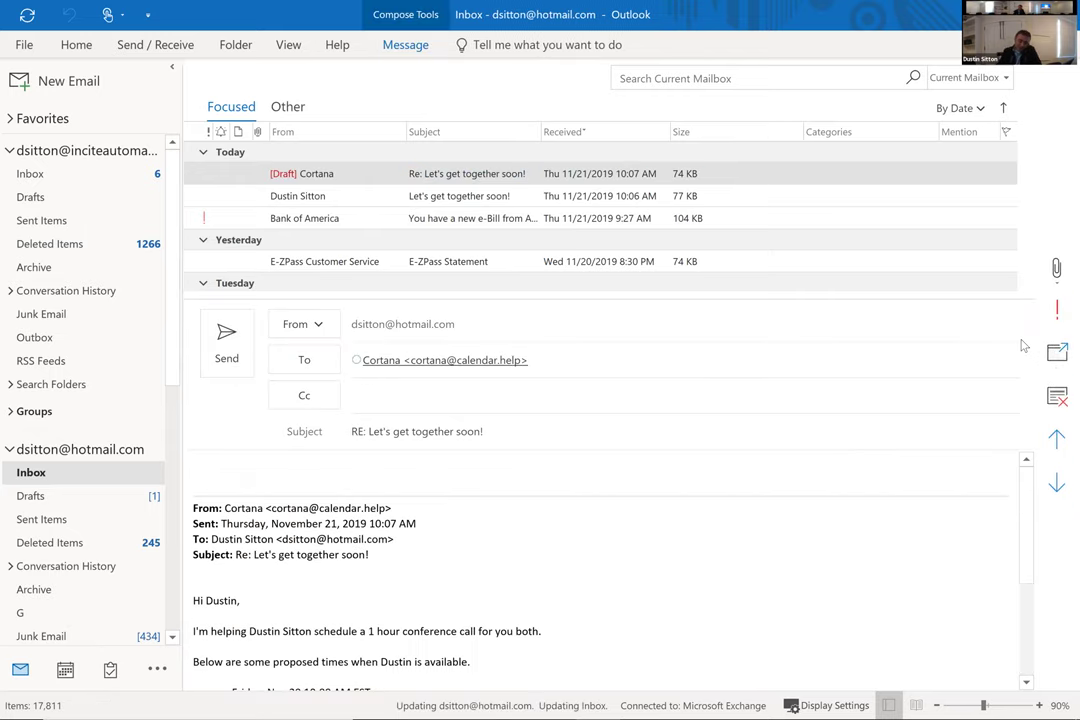
text(Hello Co)
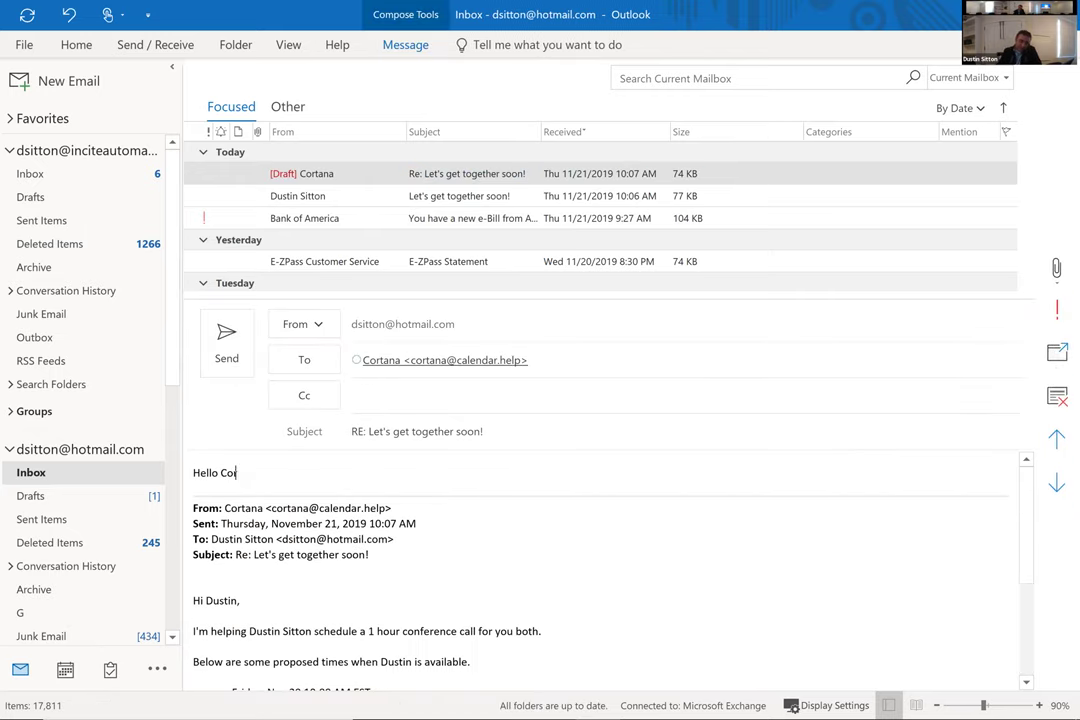
text(rtana,)
key(Return)
key(Return)
text(Let's)
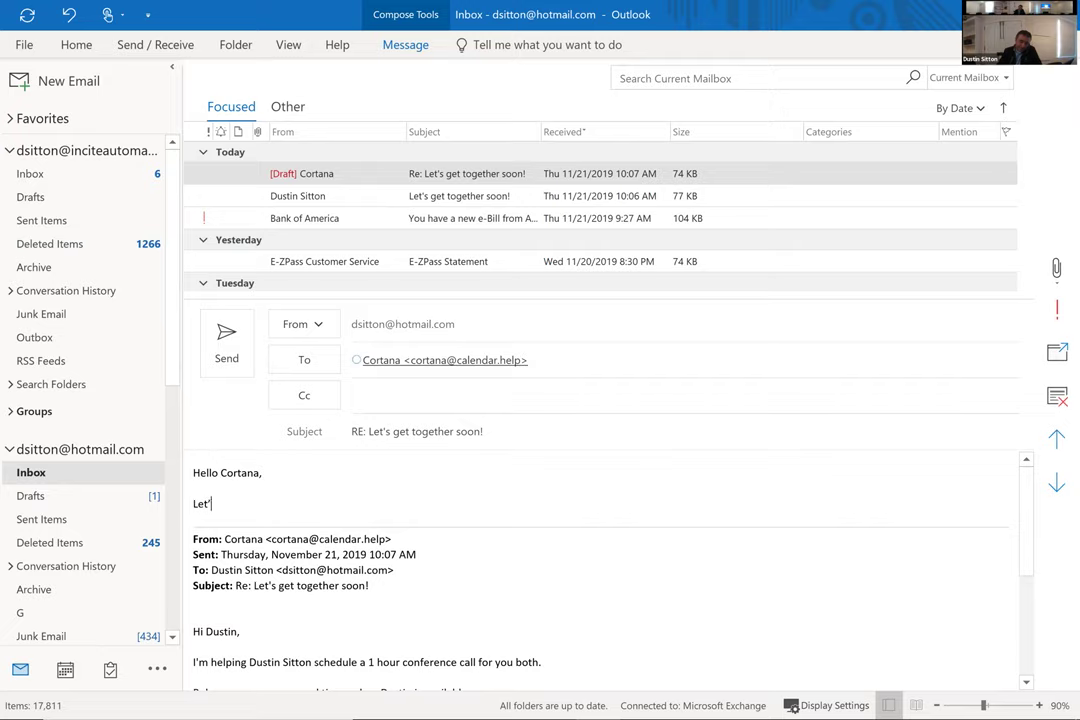
text( Meet at 10AM.)
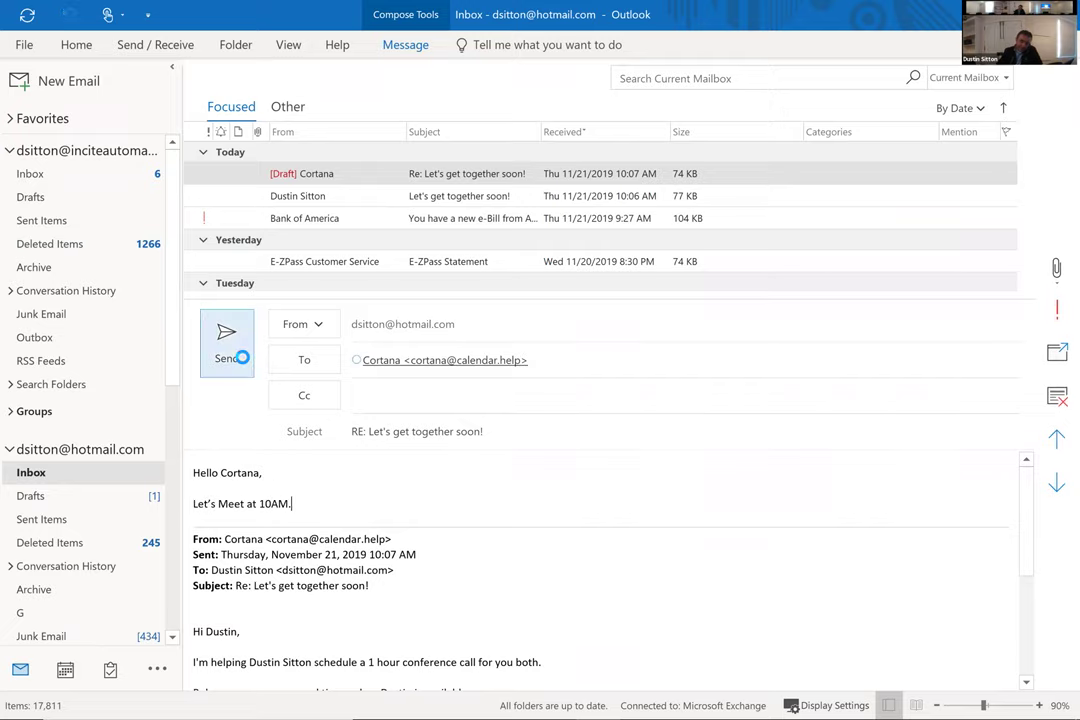
click(226, 350)
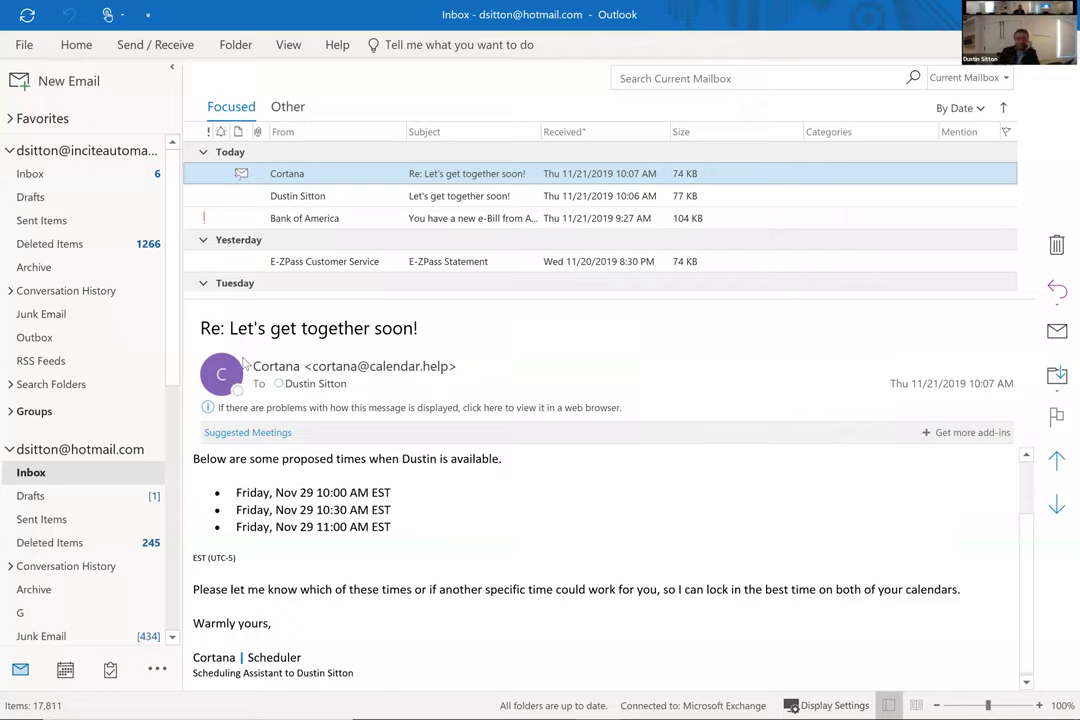
Step: Read Cortana's 10:10 AM confirmation in the work Inbox, then open the Nov 29 meeting invite in Hotmail
click(122, 177)
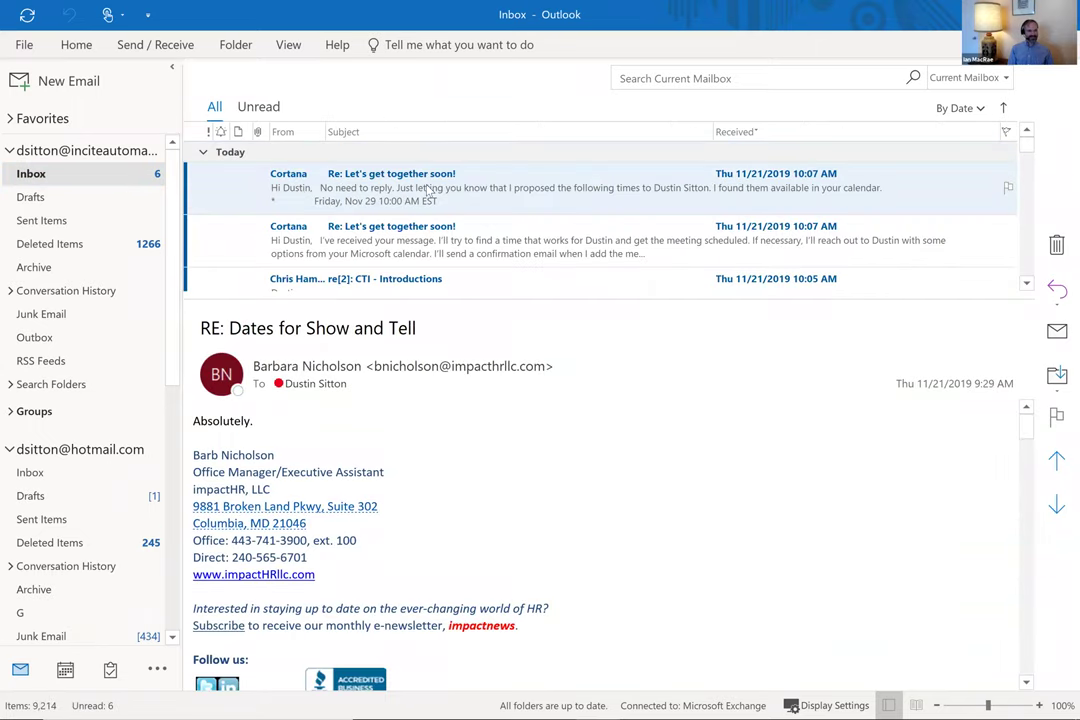
click(428, 190)
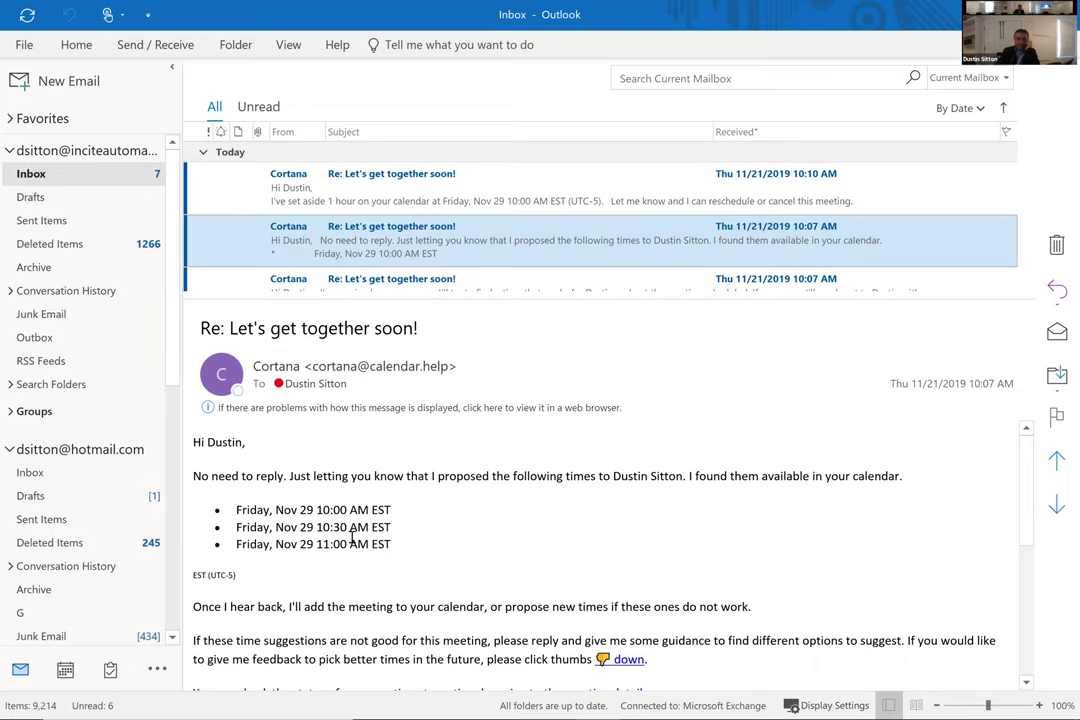
click(340, 195)
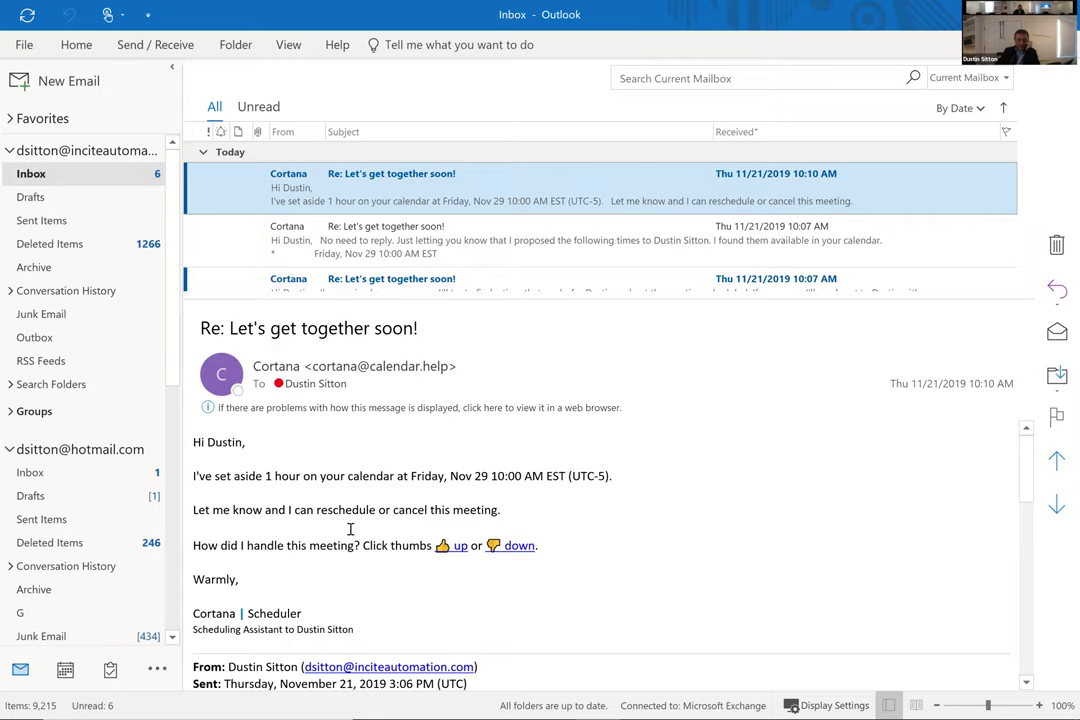
click(113, 473)
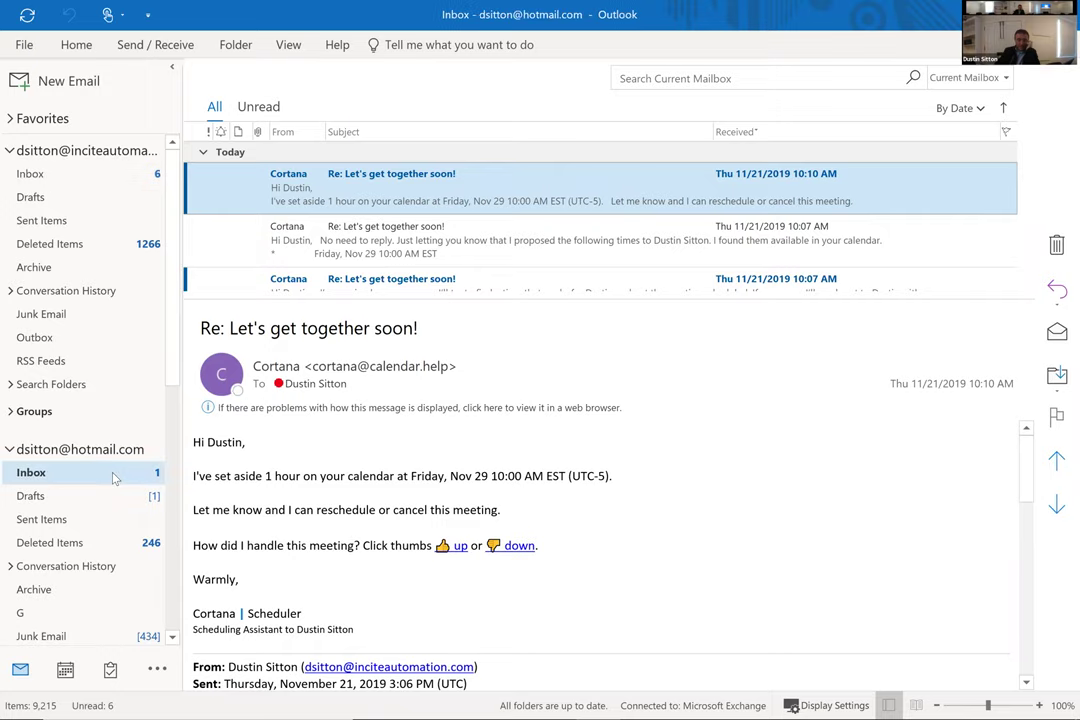
click(335, 174)
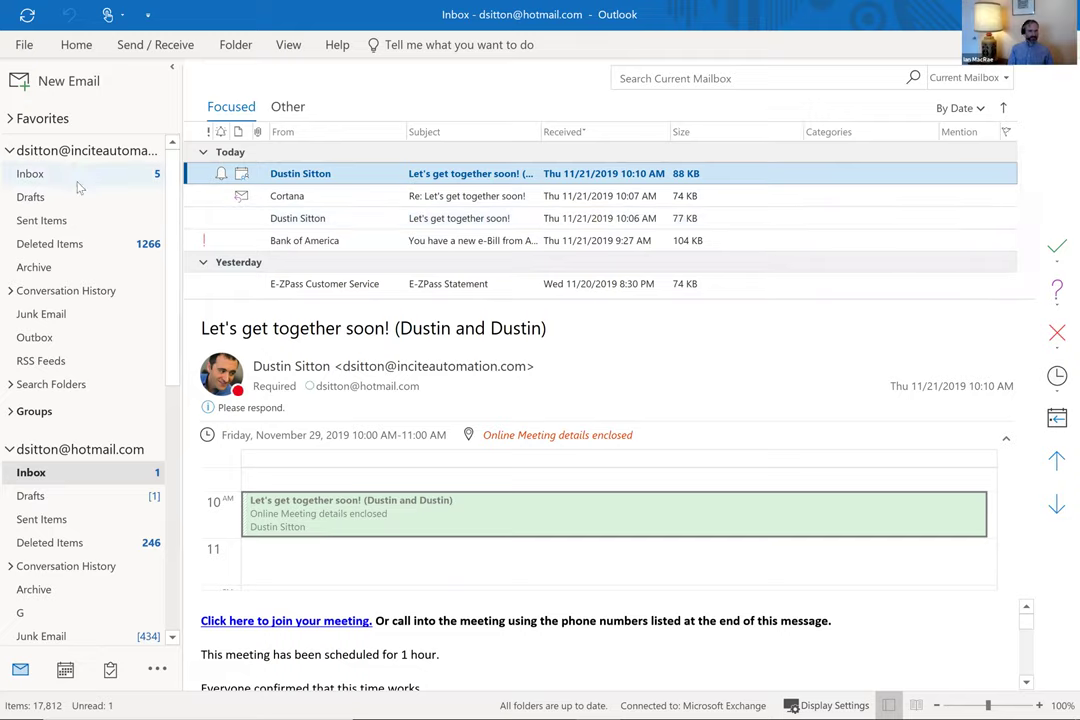
scroll(563, 654, down, 6)
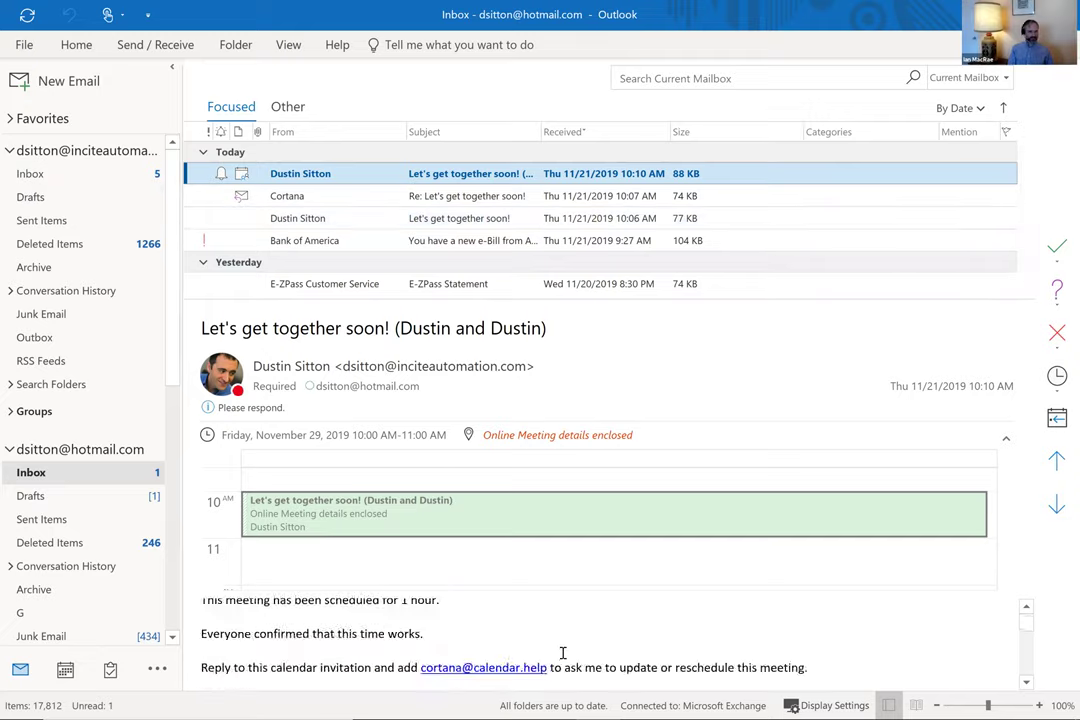
scroll(563, 643, down, 8)
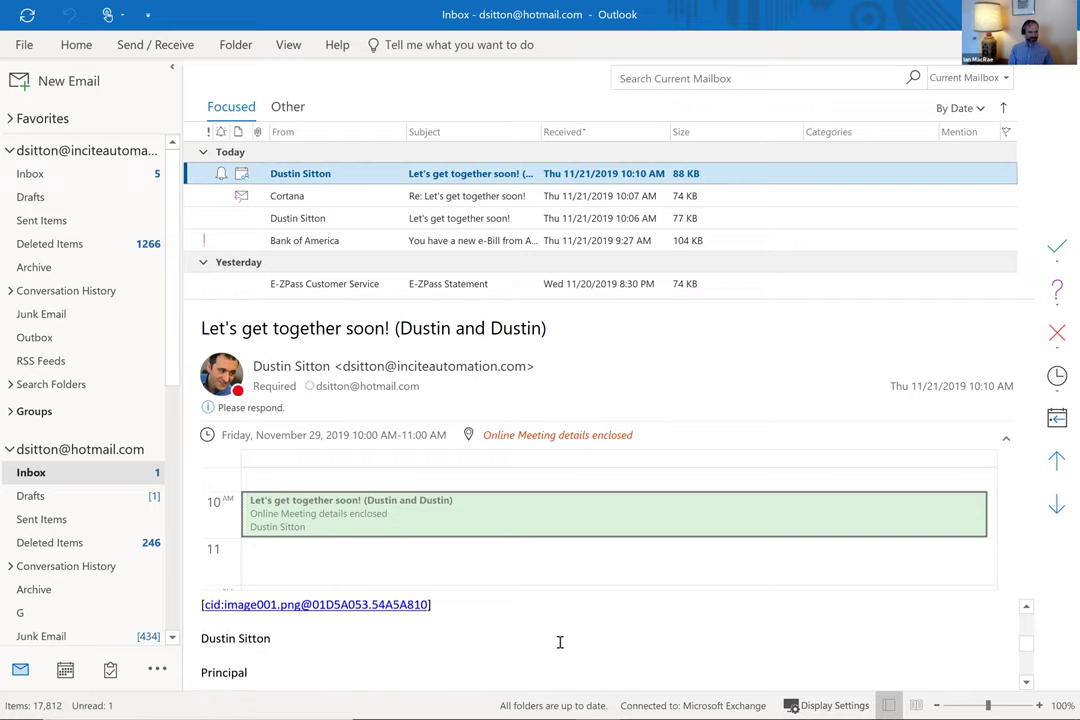
scroll(558, 643, down, 3)
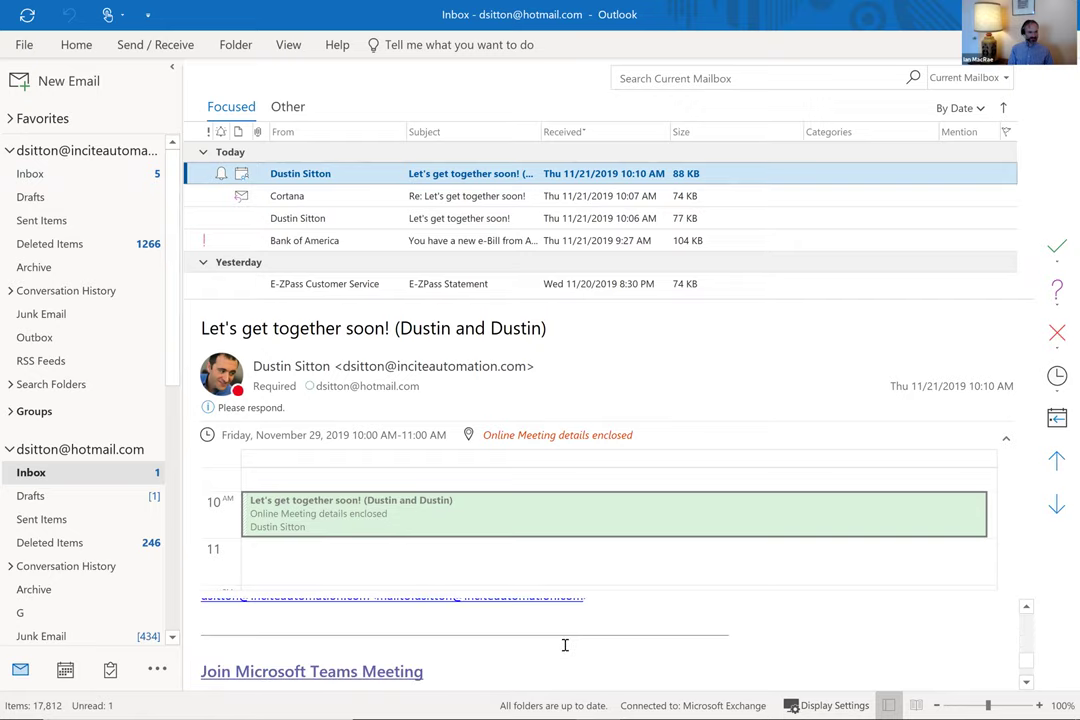
scroll(521, 634, up, 3)
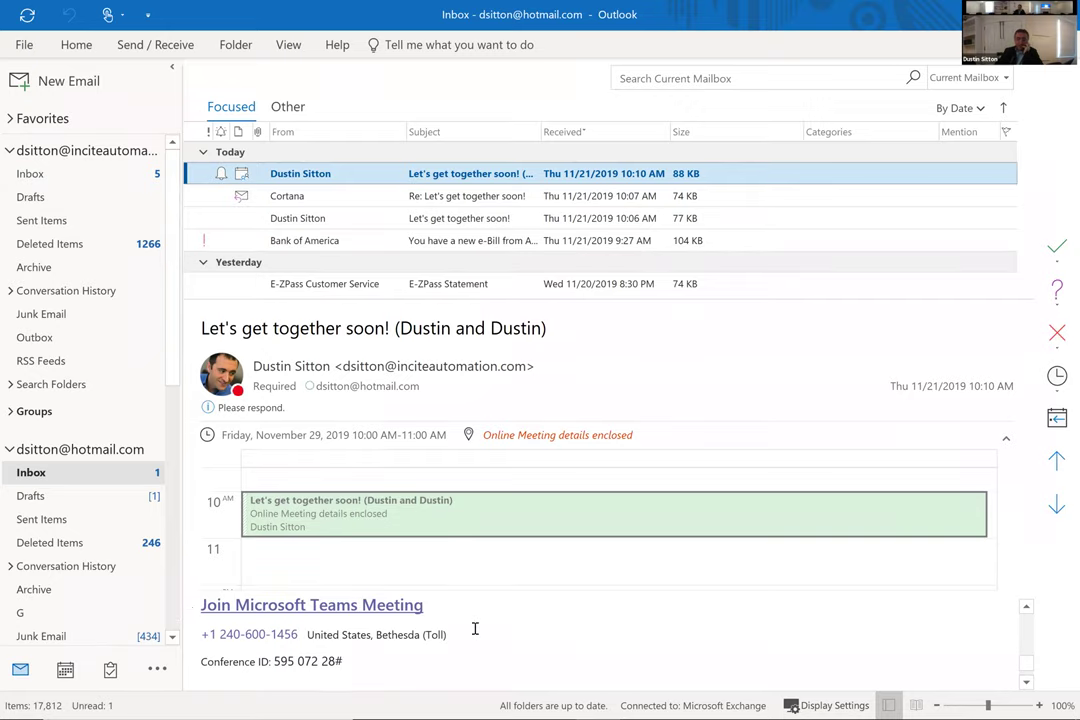
scroll(473, 622, up, 1)
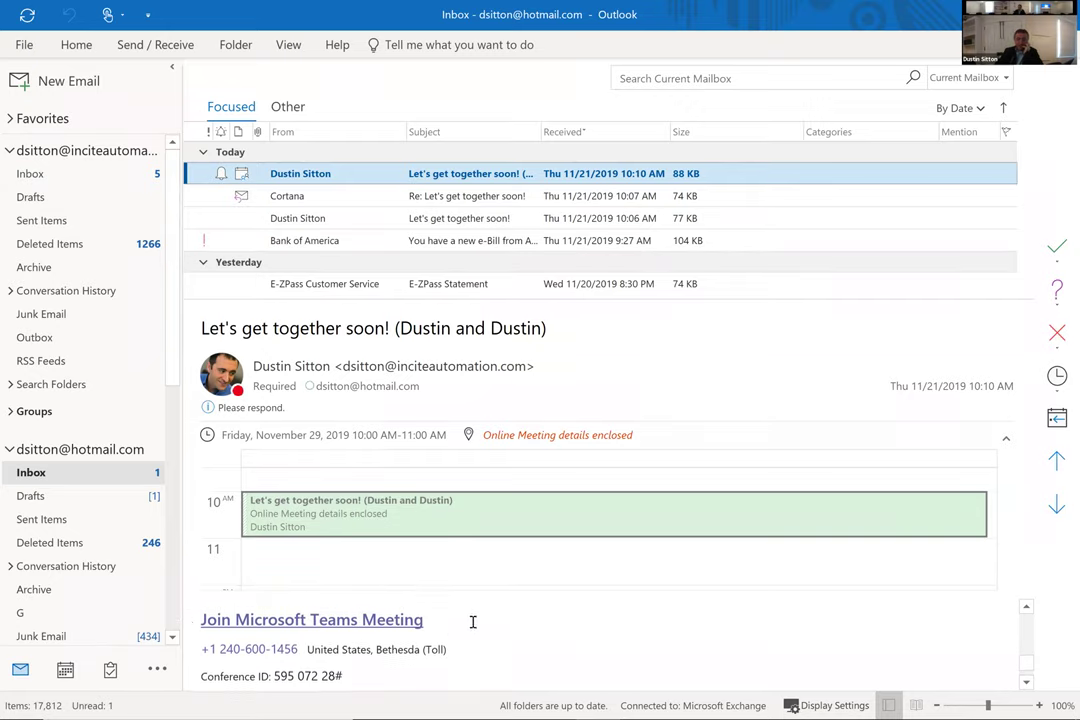
scroll(473, 622, up, 5)
scroll(460, 618, down, 3)
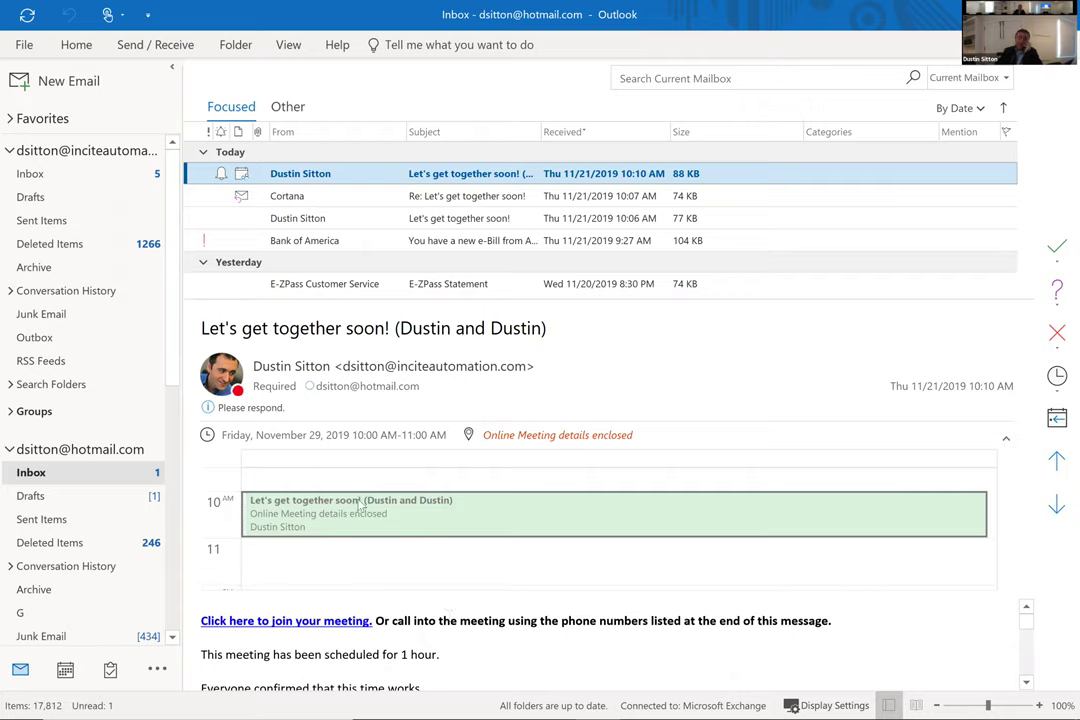
scroll(435, 530, up, 5)
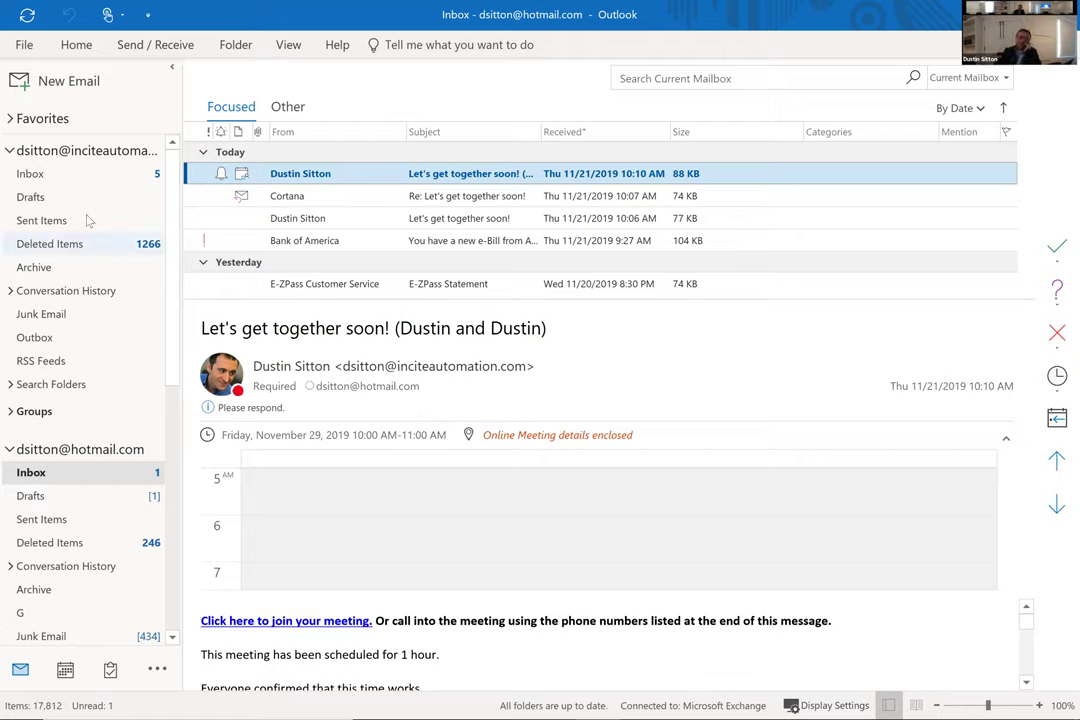
Step: Check Cortana's replies in the work Inbox confirming the Friday, Nov 29 10:00 AM meeting
click(322, 203)
click(307, 173)
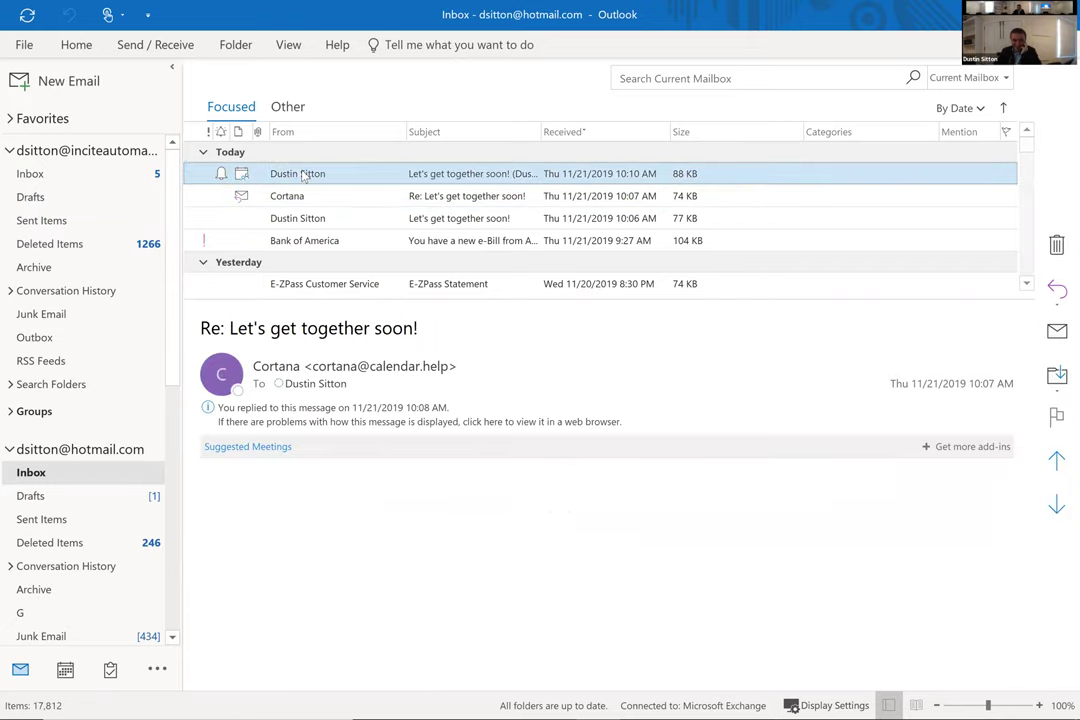
click(152, 173)
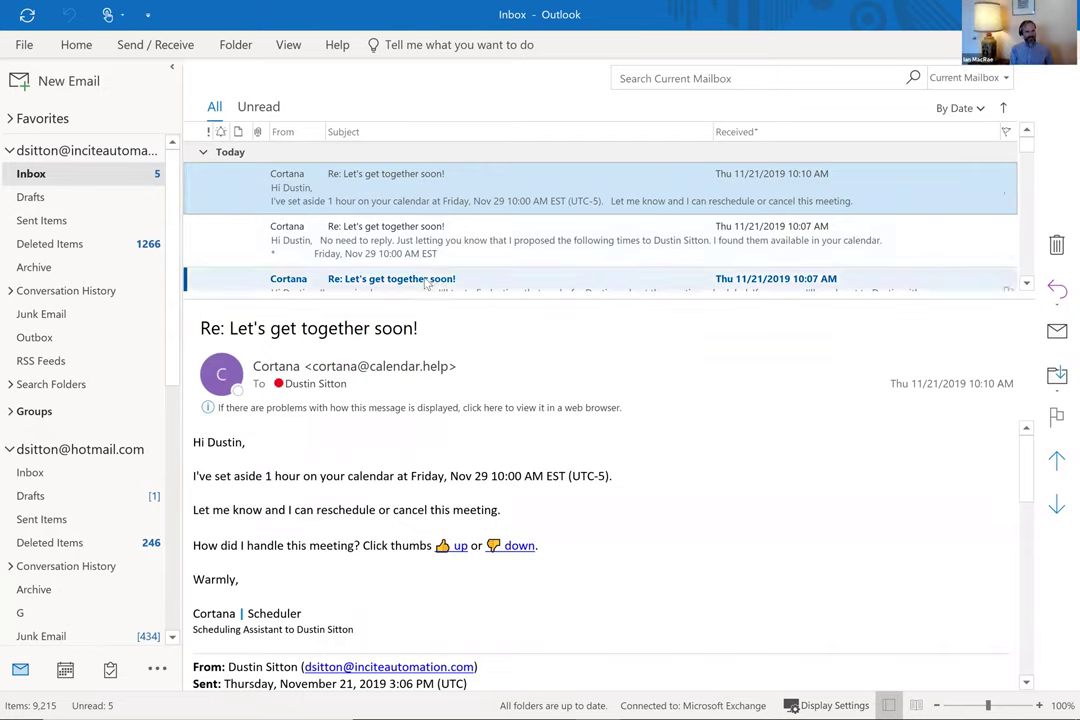
key(Down)
key(Down)
key(Up)
key(Up)
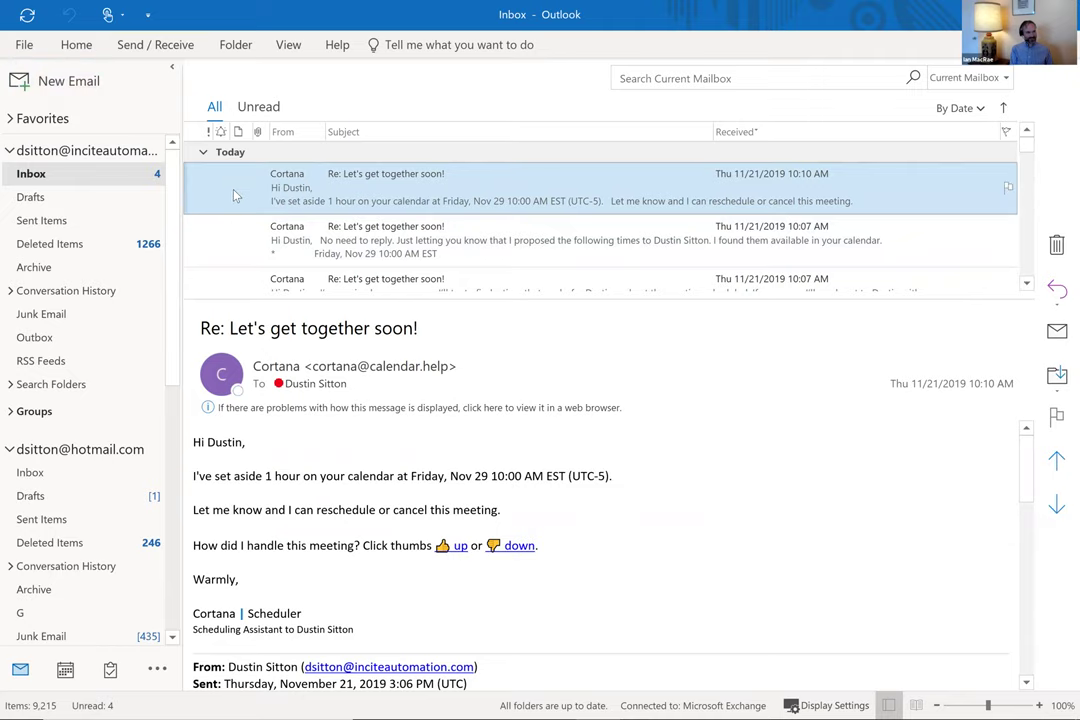
scroll(243, 222, down, 2)
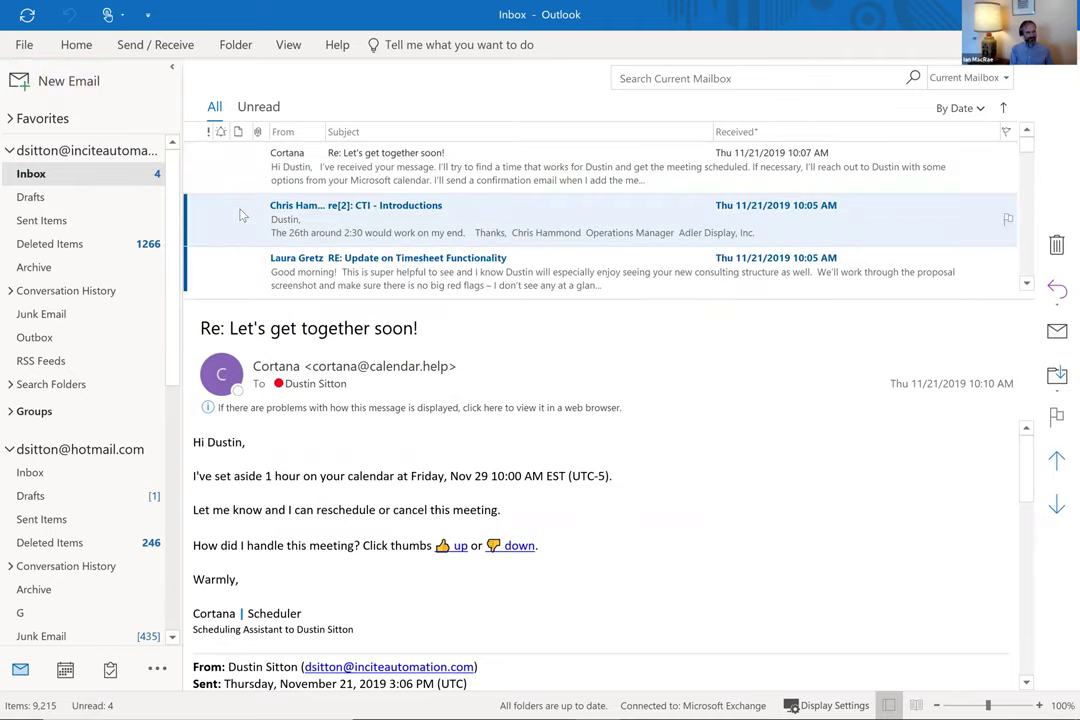
scroll(268, 188, up, 3)
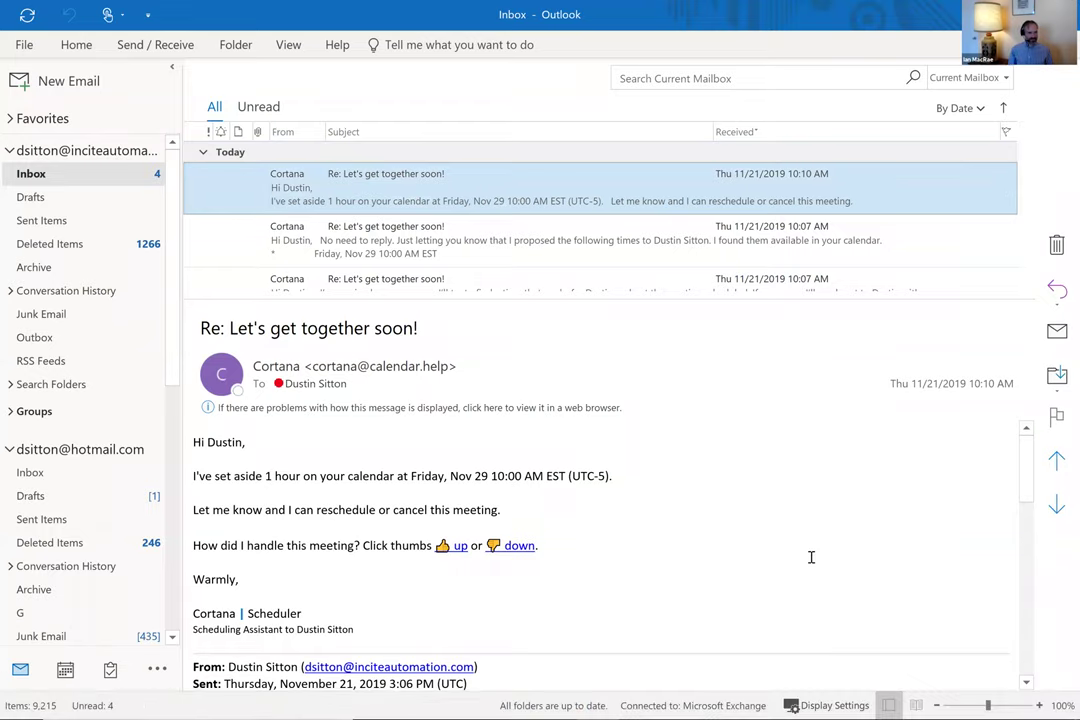
Step: Start a new blank email message
click(70, 53)
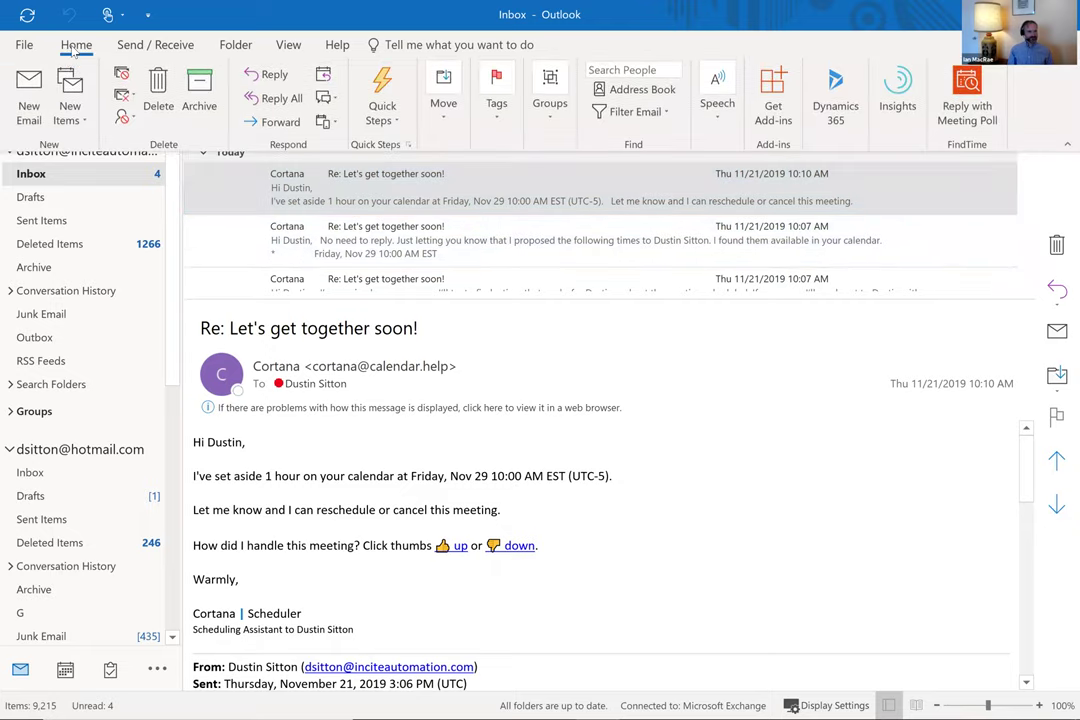
click(72, 50)
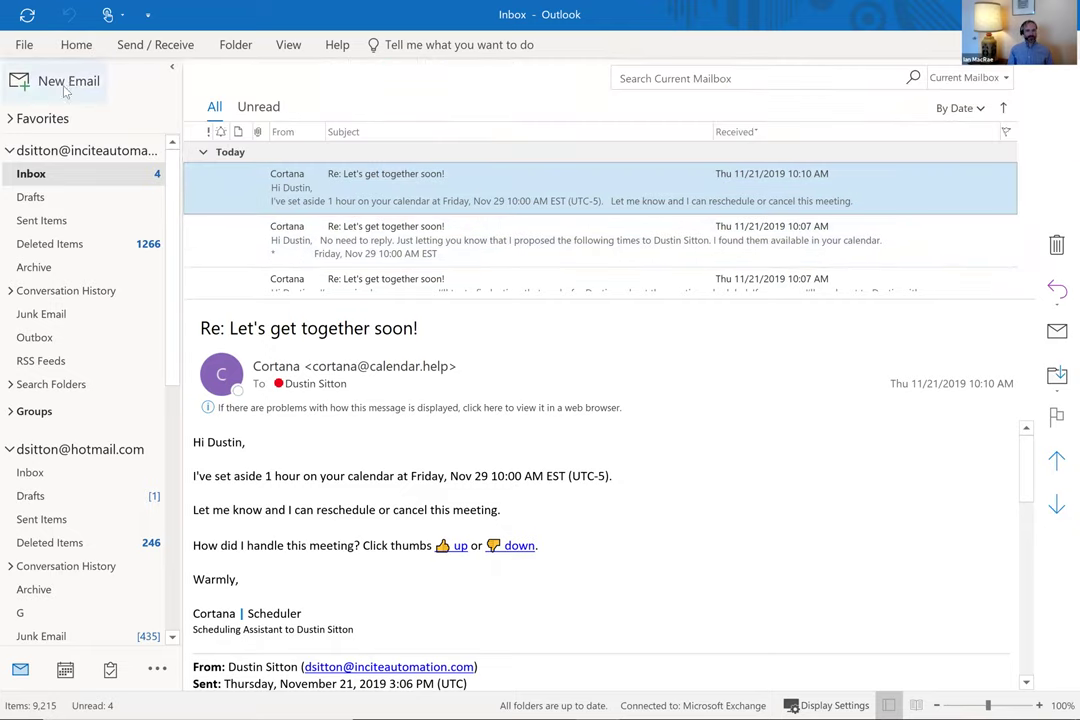
click(62, 82)
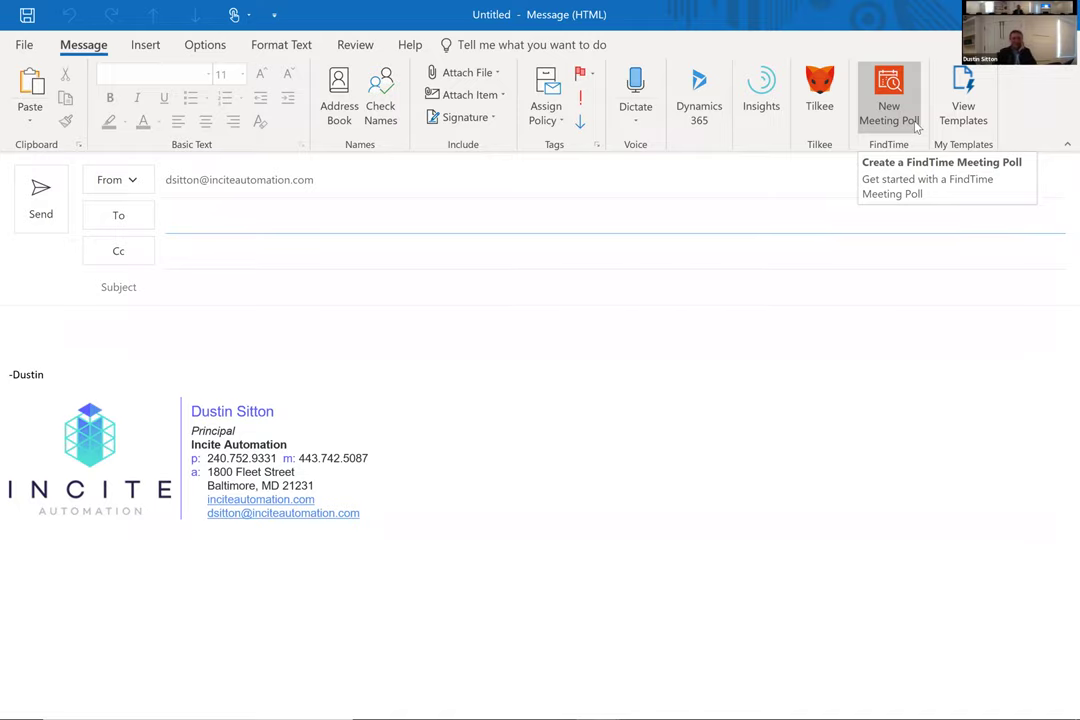
Step: Start a new FindTime meeting poll from the blank new message
click(889, 110)
Step: Start a FindTime poll, then dismiss it until attendees are added
click(878, 120)
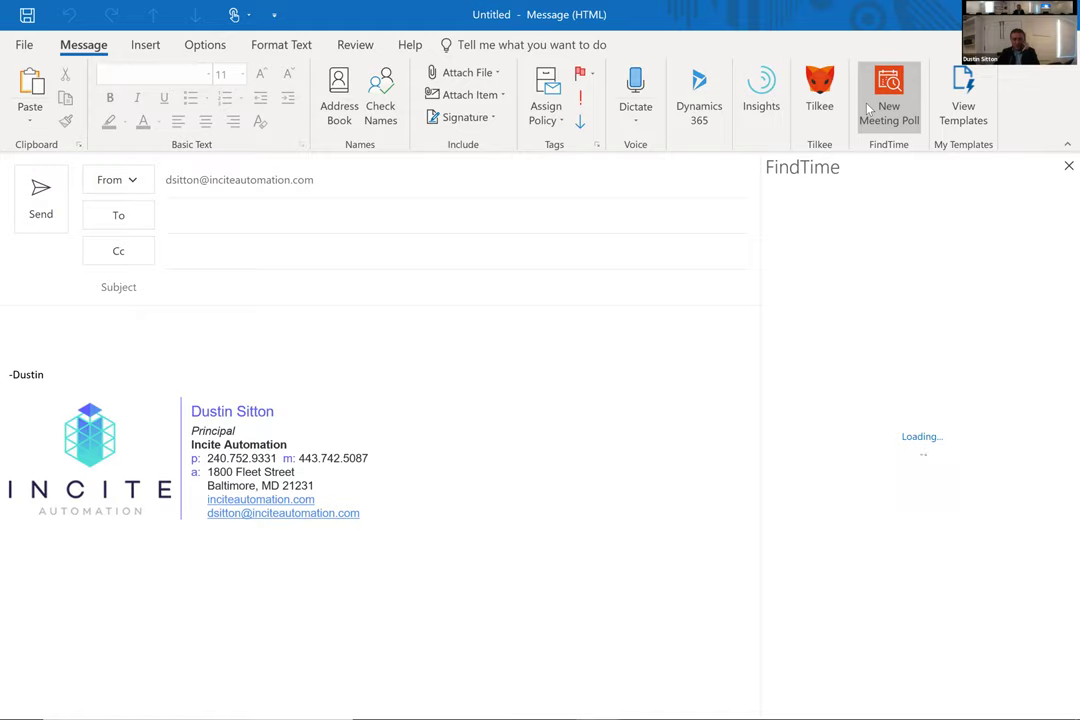
click(470, 227)
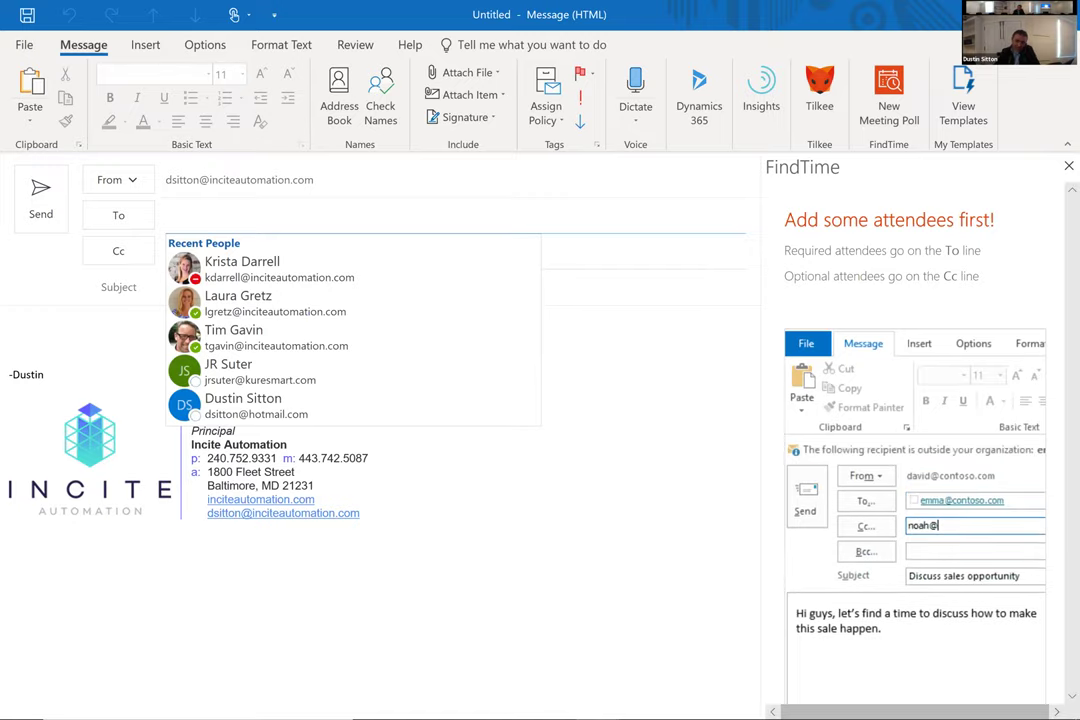
click(1069, 166)
Step: Add two colleagues to the To line, then glance at and close Insights
click(412, 213)
text(laura)
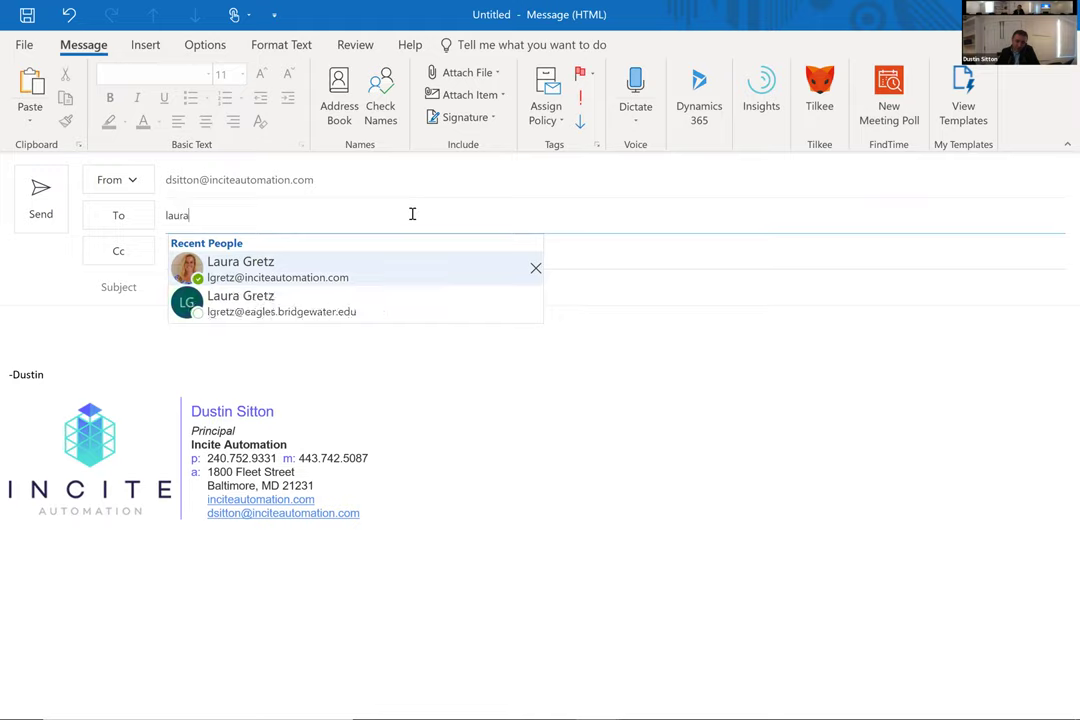
key(Return)
text(krista)
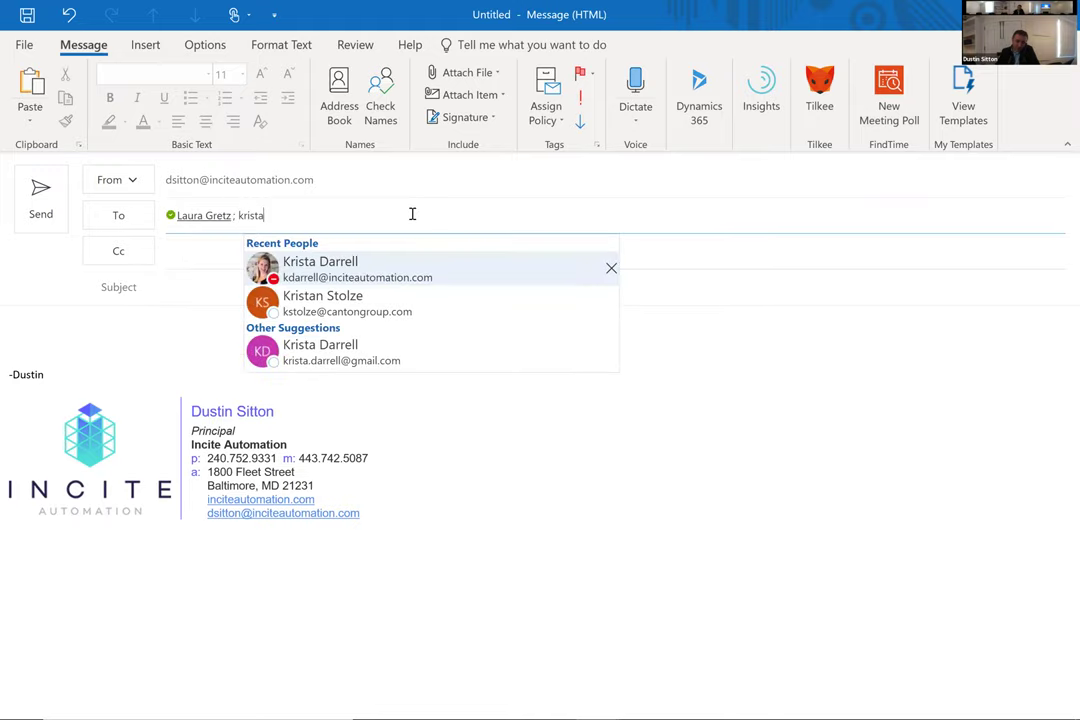
key(Return)
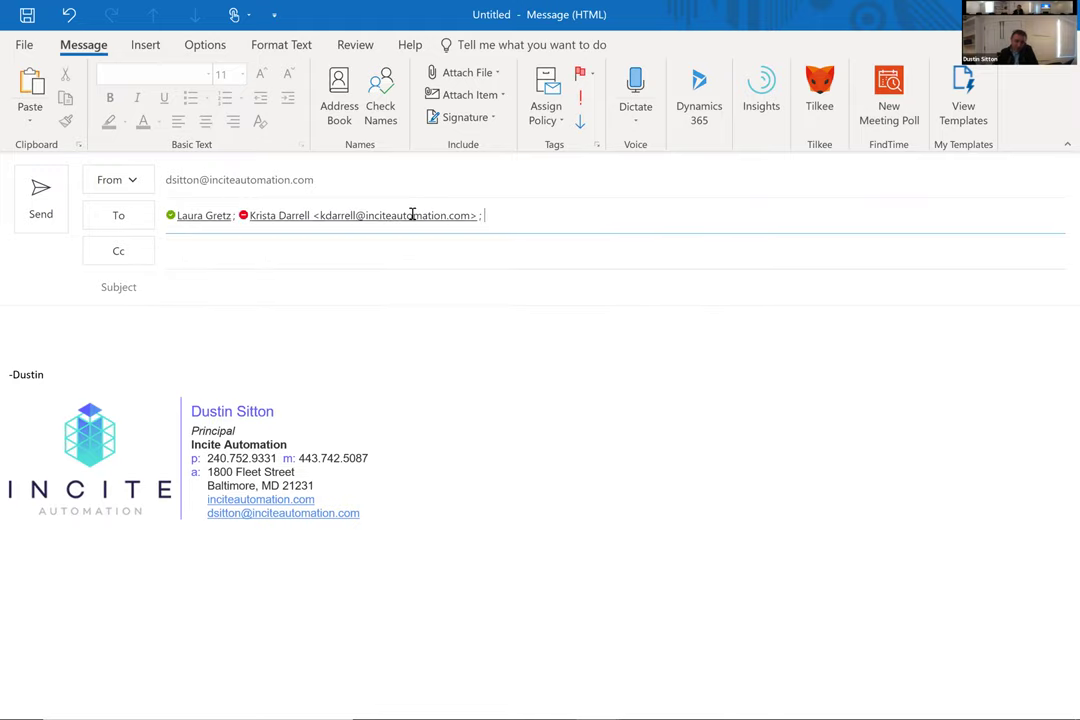
click(772, 110)
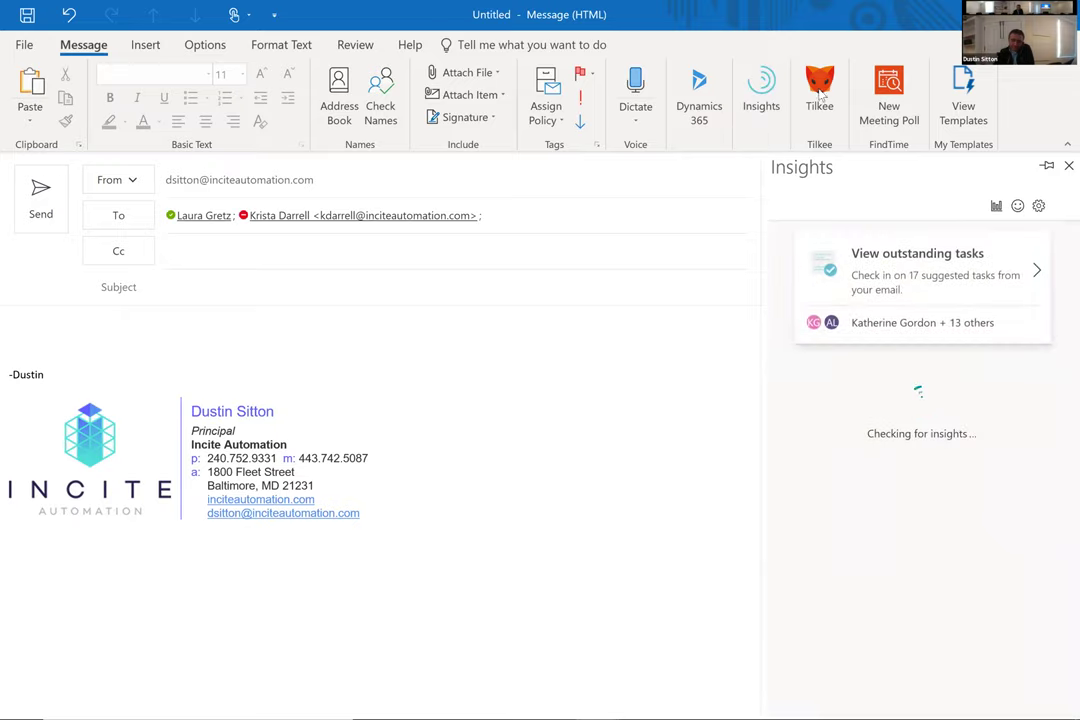
click(761, 100)
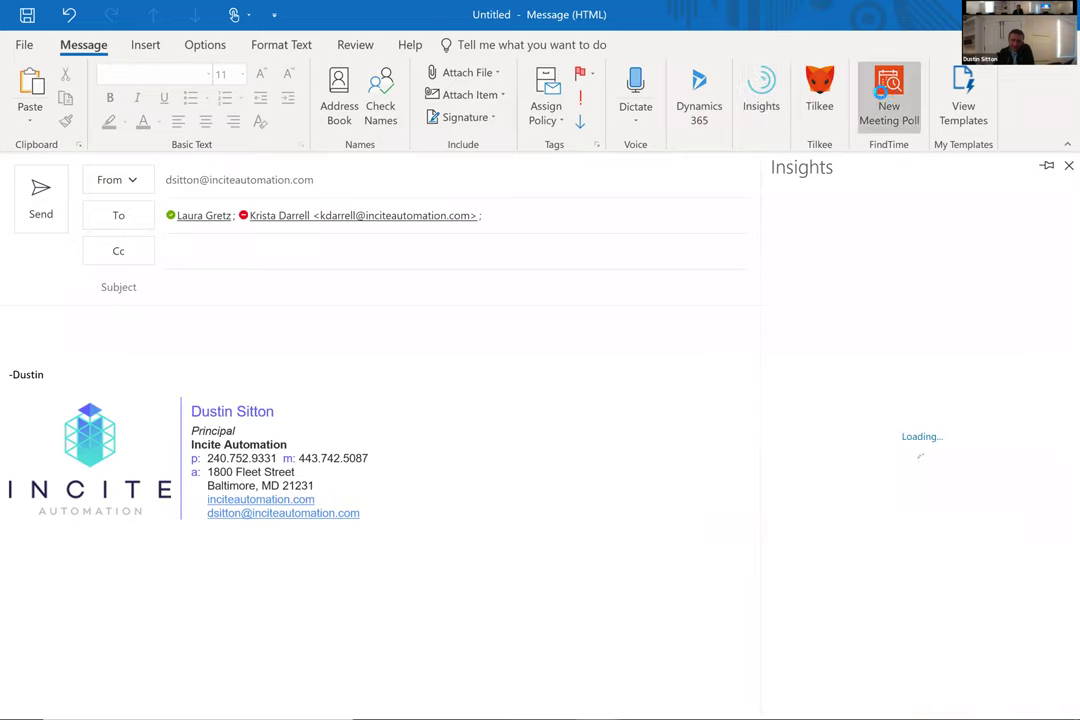
Step: Start the FindTime poll for the recipients with a 1-hour meeting length
click(888, 95)
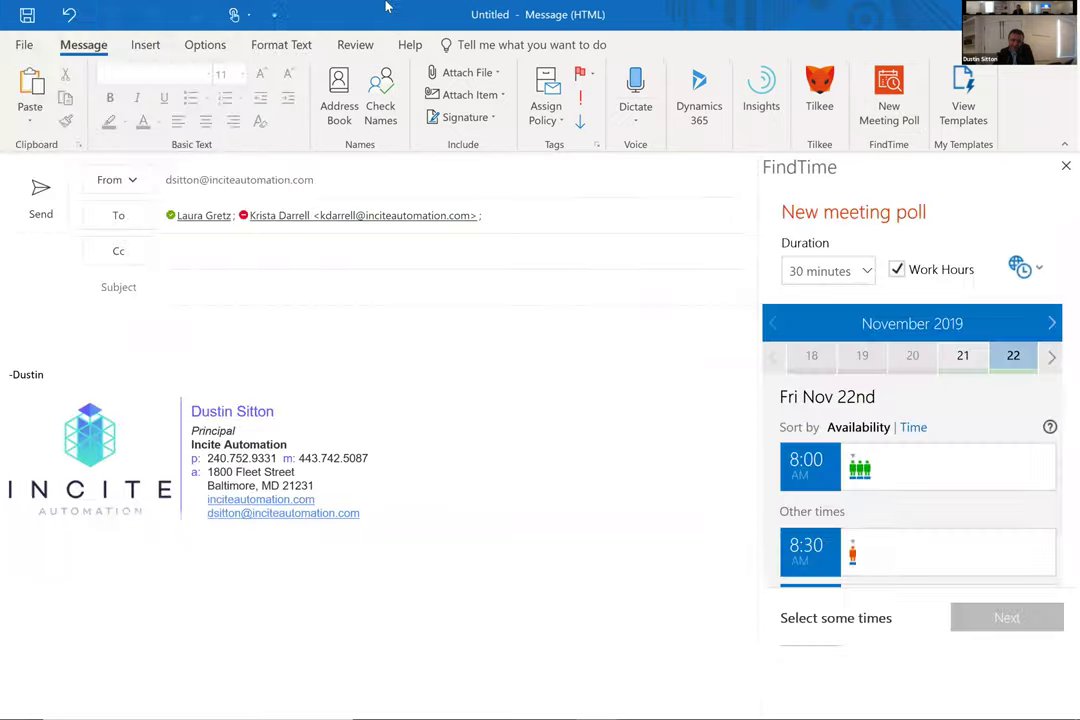
scroll(890, 455, down, 10)
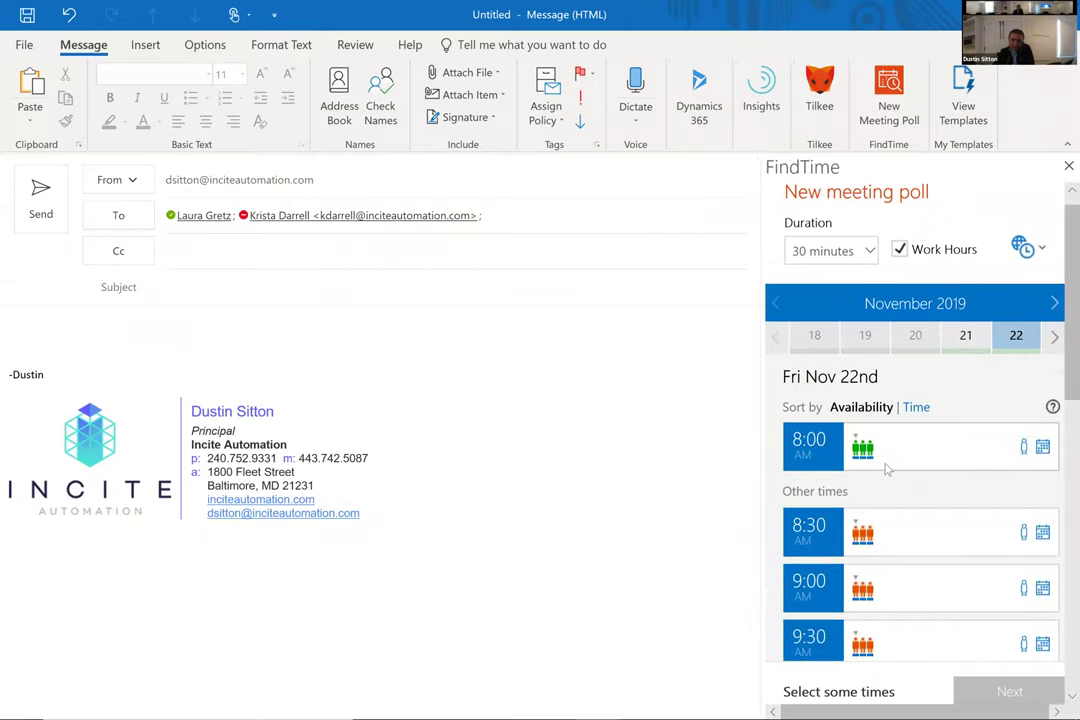
scroll(880, 453, down, 5)
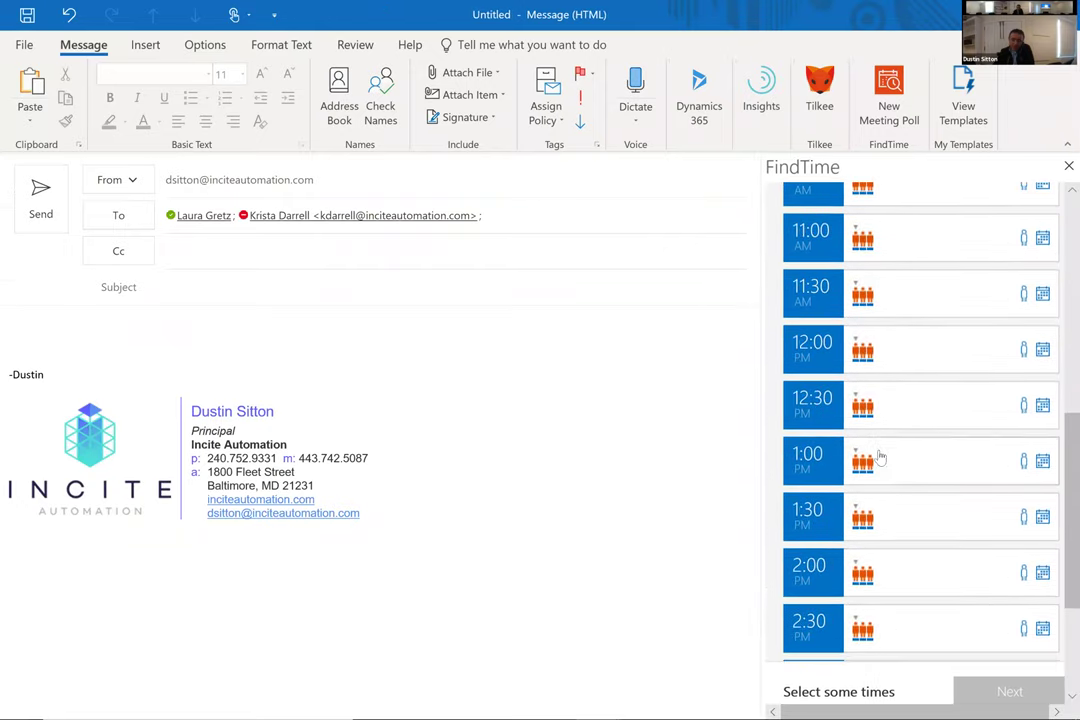
scroll(911, 415, up, 15)
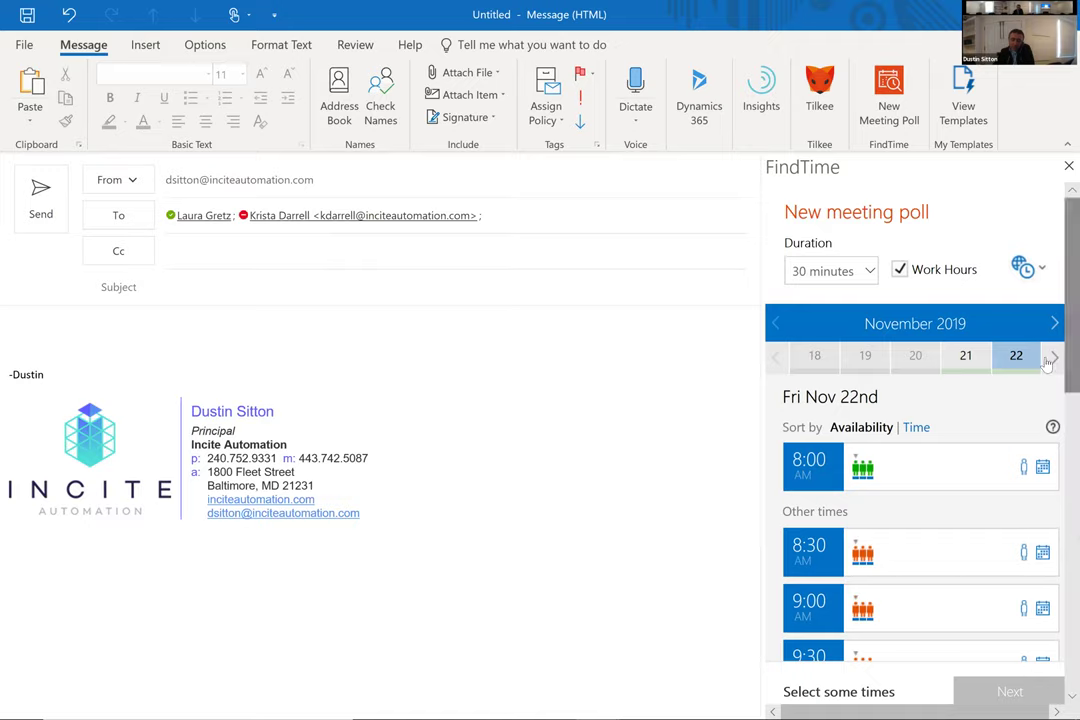
click(862, 270)
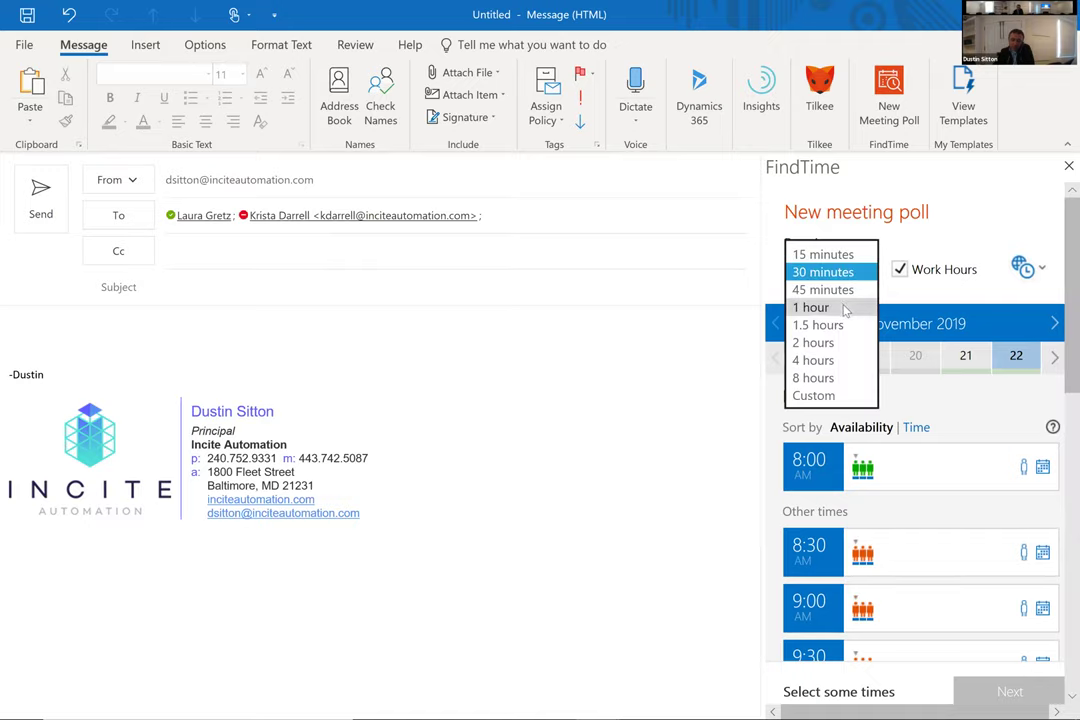
click(843, 308)
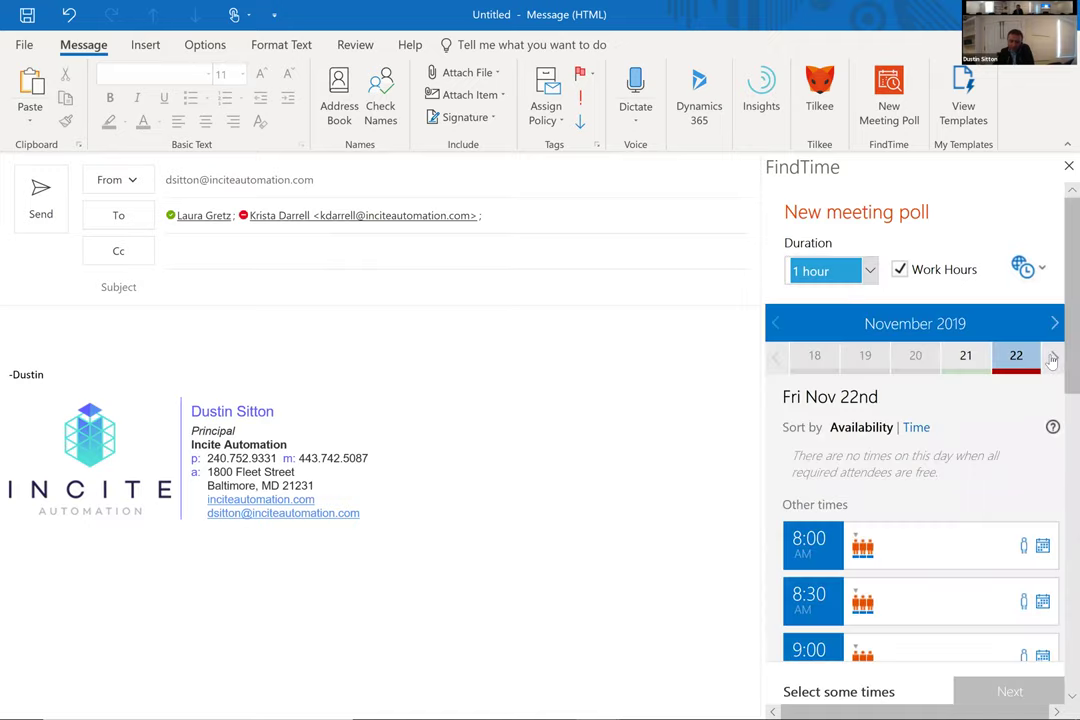
Step: Pick 11:00 AM, 2:00 PM, 4:00 PM and 12:30 PM on Tuesday Nov 26, then continue
click(1053, 357)
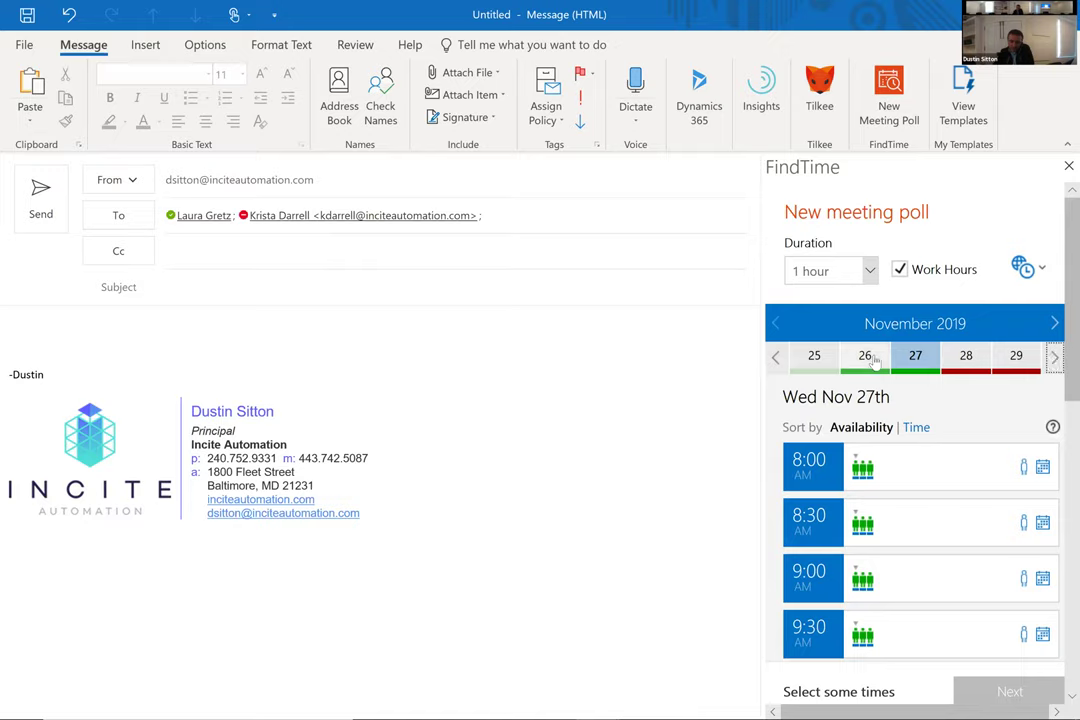
click(873, 361)
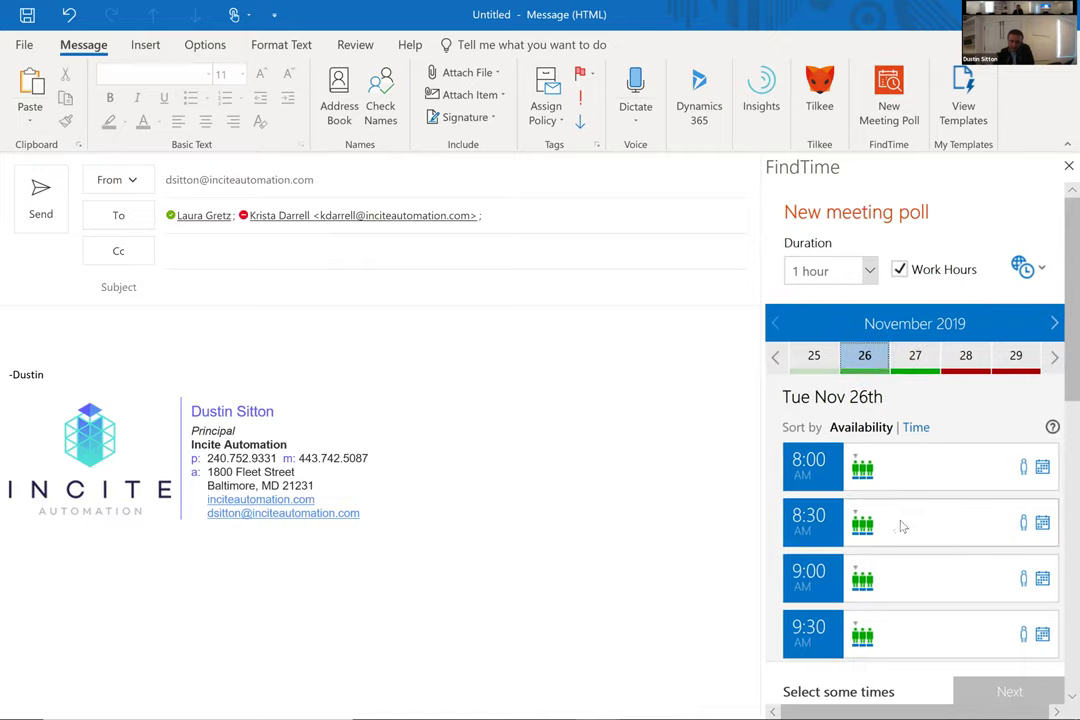
scroll(890, 522, down, 2)
scroll(883, 522, down, 3)
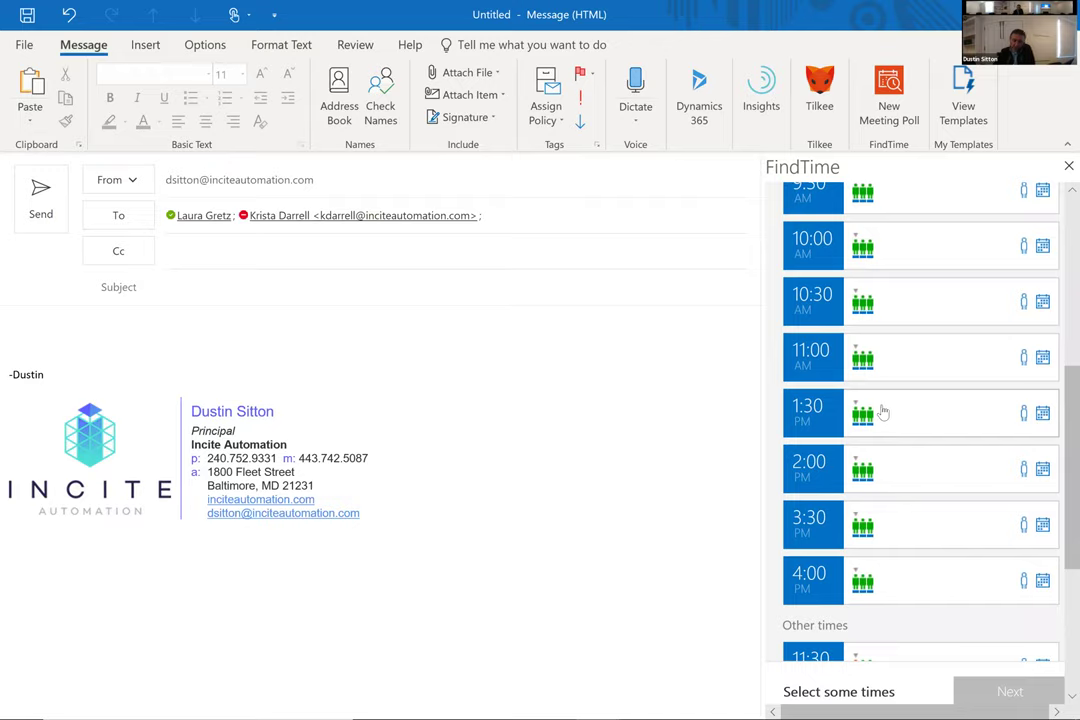
click(823, 365)
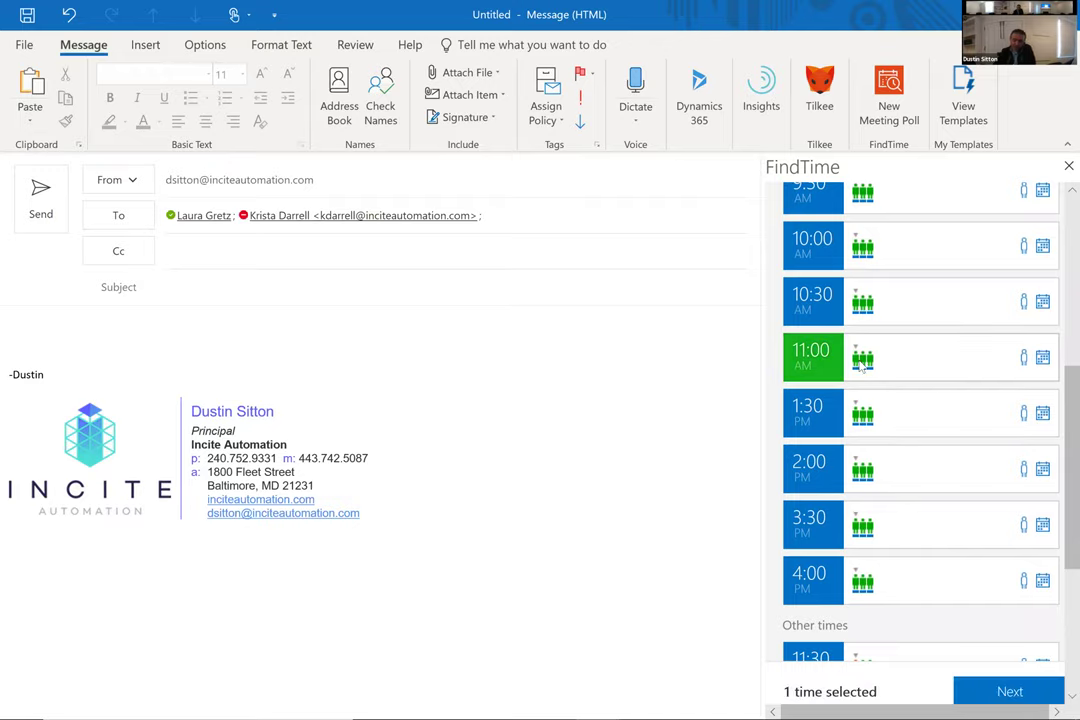
click(824, 472)
click(858, 571)
scroll(830, 560, down, 3)
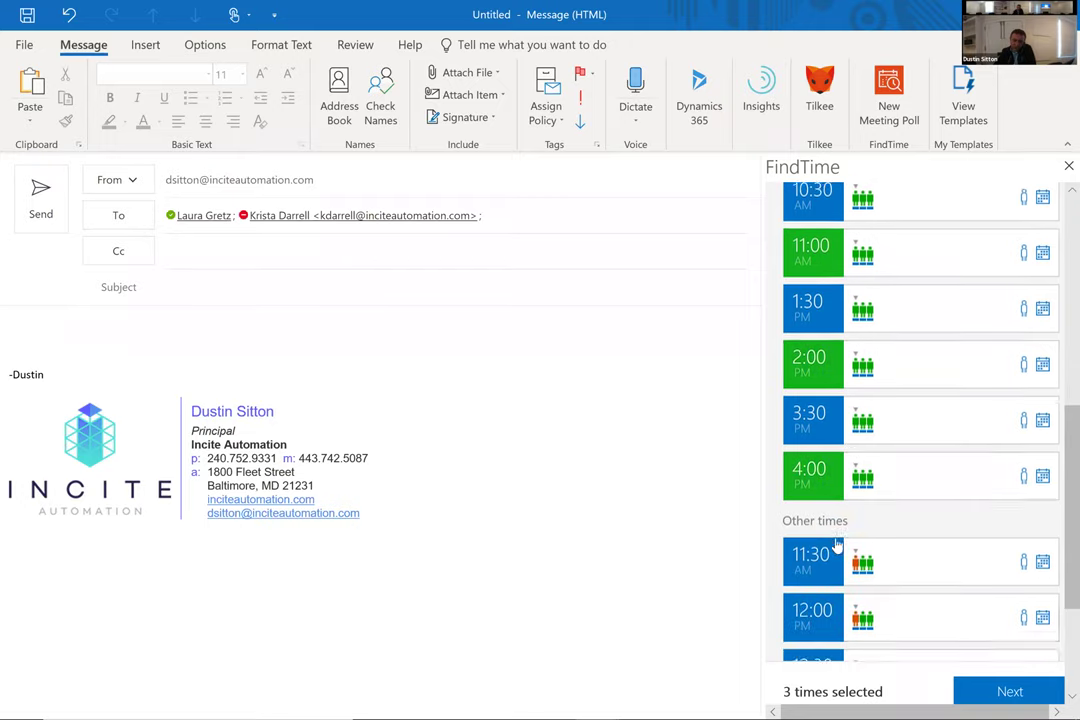
click(808, 546)
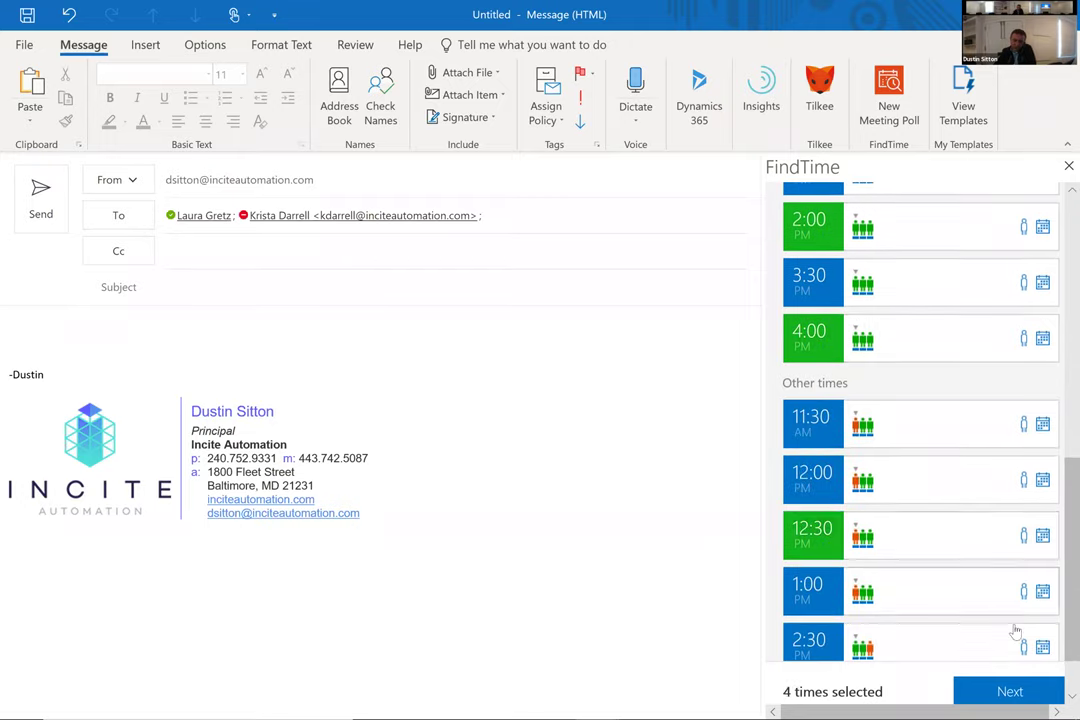
click(1006, 694)
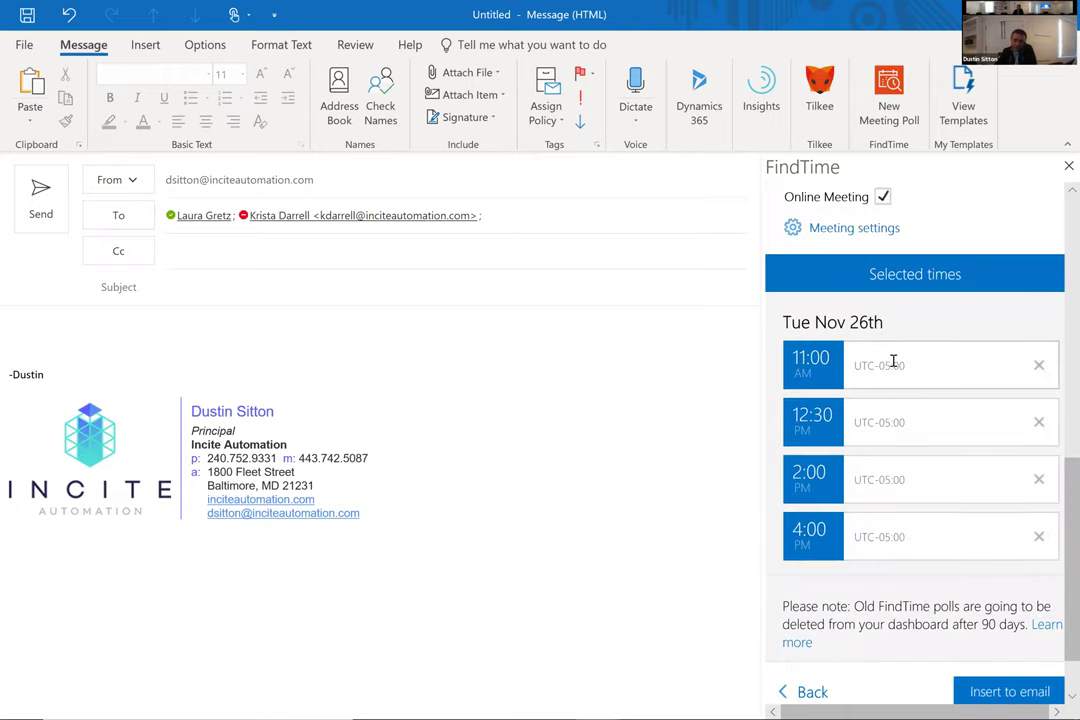
Step: Insert the poll card into the email and delete the 'Invitation created with FindTime' line
click(975, 689)
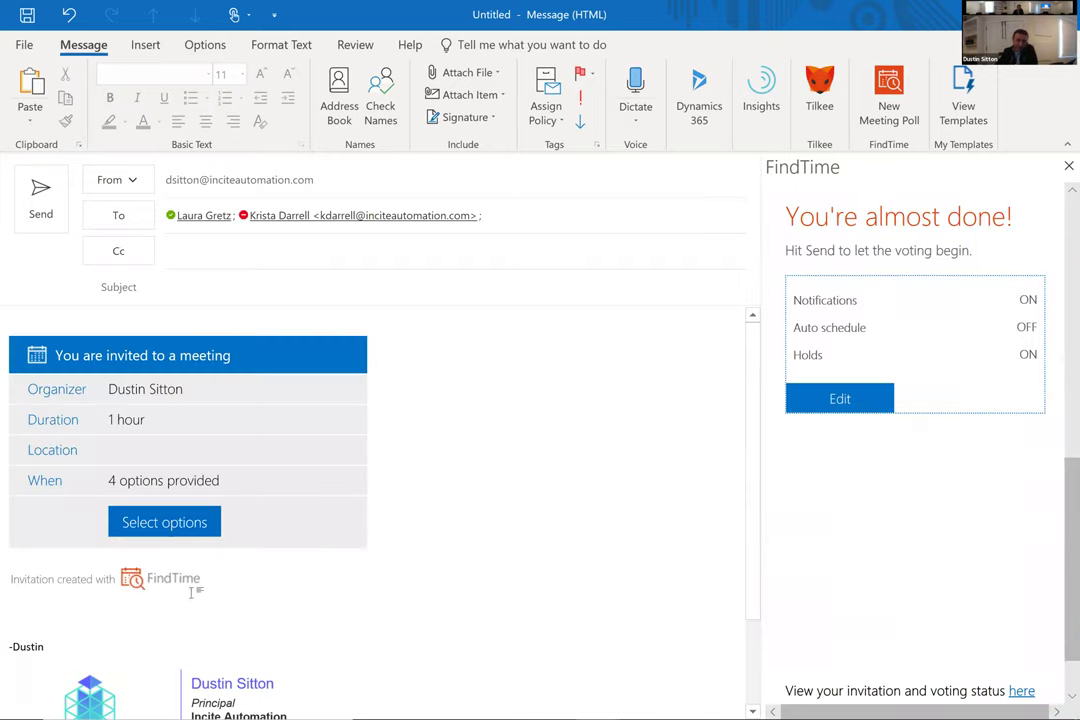
drag(212, 583, 43, 578)
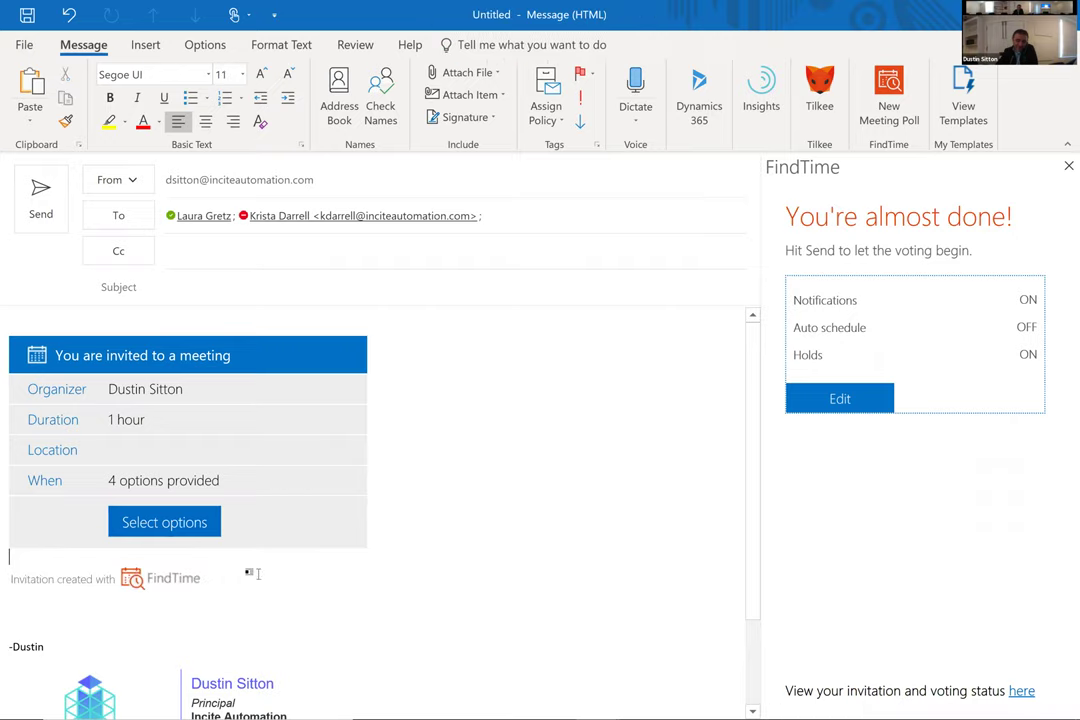
drag(248, 573, 35, 585)
key(BackSpace)
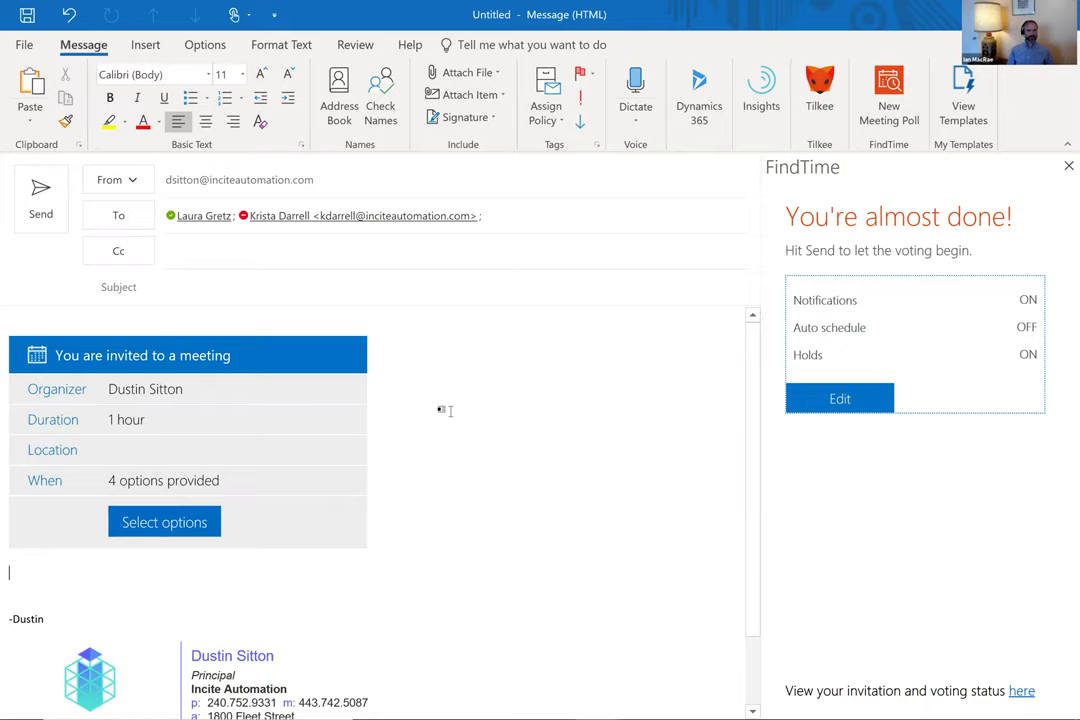
key(ctrl+z)
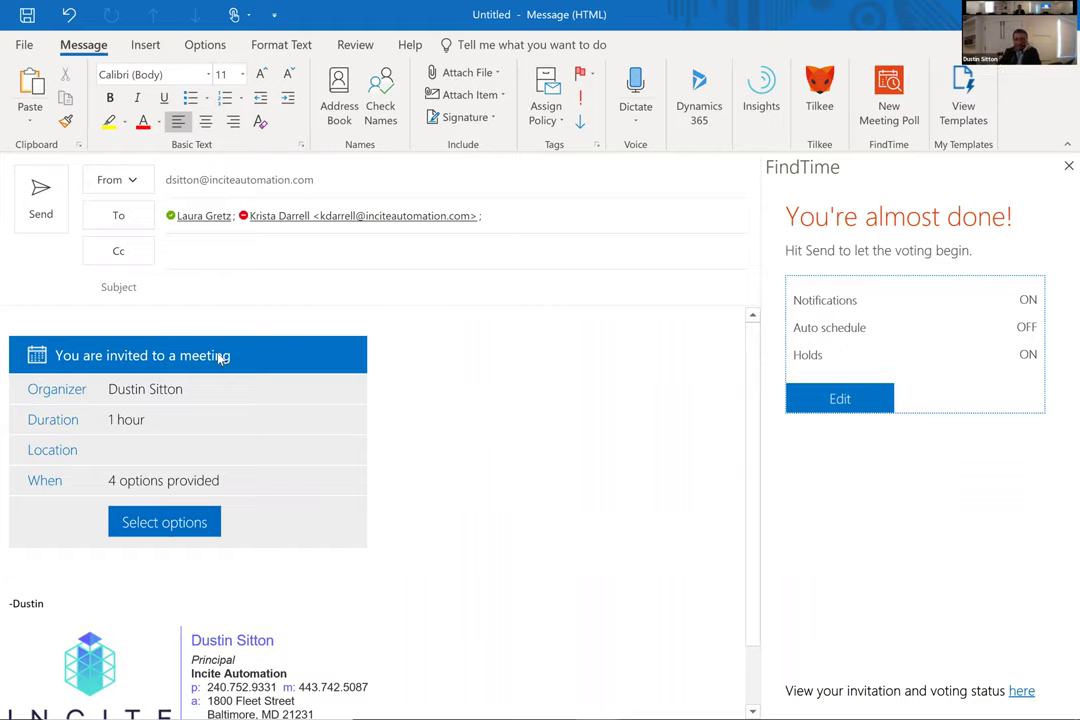
Step: Send the poll without a subject, then open it from Sent Items to vote
click(42, 203)
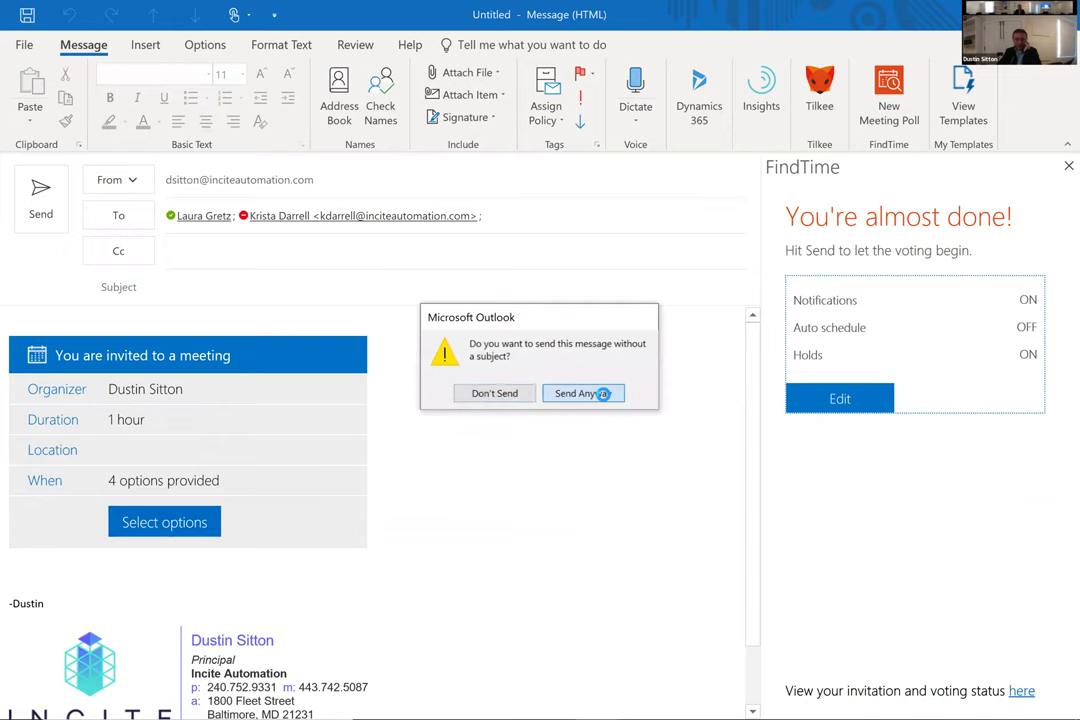
click(583, 393)
click(130, 219)
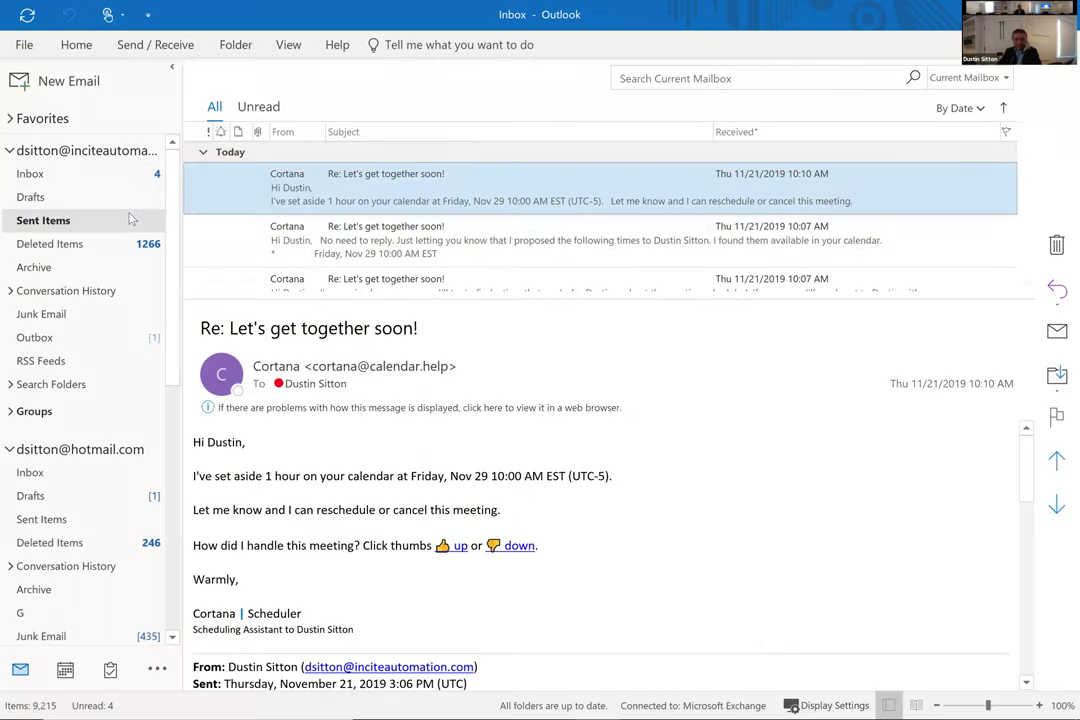
click(290, 174)
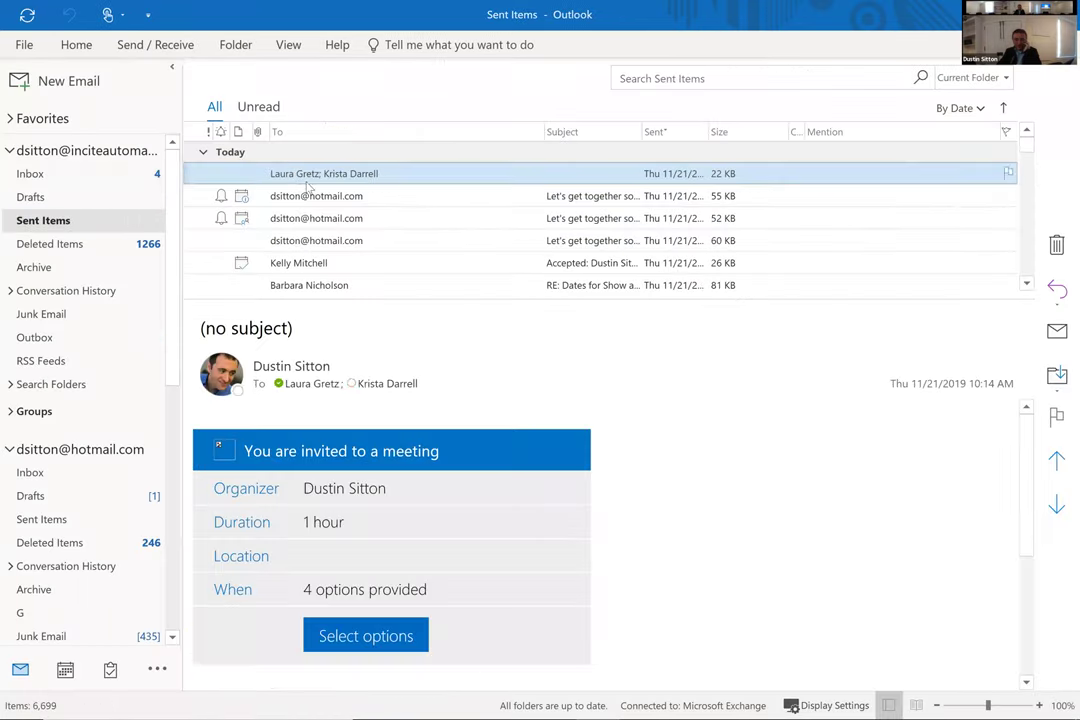
click(388, 634)
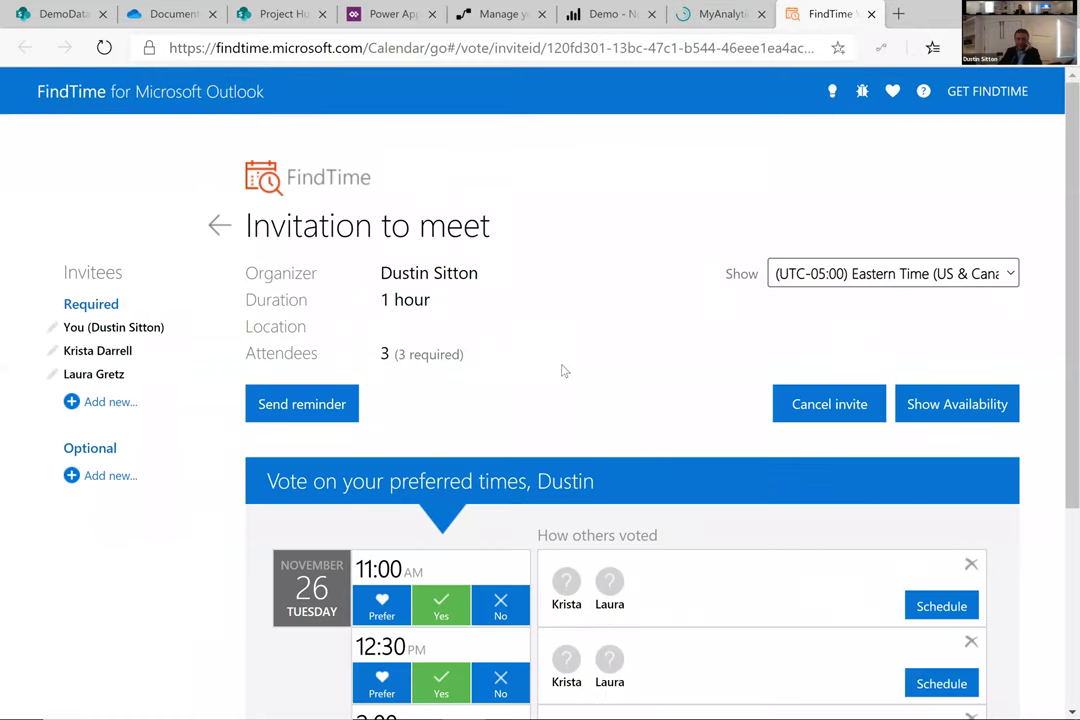
Step: Vote Prefer for 11:00 AM and 4:00 PM, No for 12:30 PM, then close the poll page
scroll(563, 371, down, 3)
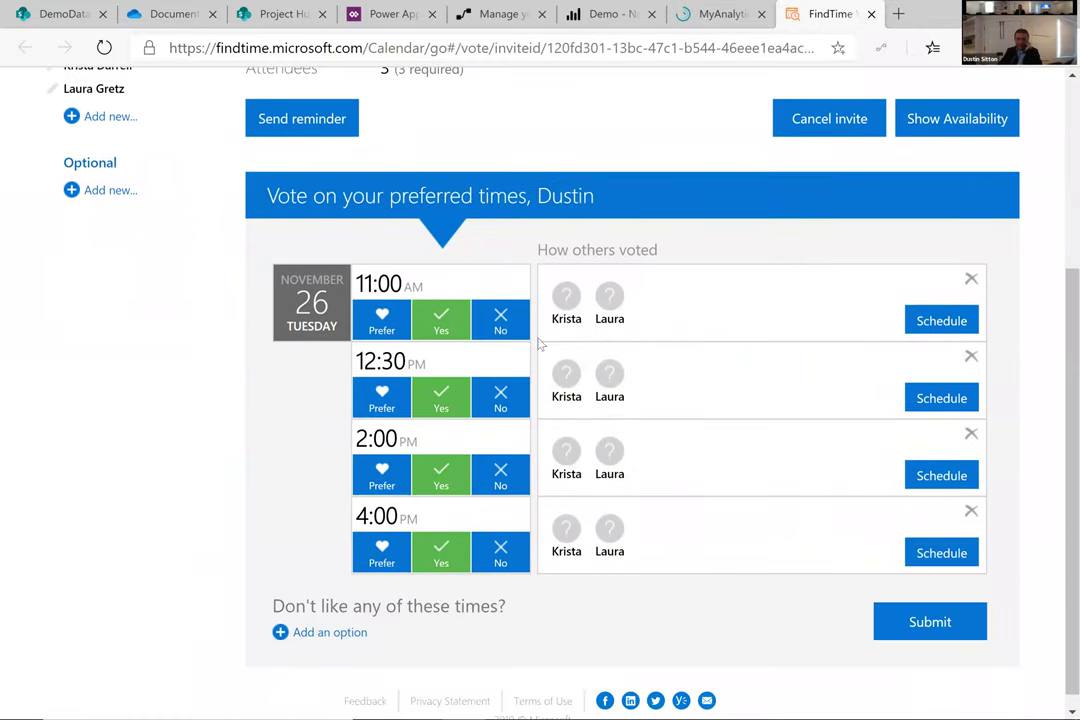
click(384, 320)
click(500, 397)
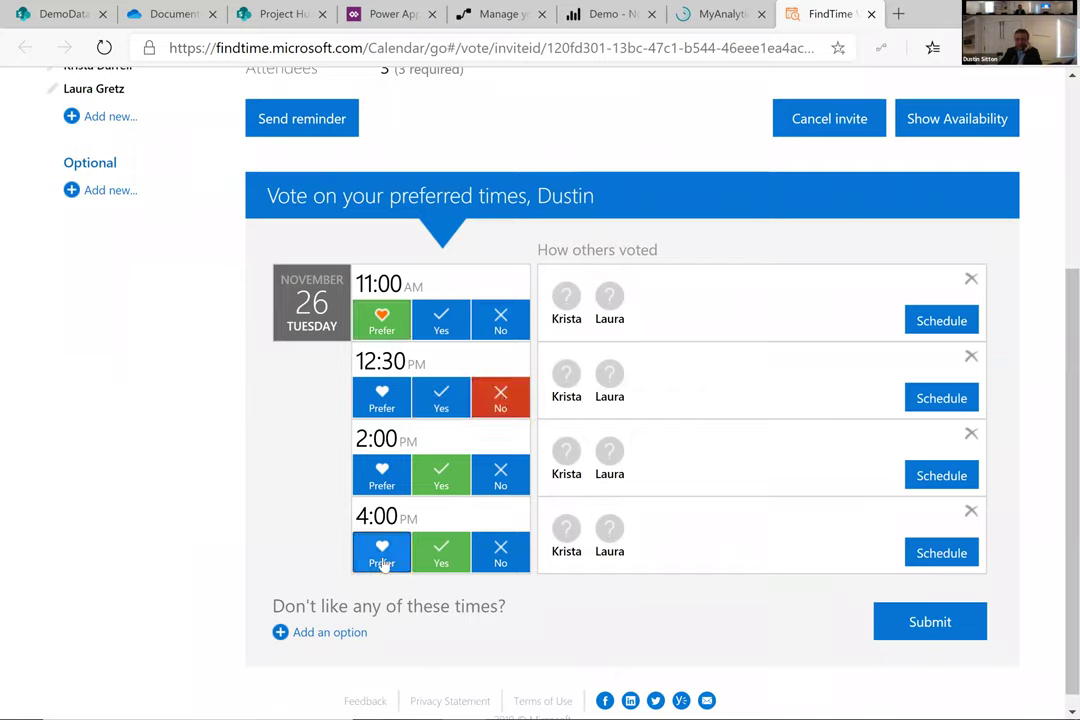
click(381, 558)
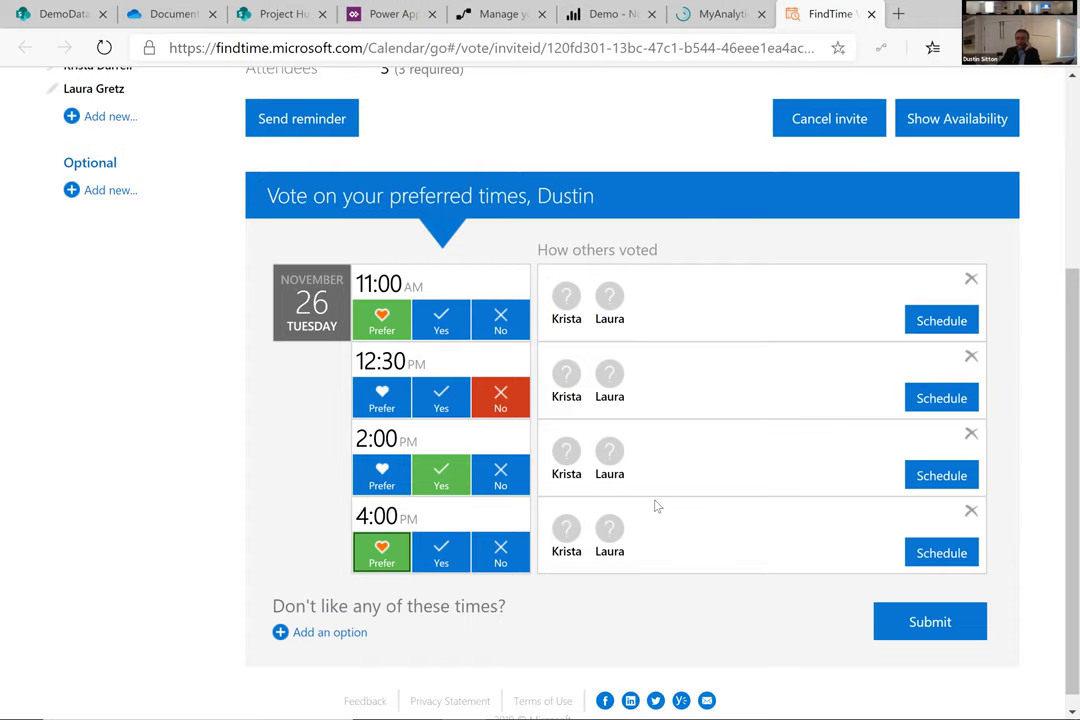
scroll(657, 495, up, 3)
scroll(657, 495, down, 3)
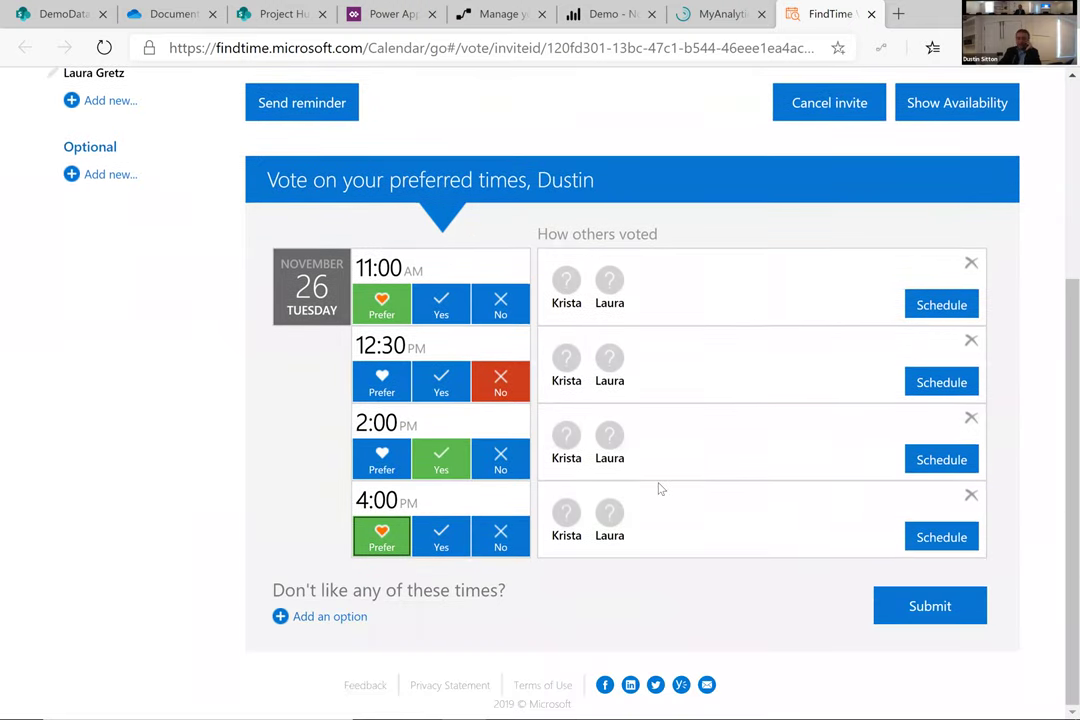
scroll(658, 490, up, 3)
scroll(657, 486, down, 3)
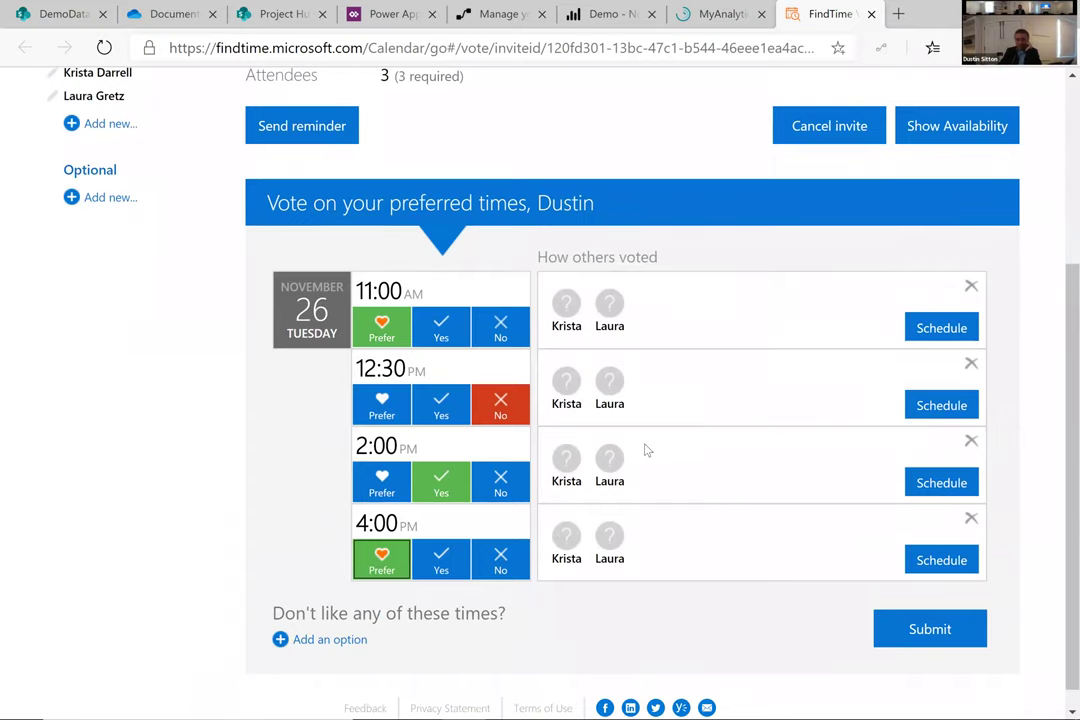
scroll(647, 452, up, 3)
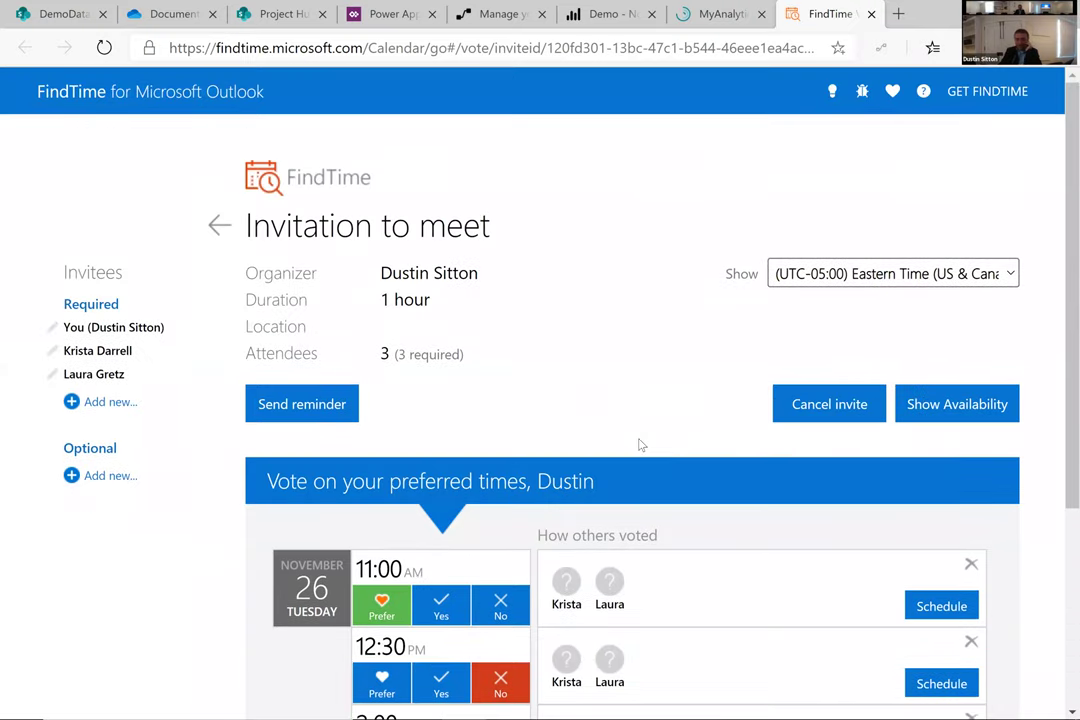
click(871, 14)
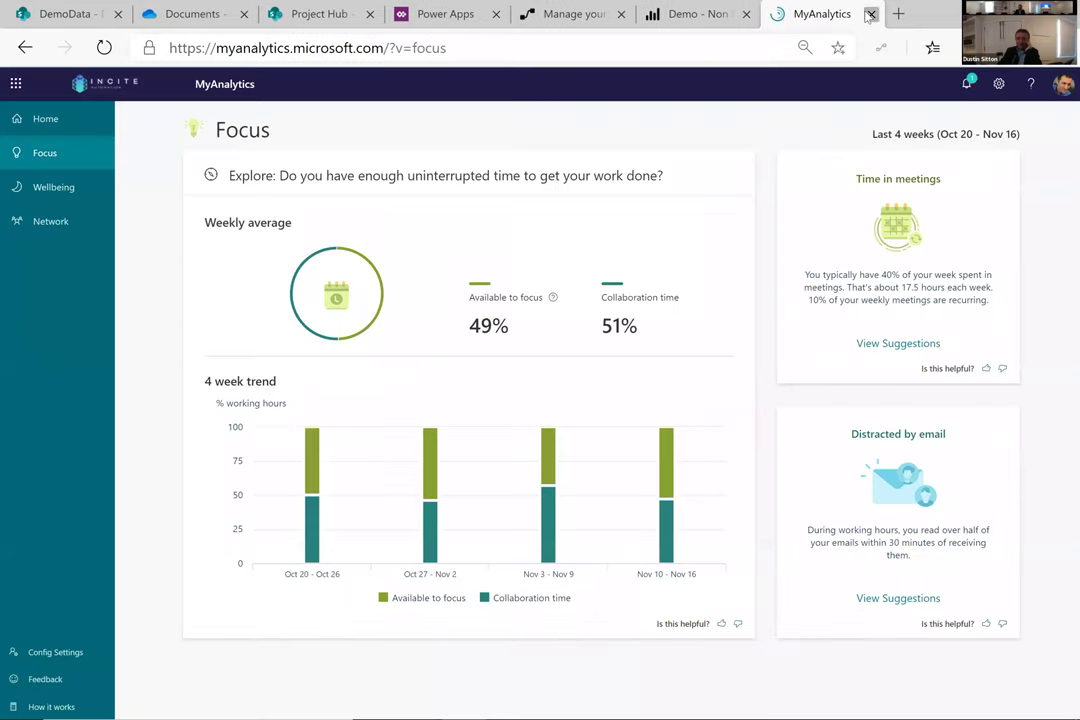
Step: Switch to the 'Demo - Non Profit' Power BI dashboard tab
click(735, 14)
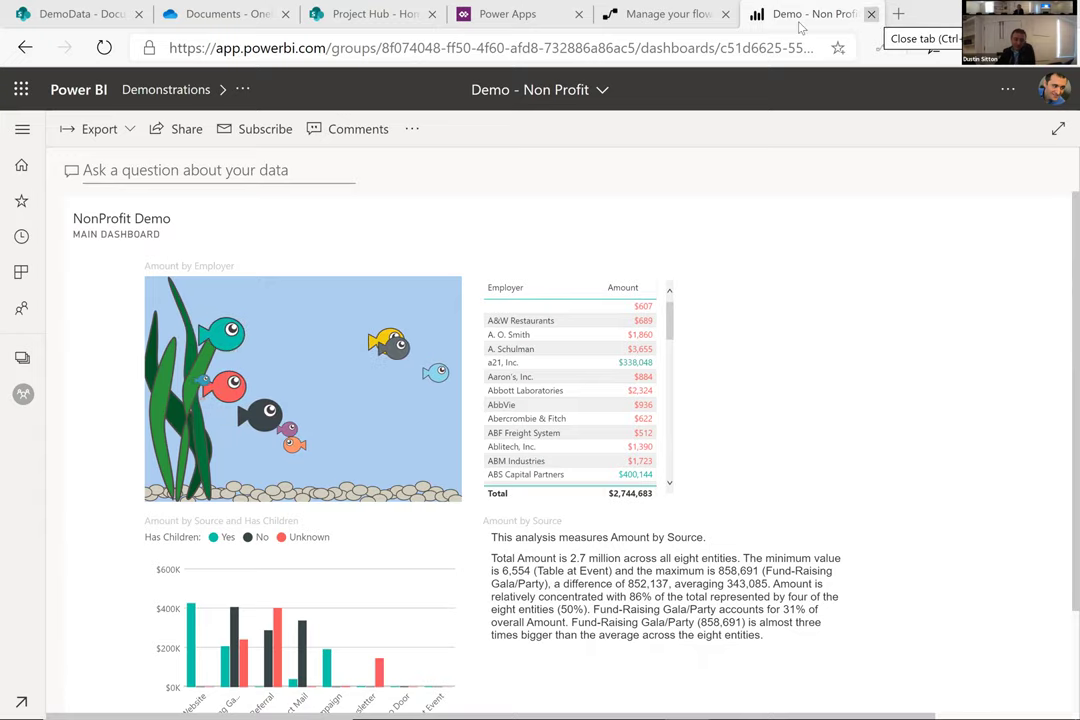
Step: Visit the DemoData library and OneDrive Files tabs, then close the DemoData tab
click(45, 10)
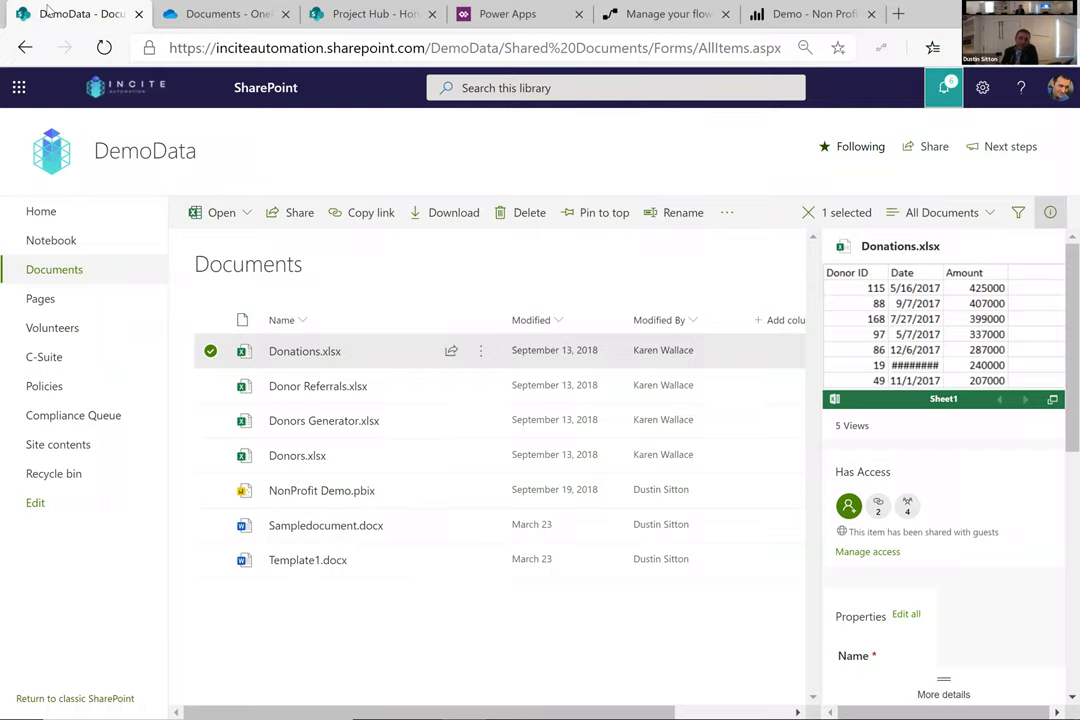
click(190, 8)
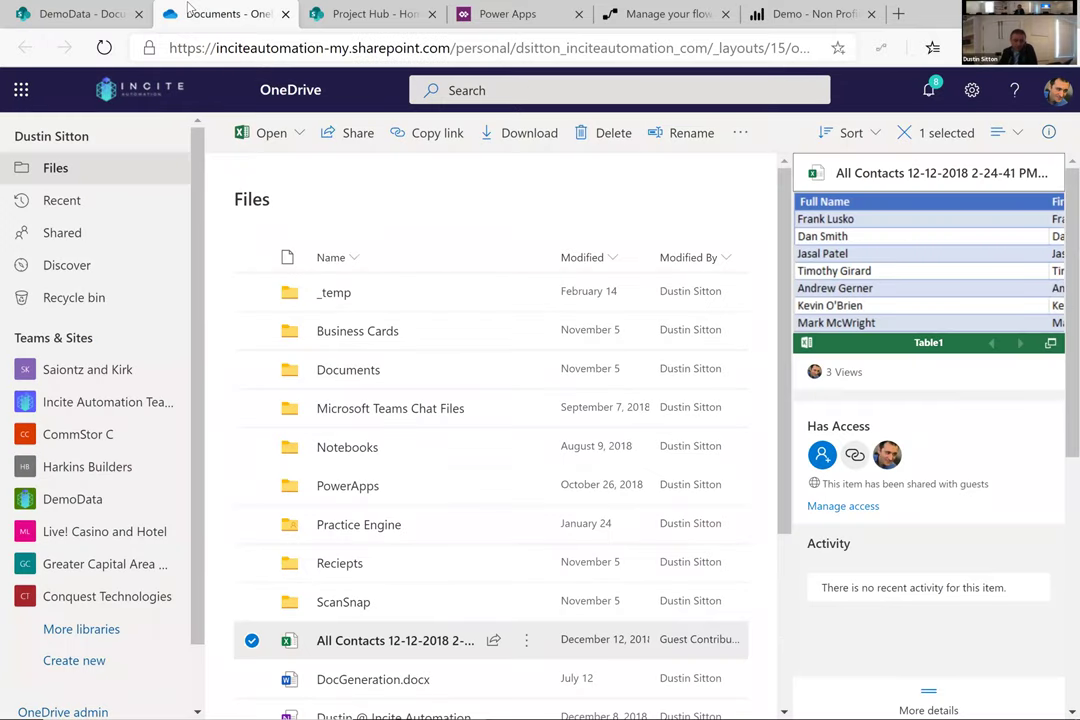
middle_click(80, 8)
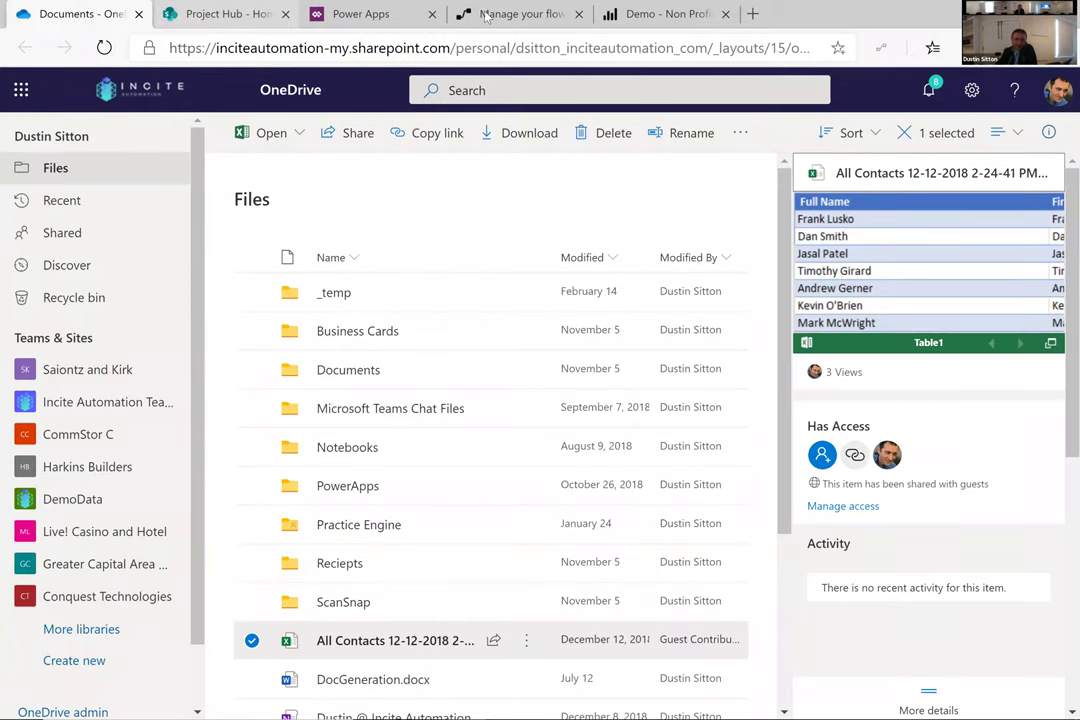
Step: Open the inciteautomation SharePoint site in a new first tab, then return to OneDrive
click(753, 14)
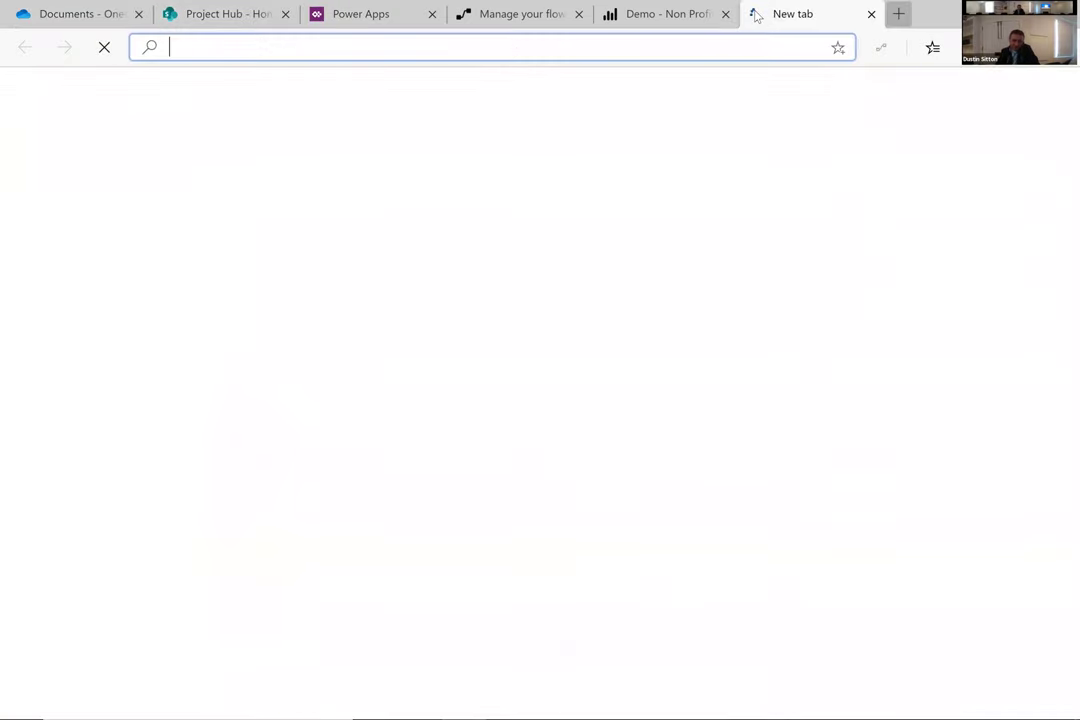
text(inciteauto)
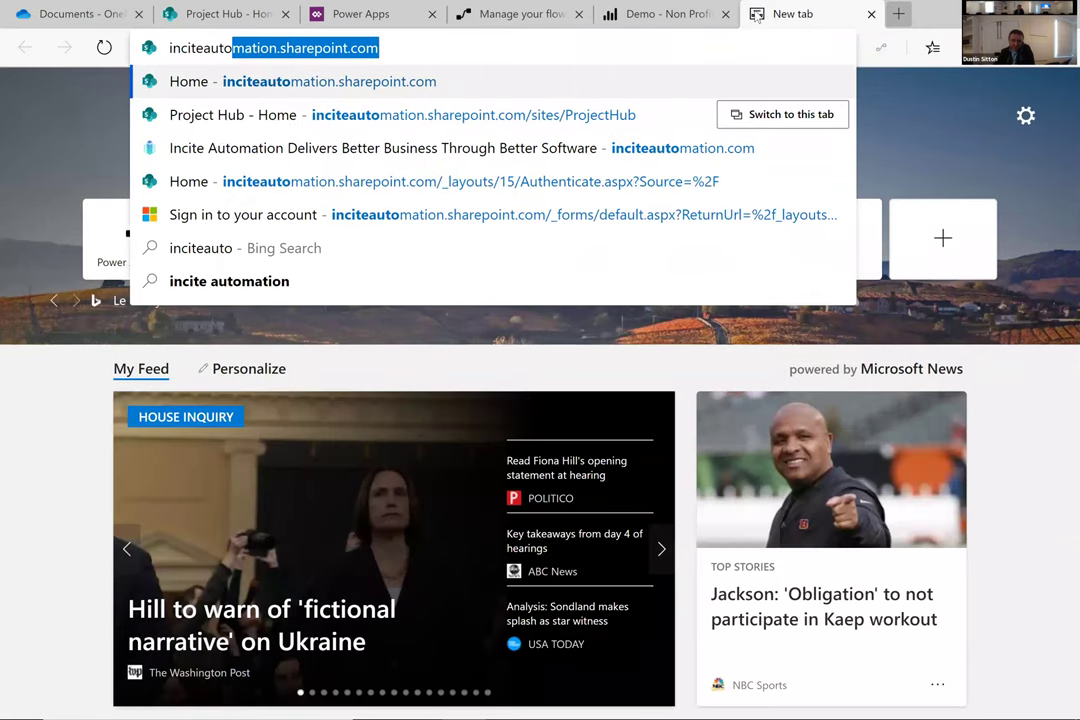
key(Return)
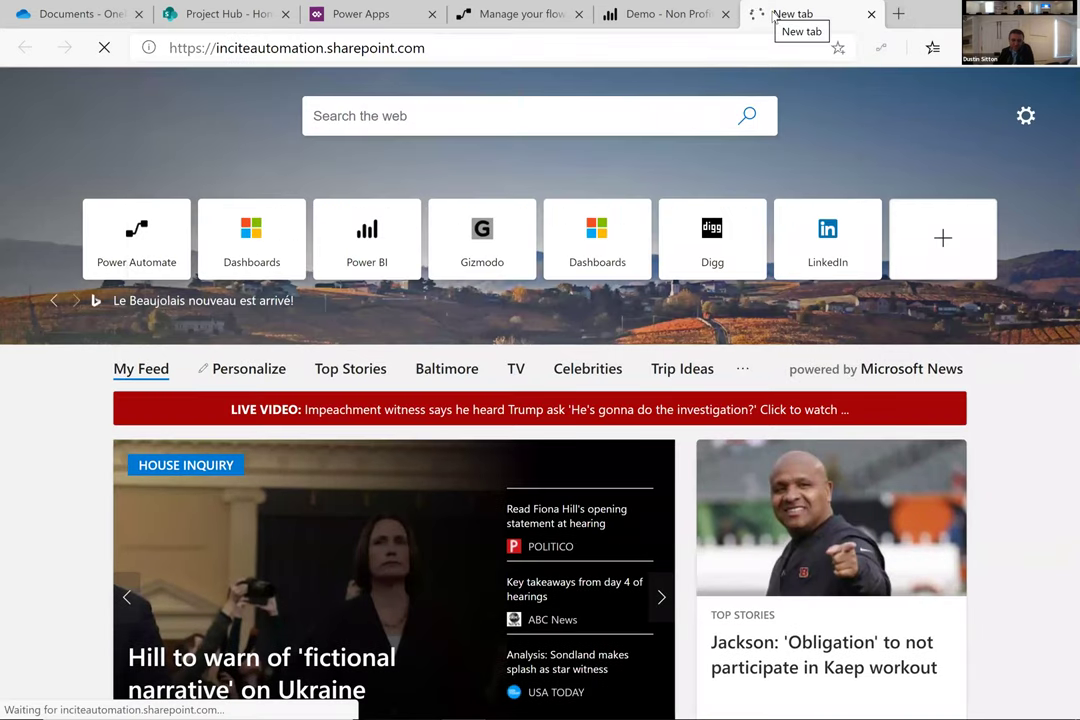
drag(757, 14, 600, 14)
drag(168, 20, 40, 14)
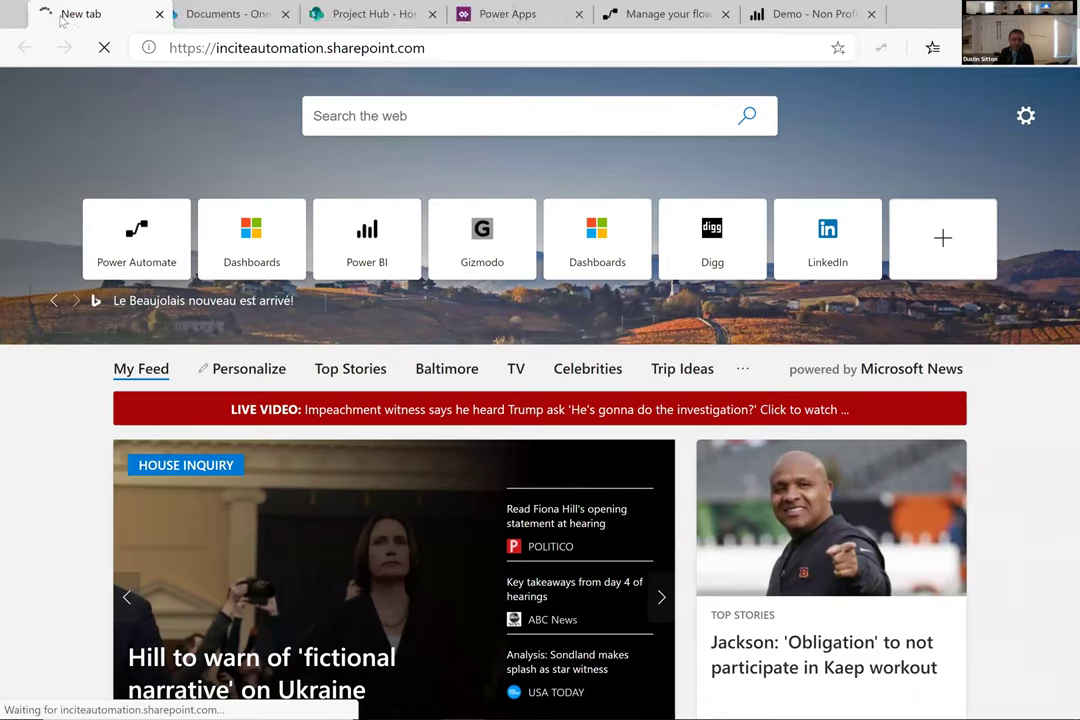
click(203, 14)
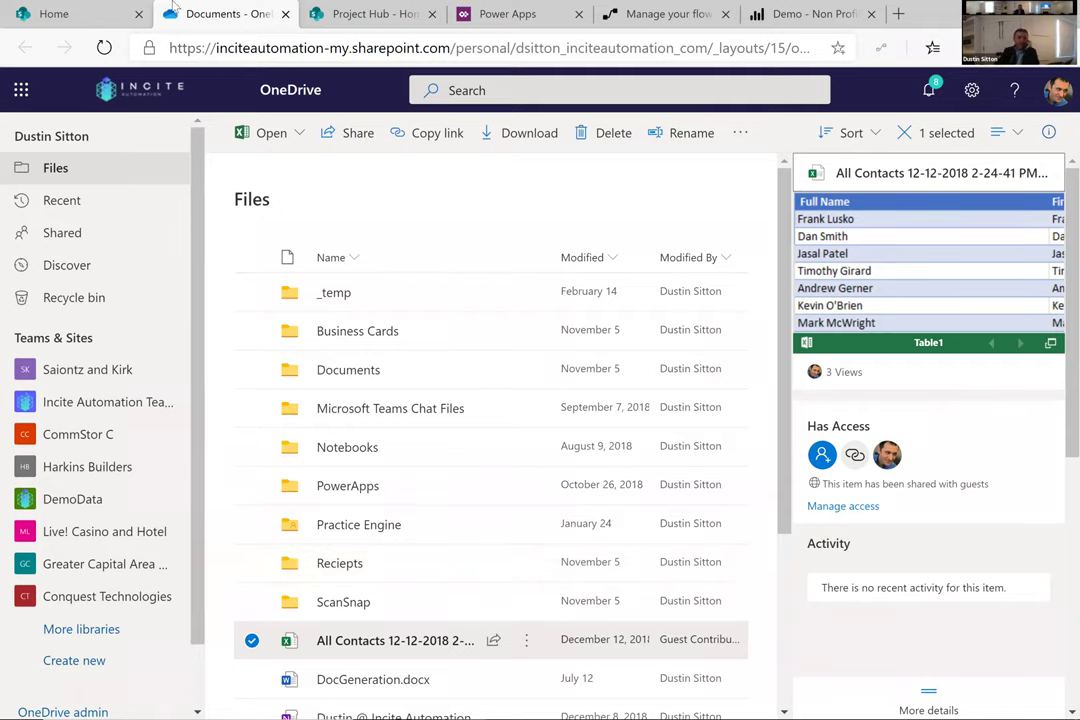
Step: Navigate the SharePoint tab to the DemoData site's Documents, then return to OneDrive Files
click(75, 12)
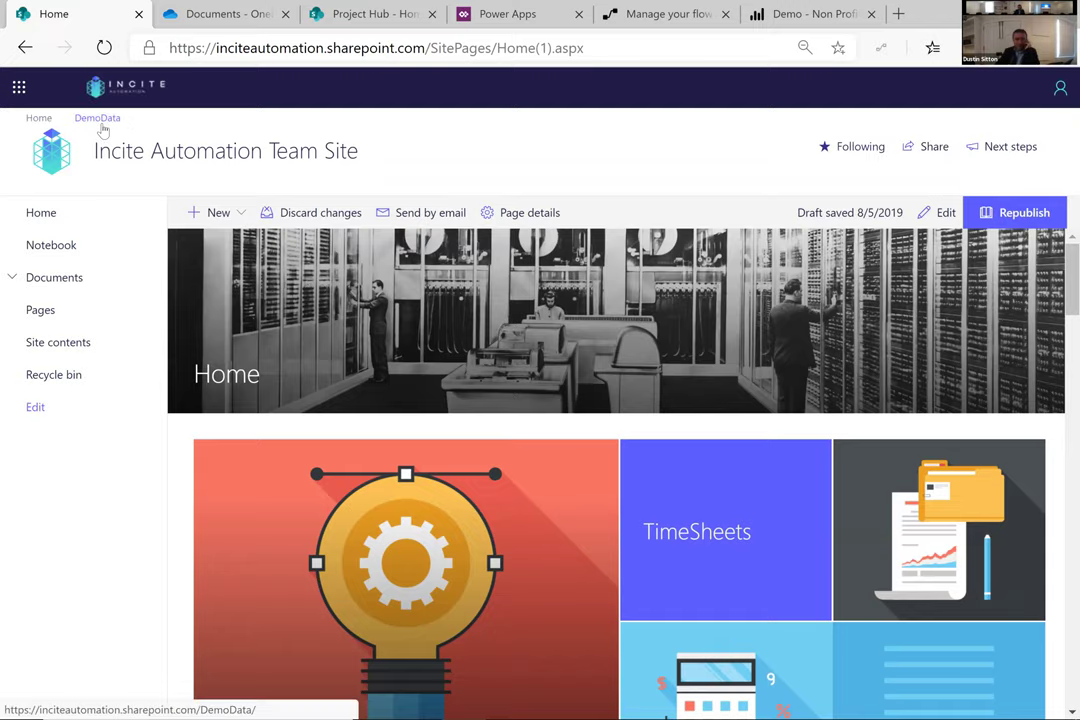
click(101, 122)
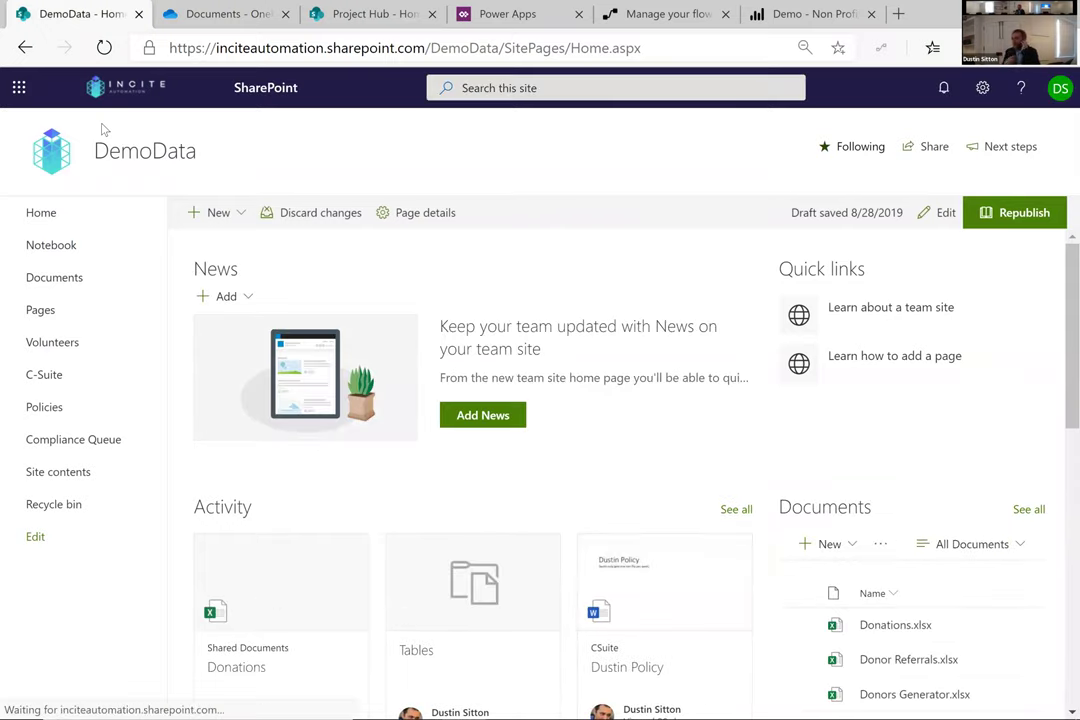
click(70, 279)
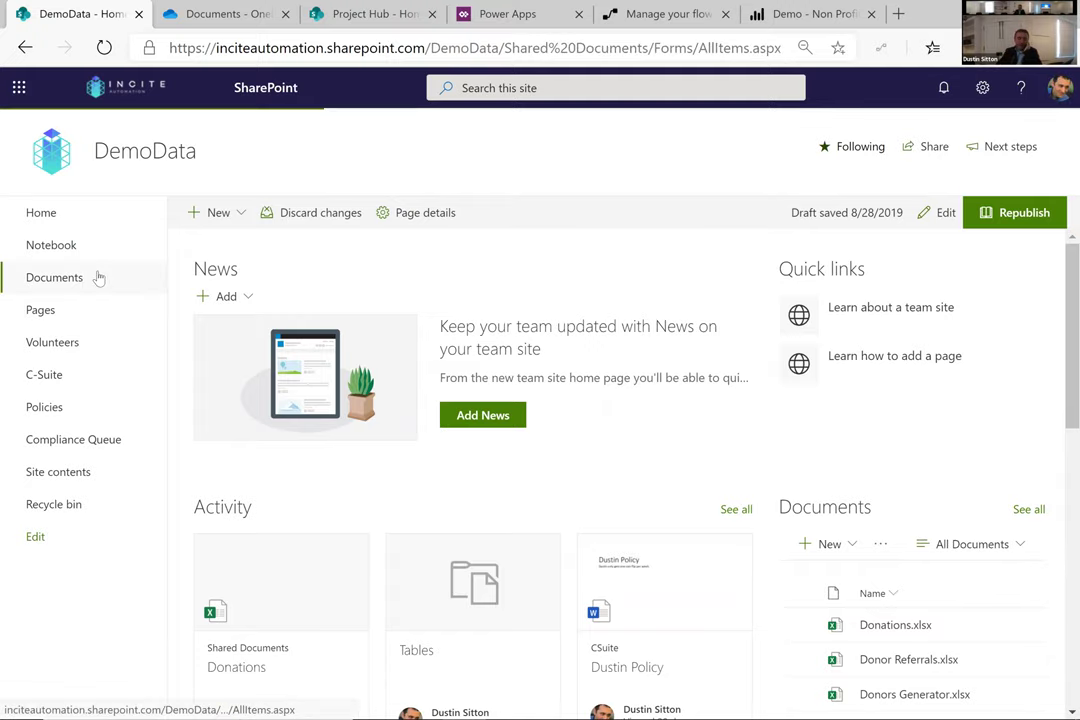
click(210, 15)
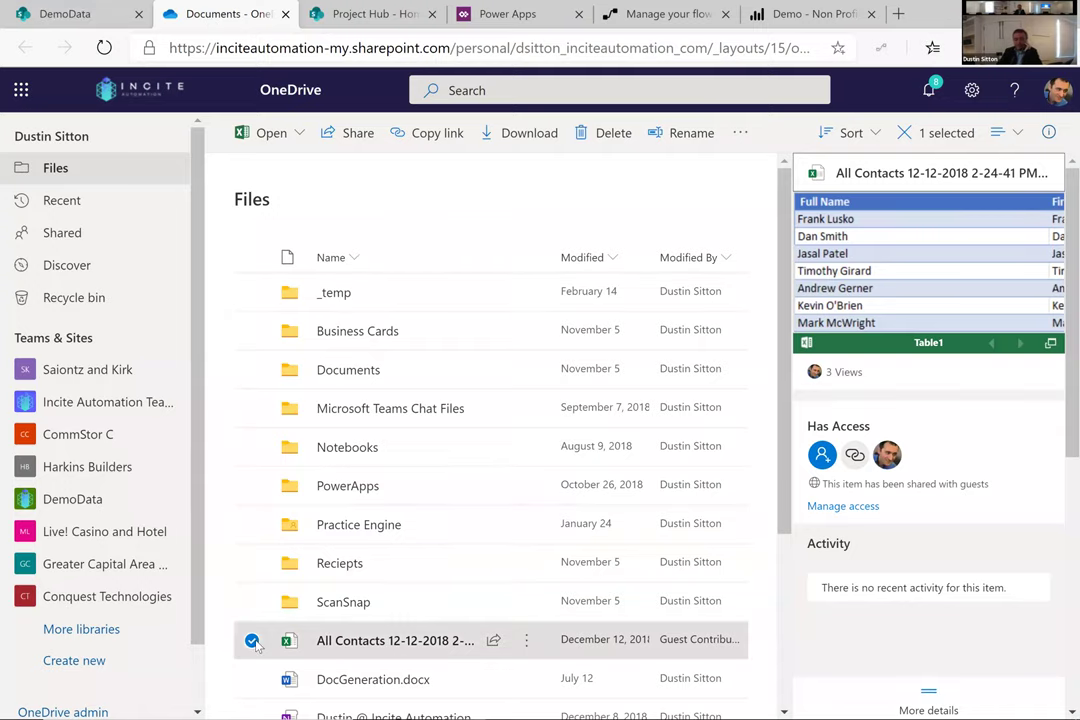
Step: Close the details pane to show File Size and Sharing columns, then list All Contacts' actions
scroll(955, 525, down, 3)
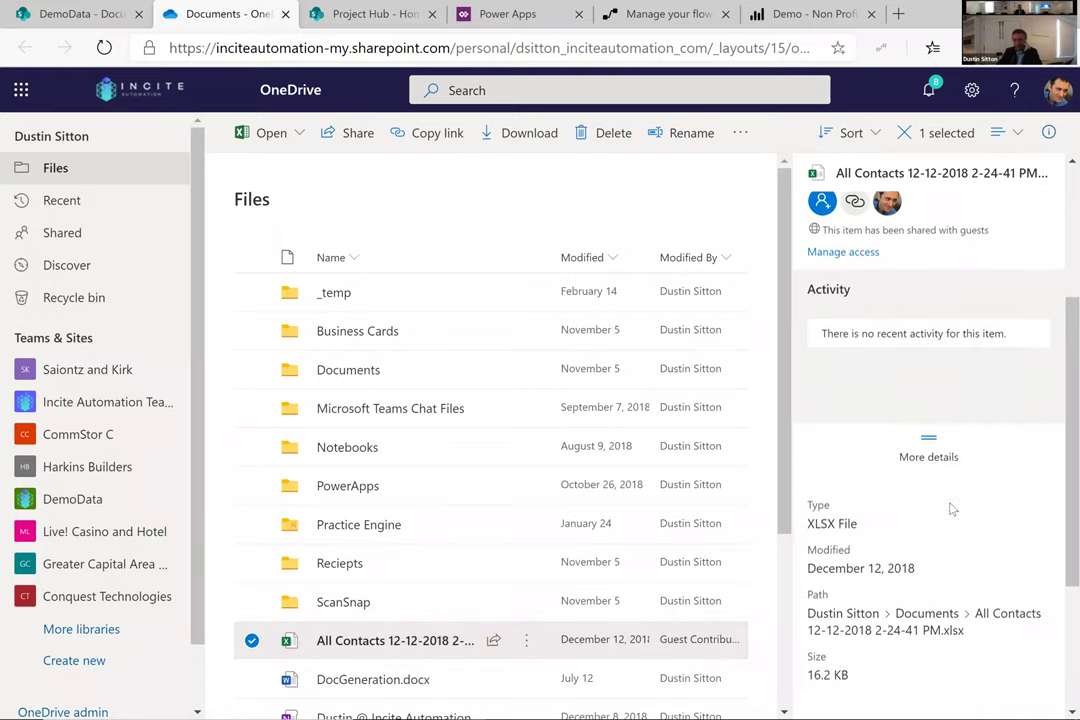
scroll(938, 498, up, 3)
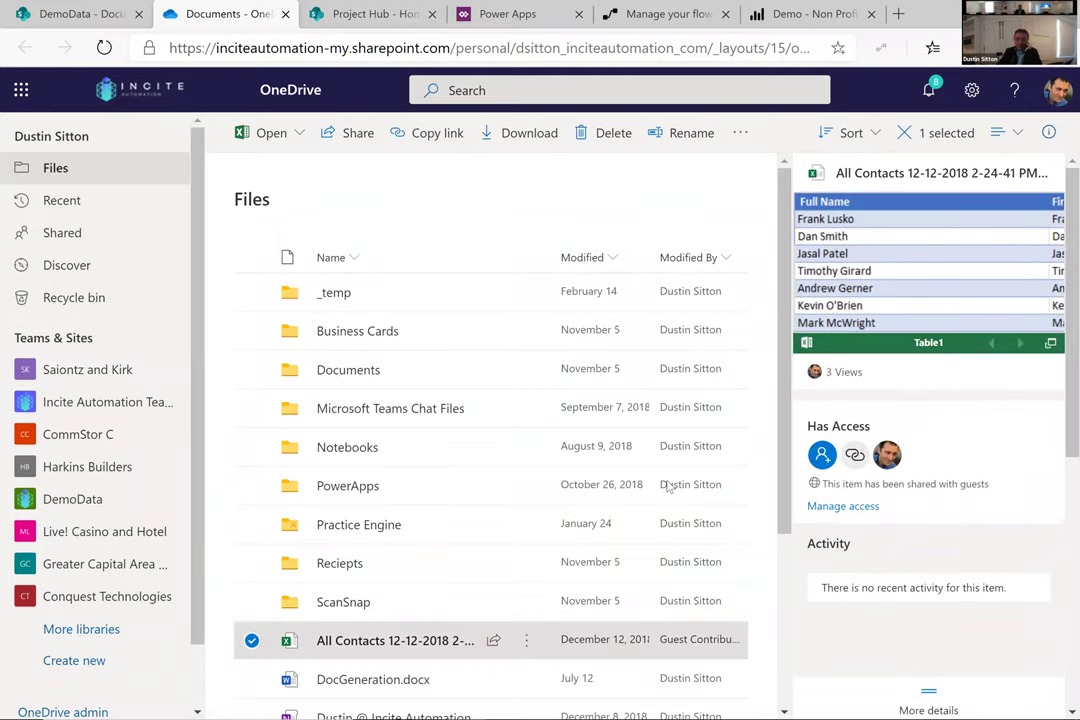
click(903, 132)
click(1048, 131)
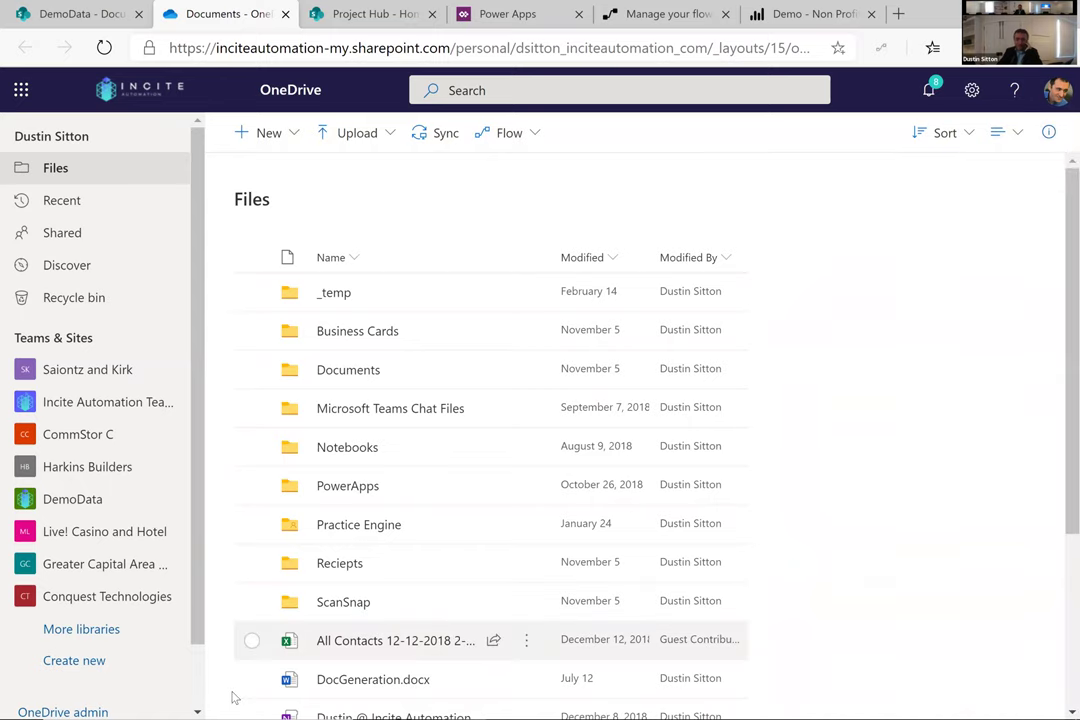
click(251, 641)
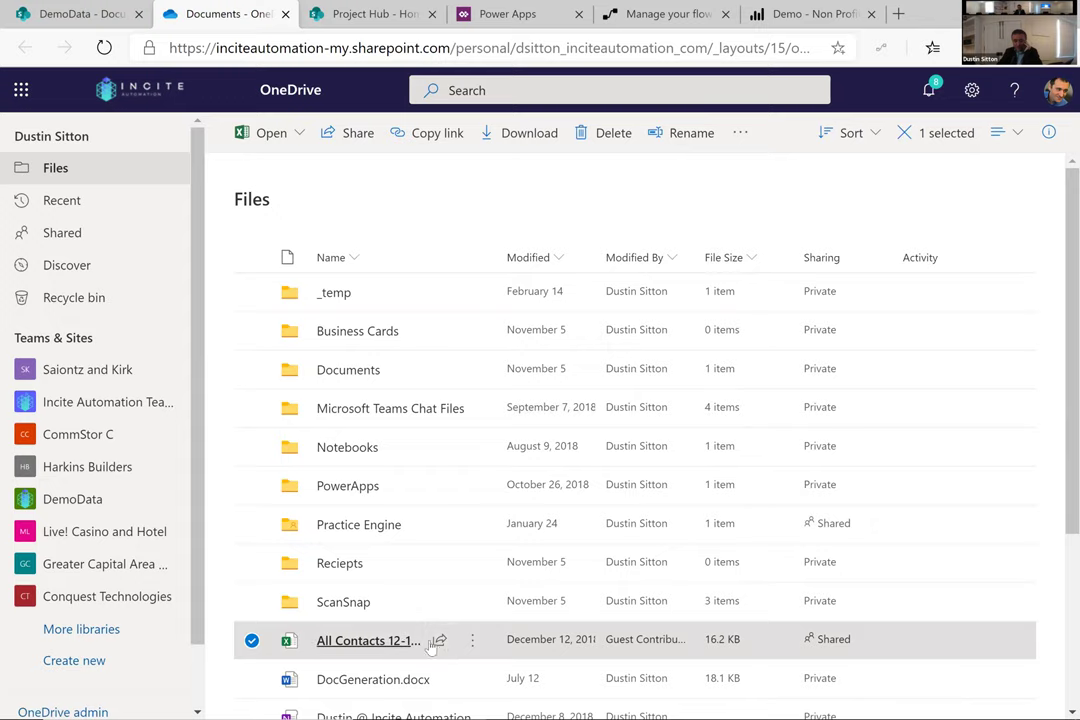
click(470, 642)
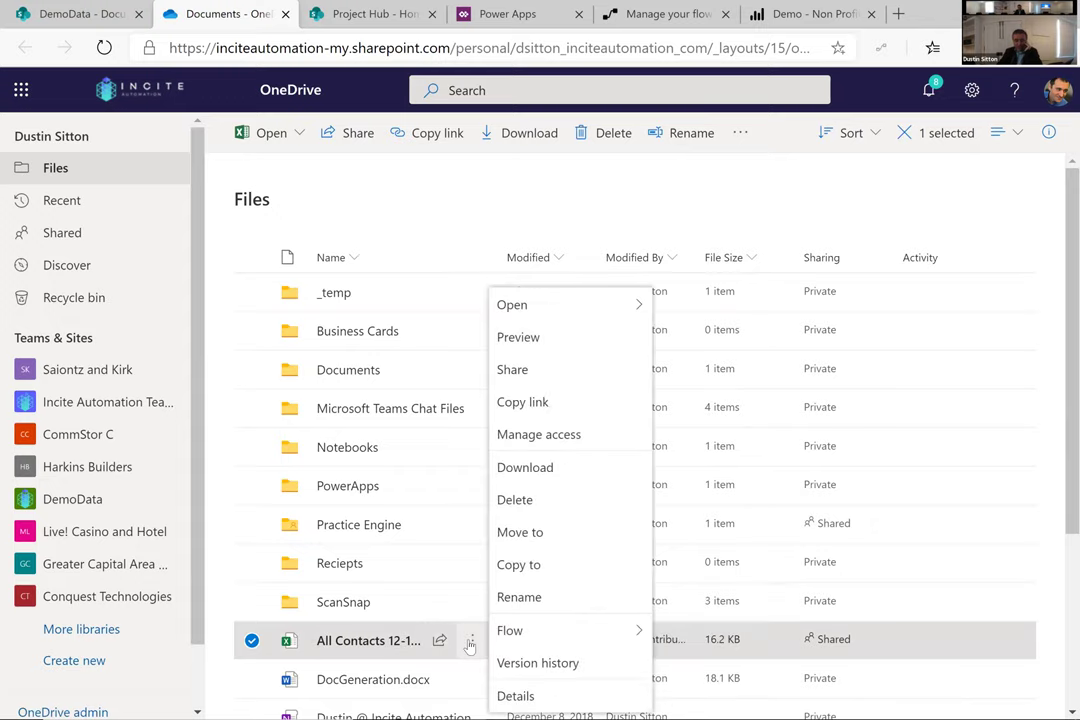
click(535, 546)
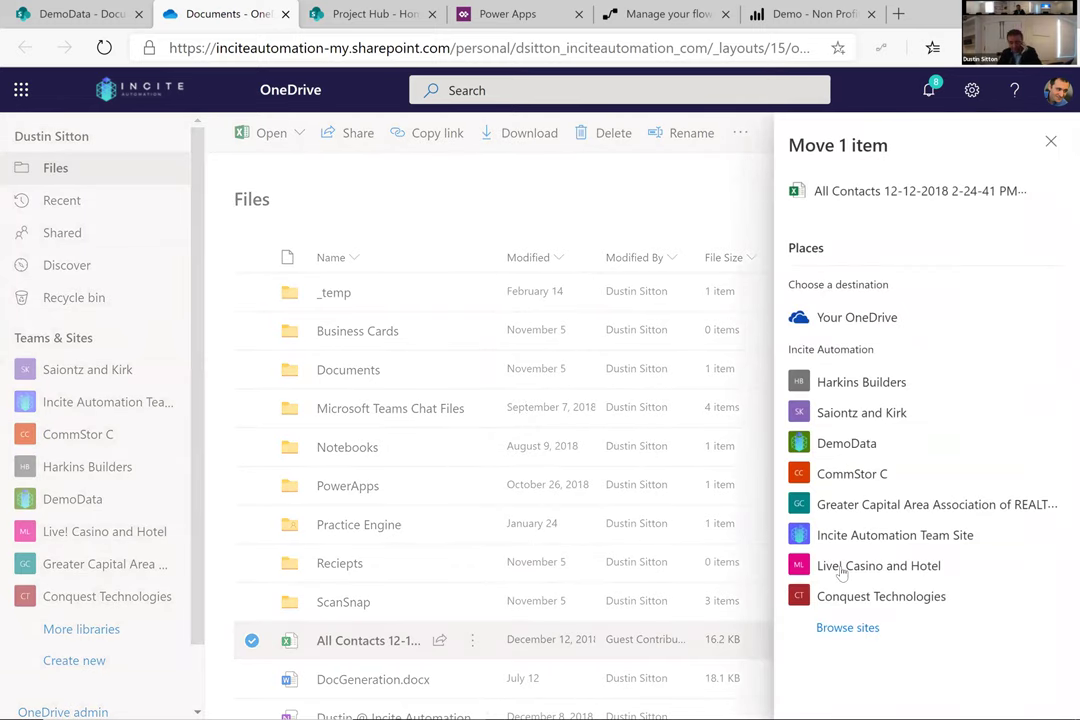
click(833, 475)
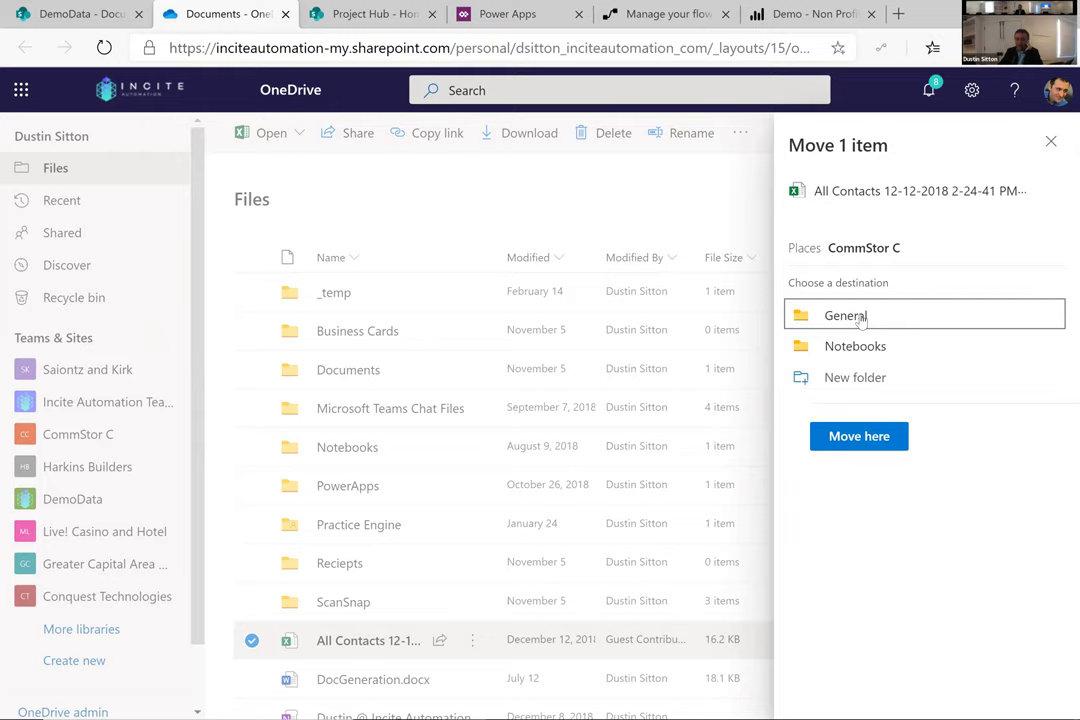
click(860, 318)
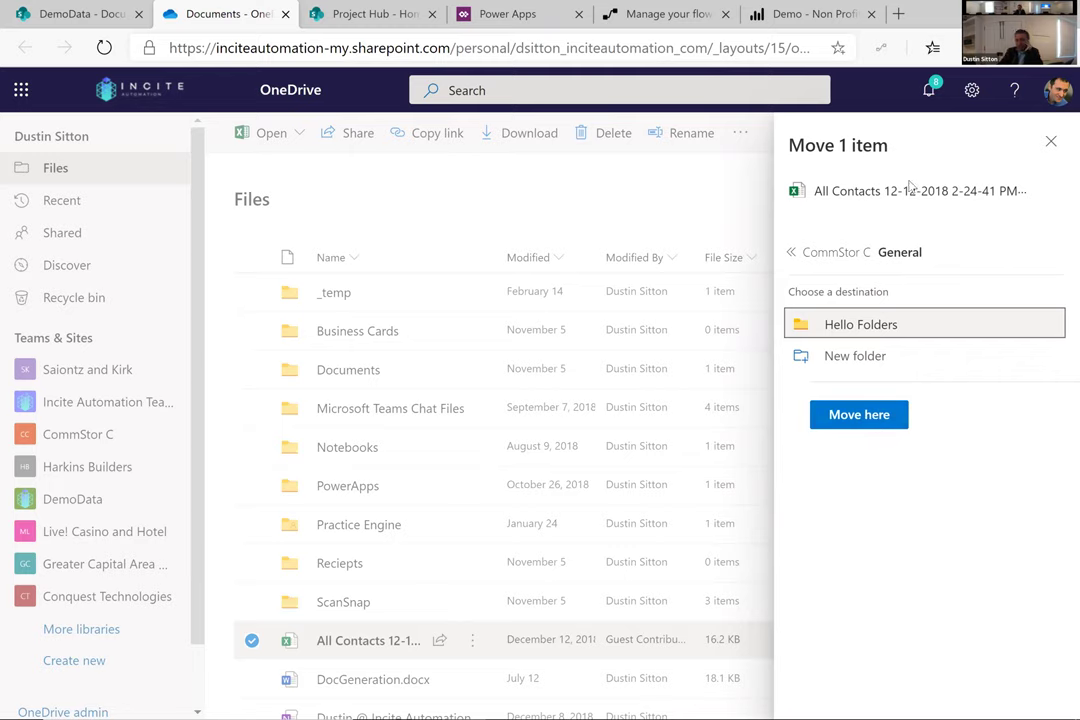
click(1050, 141)
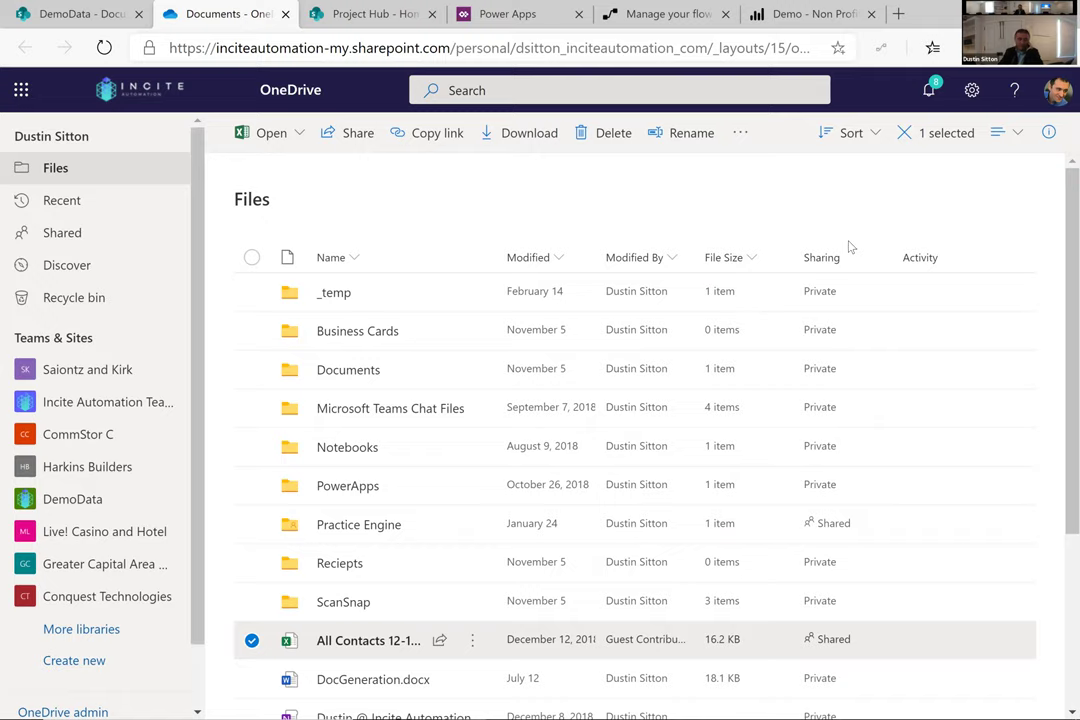
click(251, 640)
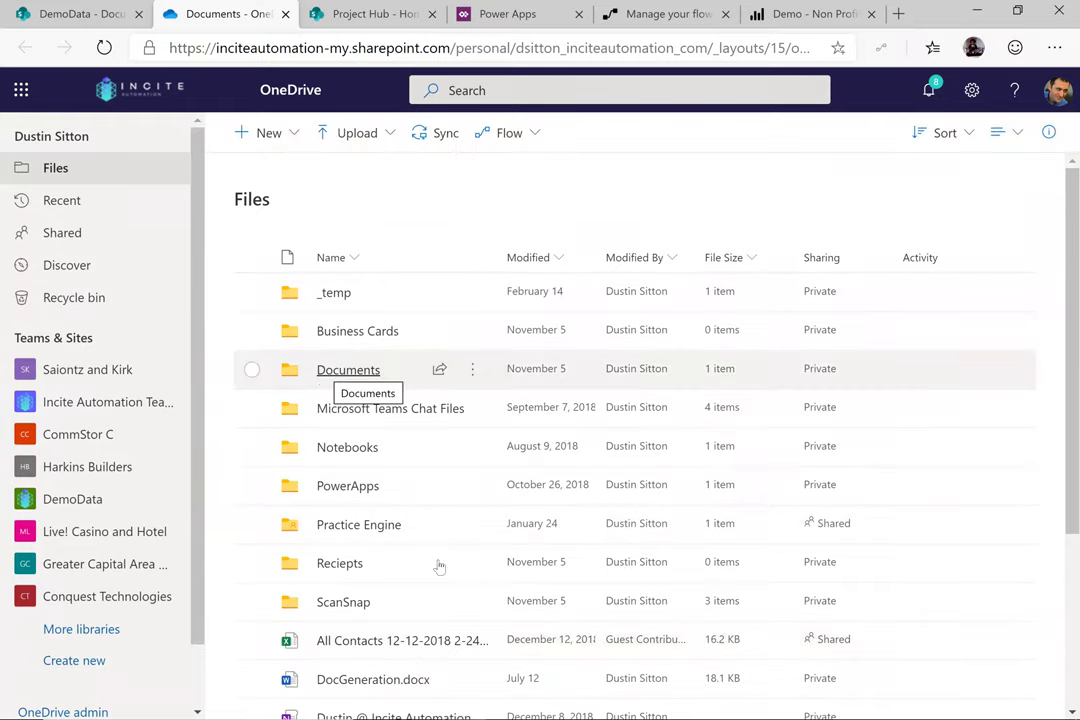
mouse_move(407, 640)
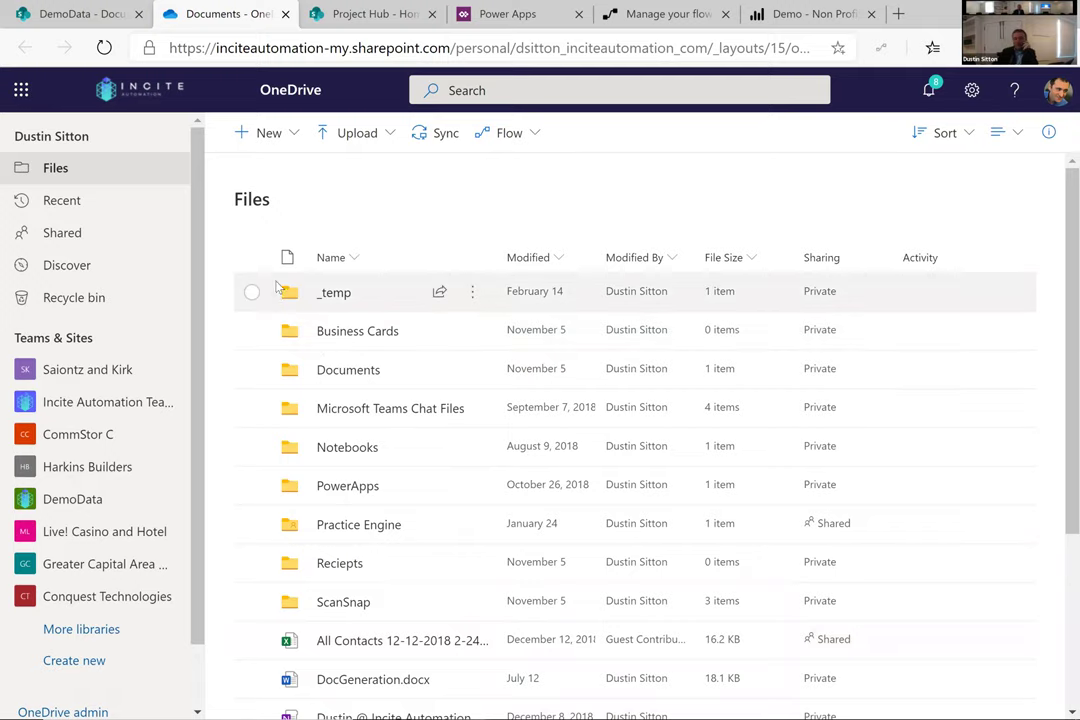
click(514, 136)
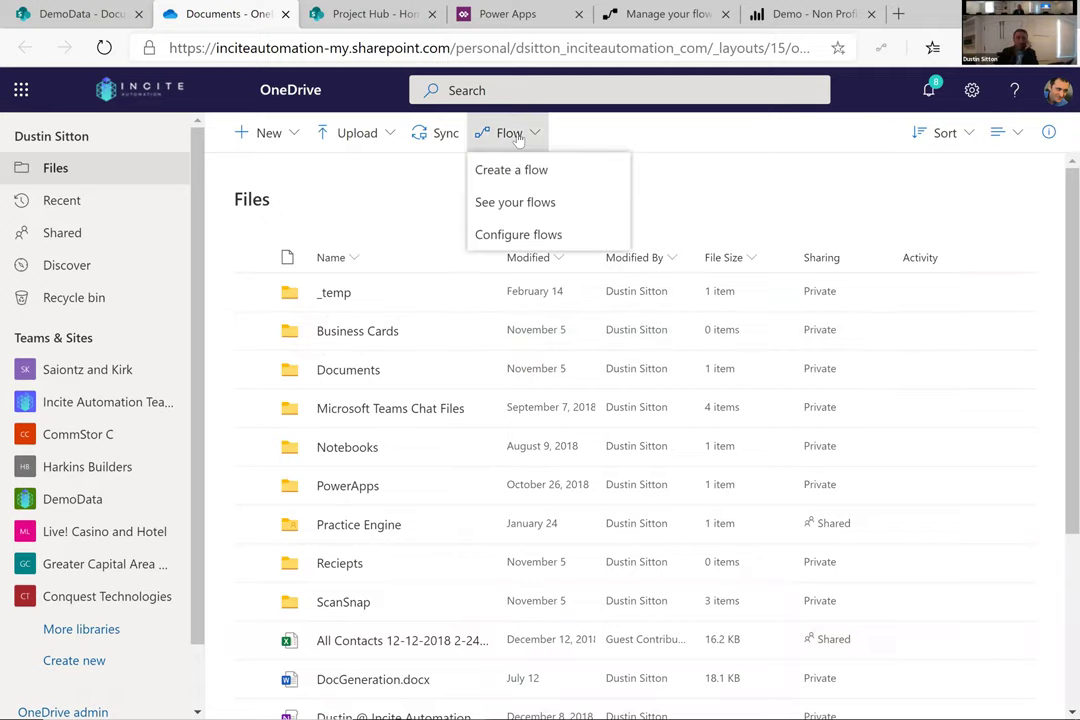
click(518, 139)
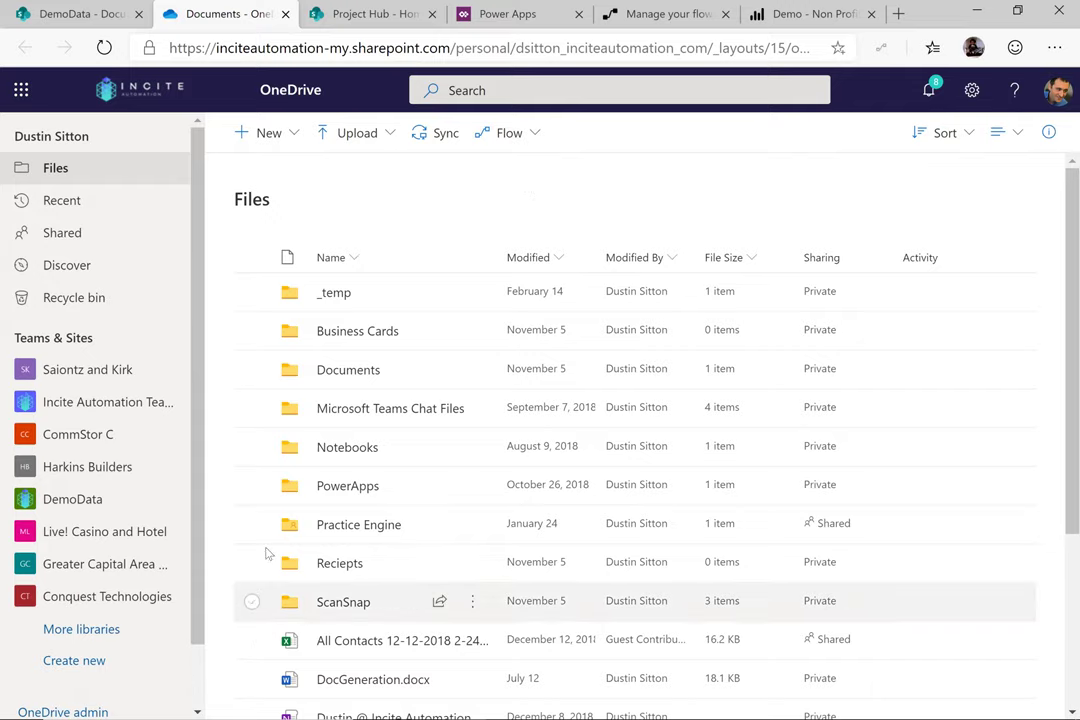
drag(356, 645, 328, 641)
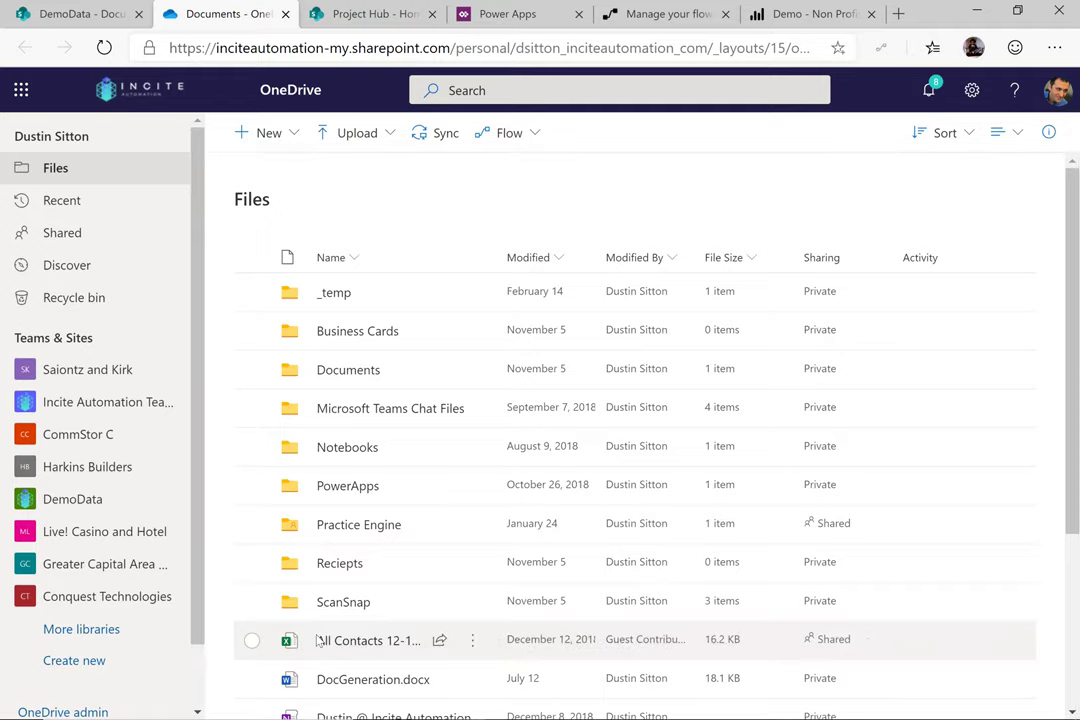
scroll(320, 638, down, 2)
scroll(325, 632, up, 2)
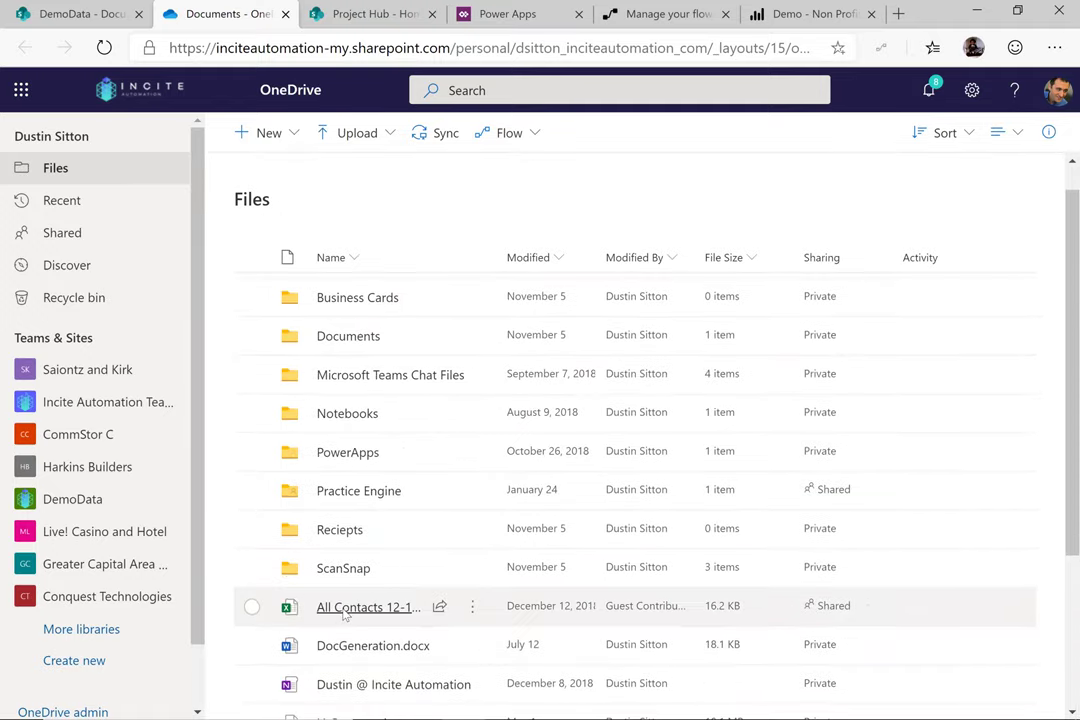
click(336, 610)
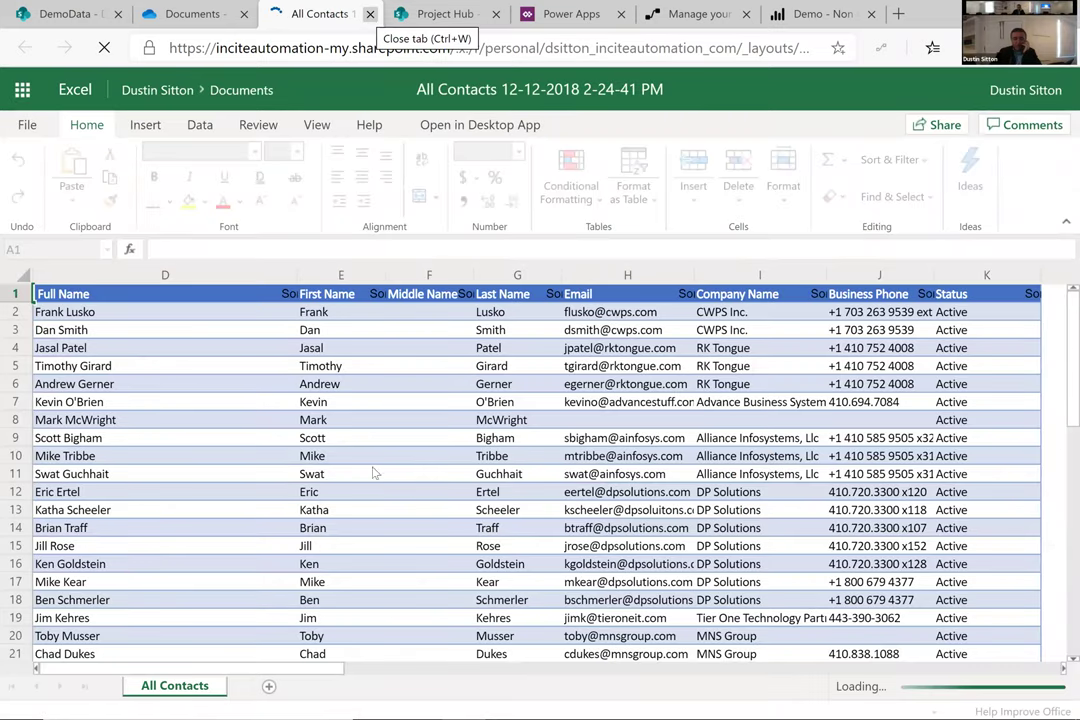
scroll(326, 415, down, 3)
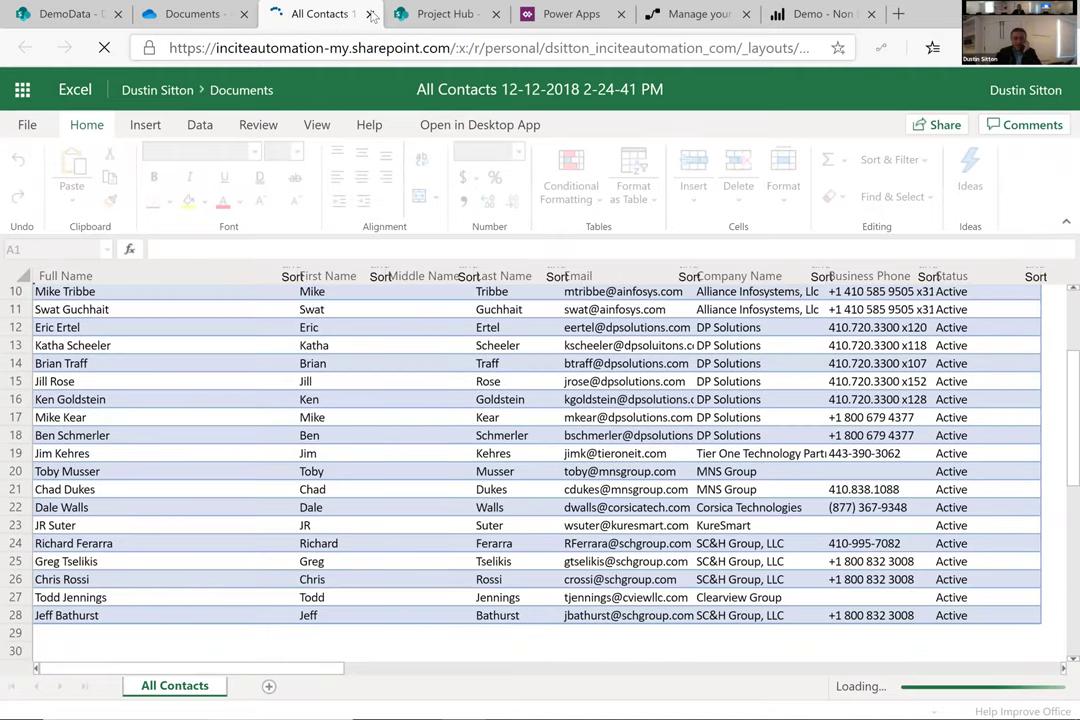
click(370, 14)
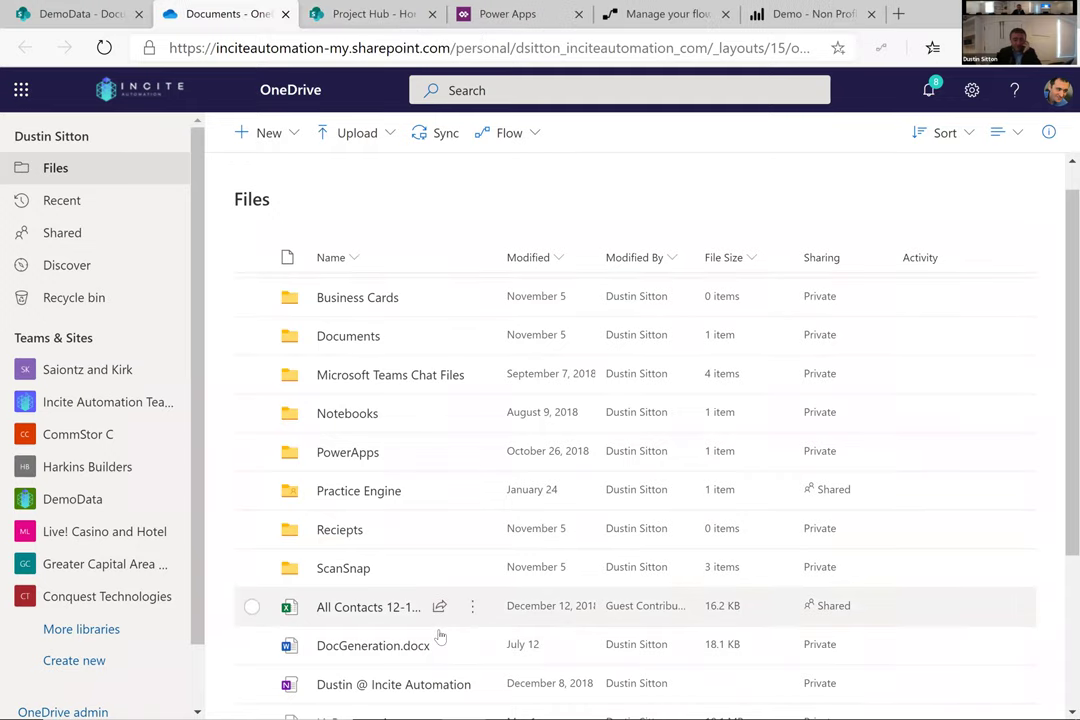
Step: Leave the OneDrive Files list for the SharePoint DemoData - Documents library
scroll(430, 625, down, 2)
scroll(428, 612, up, 3)
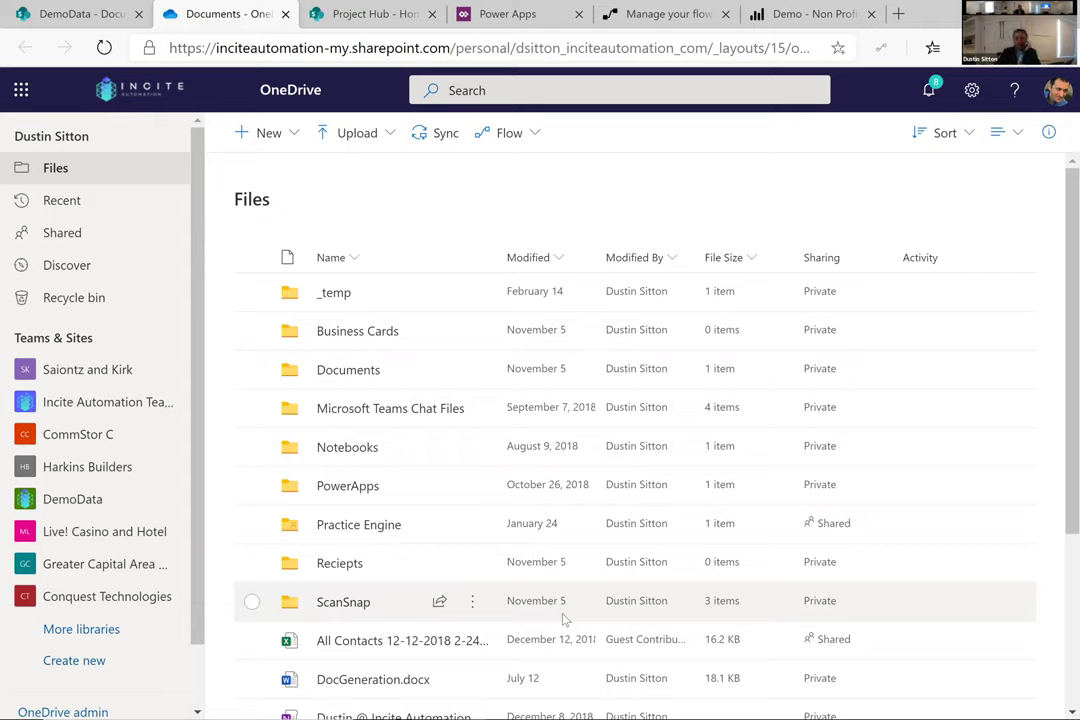
click(90, 12)
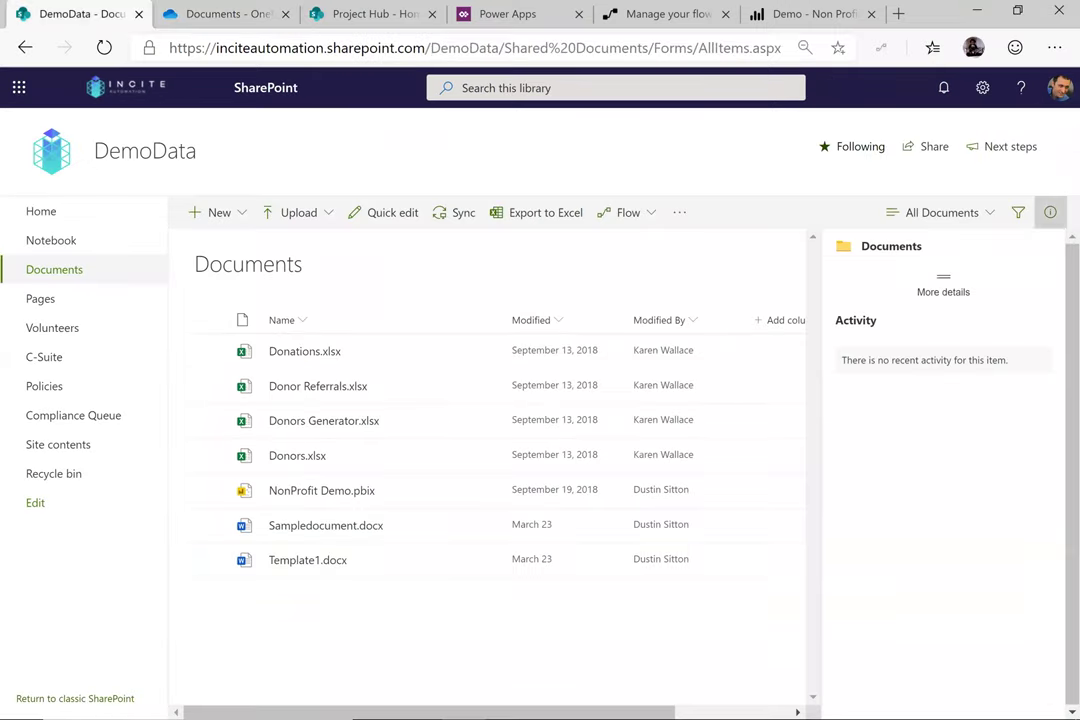
Step: Close the library's details pane, then dismiss the Share 'DemoData' site invitation without sending
click(1050, 212)
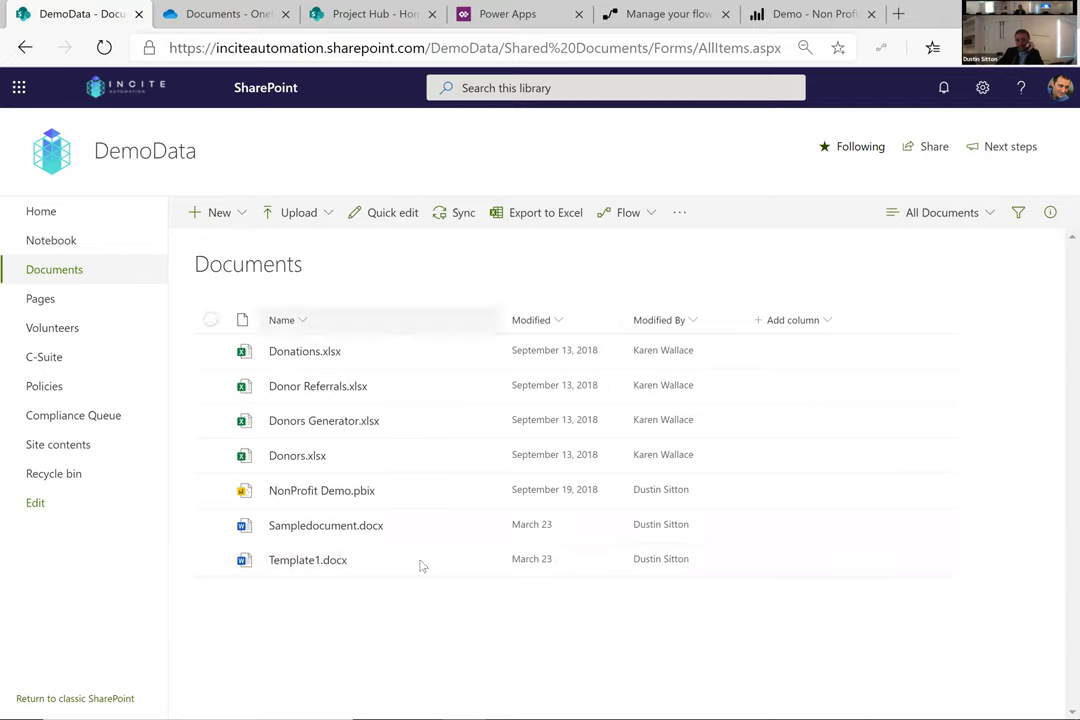
click(940, 148)
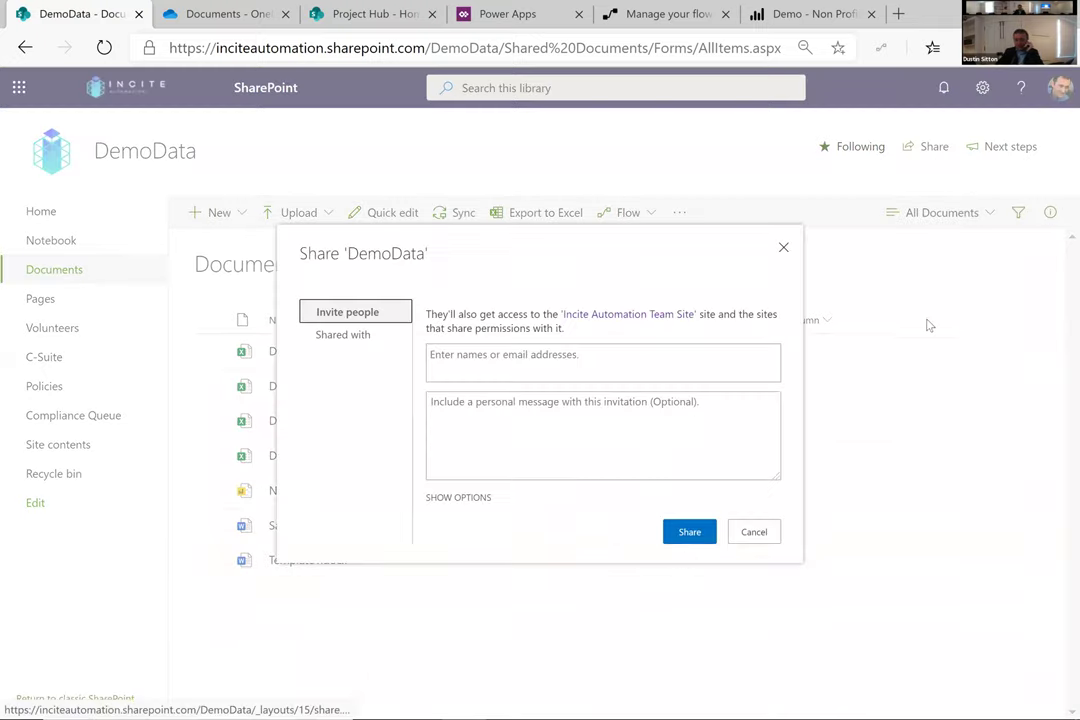
click(467, 352)
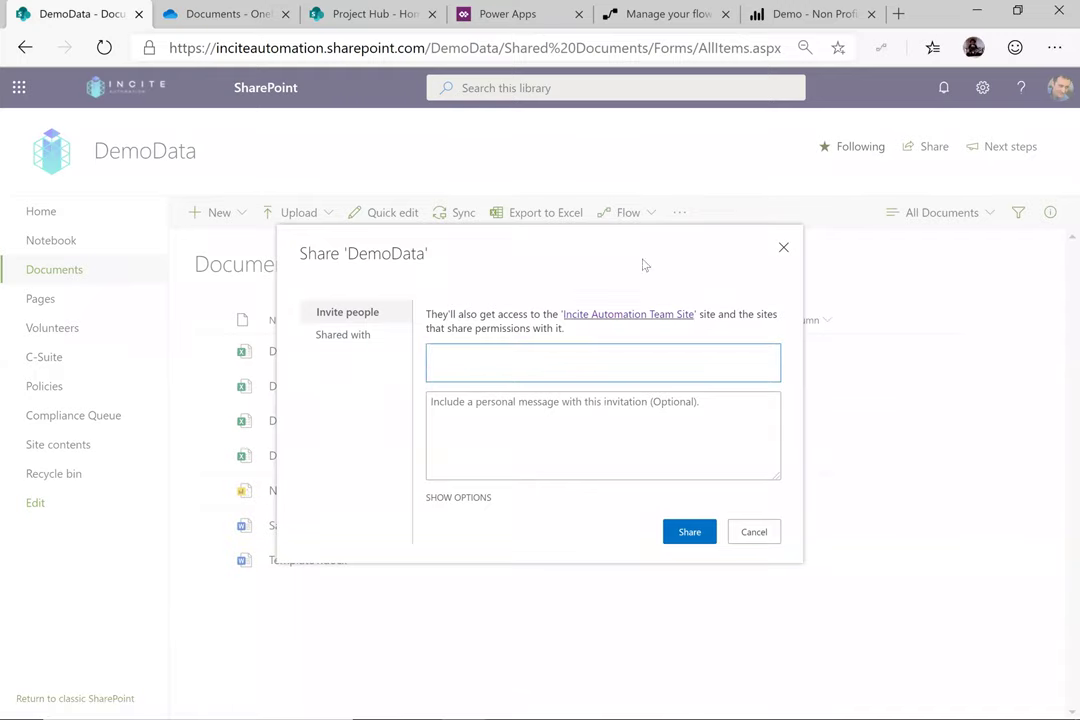
click(783, 247)
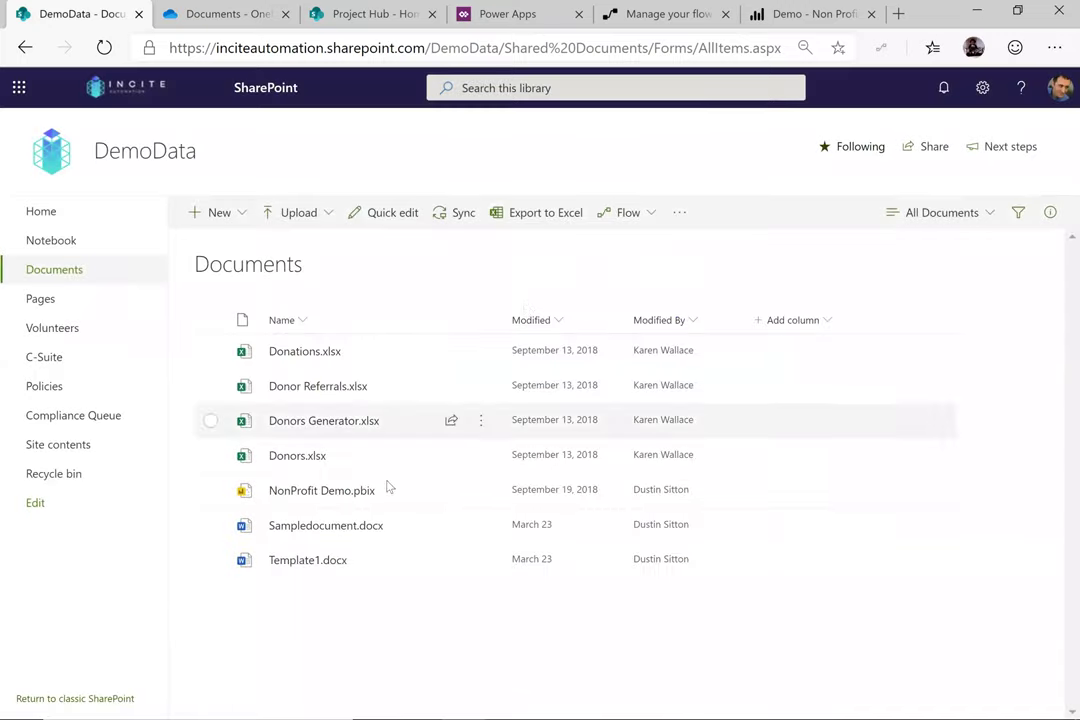
Step: Create and copy a view-only, anyone-with-the-link share link for Donors.xlsx with downloads blocked
click(452, 456)
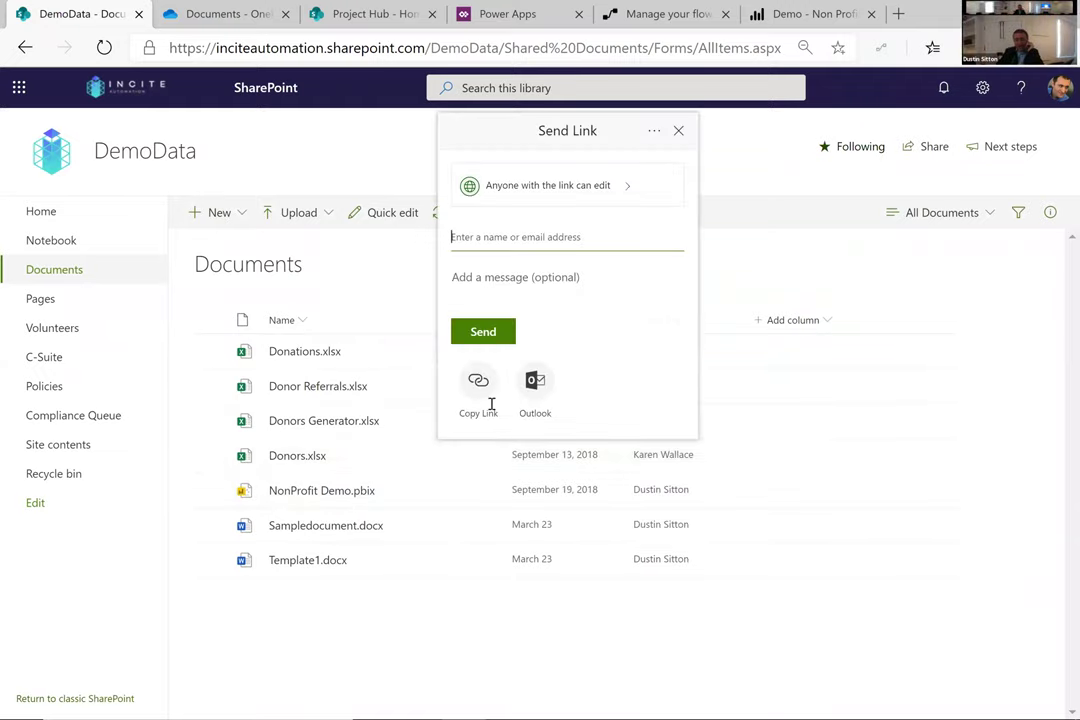
click(567, 201)
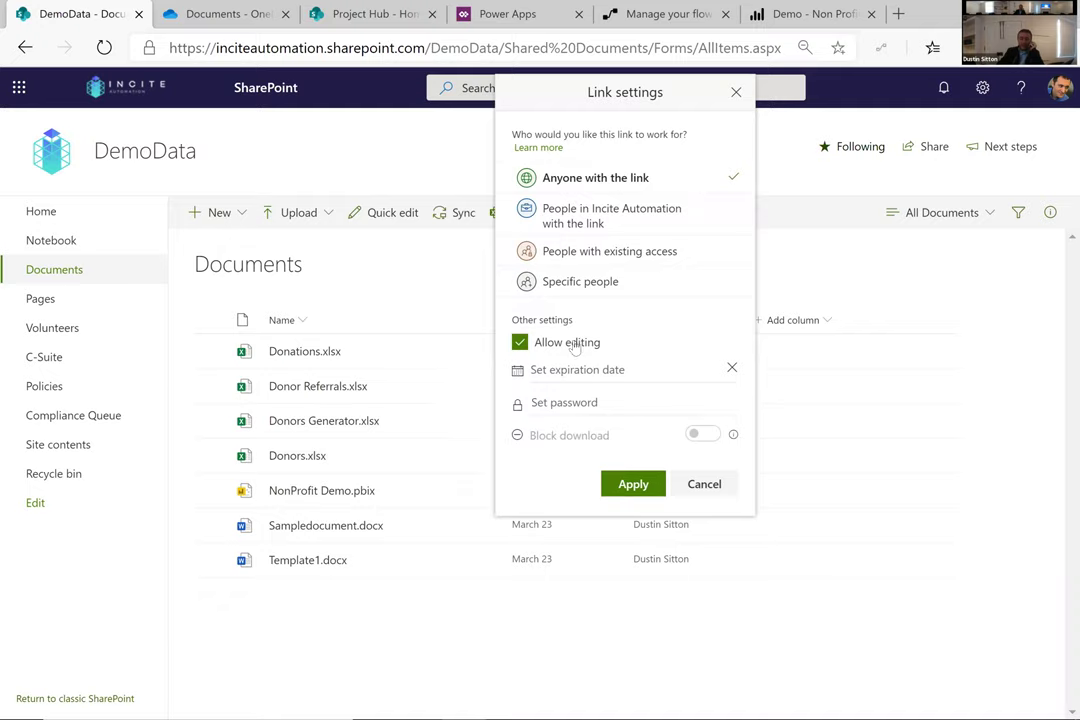
click(540, 345)
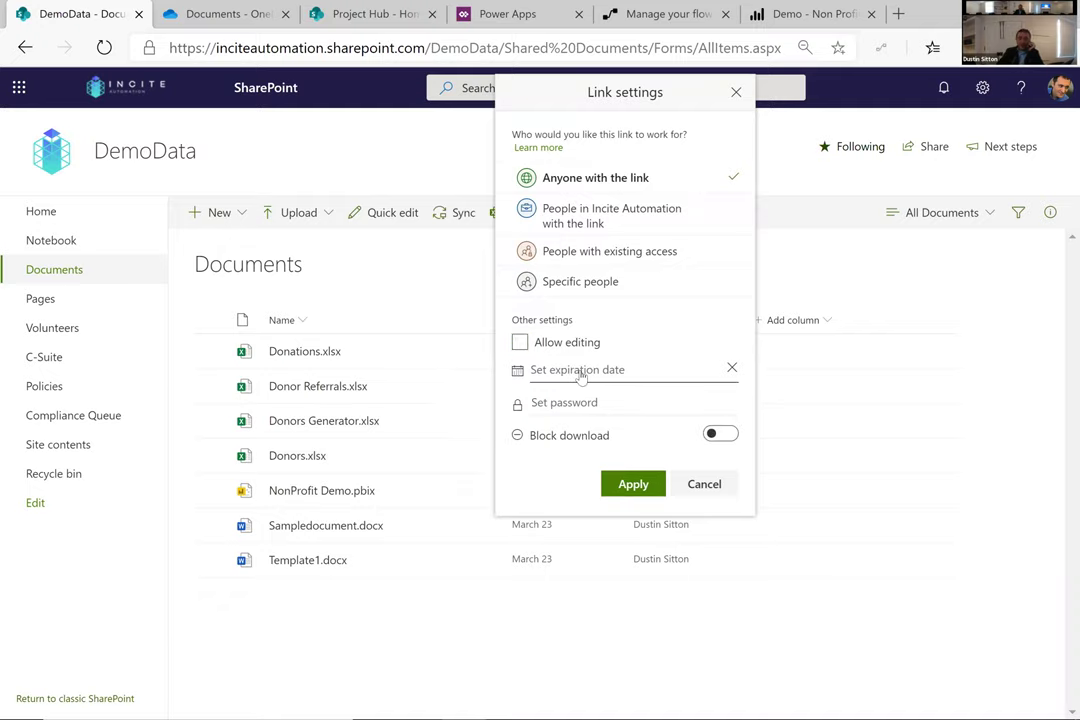
click(716, 436)
click(630, 484)
click(537, 420)
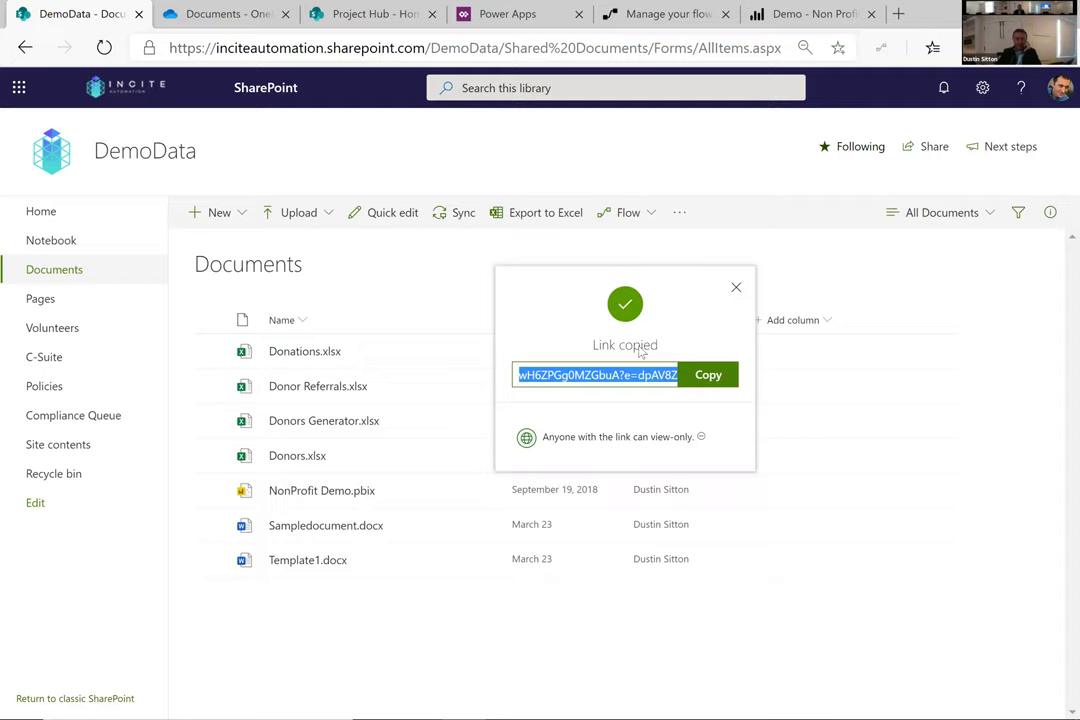
Step: Copy the Donors.xlsx link once more and close the Link copied confirmation
click(684, 382)
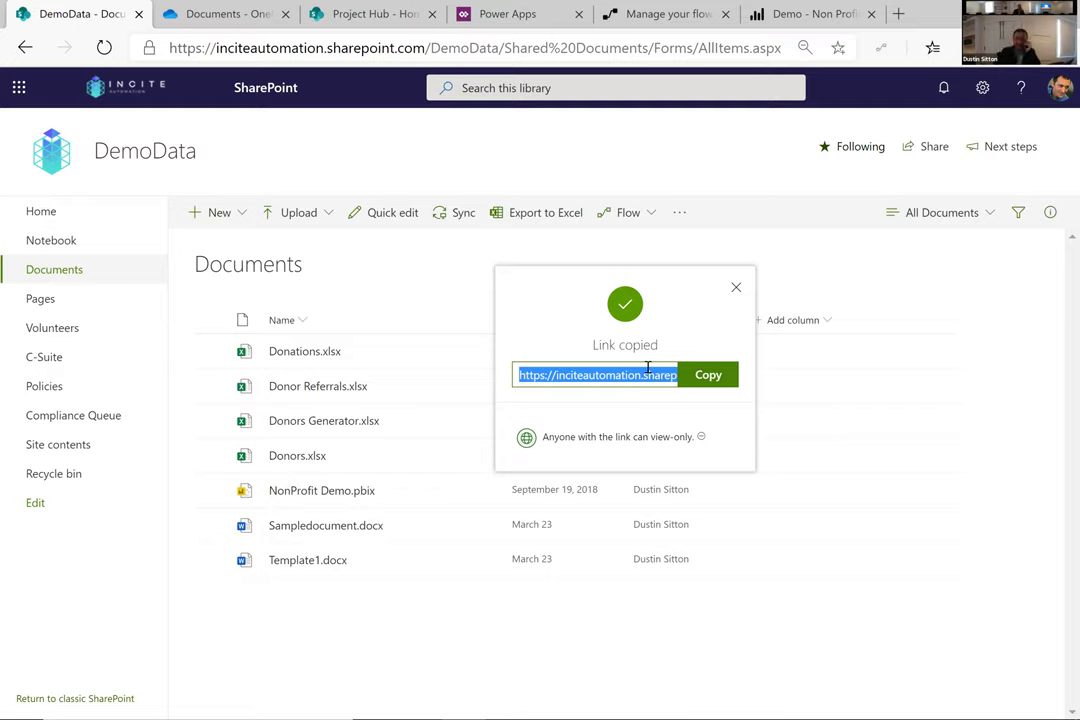
click(736, 287)
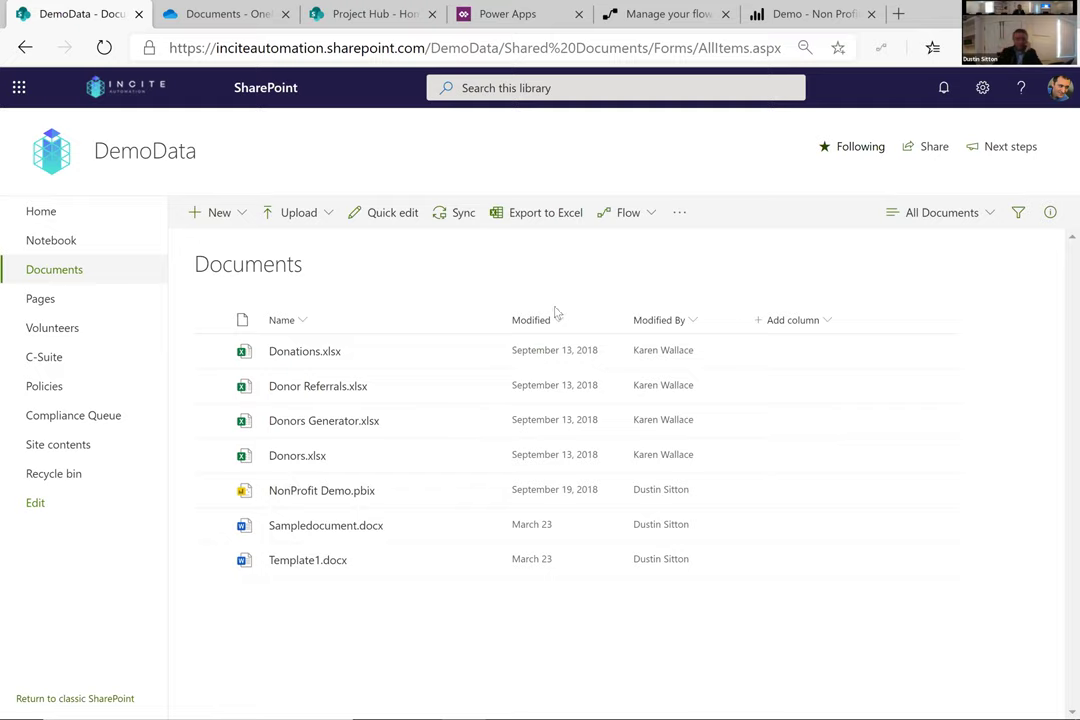
Step: Sync the DemoData library to this computer and maximise the File Explorer window
click(479, 222)
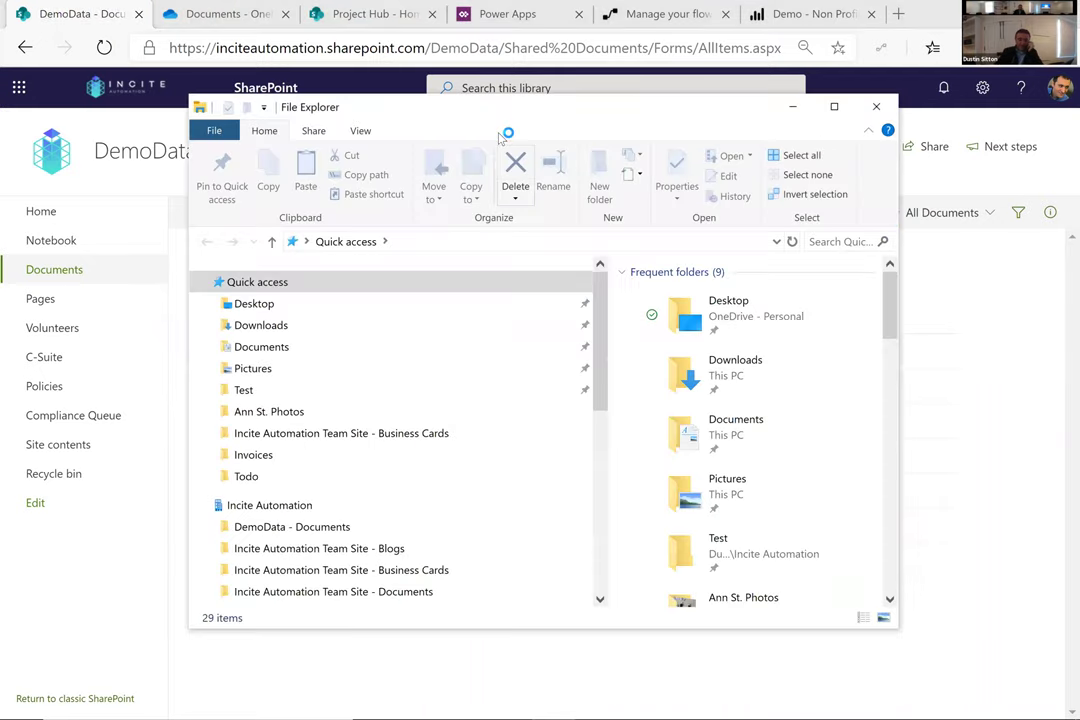
double_click(493, 108)
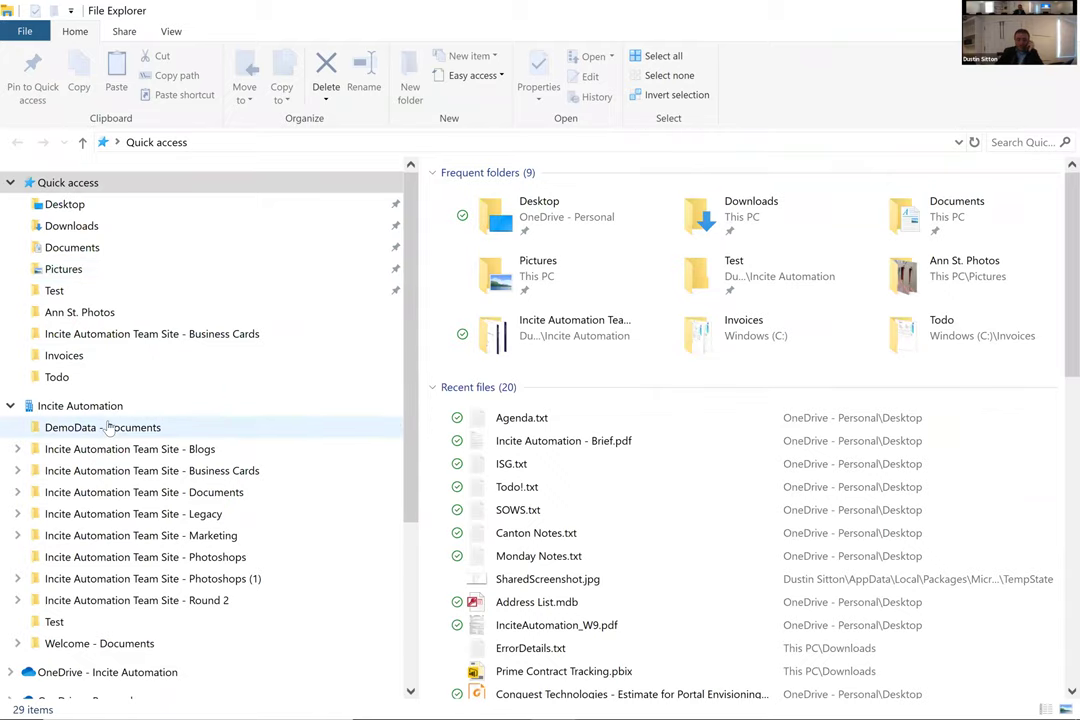
scroll(105, 432, down, 1)
scroll(17, 648, down, 3)
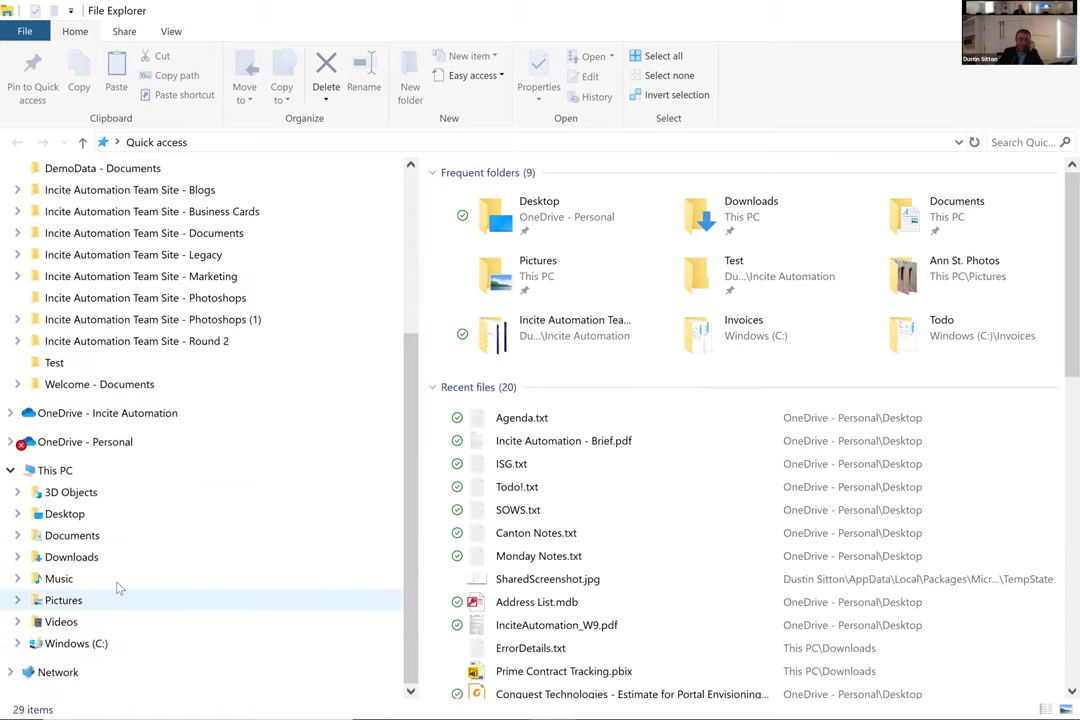
scroll(133, 560, up, 3)
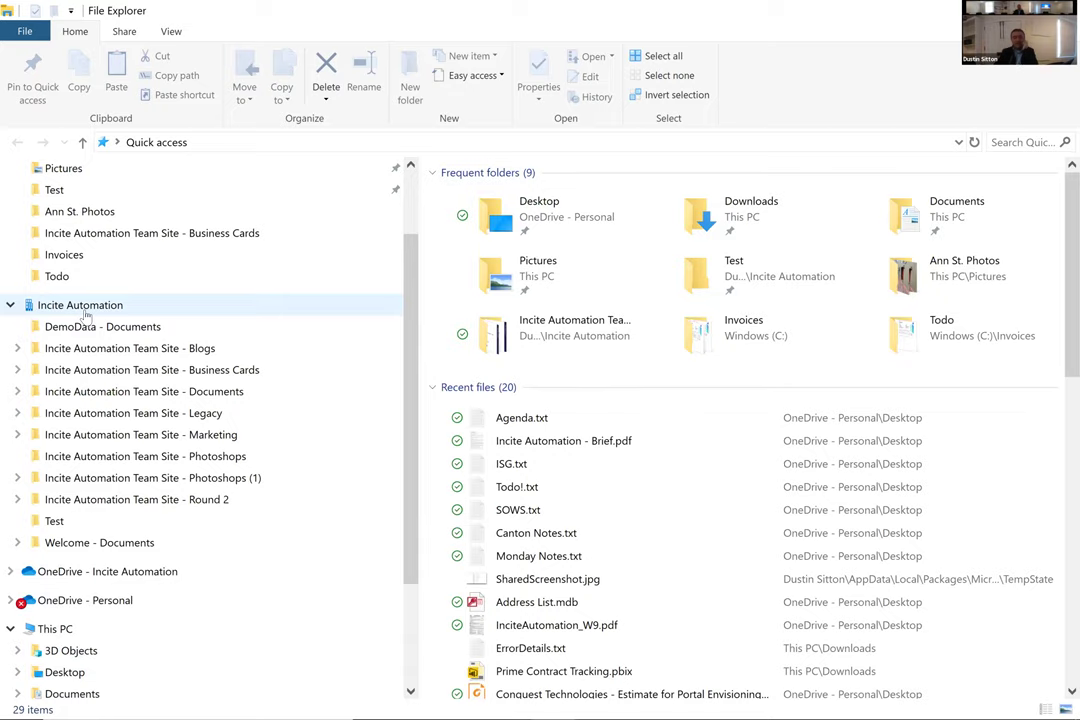
Step: Browse the synced Business Cards, Documents, Legacy, Marketing and Photoshops folders down to Photoshops (1)
click(101, 372)
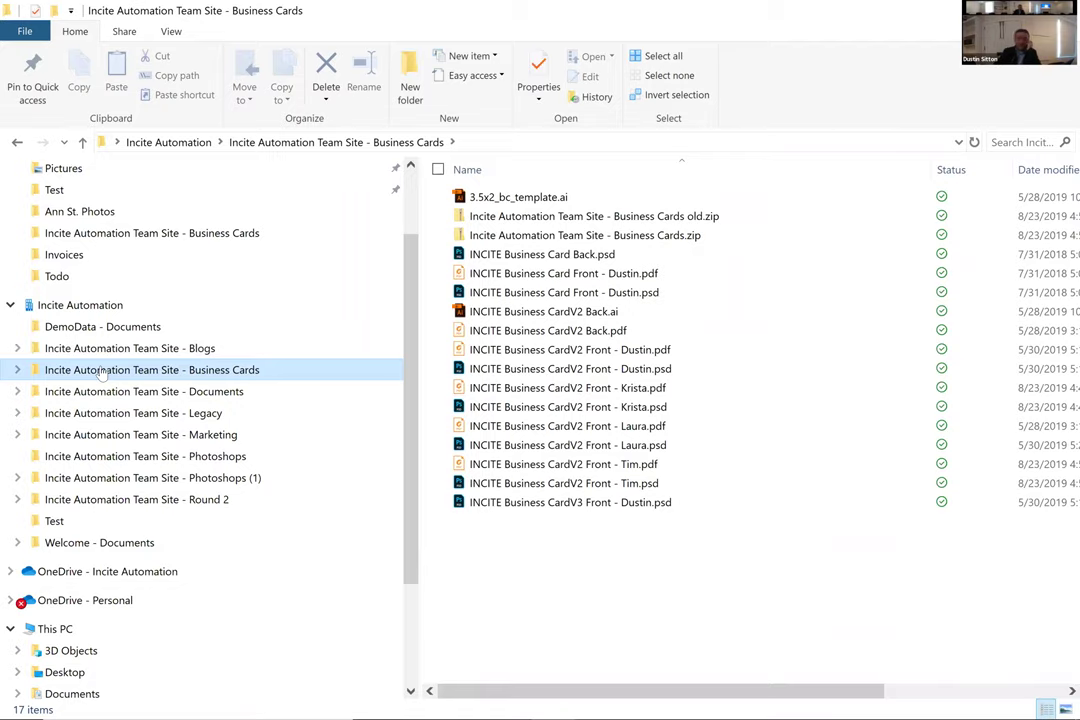
click(100, 391)
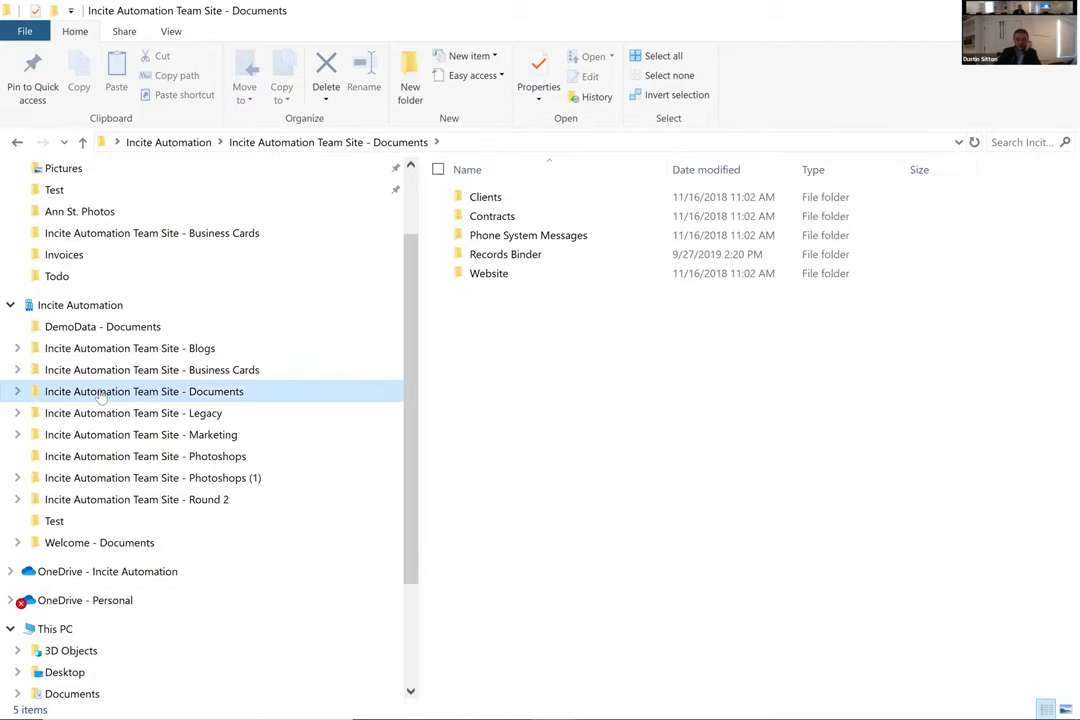
click(133, 414)
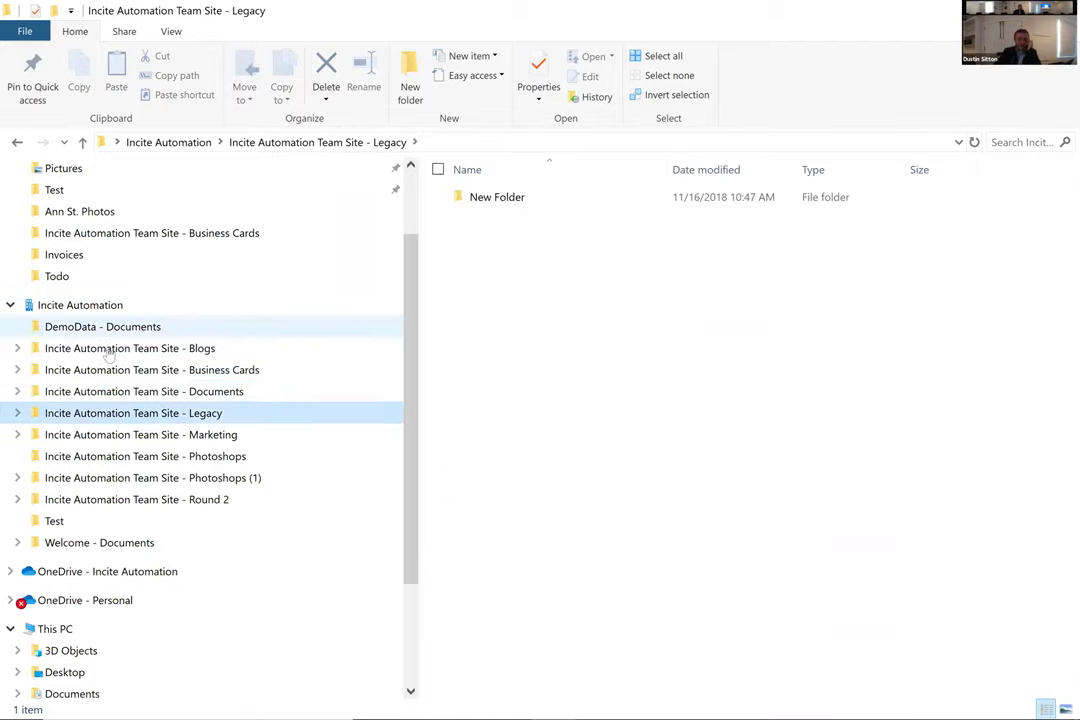
click(133, 435)
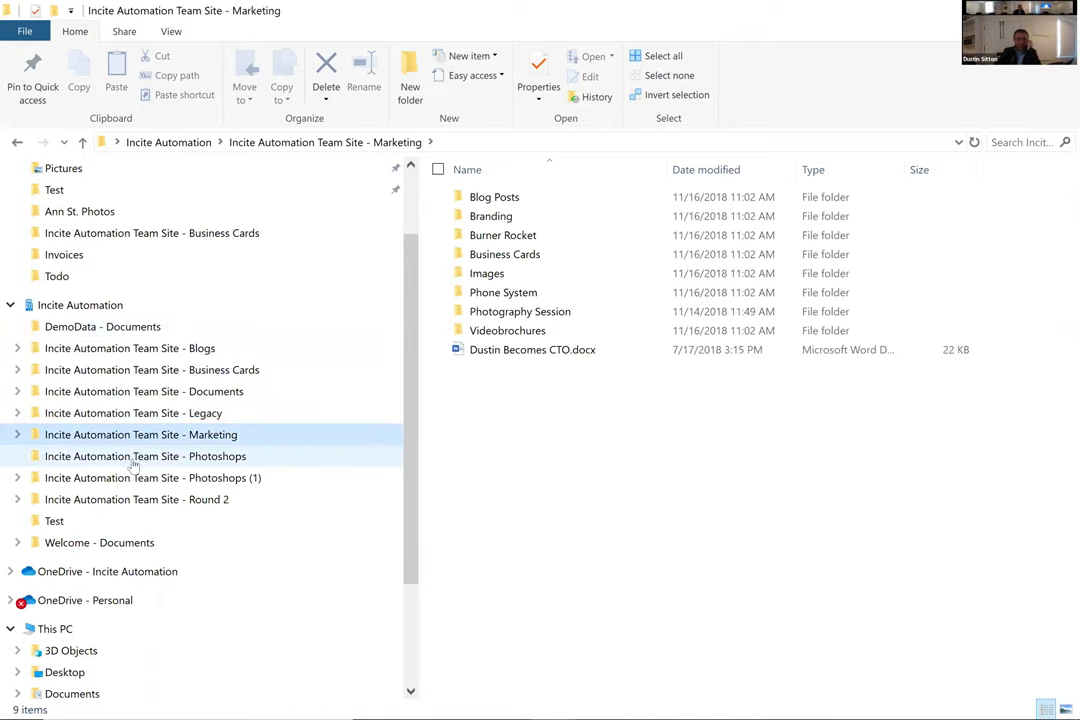
click(133, 460)
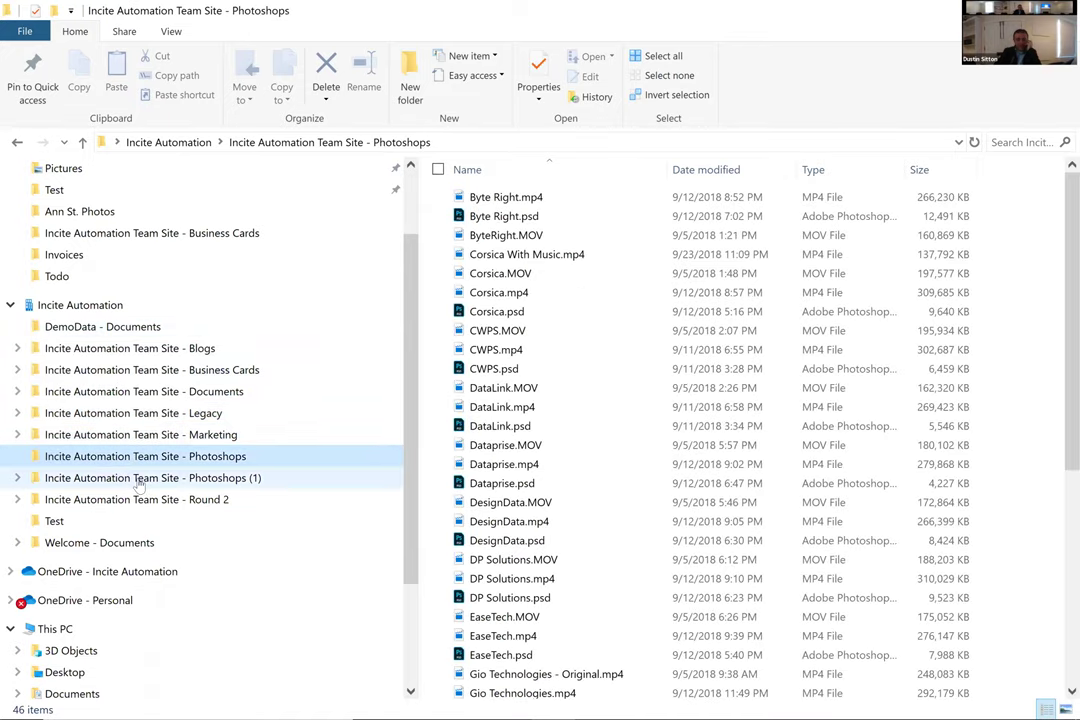
click(139, 480)
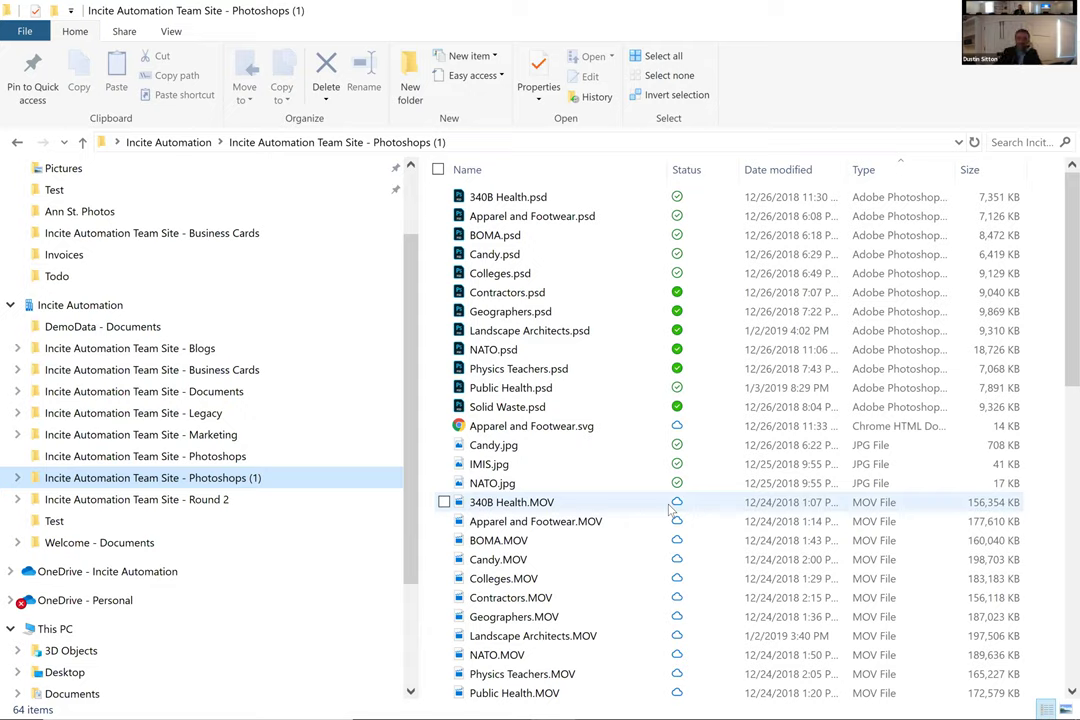
right_click(597, 428)
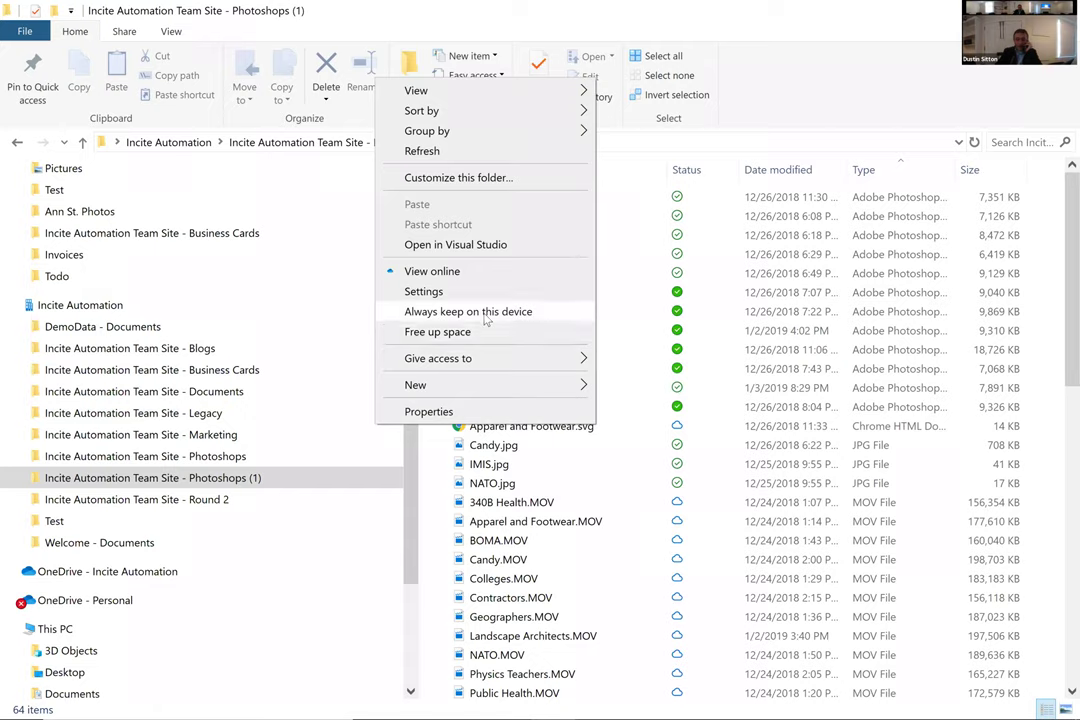
click(1037, 350)
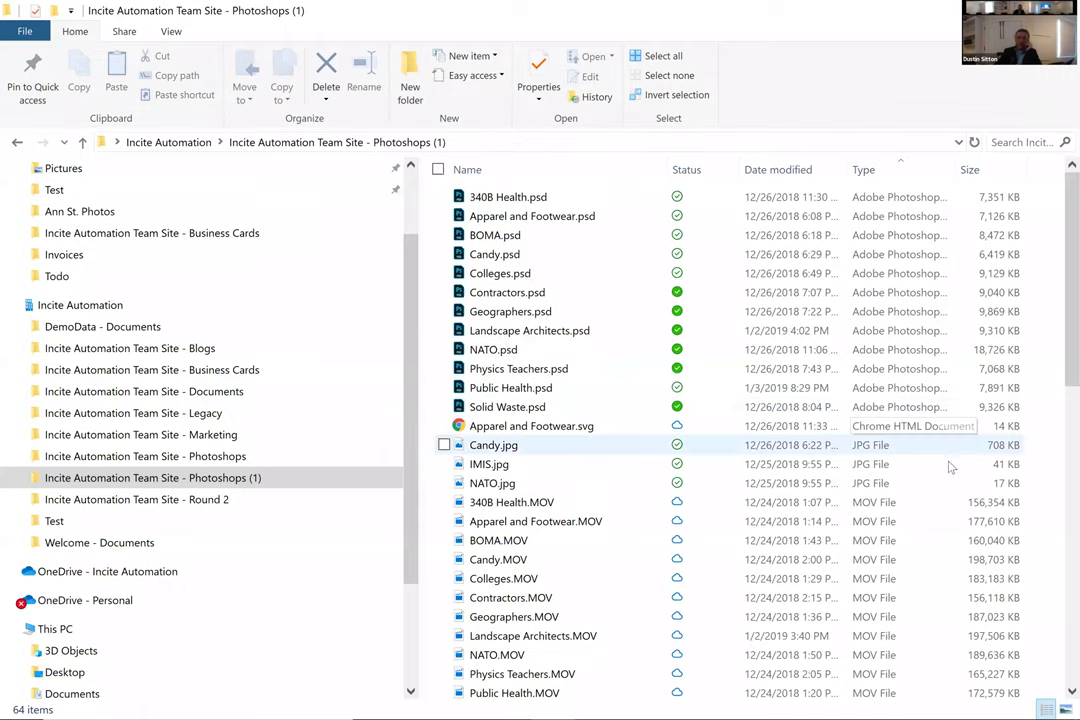
scroll(945, 470, down, 3)
scroll(945, 485, down, 8)
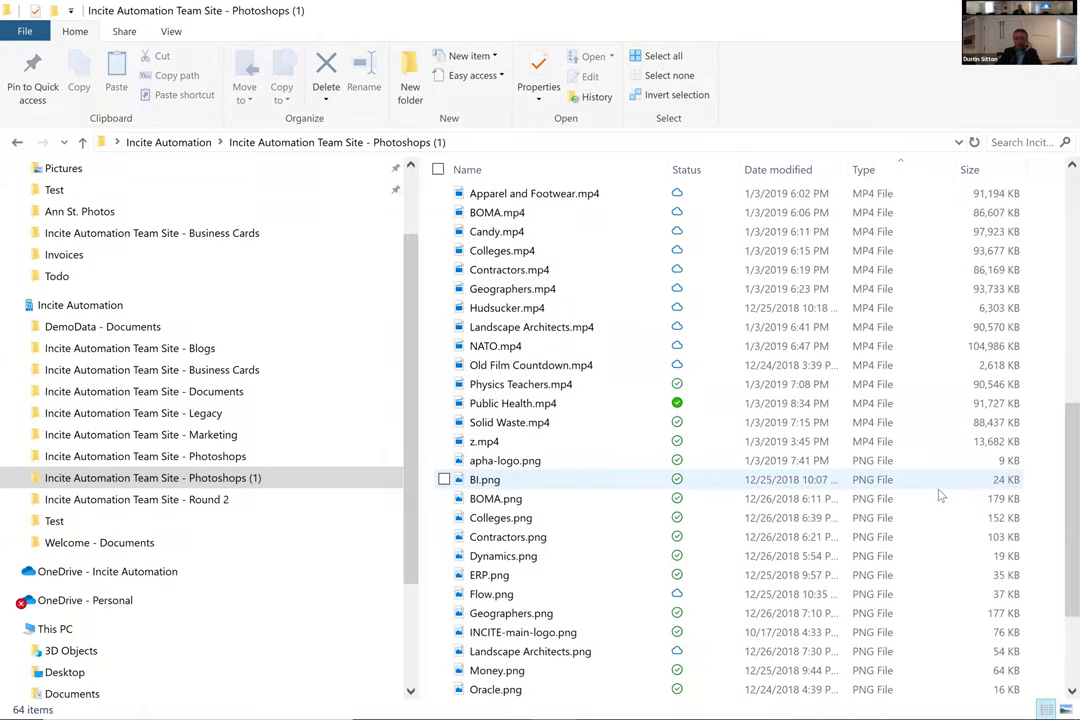
scroll(940, 493, up, 12)
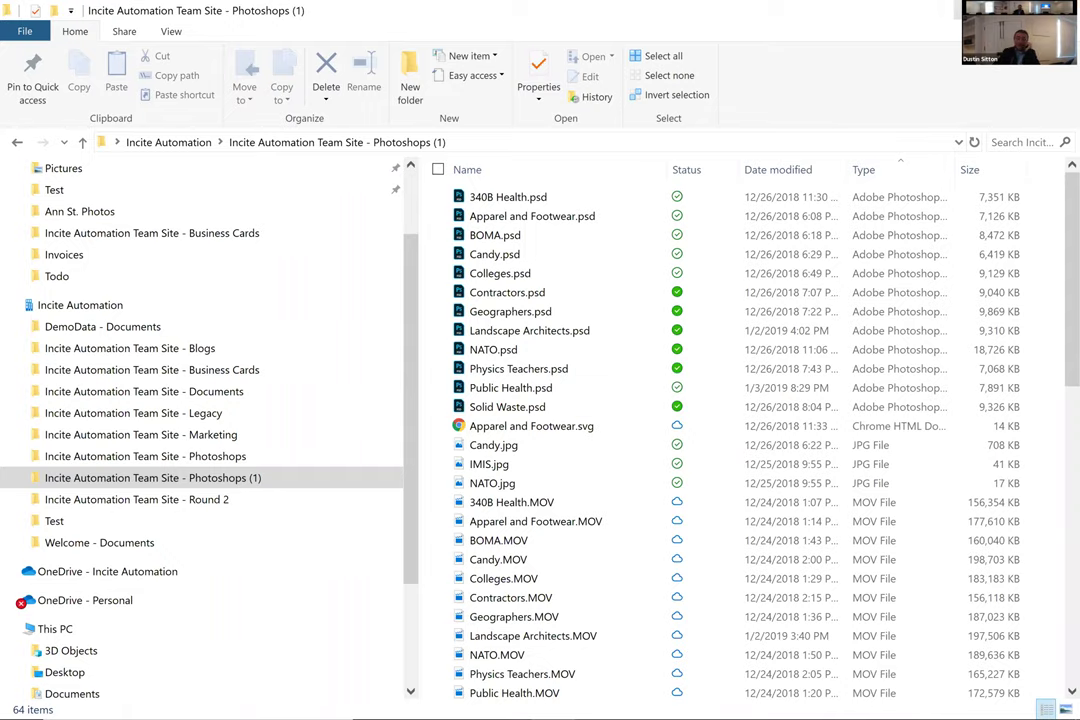
Step: Return to the browser's DemoData Documents library with Alt+Tab and look over its files
key(alt+Tab)
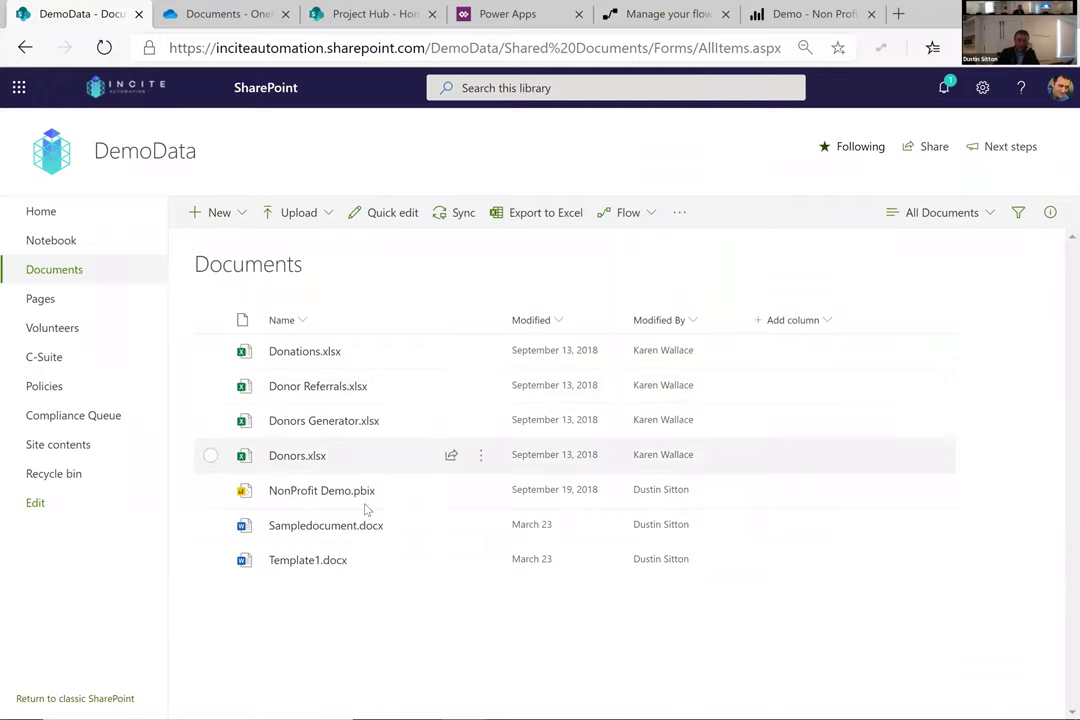
mouse_move(352, 528)
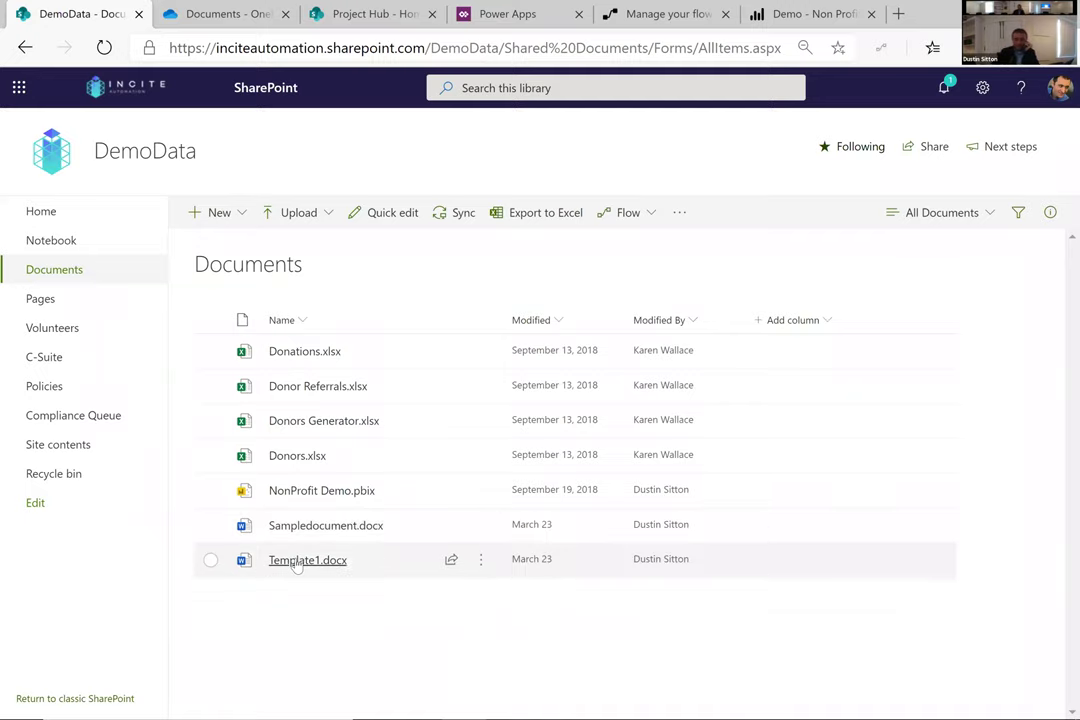
mouse_move(293, 564)
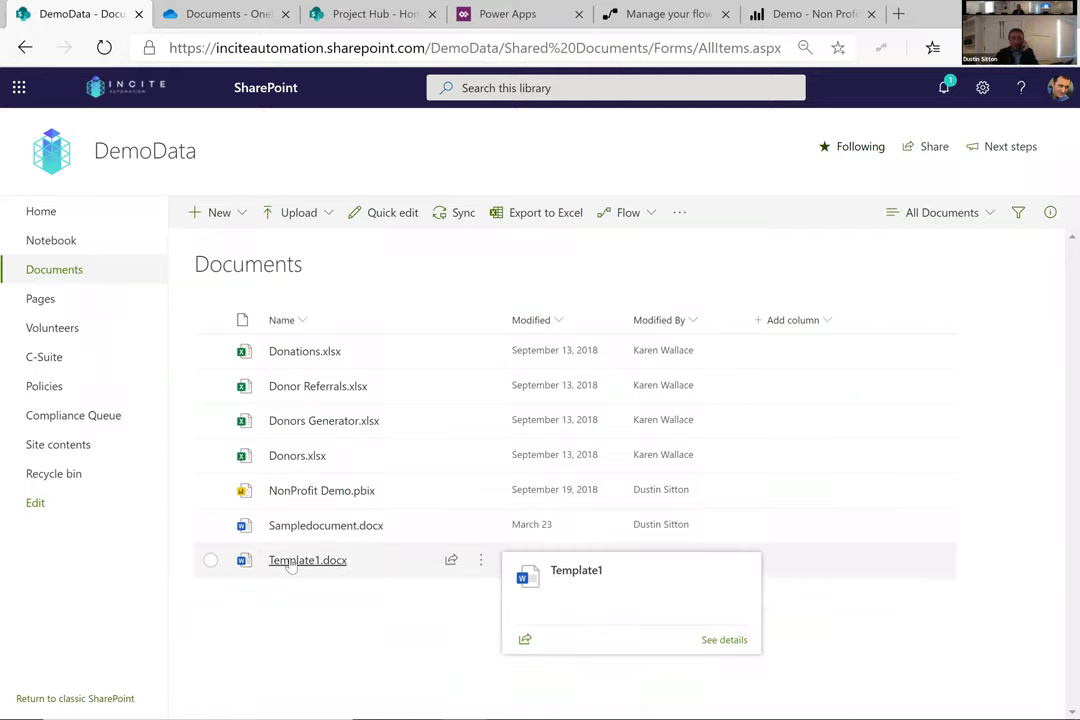
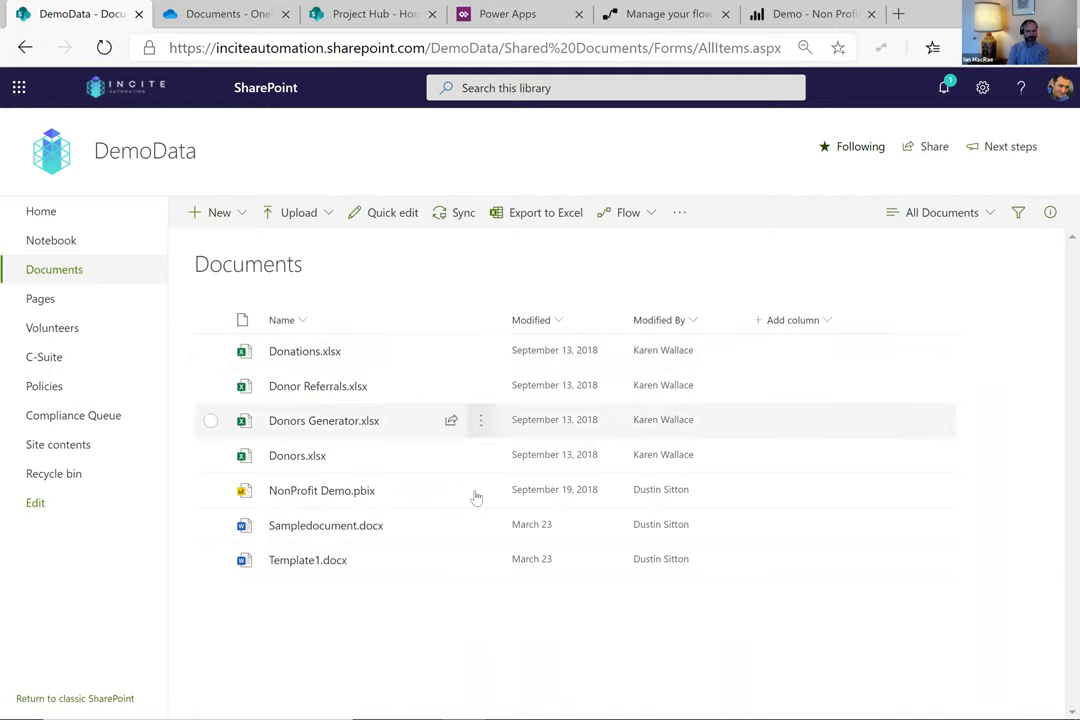
Step: Open the version history of Sampledocument.docx from its actions menu
mouse_move(480, 526)
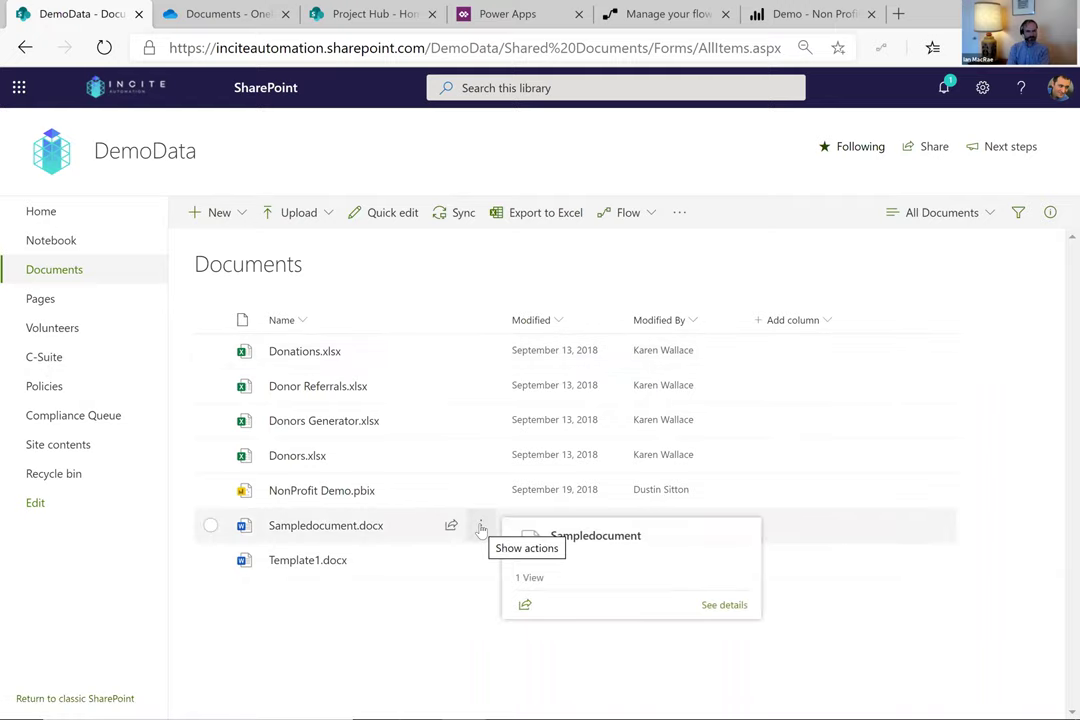
click(480, 526)
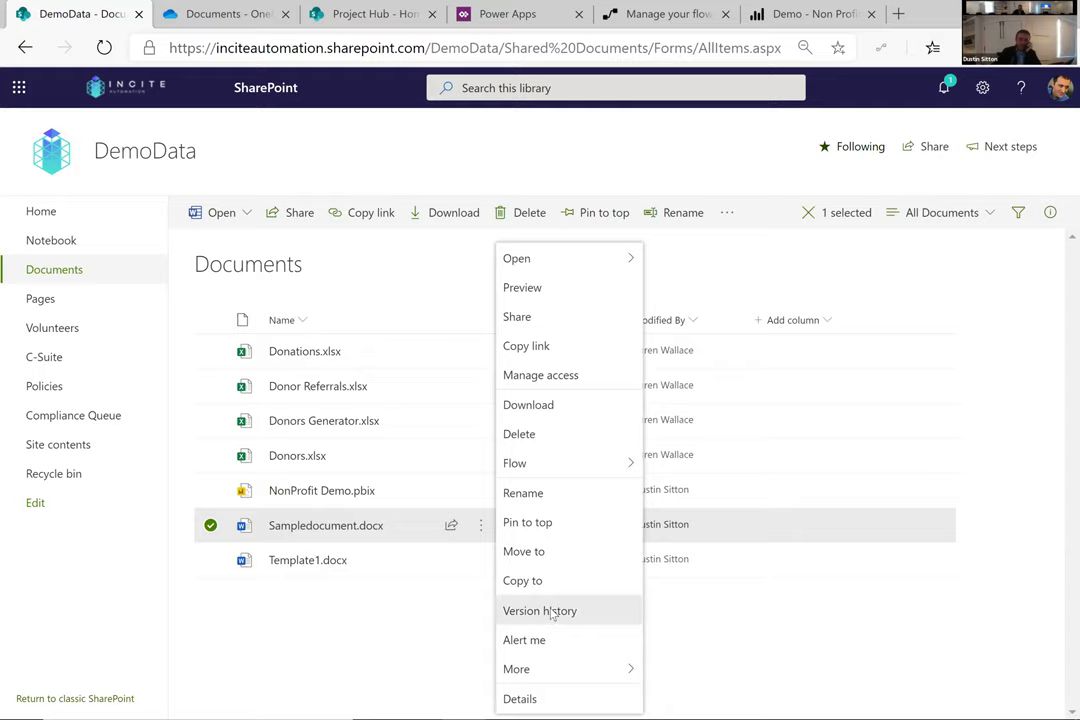
click(551, 613)
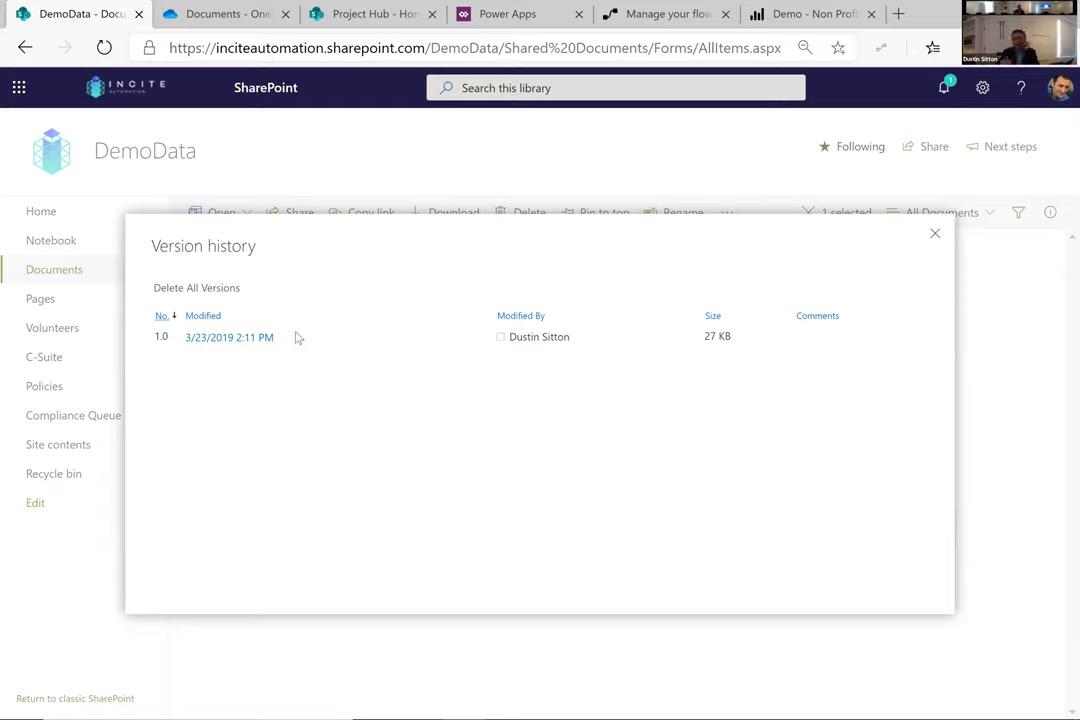
Step: Close the Version history dialog after reviewing its single 27 KB version 1.0
click(935, 236)
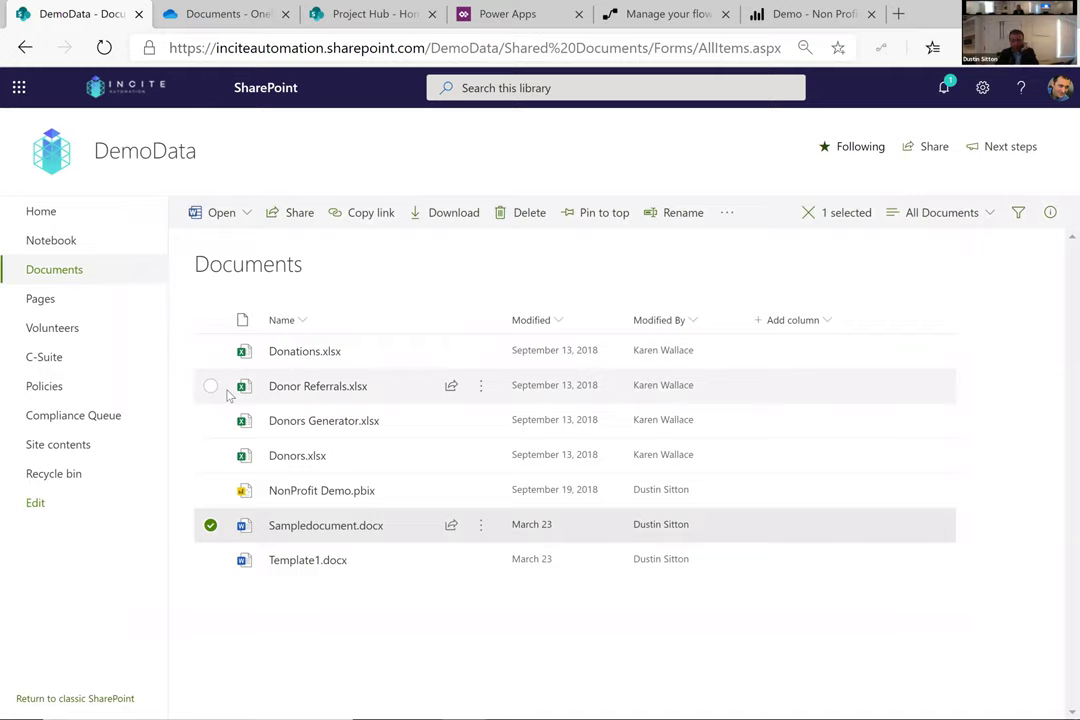
Step: Browse the recycle bin, toggling selection of INCITE Business Card Back.pdf, then open the Volunteers list
click(70, 476)
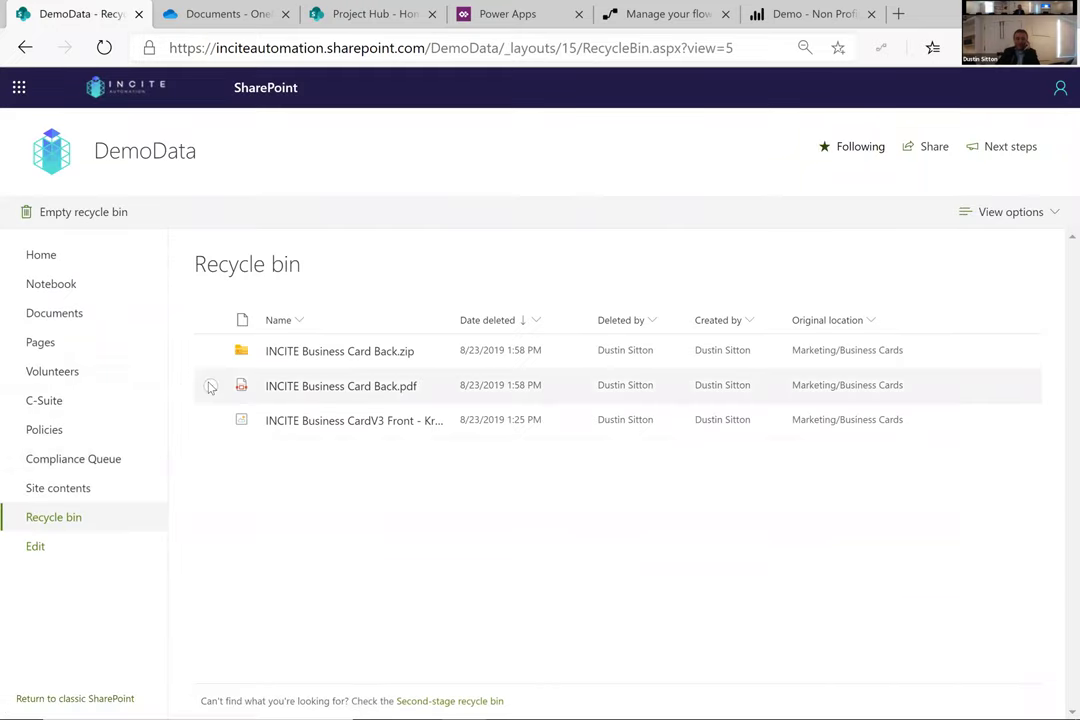
click(210, 387)
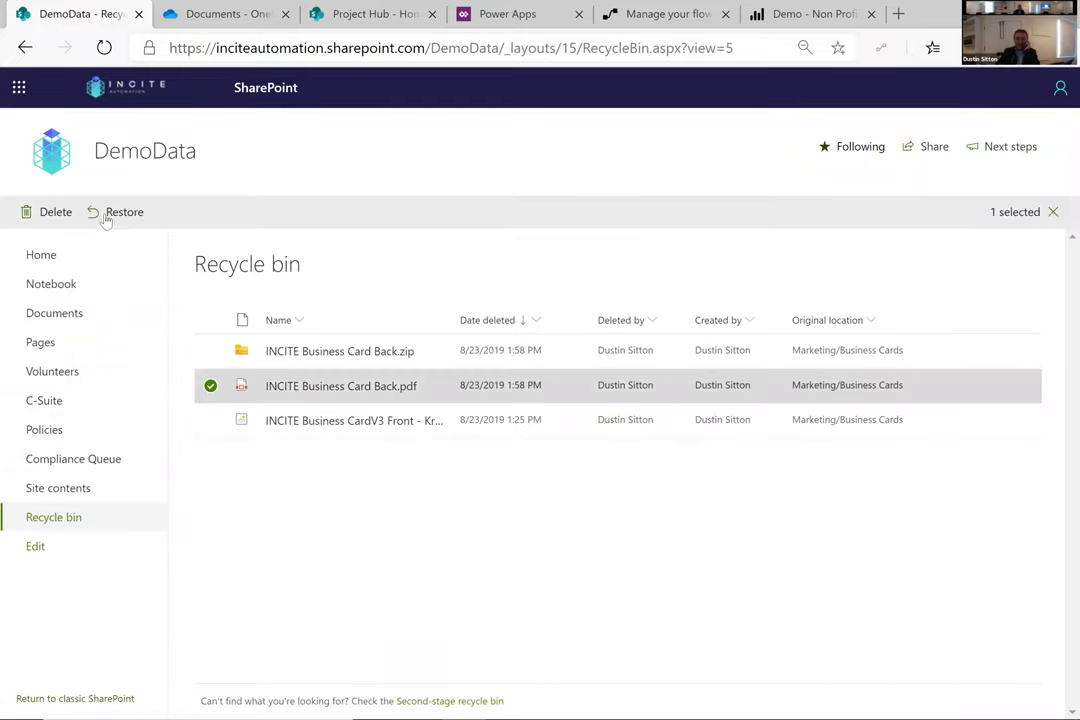
click(210, 387)
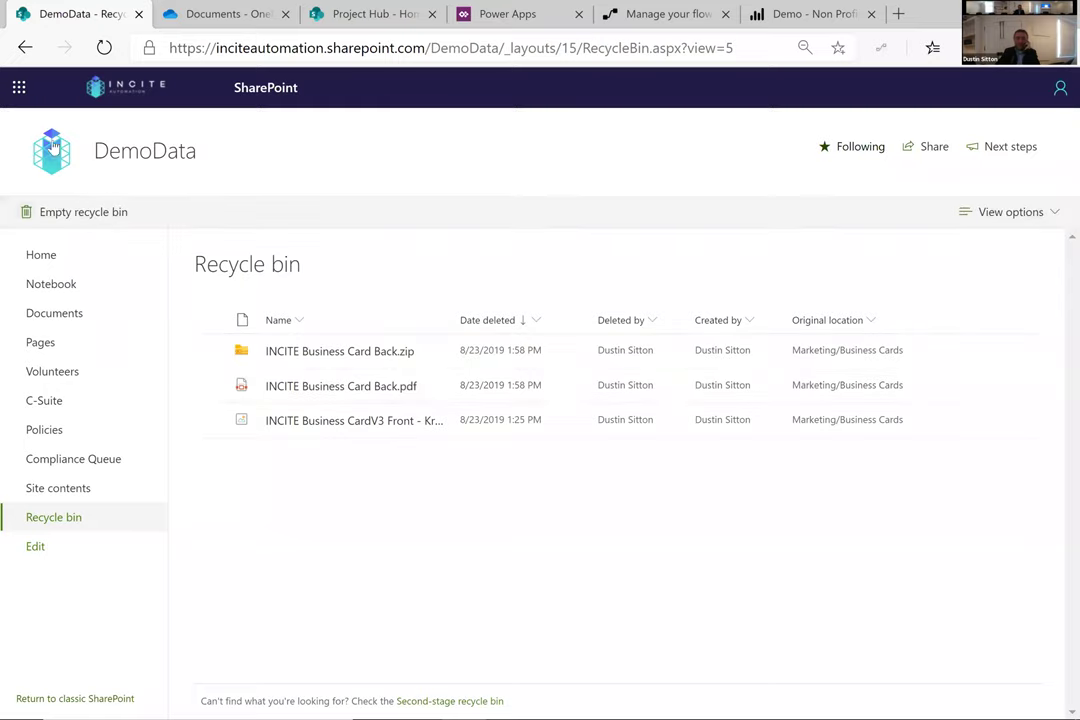
click(25, 47)
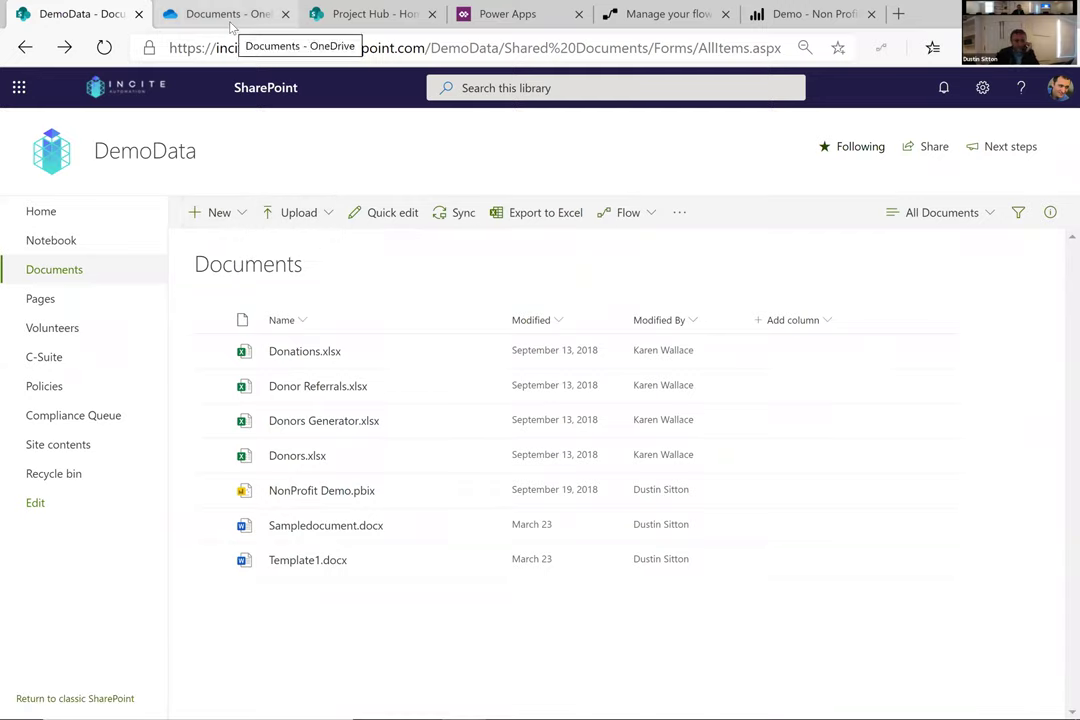
click(73, 328)
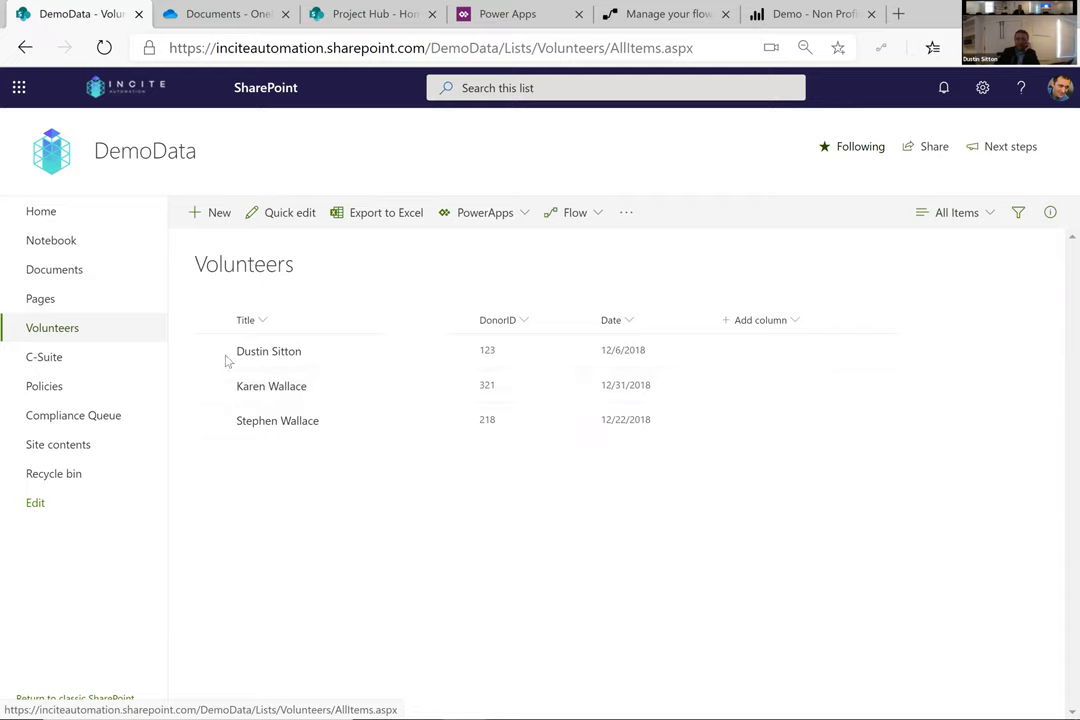
click(576, 213)
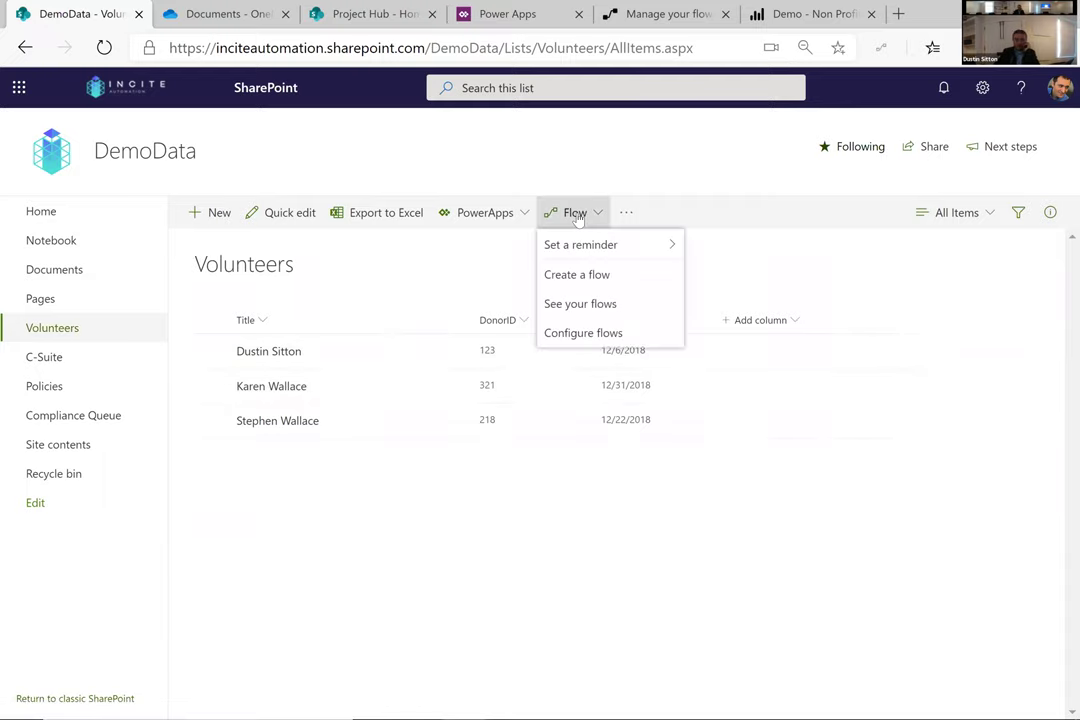
click(577, 215)
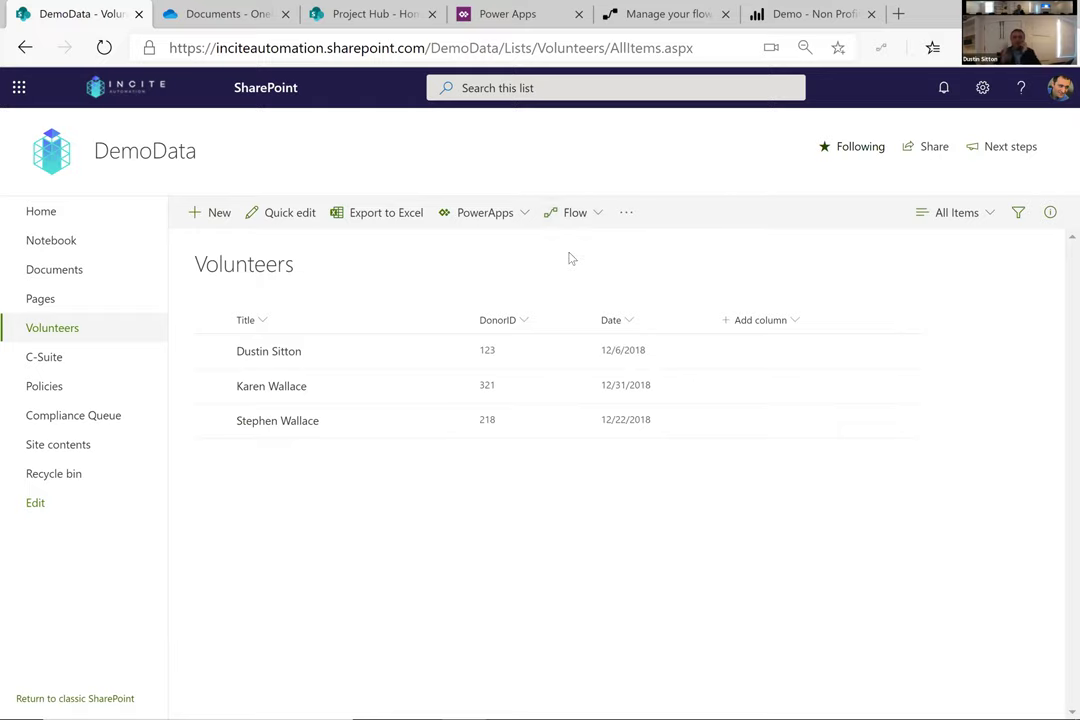
click(515, 216)
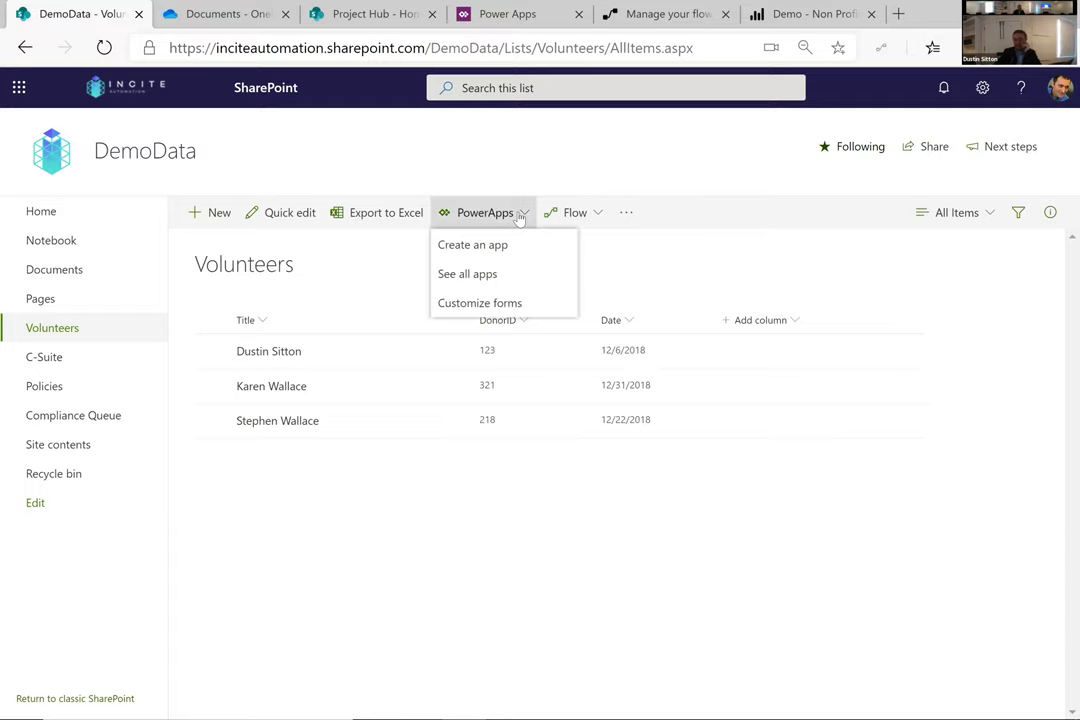
click(519, 218)
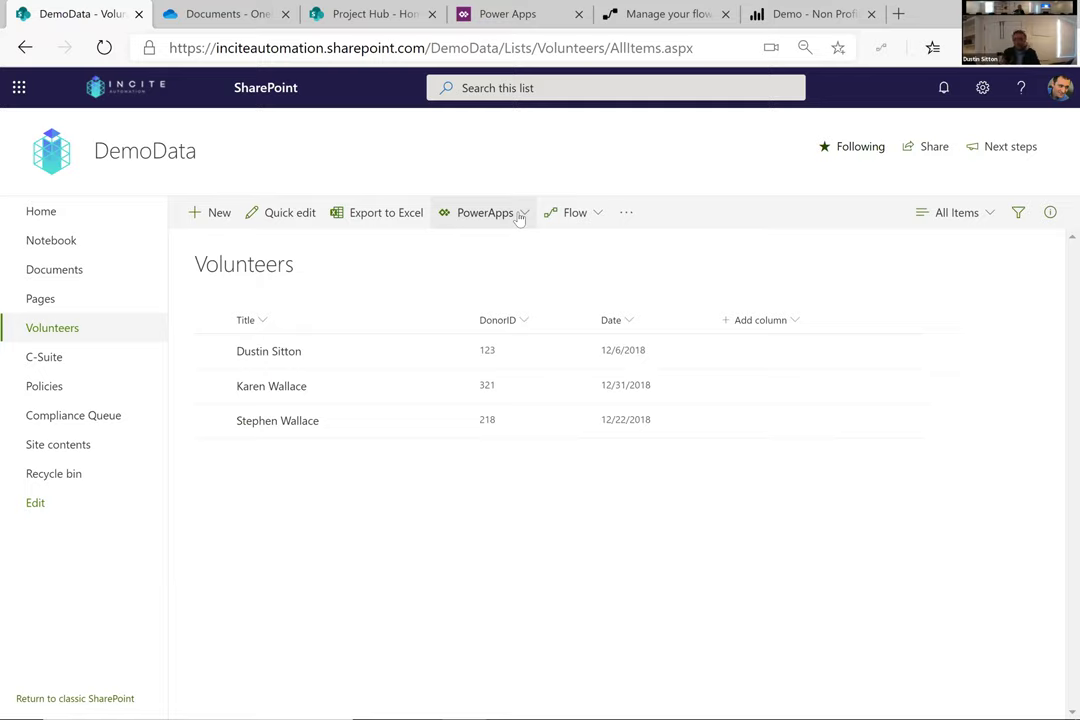
click(211, 386)
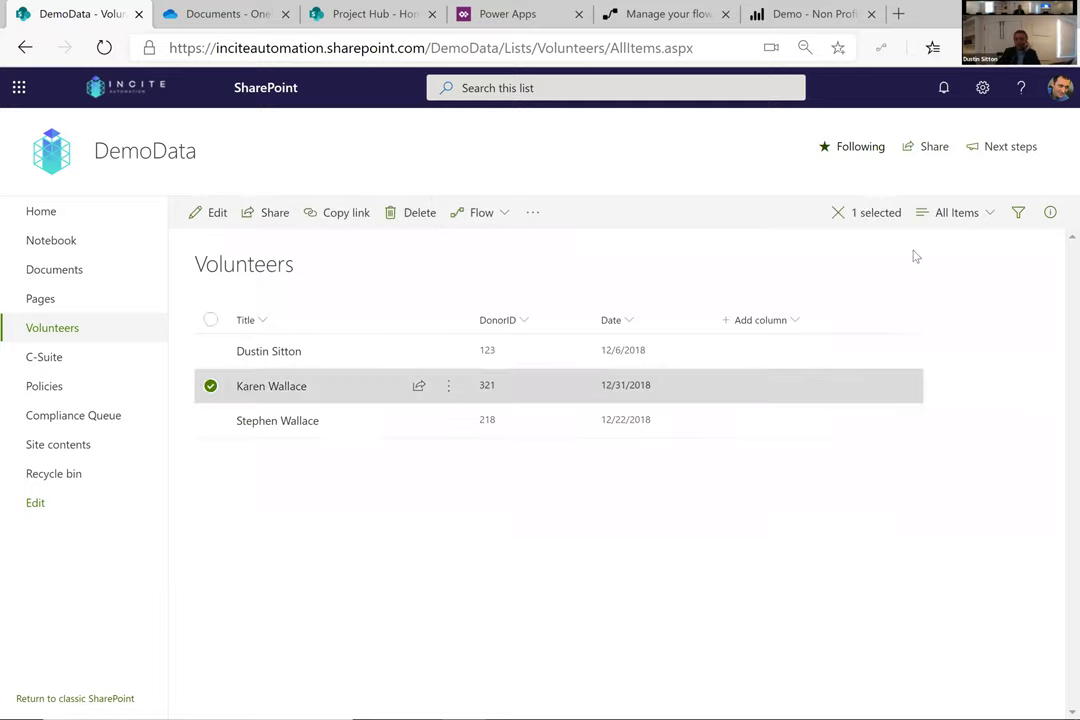
click(1050, 213)
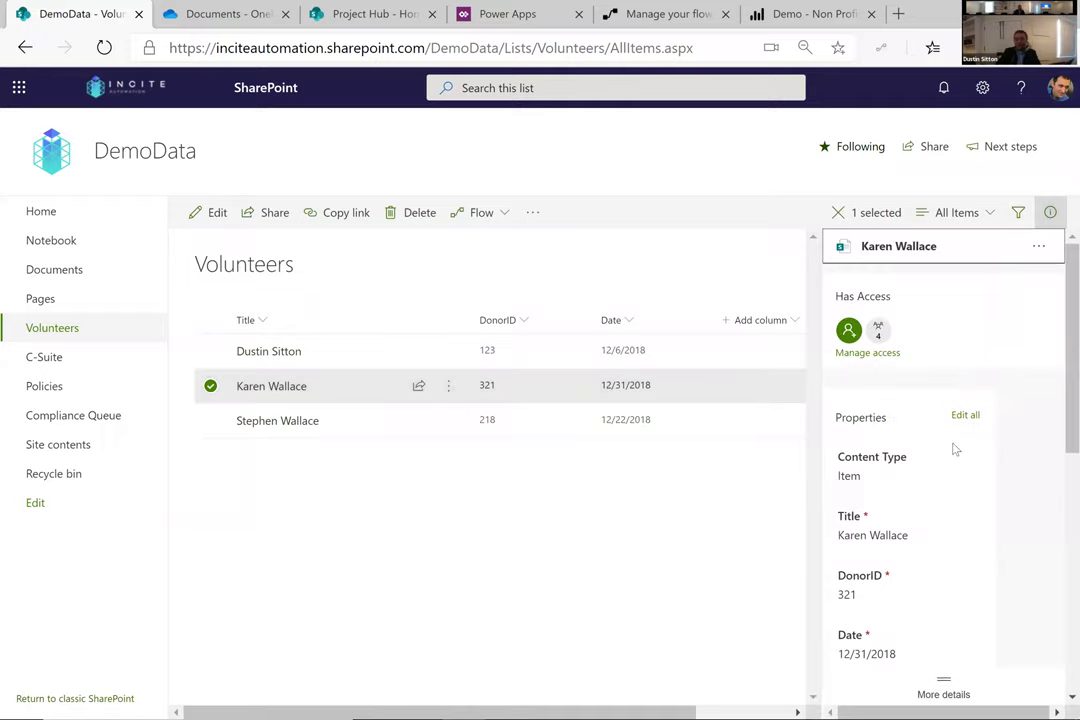
click(965, 416)
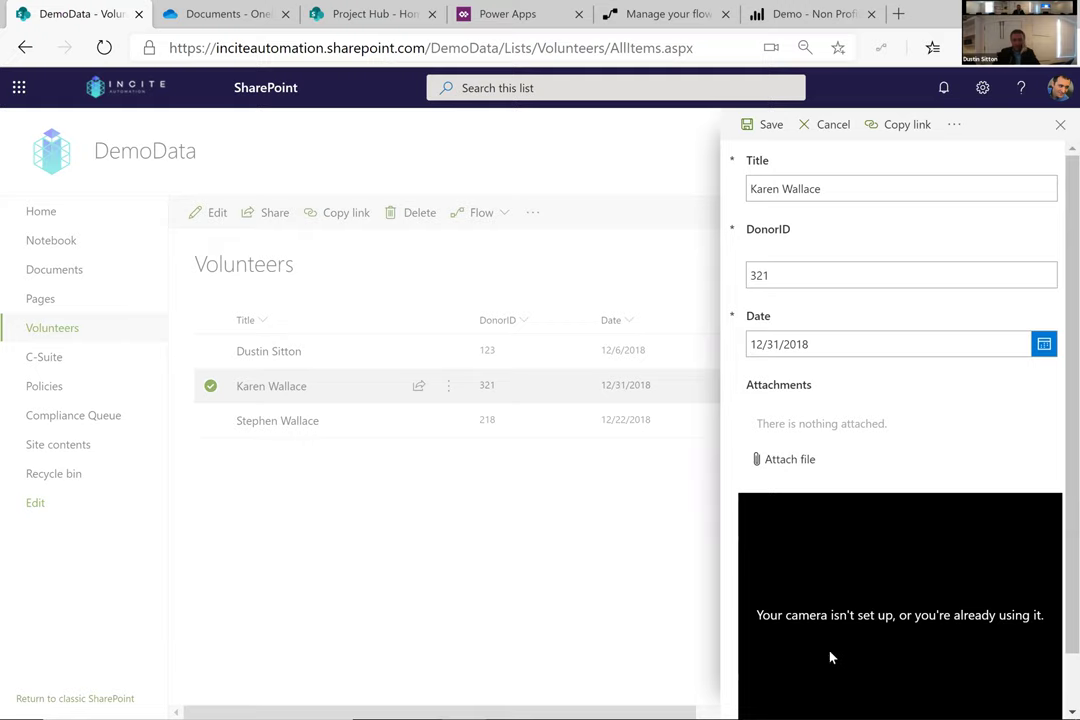
click(1060, 124)
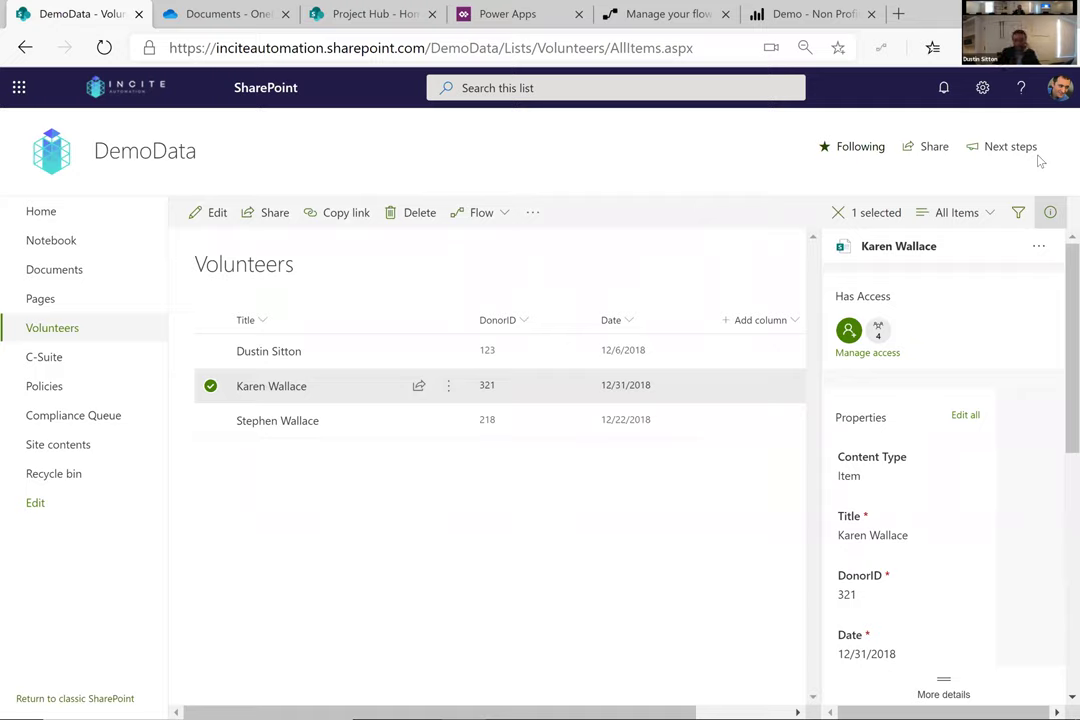
click(1050, 212)
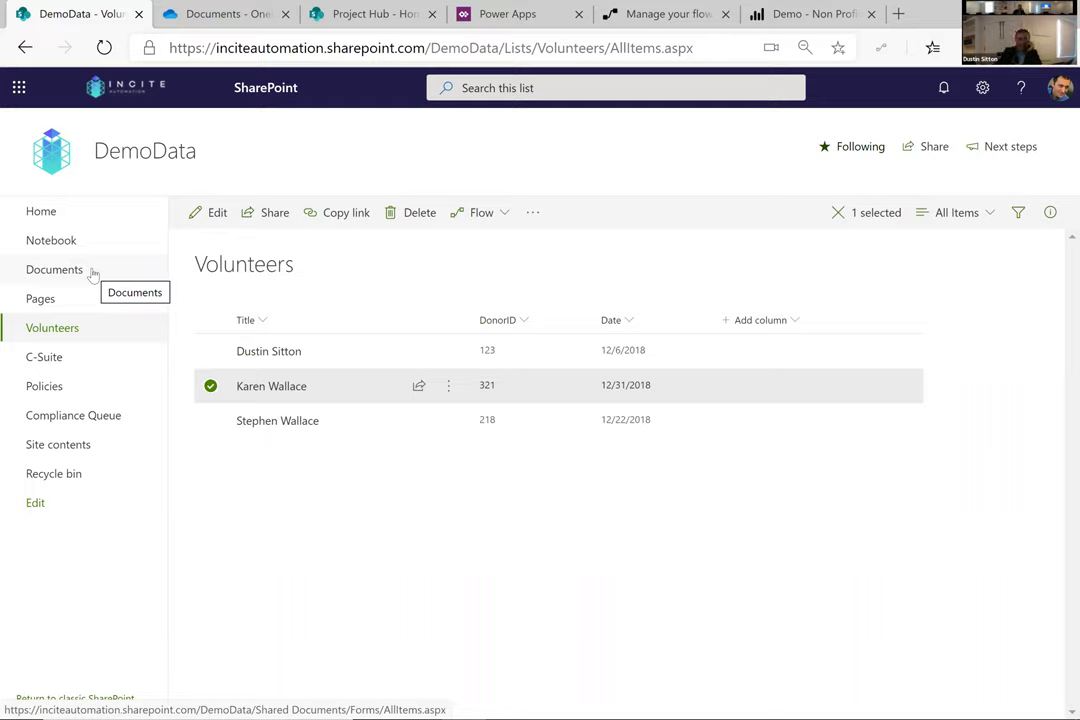
Step: Switch to the Project Hub site and scroll its home page down to the Activity section
click(342, 20)
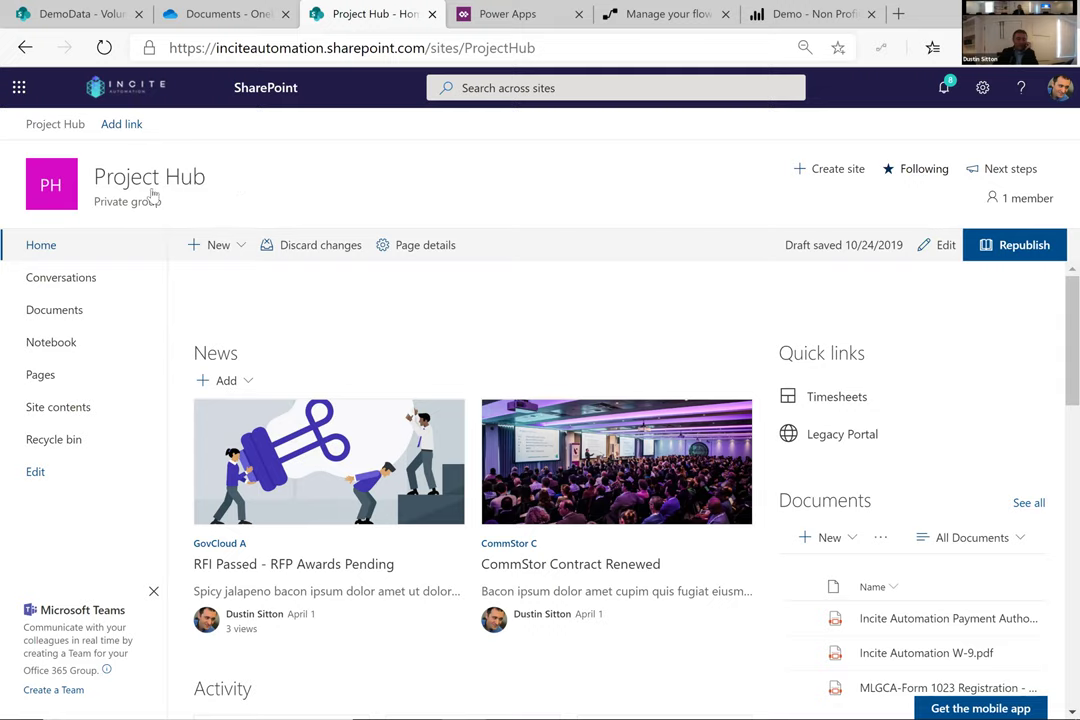
drag(94, 200, 115, 195)
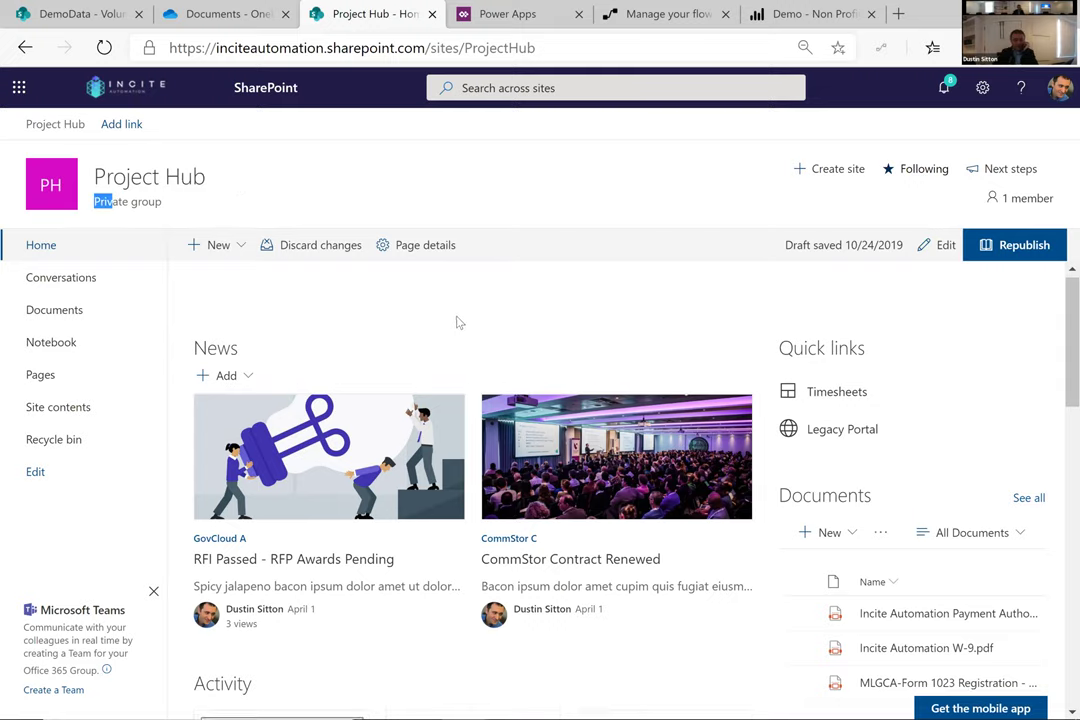
scroll(458, 321, down, 1)
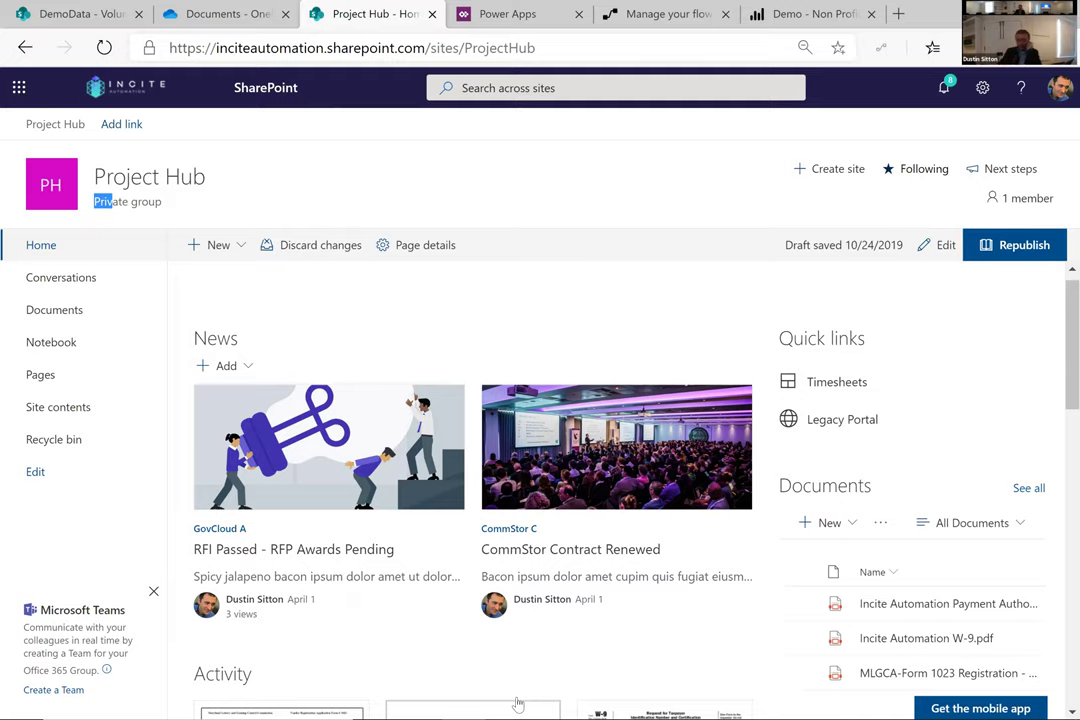
Step: Scroll the Project Hub page back up and bring Microsoft Teams to the front
scroll(200, 600, down, 2)
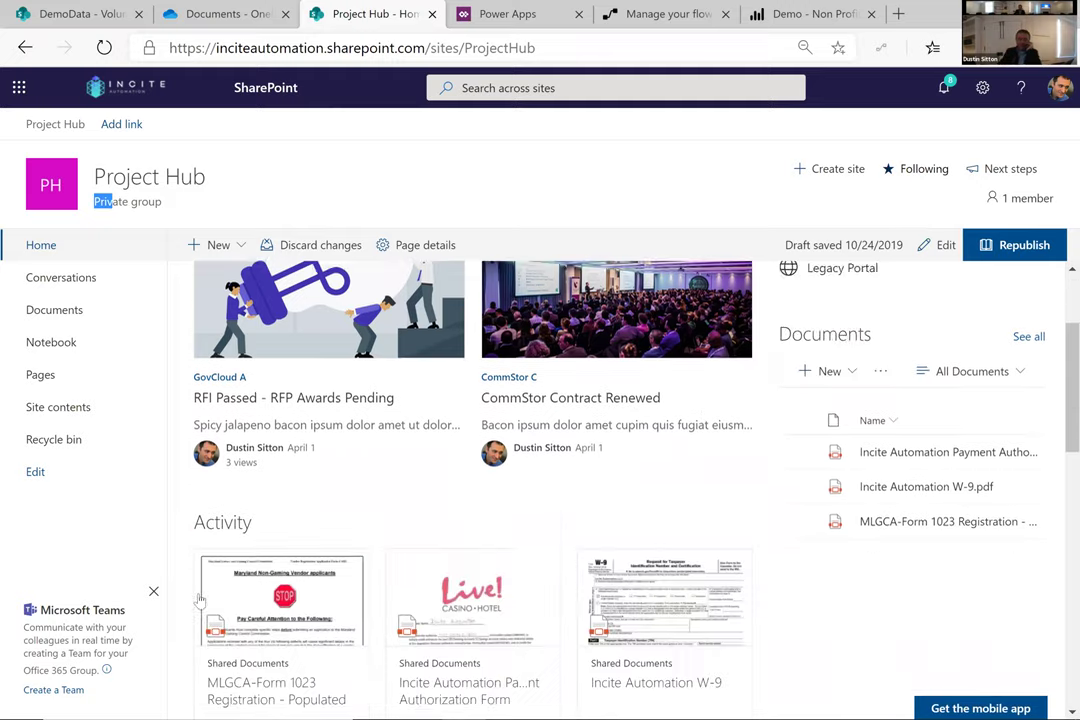
scroll(190, 598, down, 1)
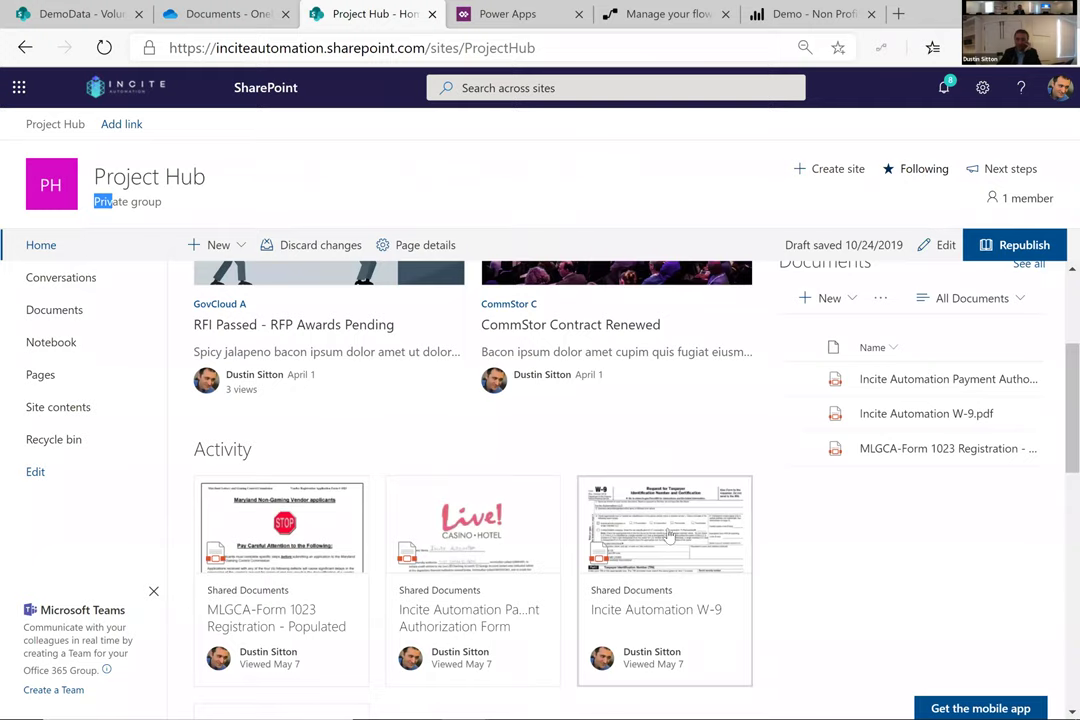
scroll(665, 650, down, 3)
scroll(655, 531, up, 3)
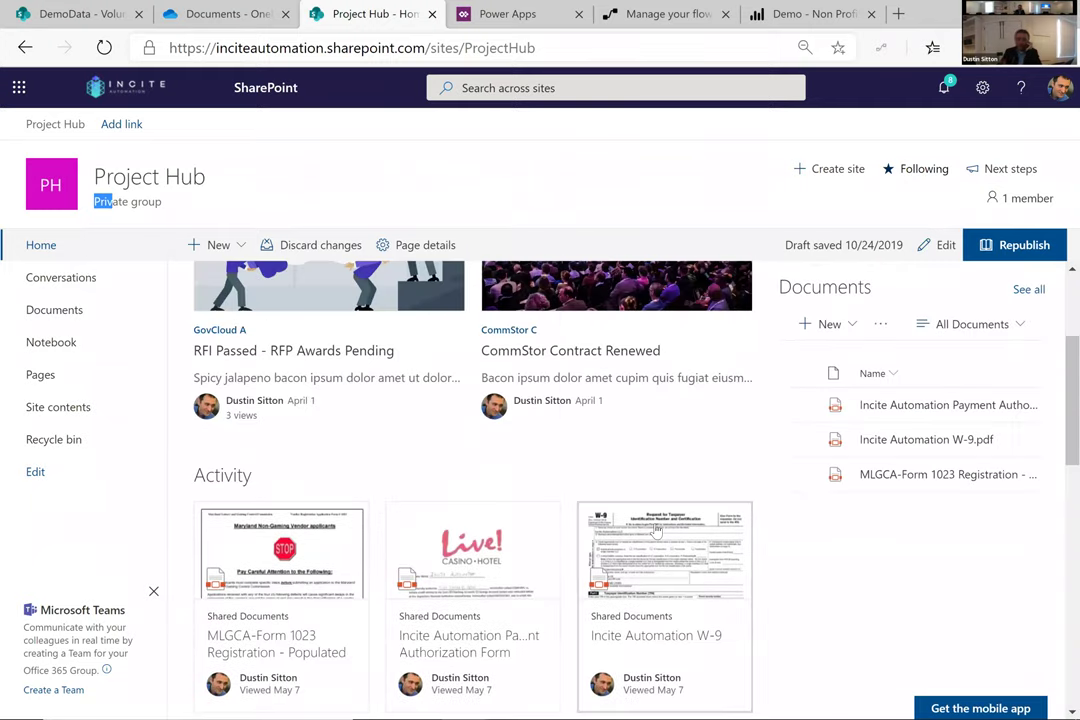
scroll(694, 485, up, 3)
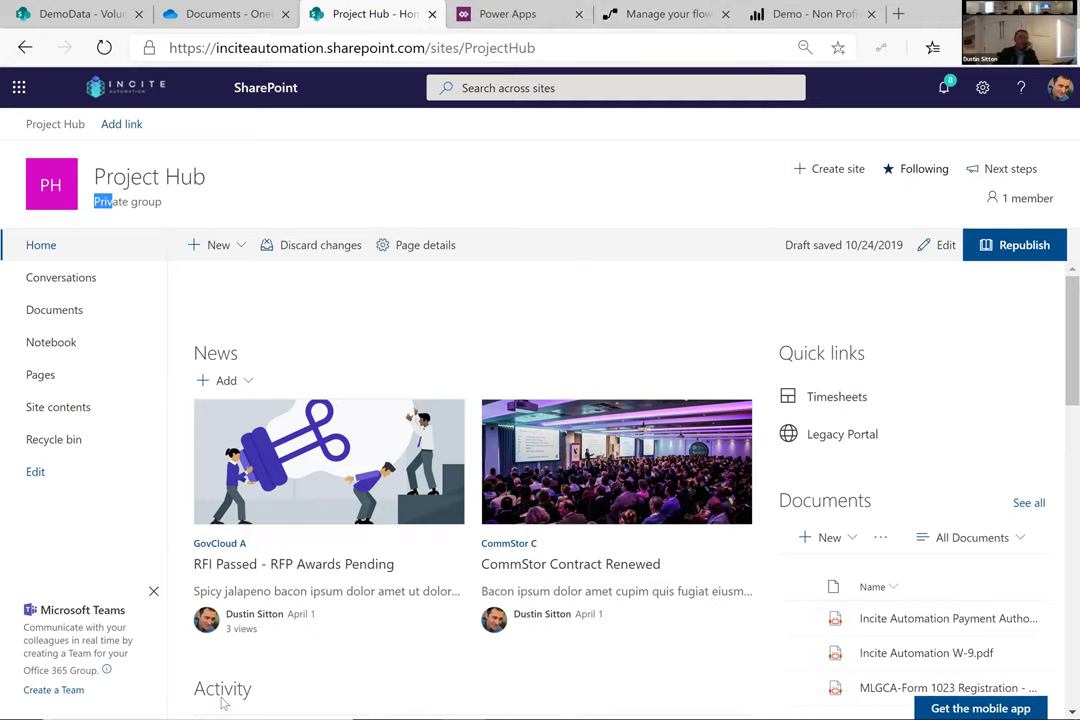
mouse_move(309, 699)
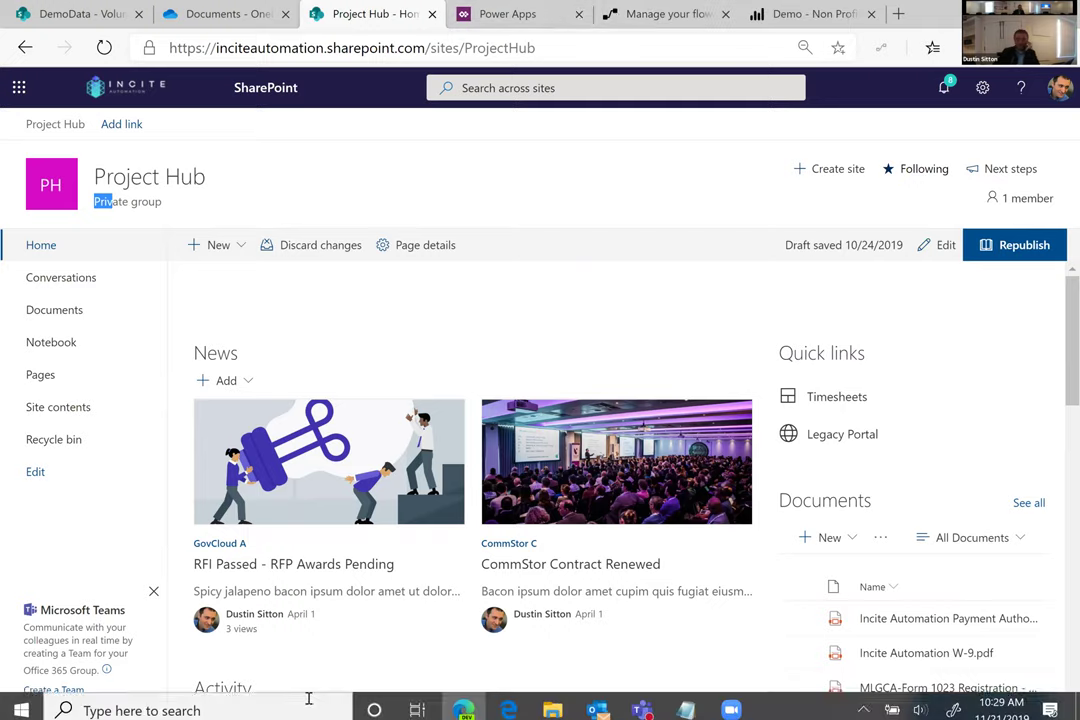
click(650, 703)
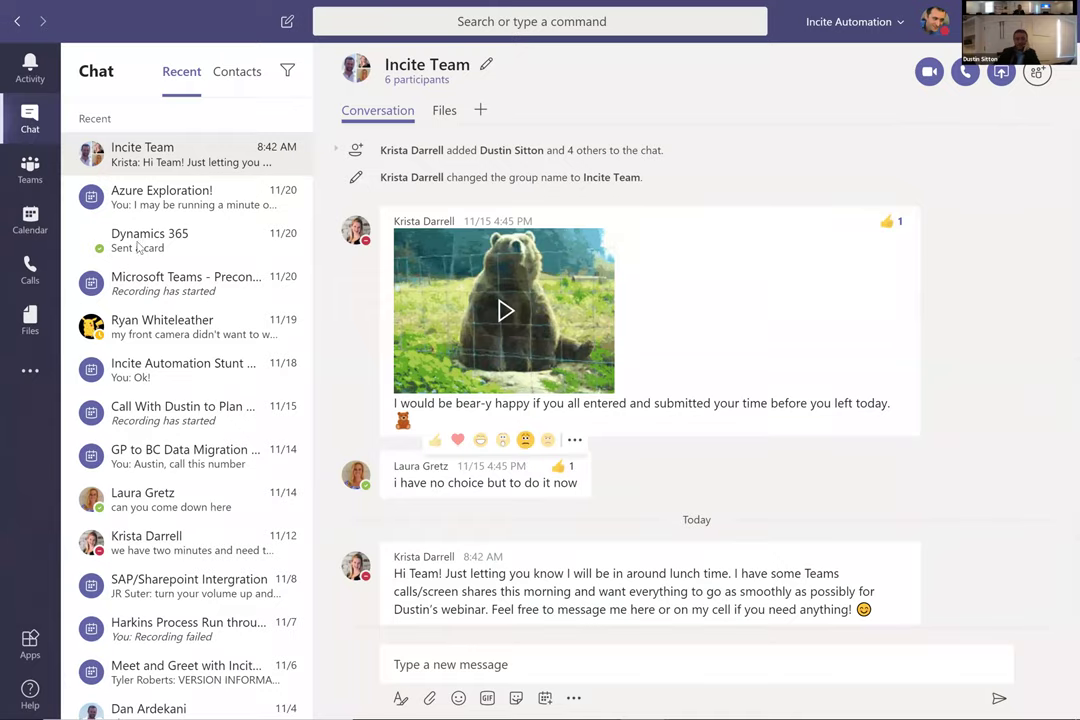
Step: Switch from Chat to the Teams view, landing on the Live! Casino and Hotel General channel
click(38, 165)
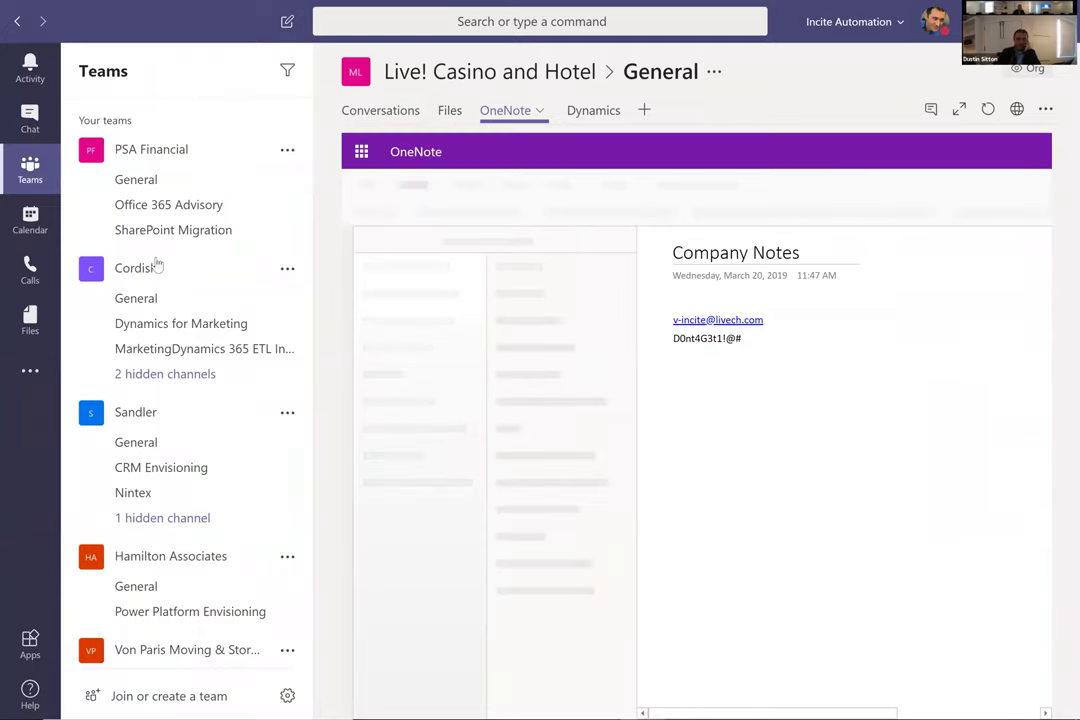
Step: Jump to the CommStor C team's General channel via the search box suggestions
click(430, 20)
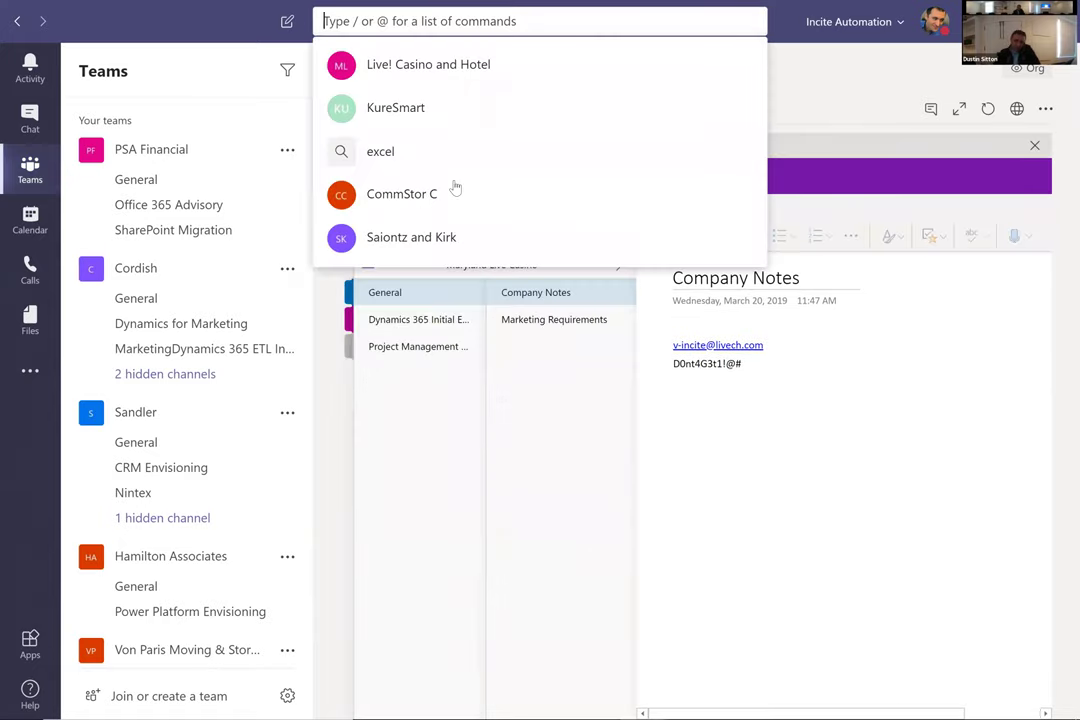
click(396, 193)
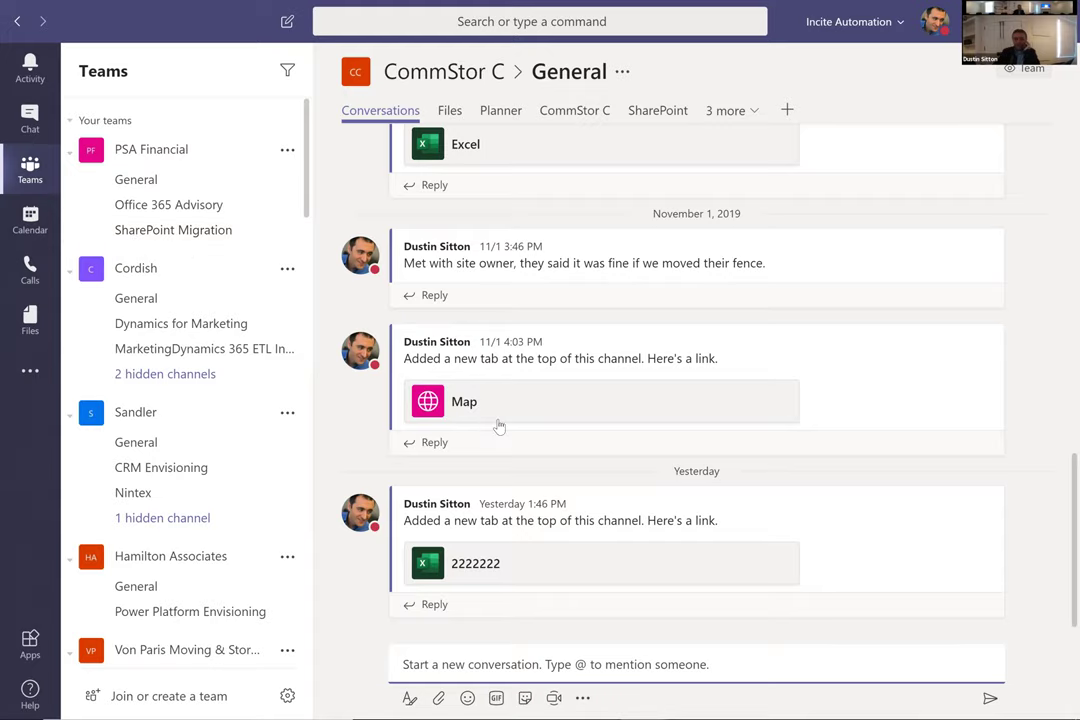
scroll(492, 402, up, 3)
scroll(494, 404, down, 3)
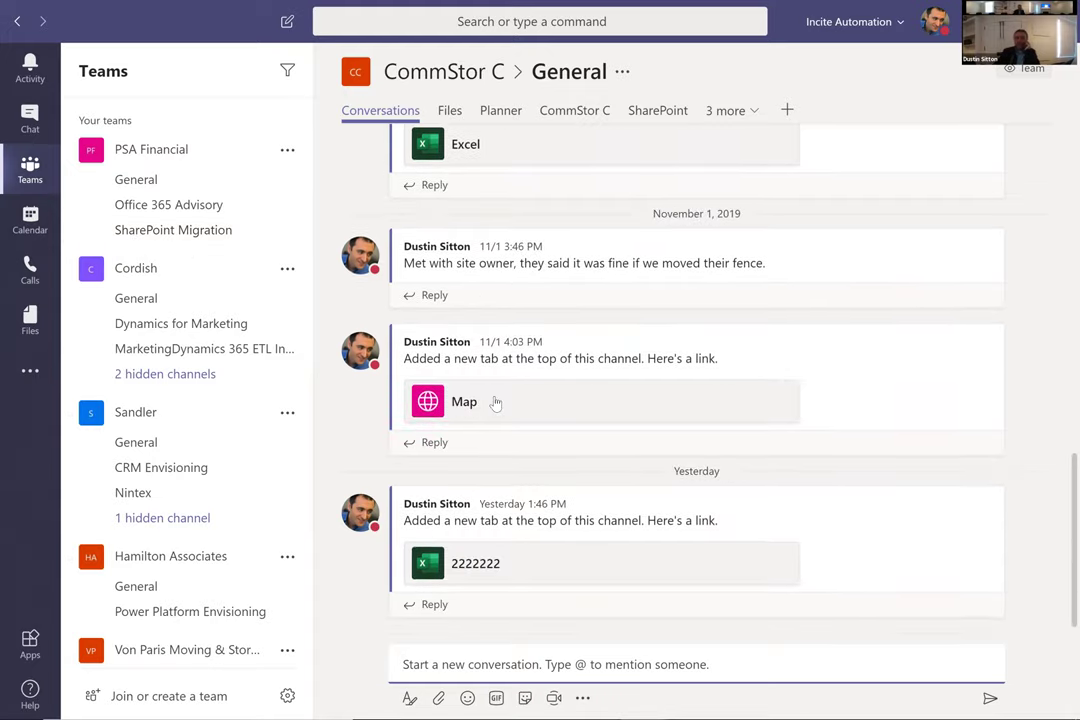
scroll(494, 404, up, 3)
scroll(494, 402, up, 2)
scroll(513, 403, down, 4)
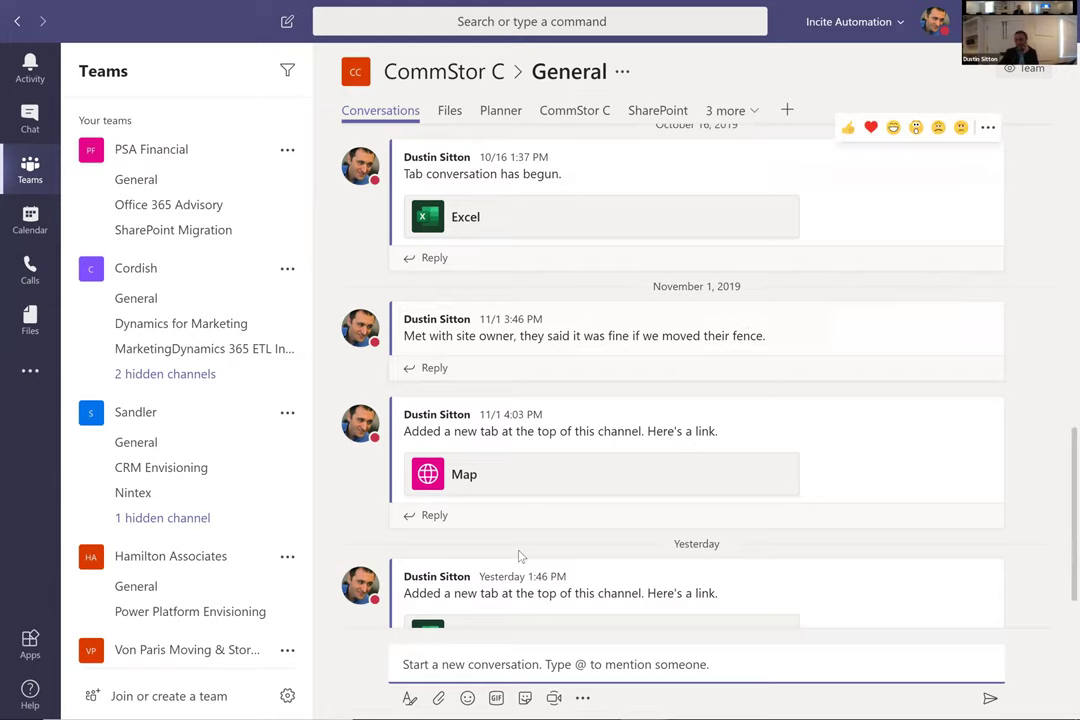
scroll(511, 559, down, 2)
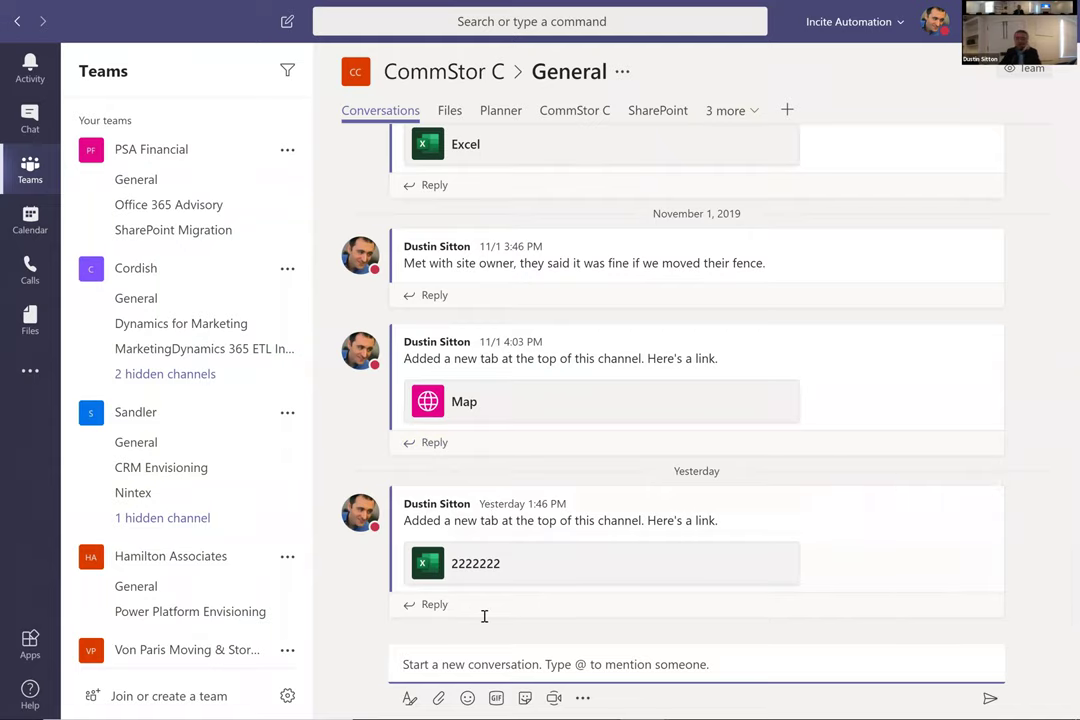
text(@laura)
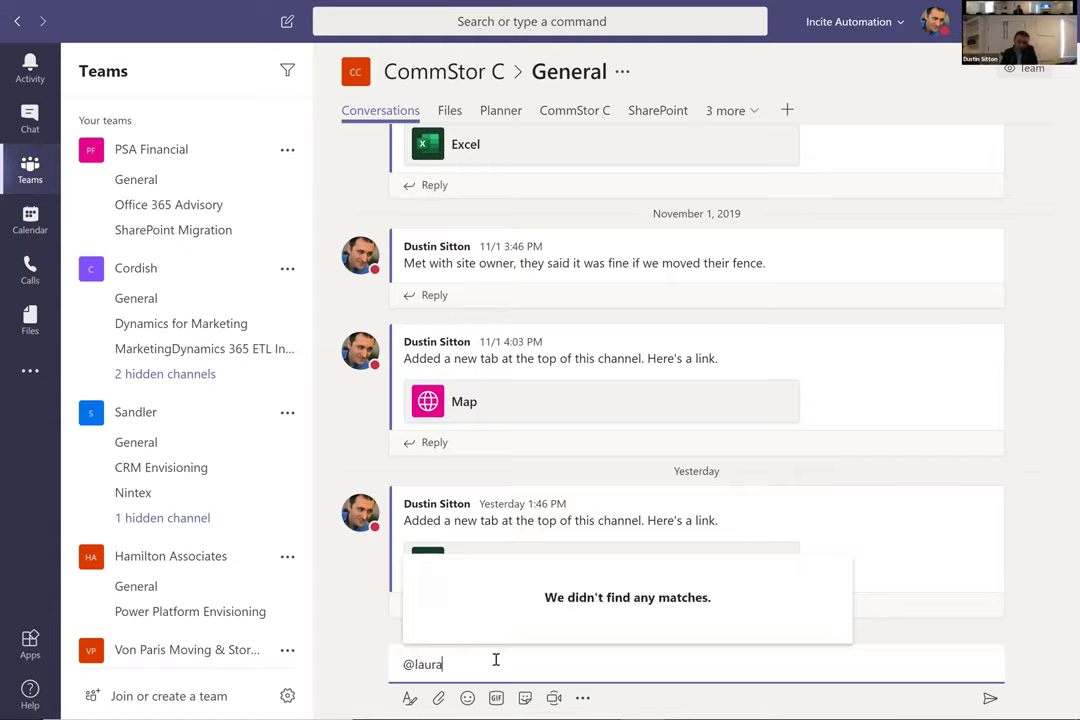
key(BackSpace)
key(BackSpace)
key(BackSpace)
key(BackSpace)
key(BackSpace)
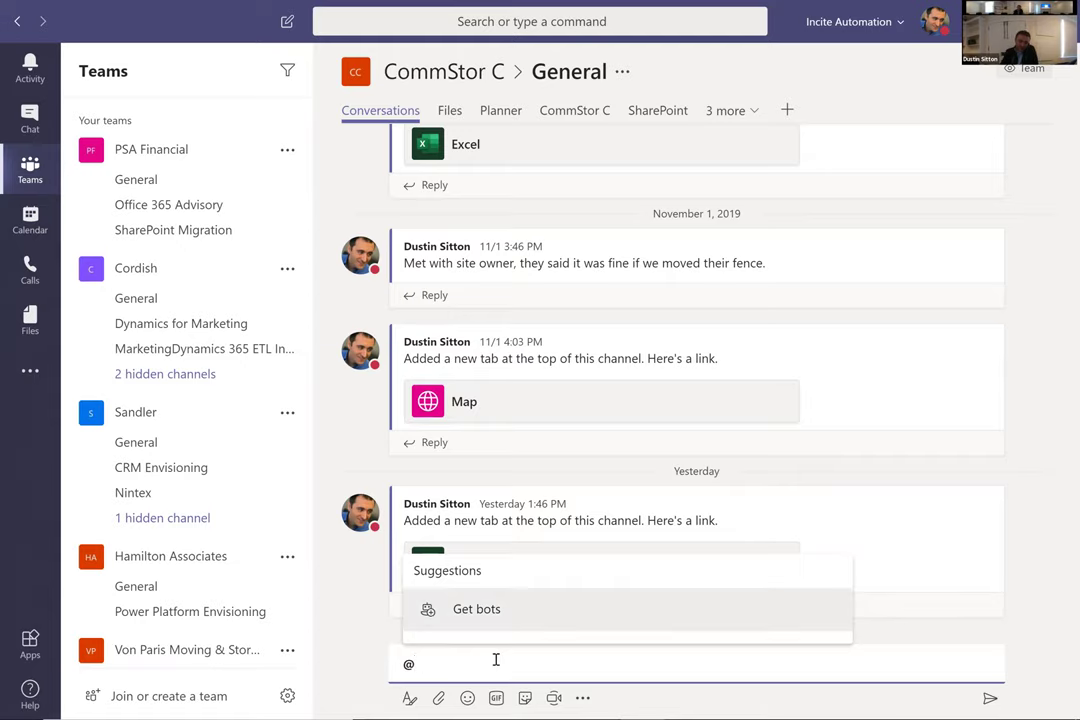
key(BackSpace)
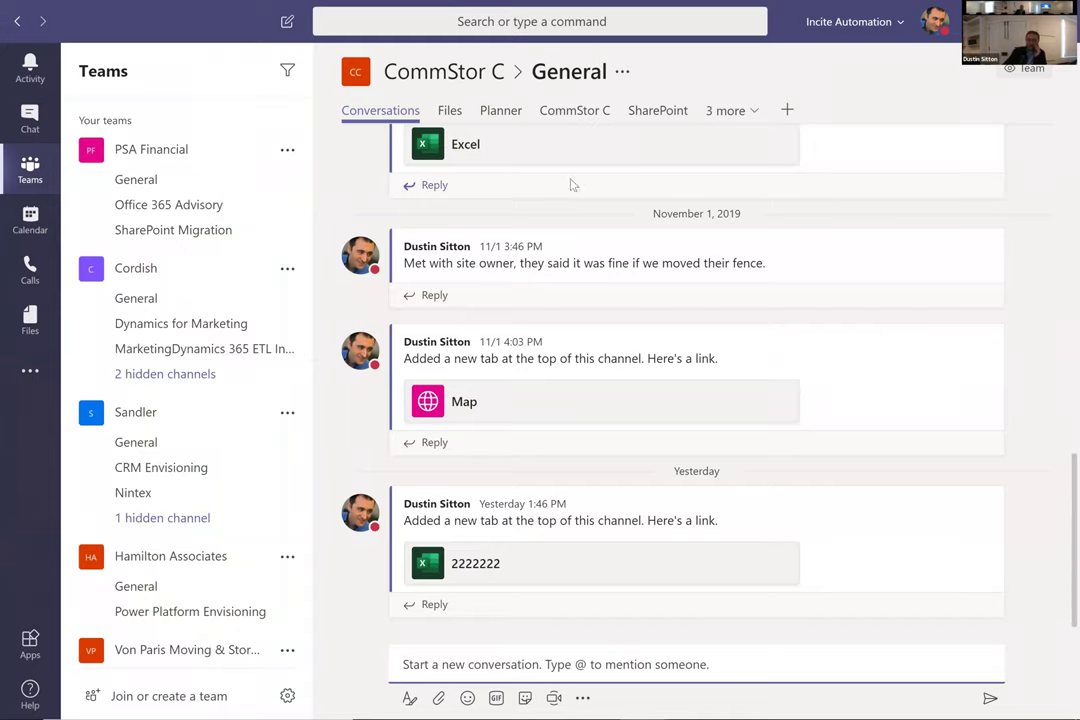
scroll(520, 160, up, 3)
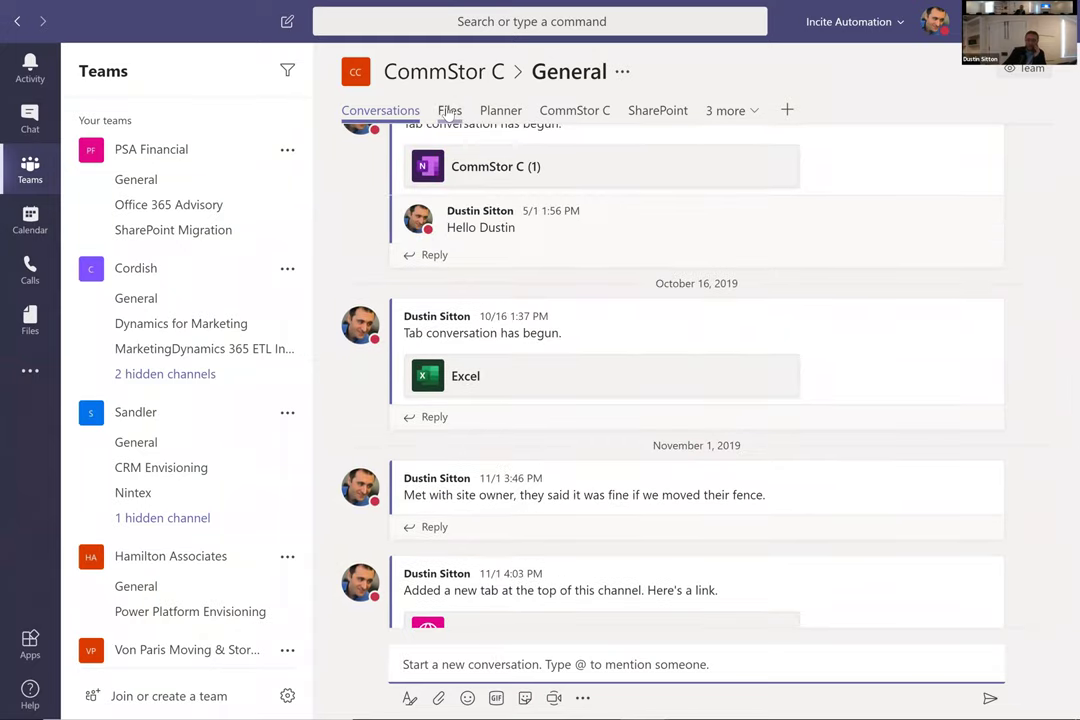
click(449, 112)
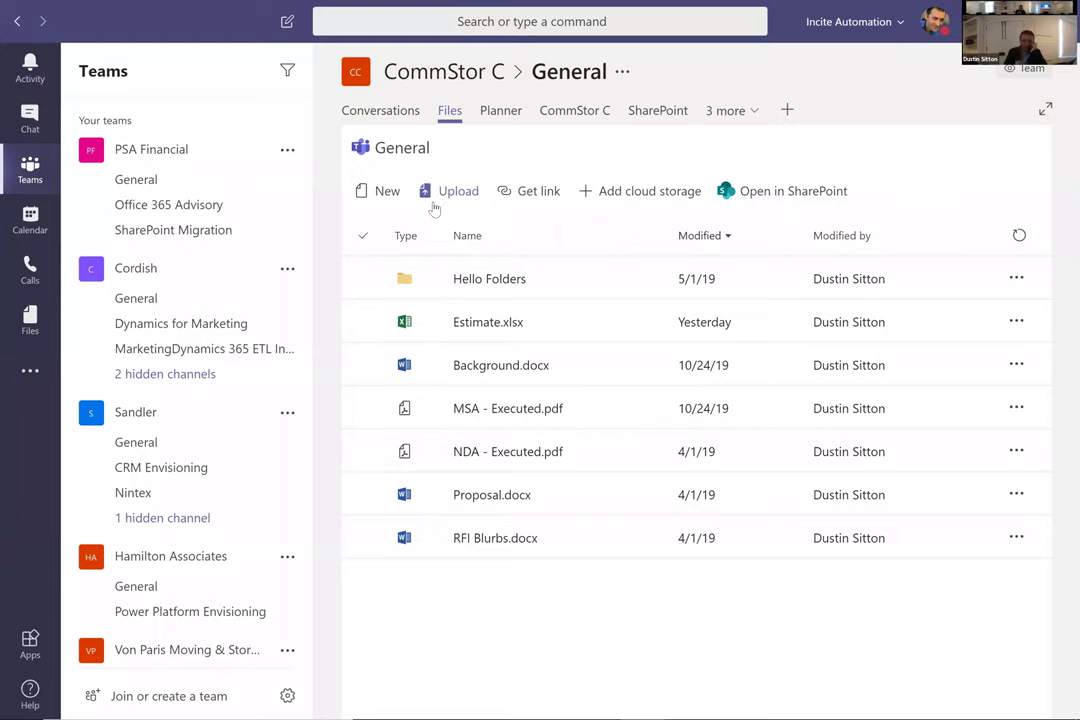
Step: Select channel files, briefly open the library in SharePoint, then show the Planner task board
click(525, 328)
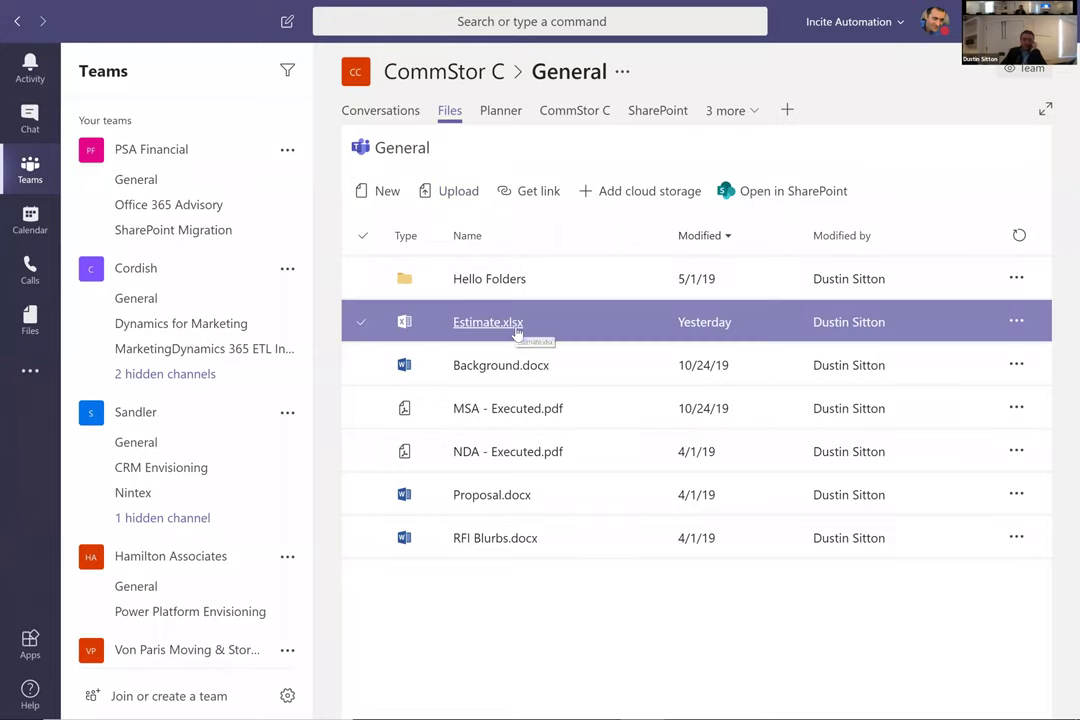
click(916, 580)
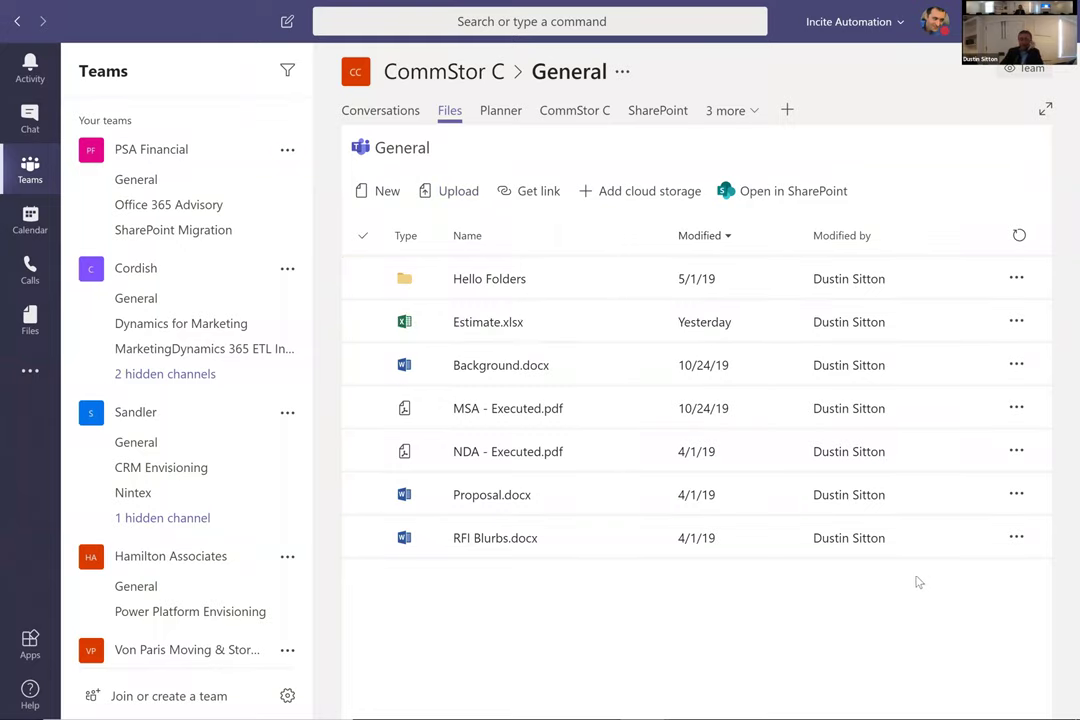
click(825, 202)
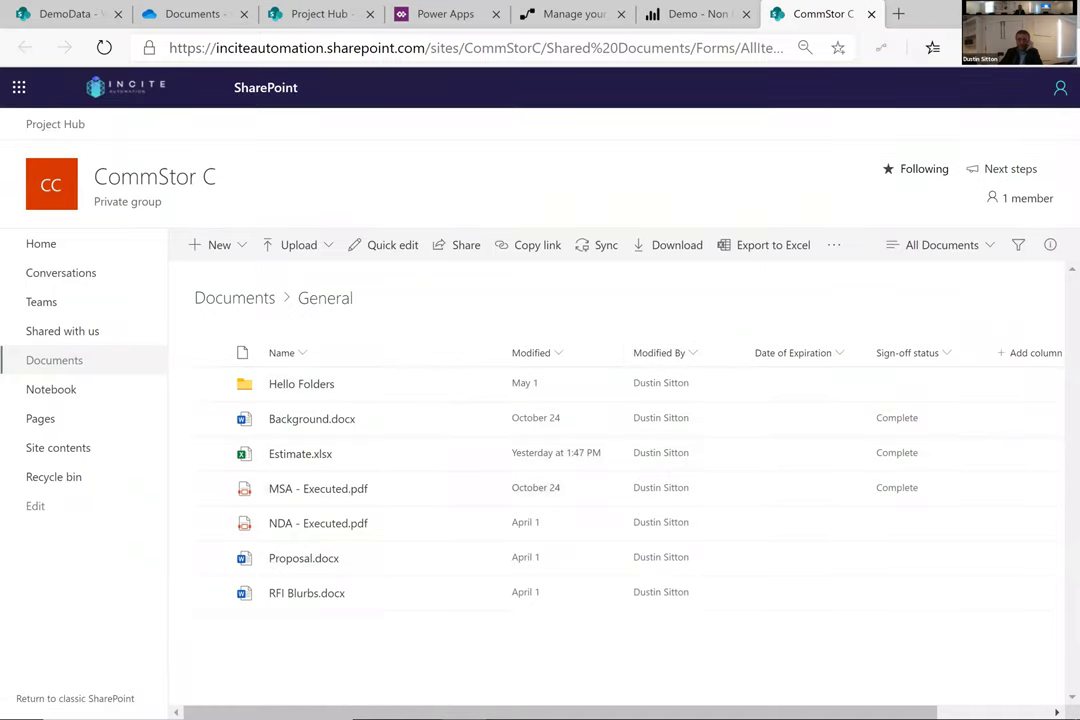
key(ctrl+w)
click(621, 554)
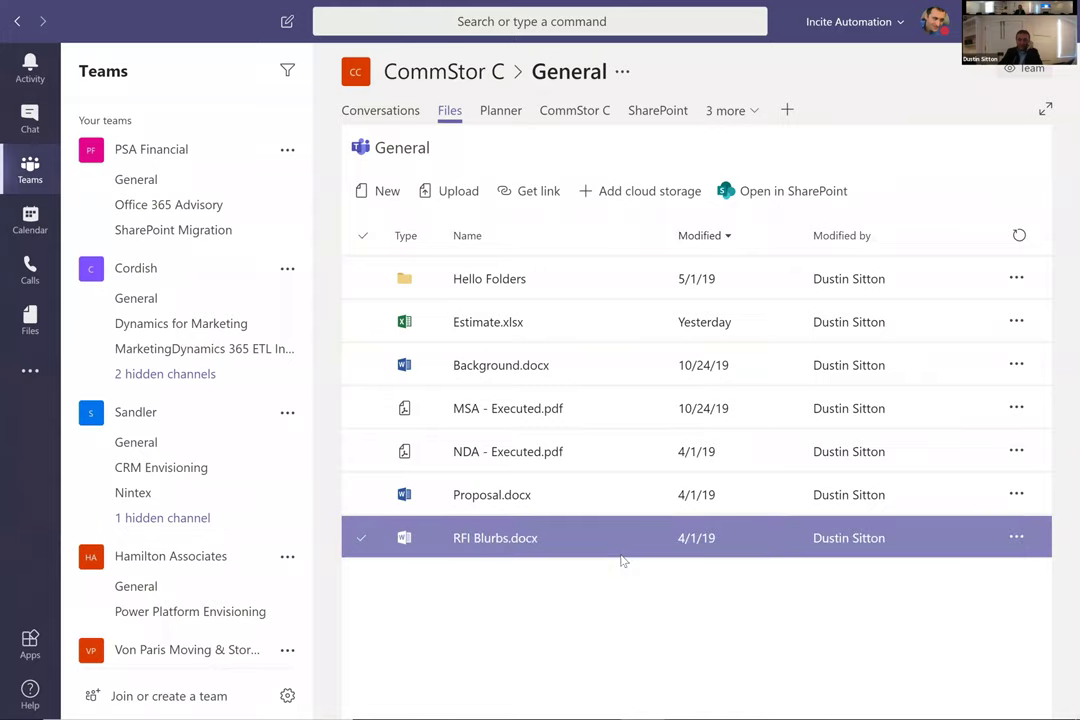
click(503, 111)
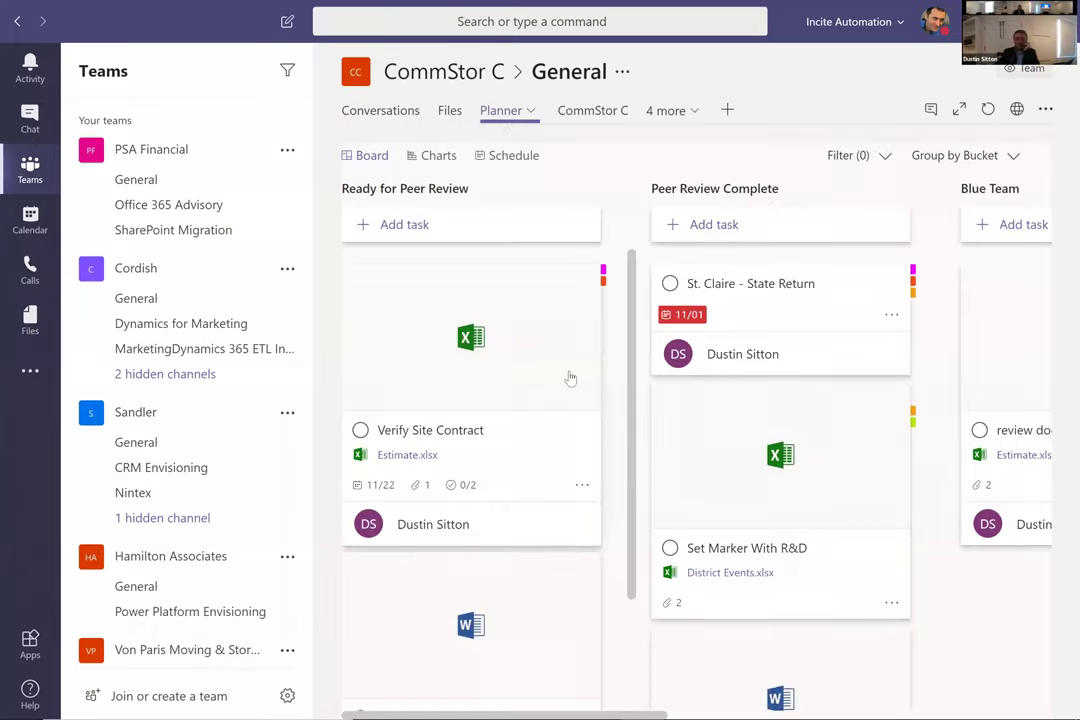
Step: Scroll to the Orange Team bucket and open the Final Round Question Responses task
scroll(572, 377, right, 1)
scroll(572, 377, right, 3)
scroll(509, 386, left, 2)
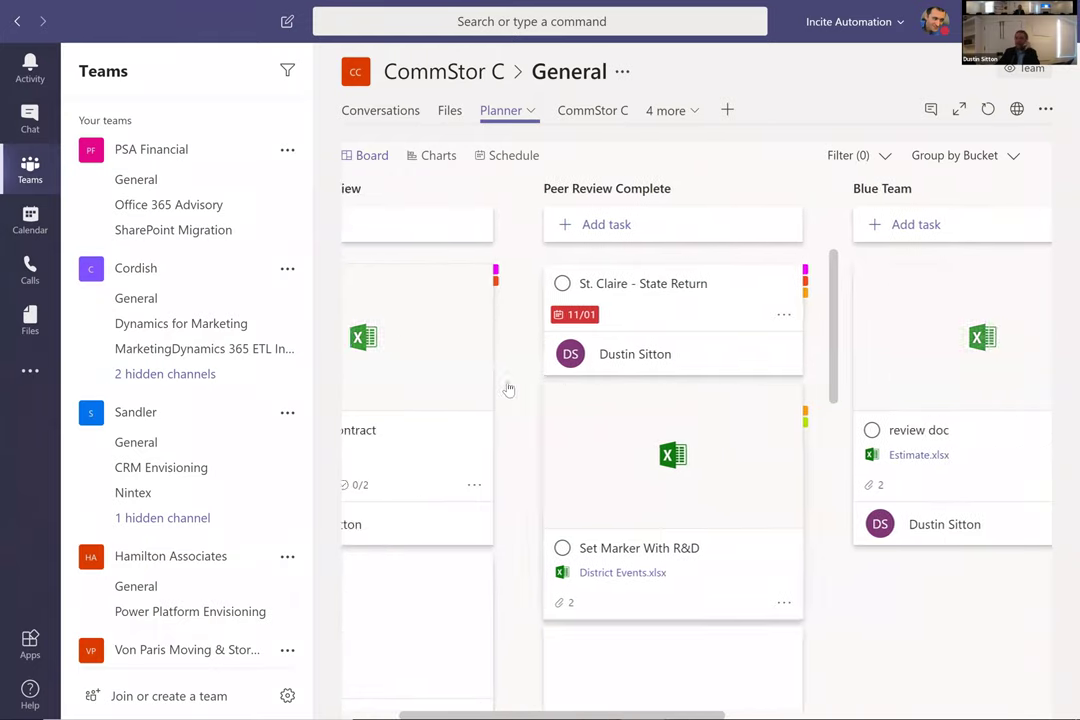
scroll(477, 347, left, 1)
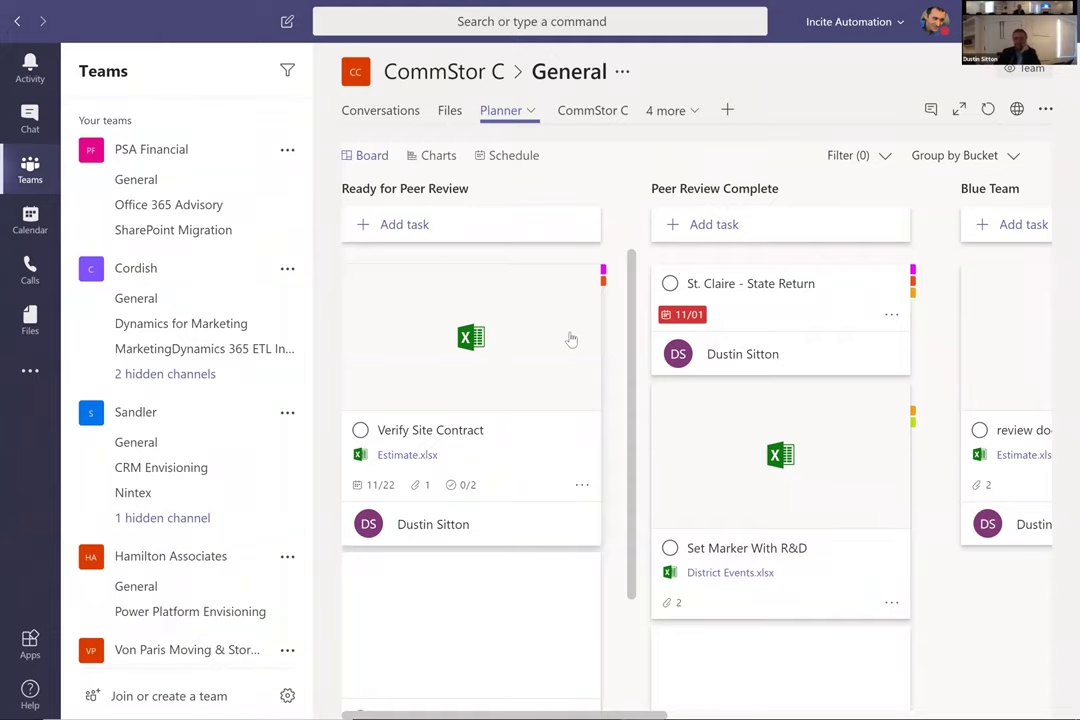
scroll(574, 342, right, 3)
scroll(600, 345, right, 5)
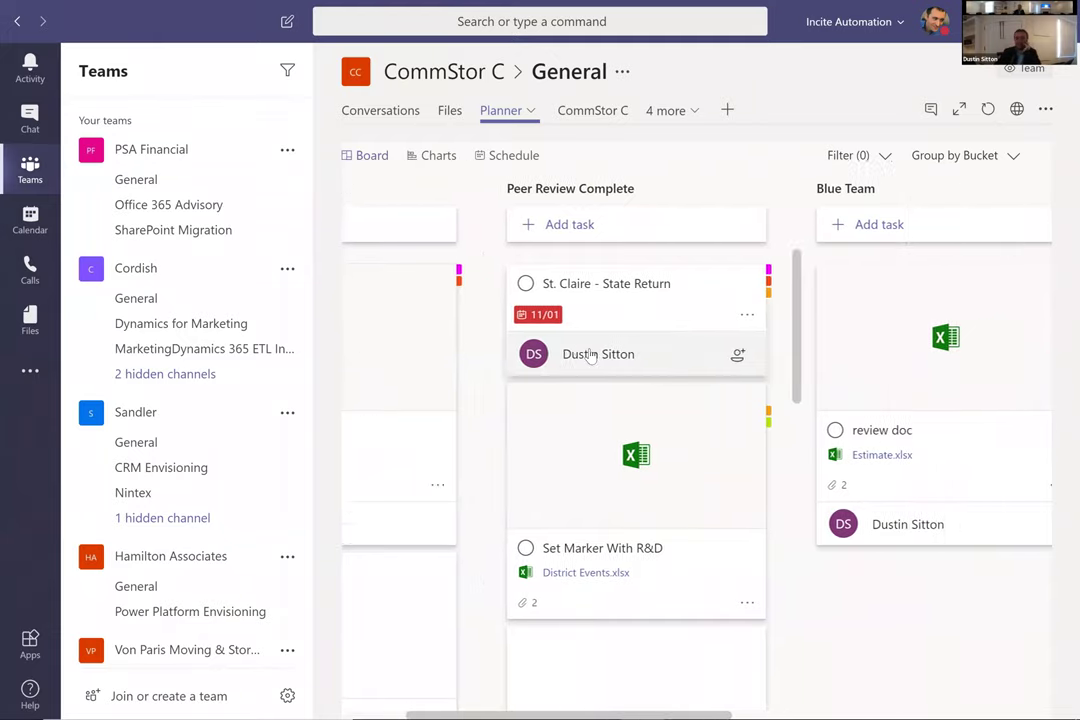
scroll(607, 350, right, 1)
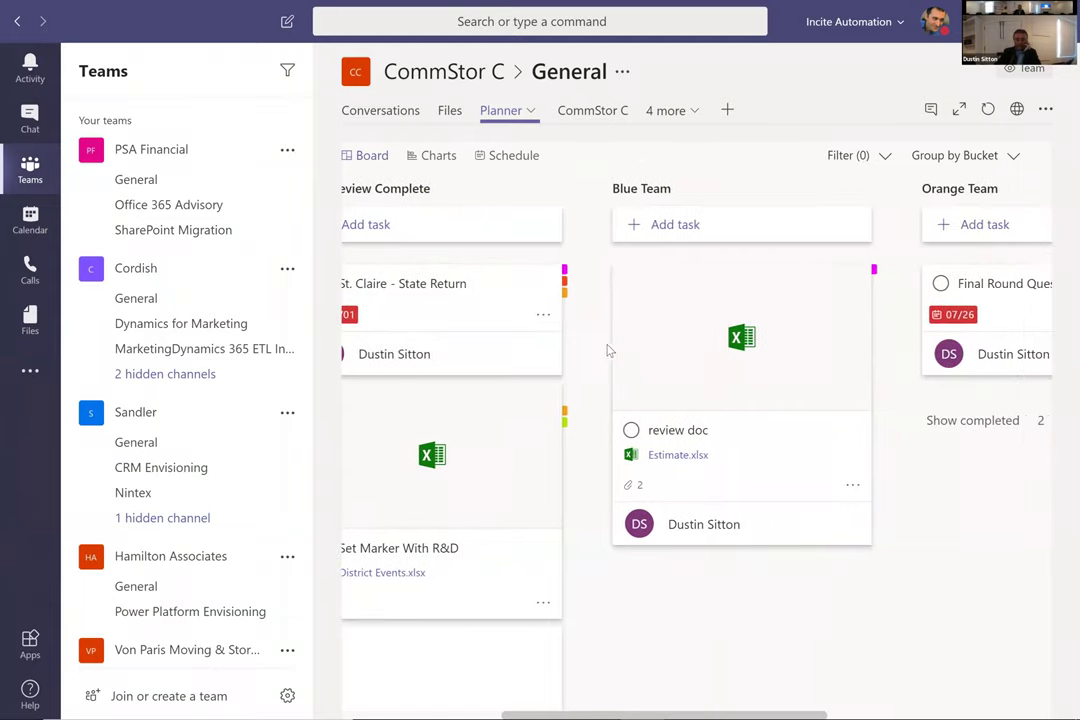
click(988, 288)
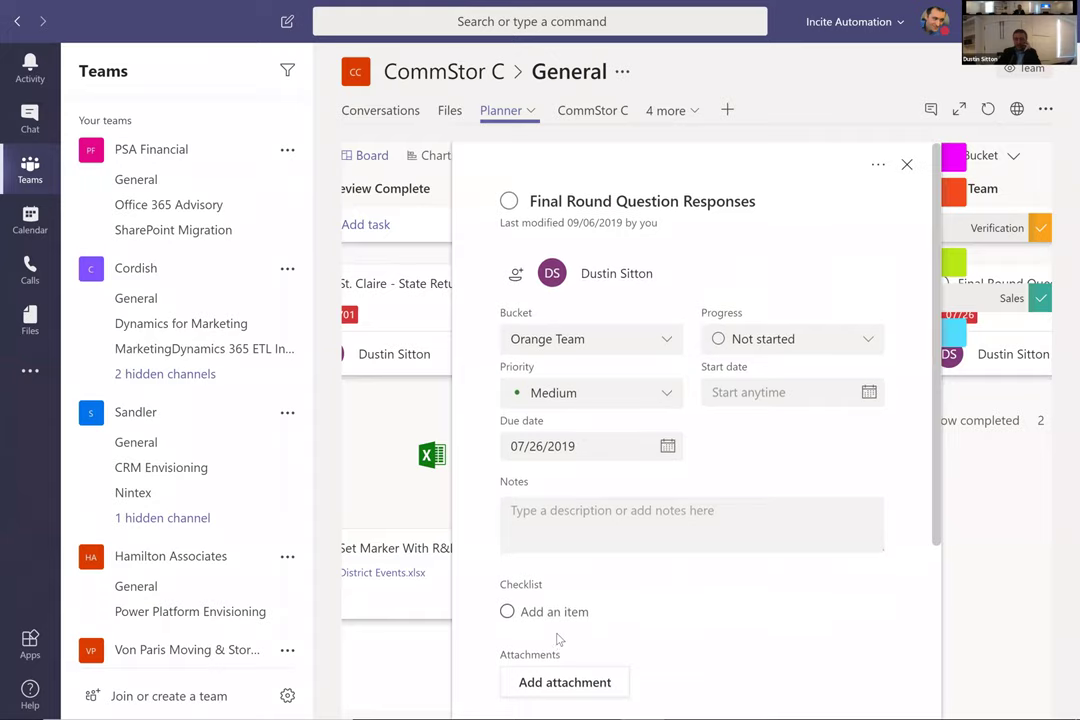
Step: Attach Estimate.xlsx from the SharePoint General folder and move the task into Blue Team
scroll(575, 560, down, 3)
click(577, 527)
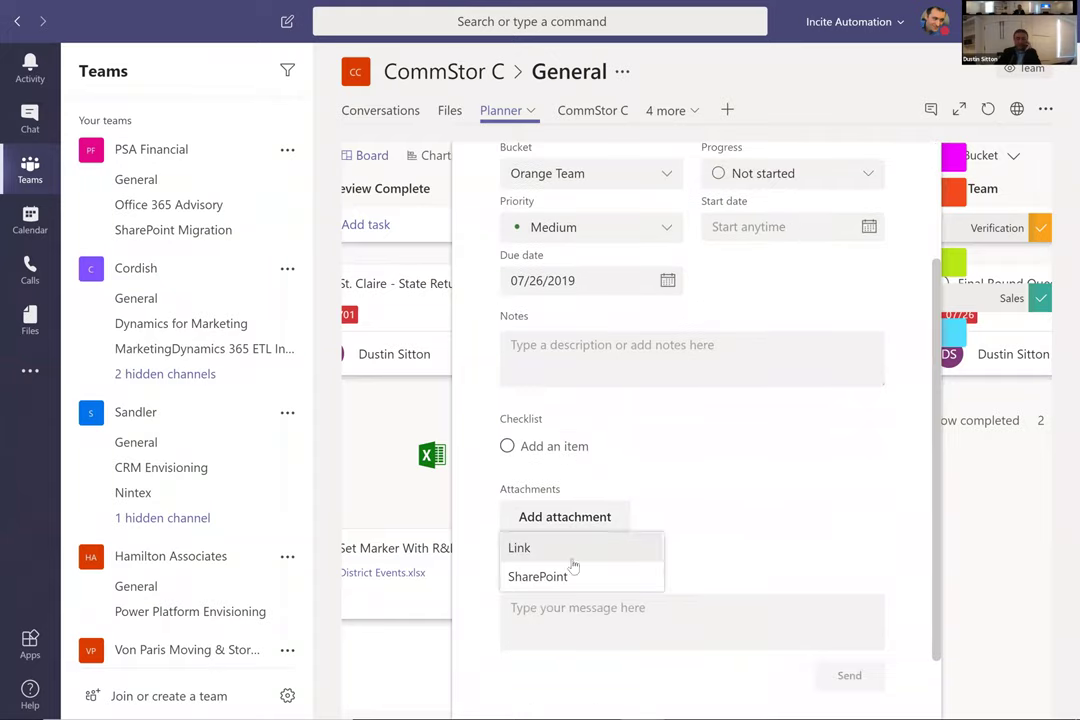
click(566, 576)
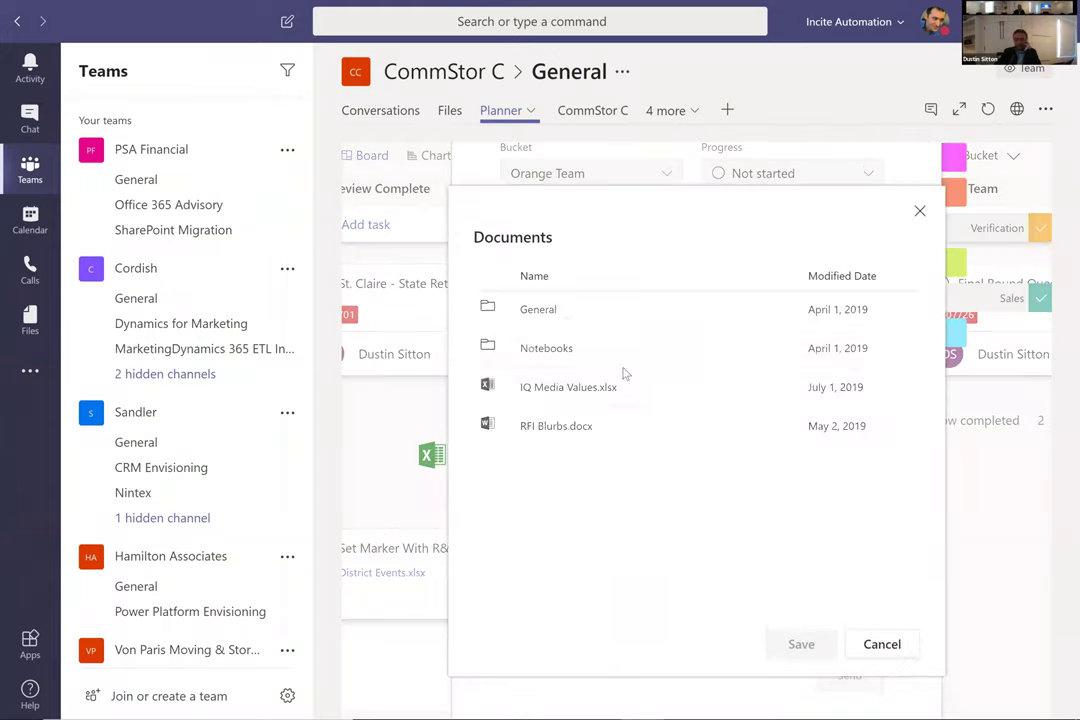
click(556, 315)
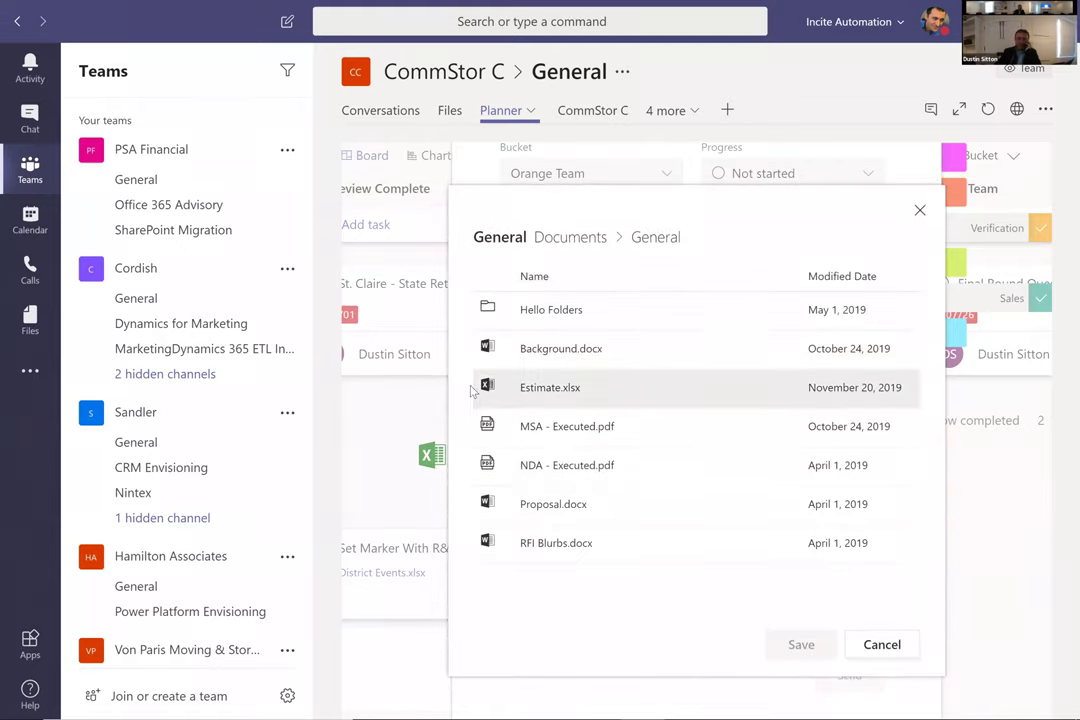
click(522, 389)
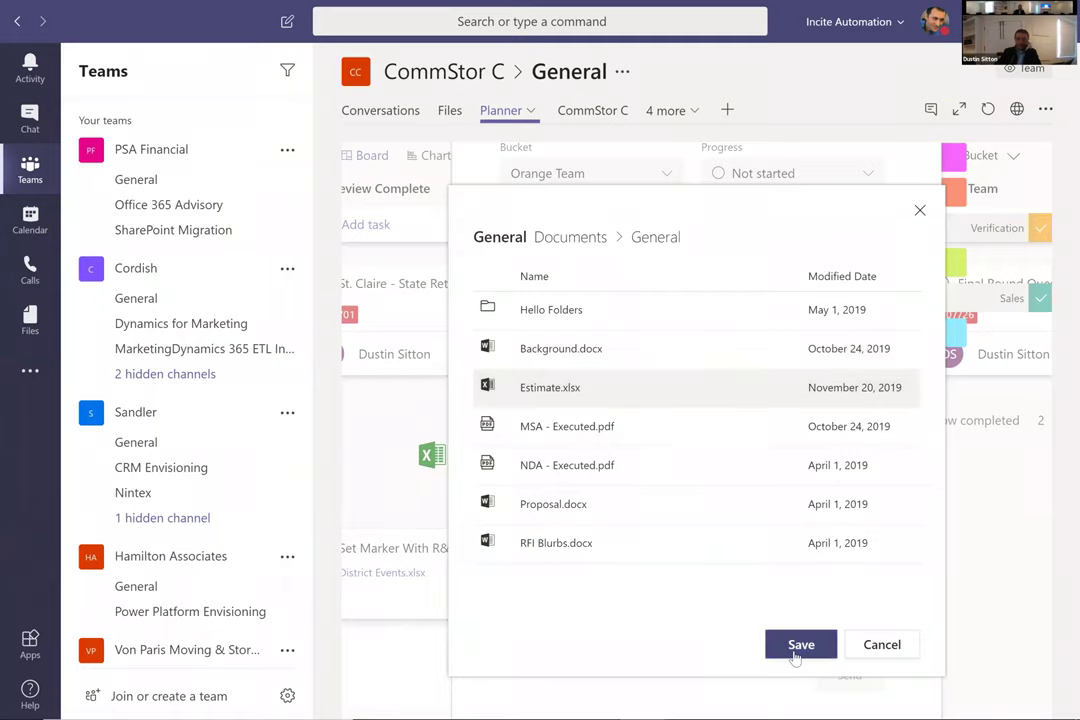
click(796, 649)
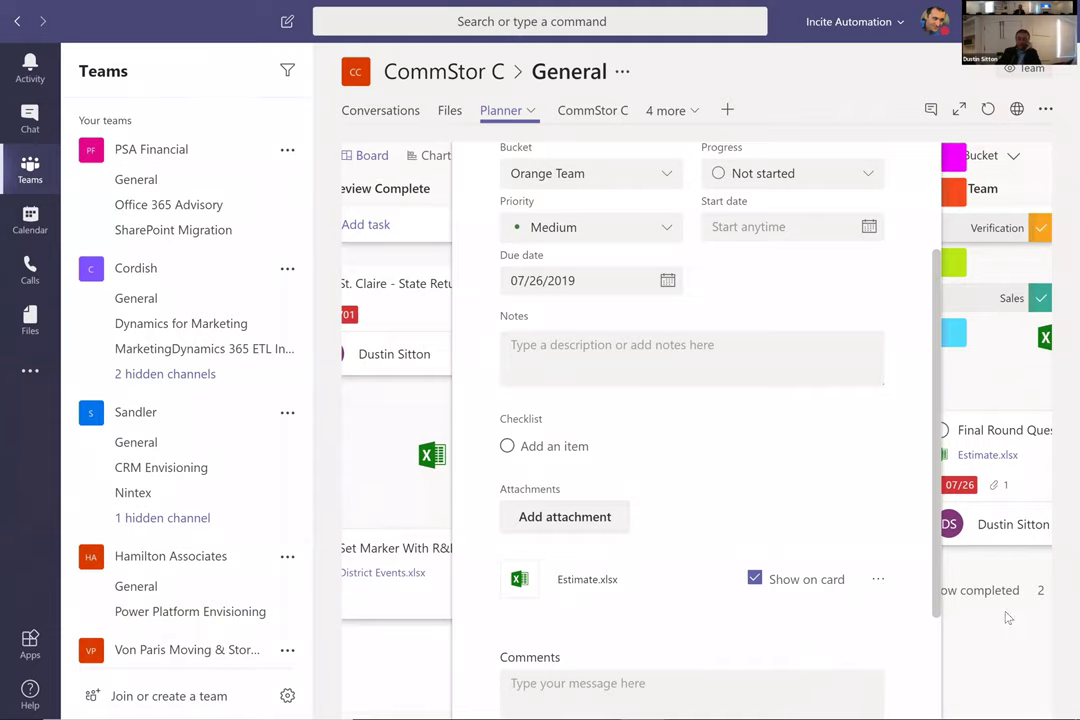
key(Escape)
drag(960, 422, 671, 545)
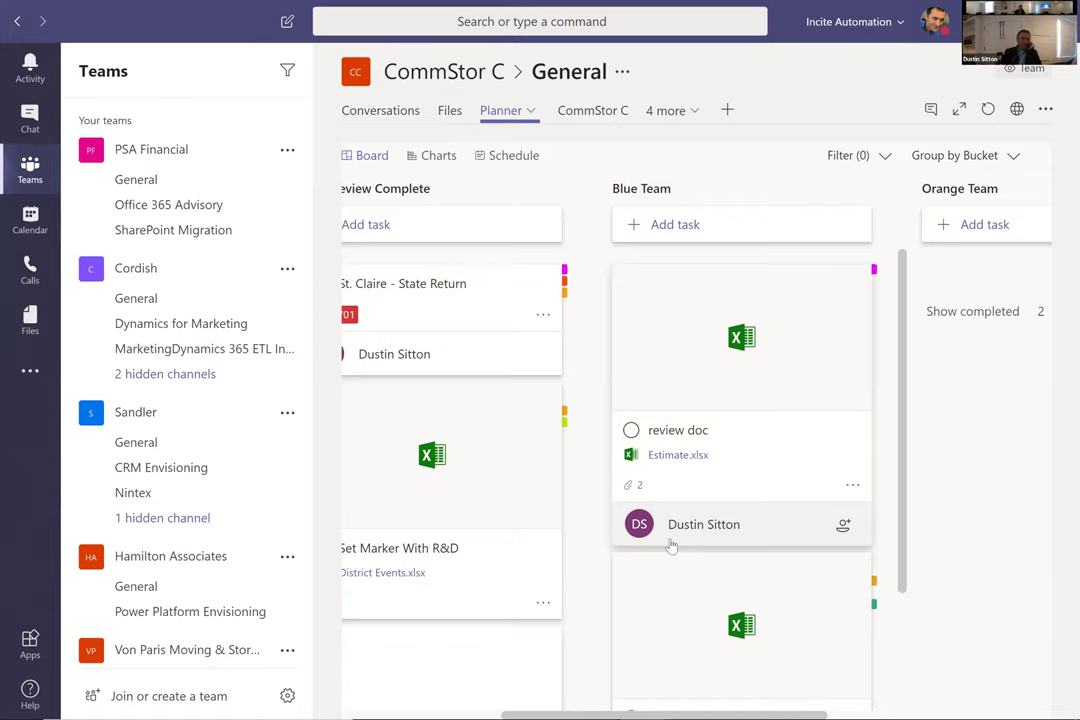
Step: Open the channel's CommStor C notebook tab to its General page
click(683, 111)
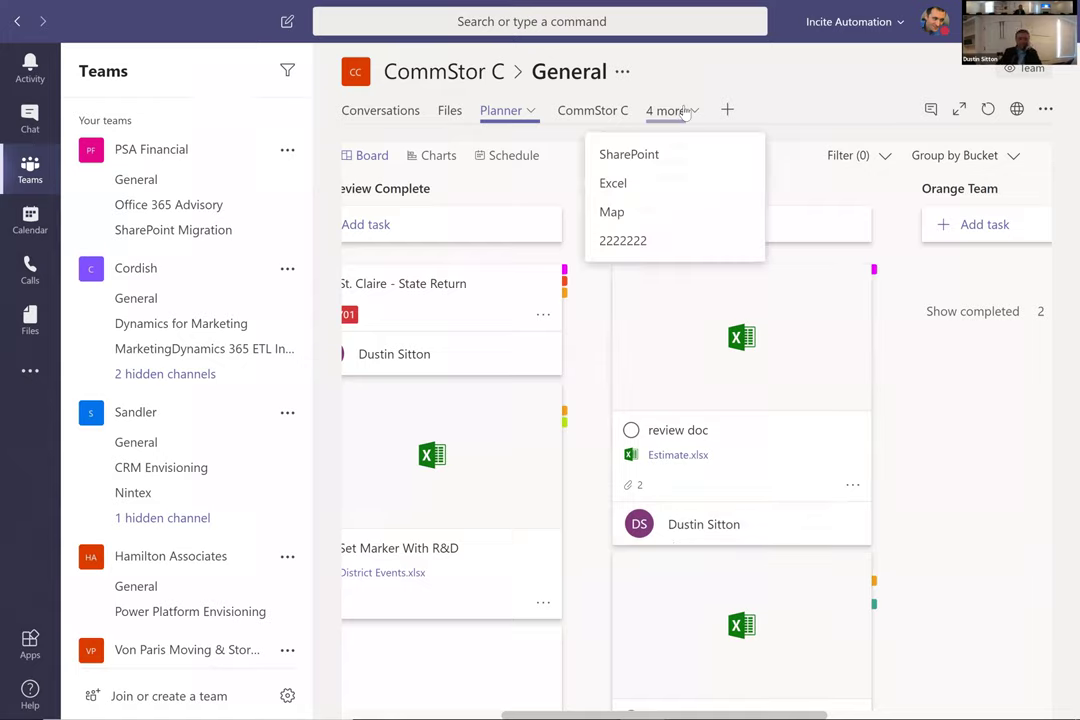
click(786, 80)
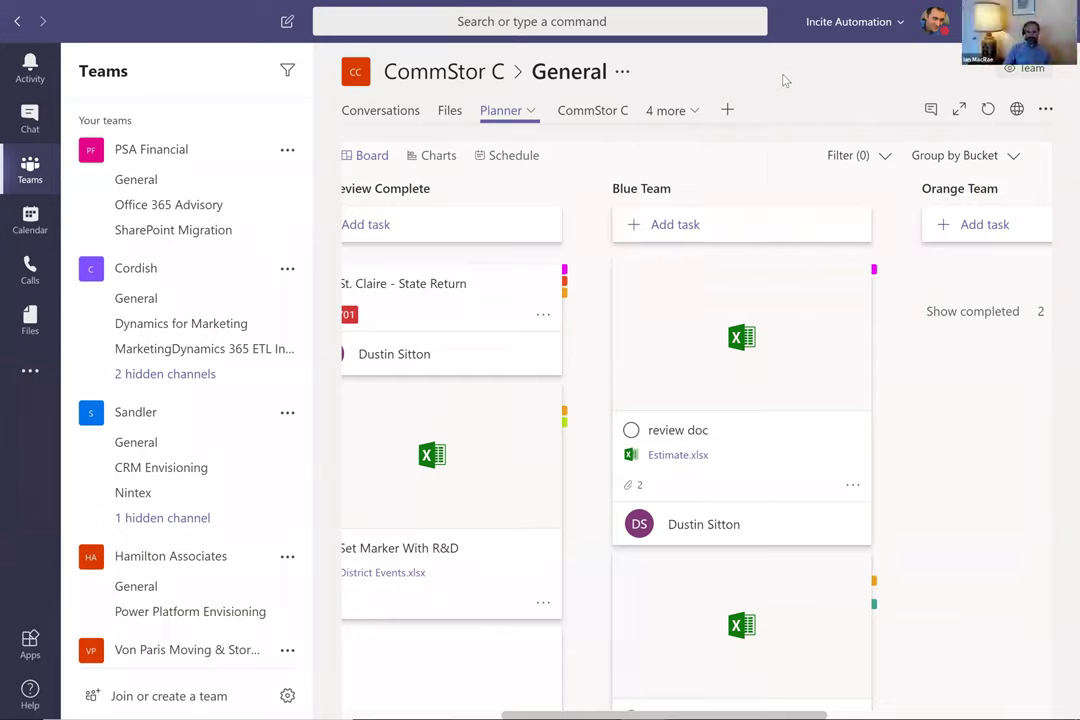
click(609, 109)
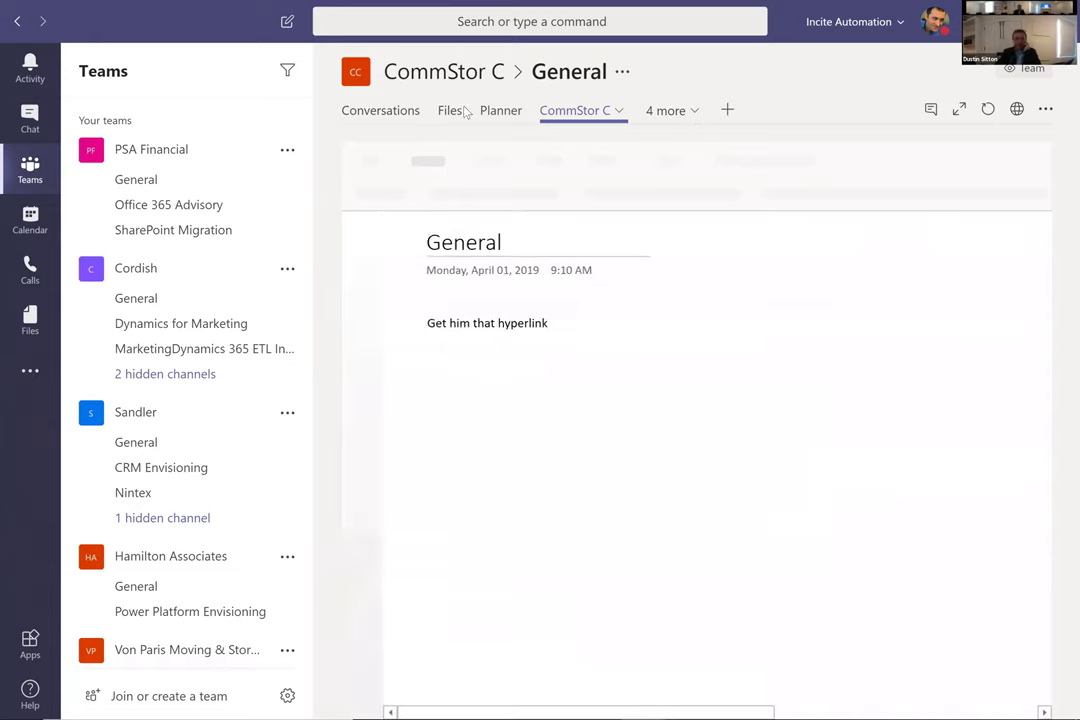
click(664, 111)
click(625, 254)
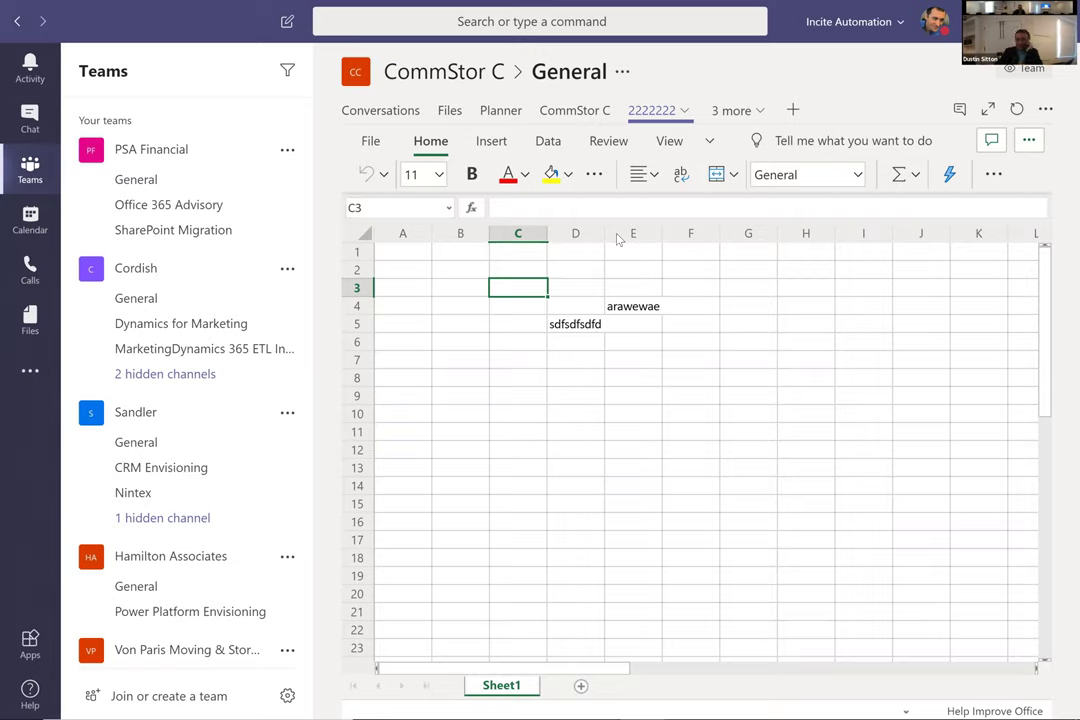
click(566, 111)
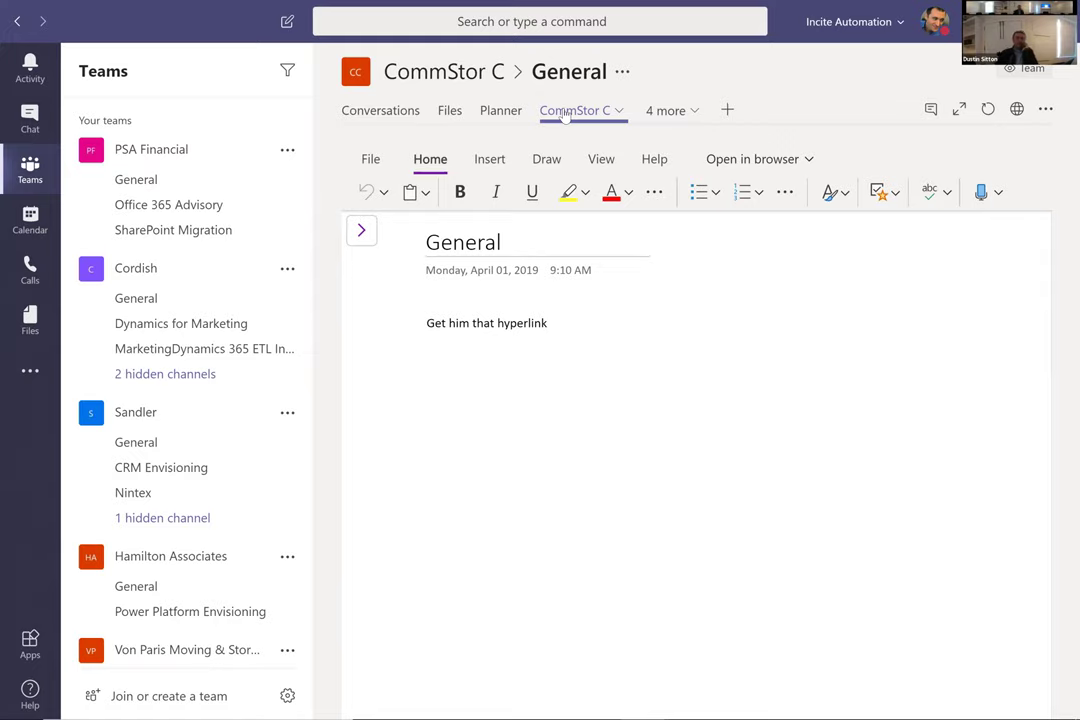
click(117, 447)
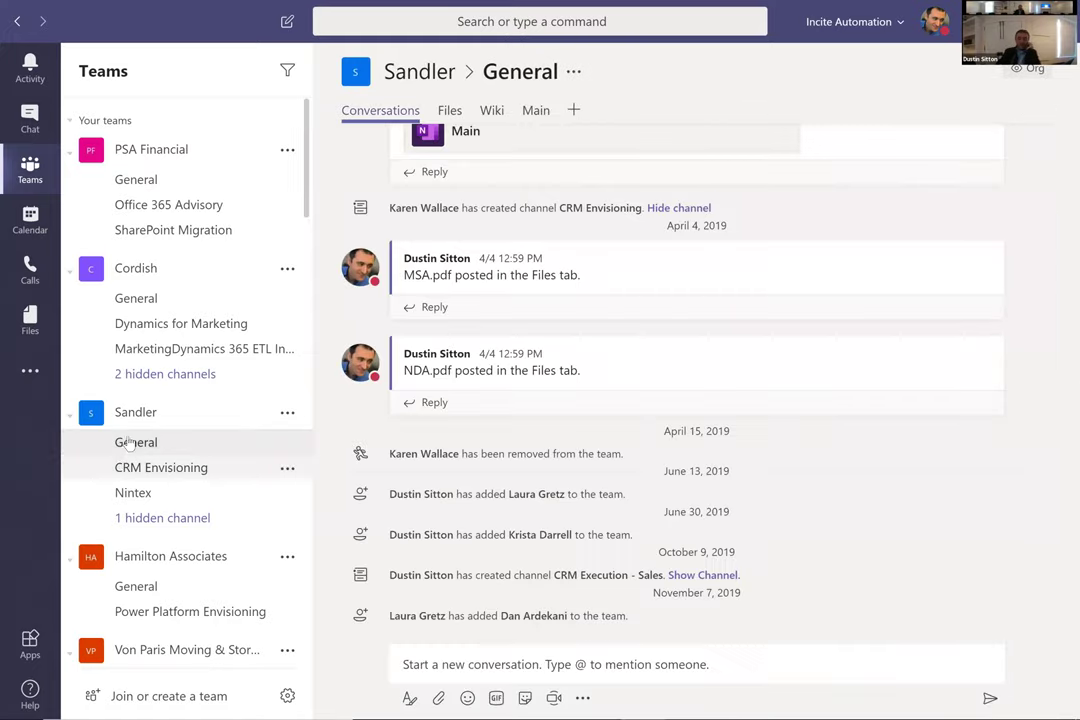
click(135, 300)
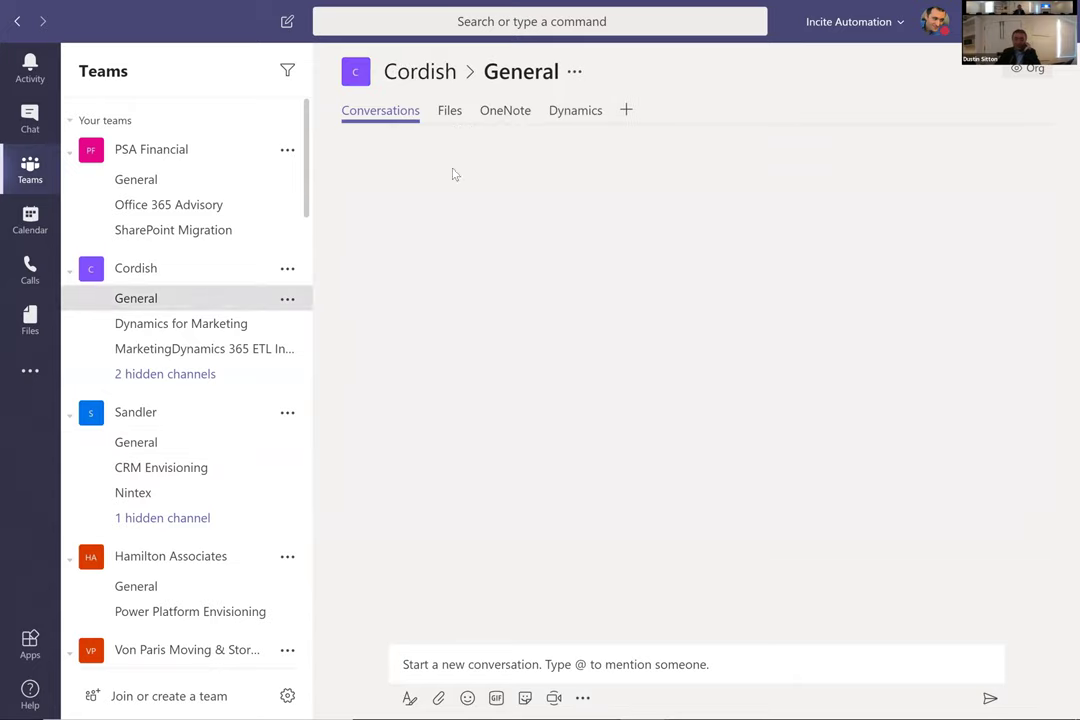
click(560, 114)
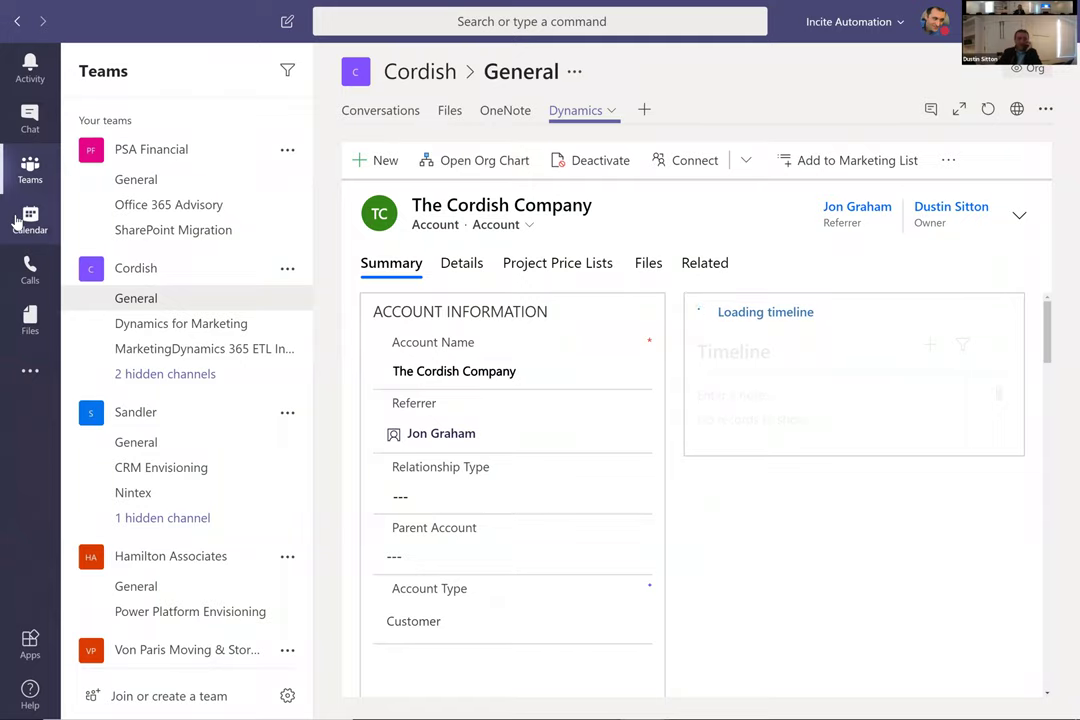
Step: Search Teams for 'excel' and filter the results to matching files
click(430, 24)
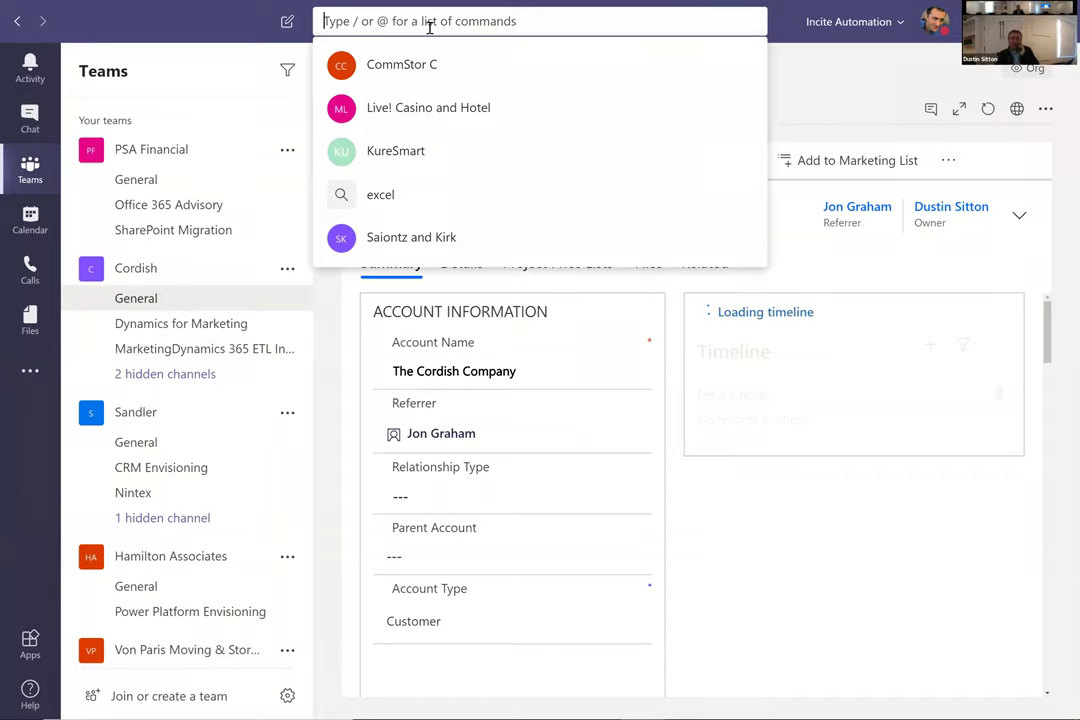
text(e)
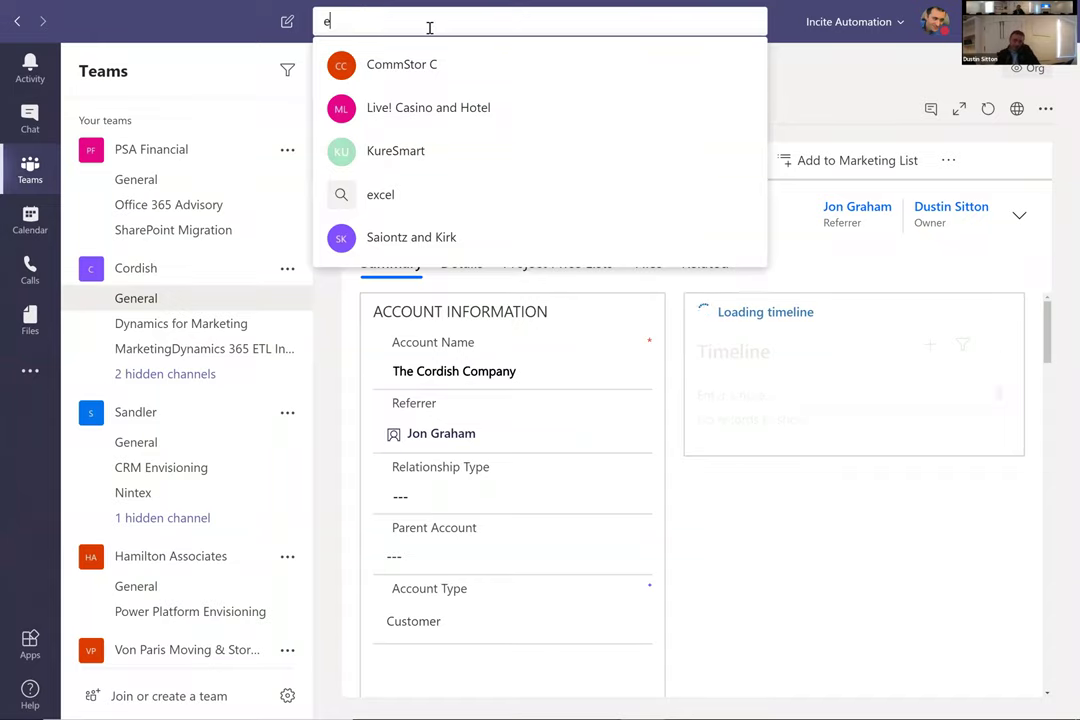
text(xcel)
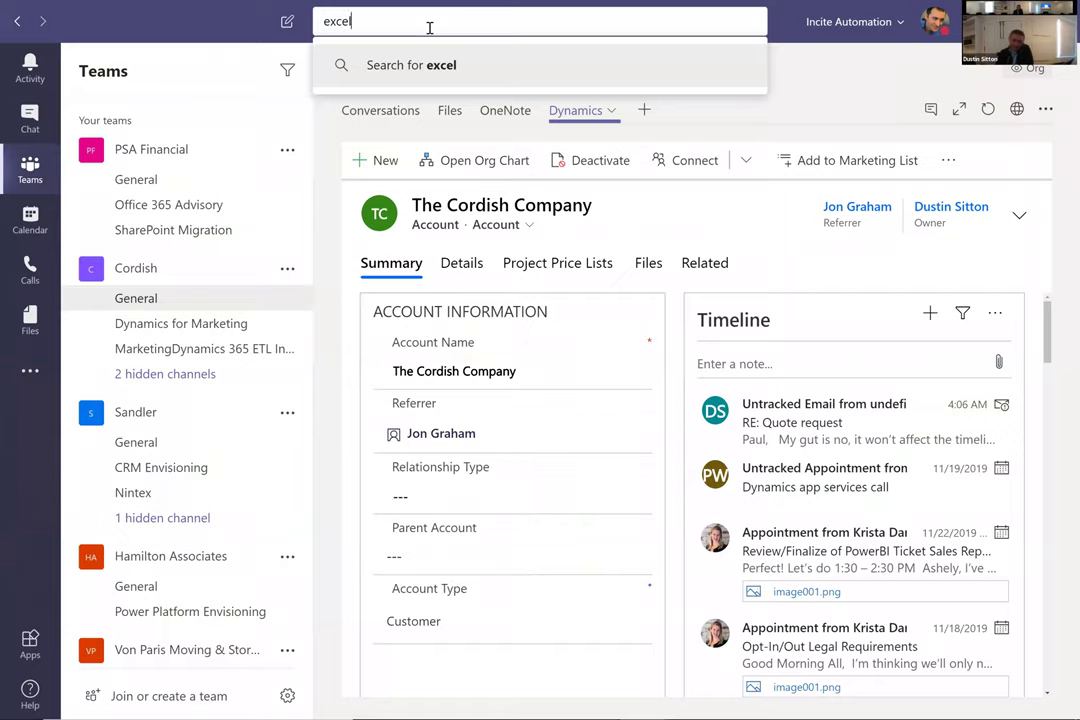
key(Return)
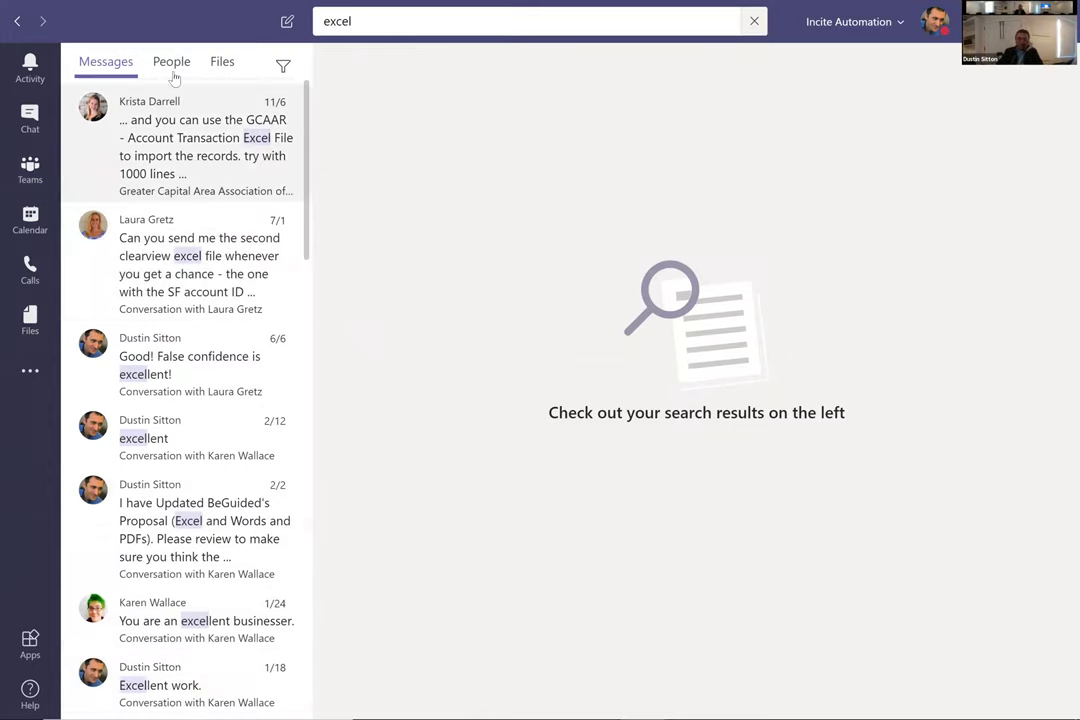
click(220, 64)
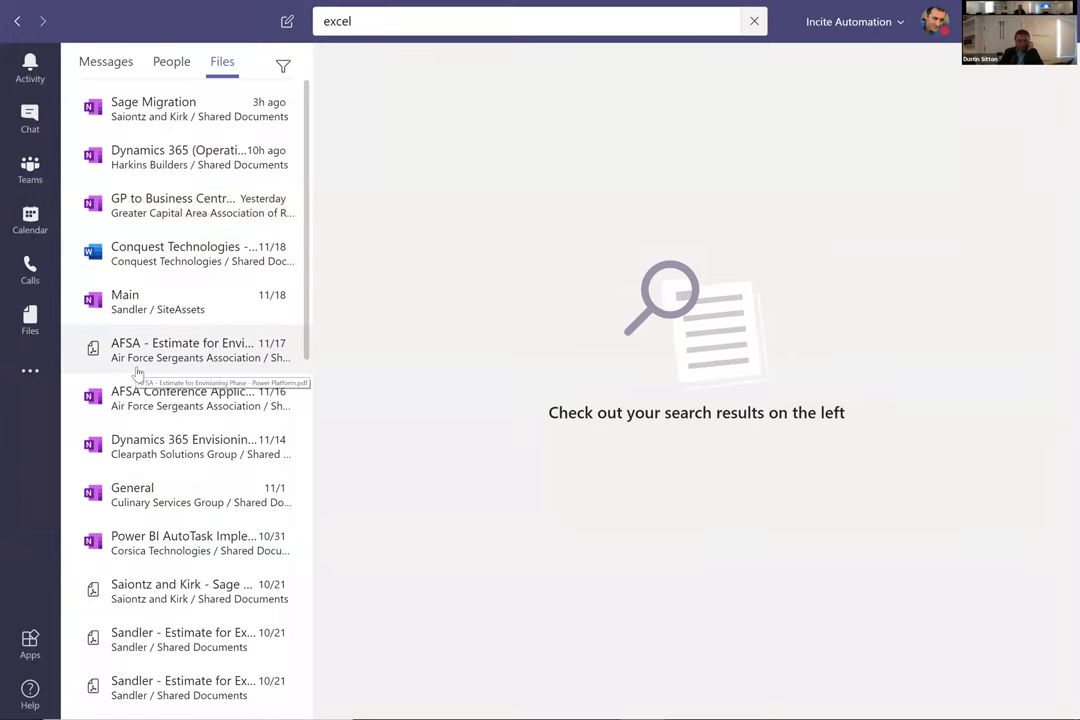
scroll(140, 412, down, 2)
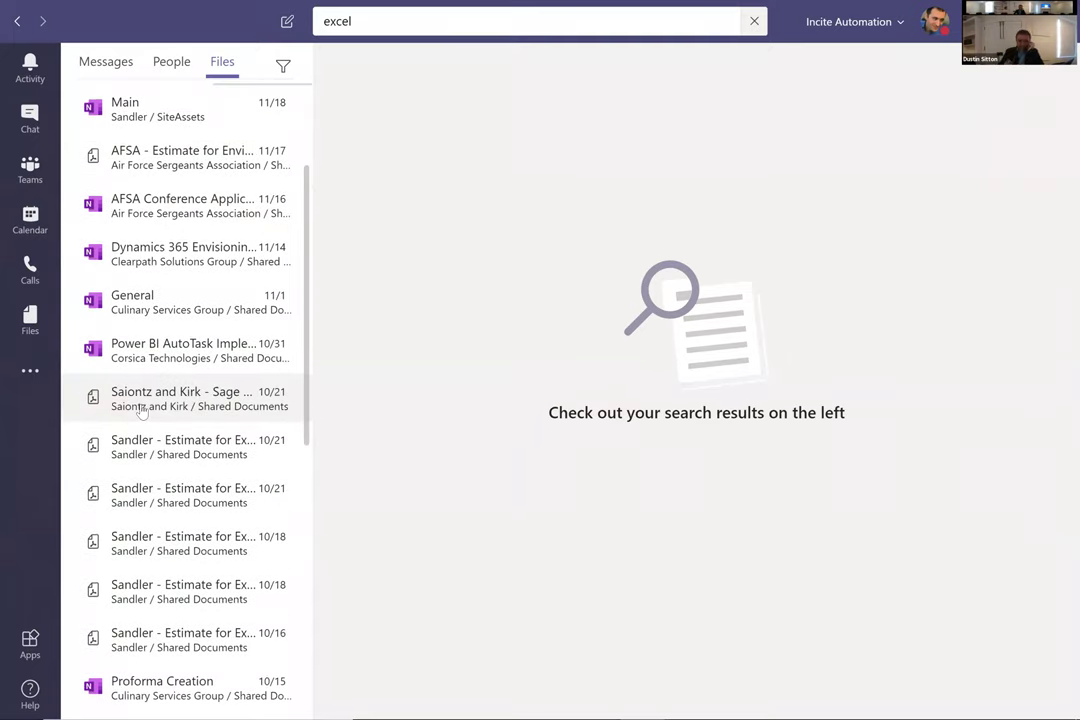
scroll(140, 412, up, 2)
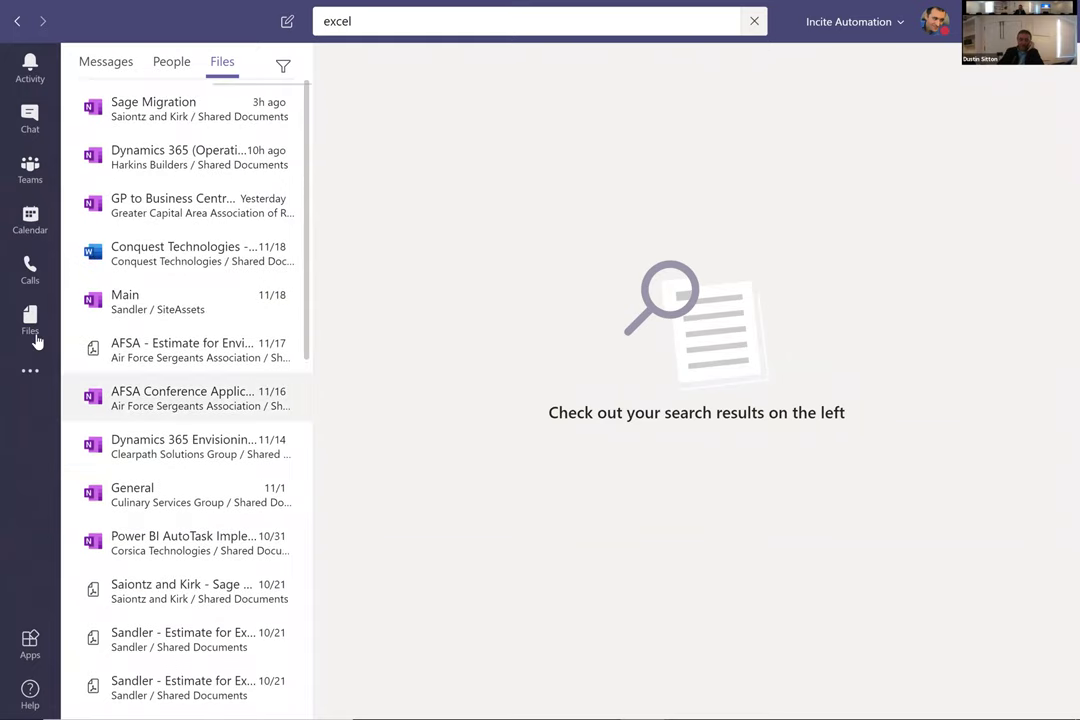
Step: Browse the Files Recent list, topped by Estimate.xlsx and the CommStor C notebook
click(32, 325)
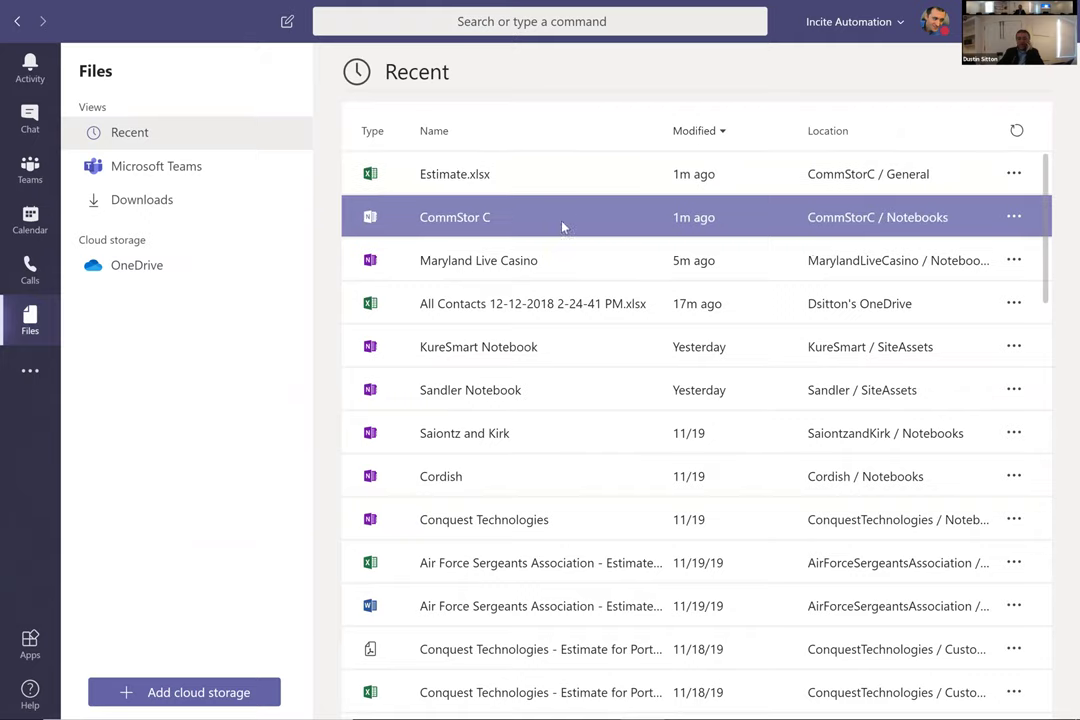
scroll(568, 415, down, 5)
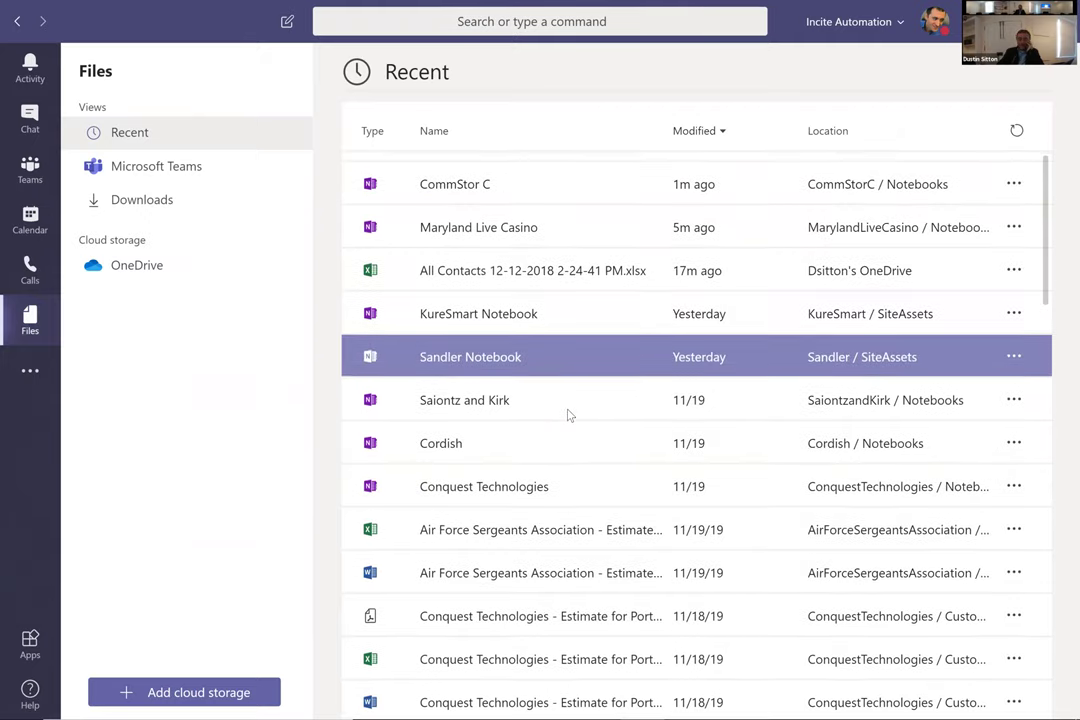
scroll(570, 415, down, 5)
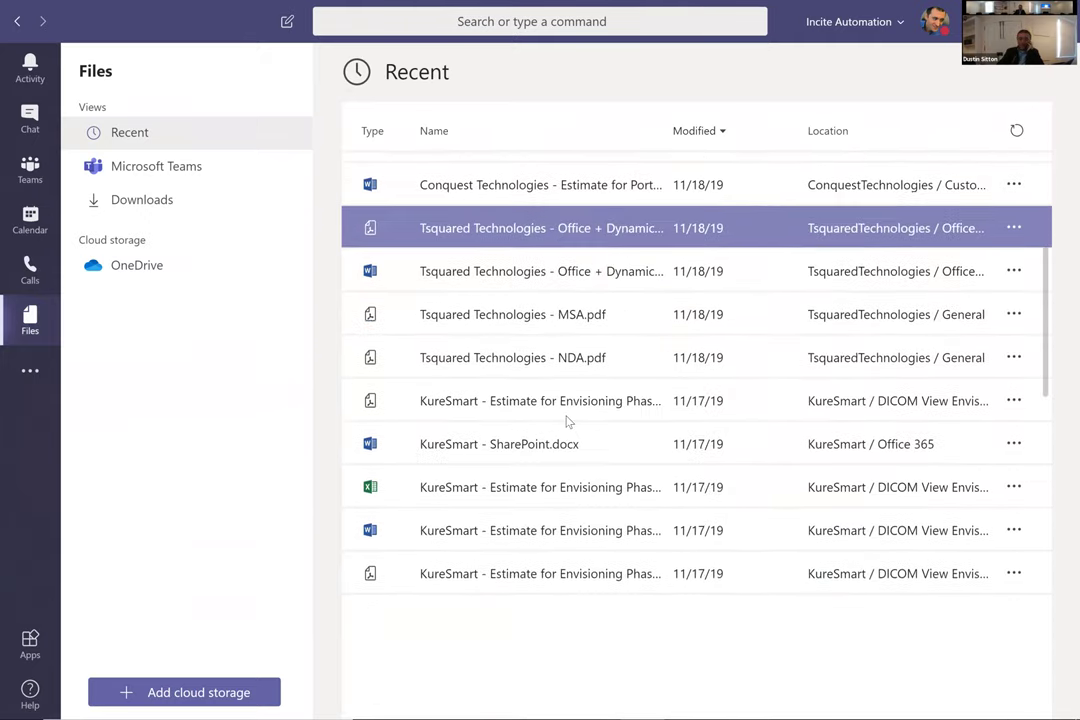
scroll(582, 394, up, 10)
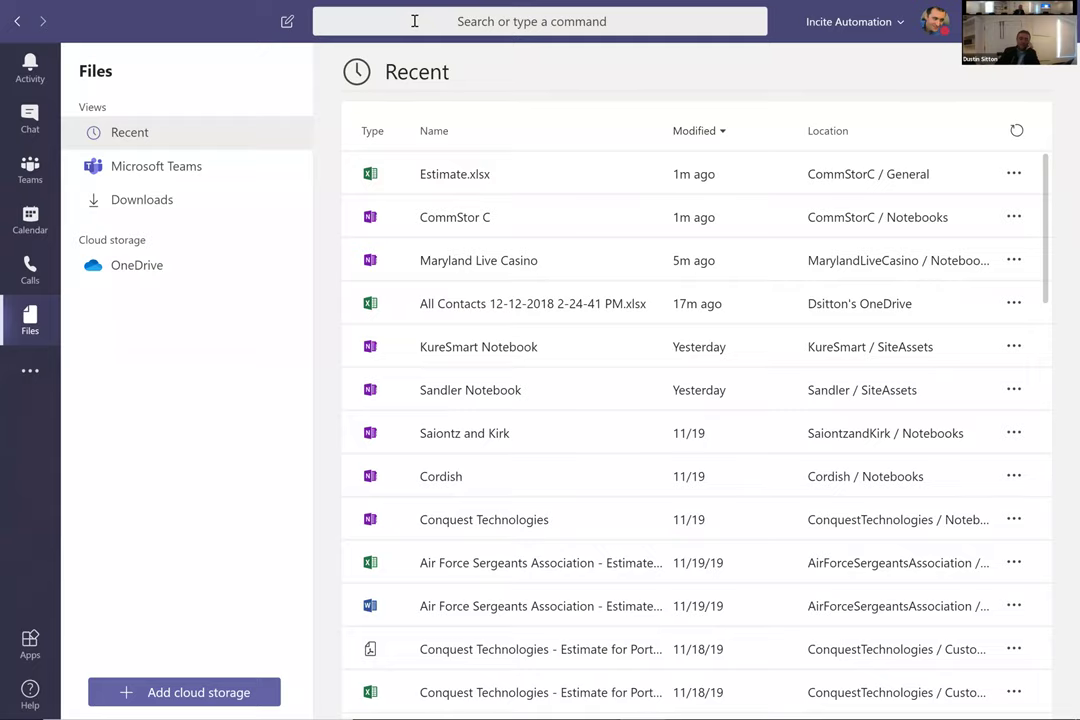
Step: Return to the Cordish General channel and open its OneNote tab
click(30, 165)
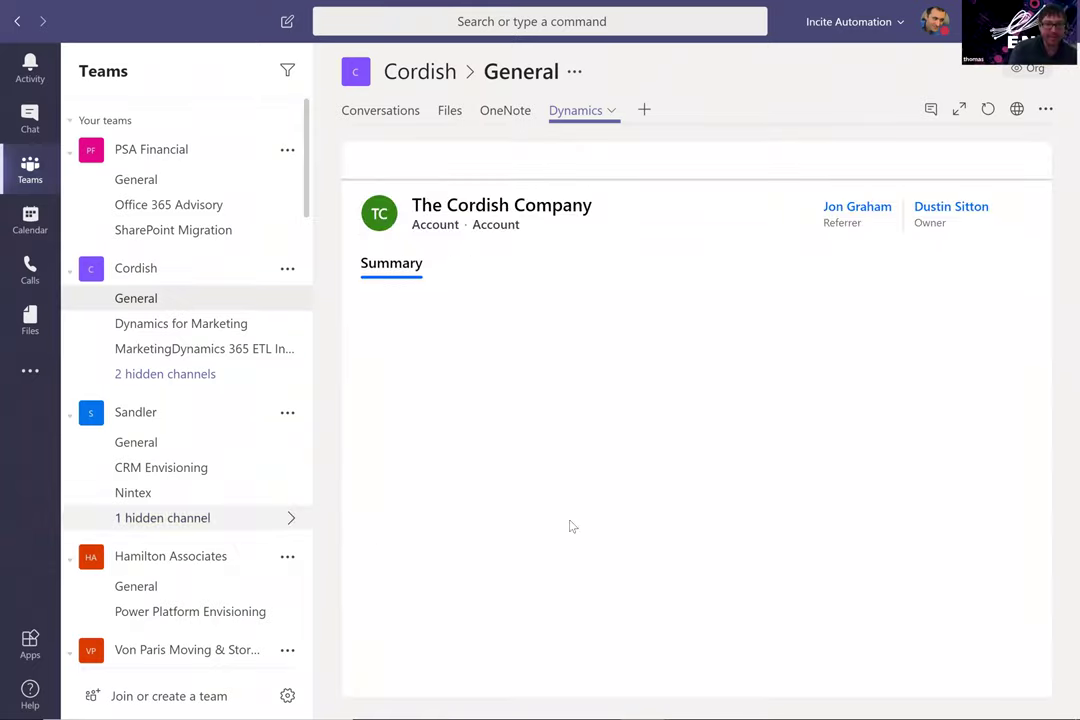
click(506, 111)
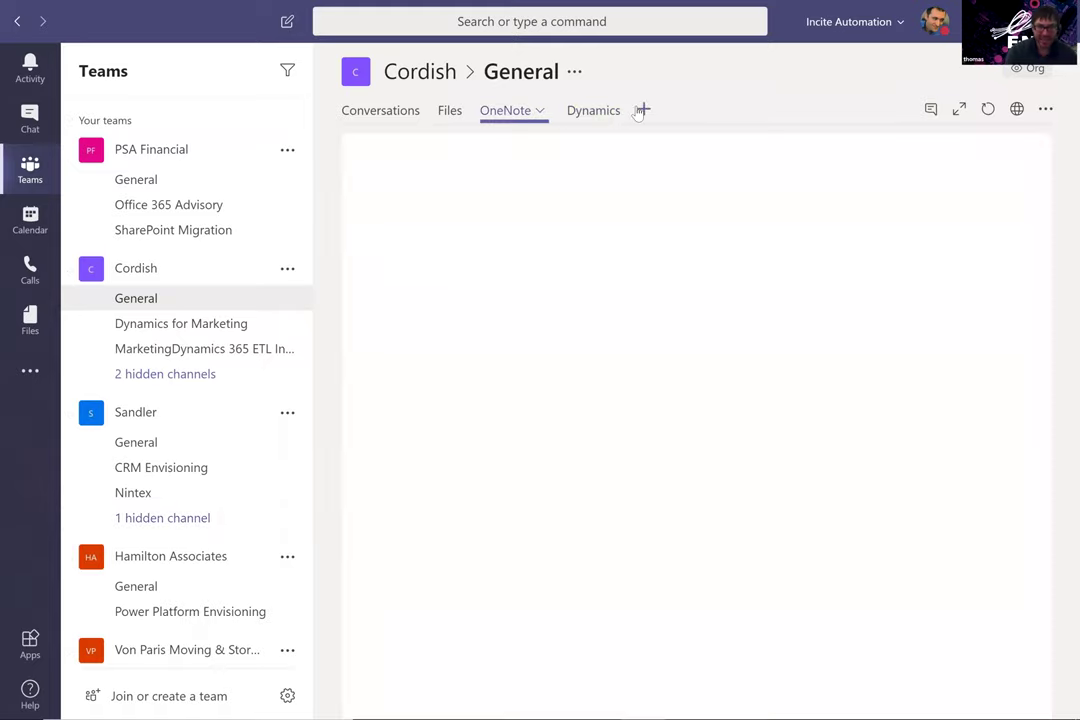
click(643, 110)
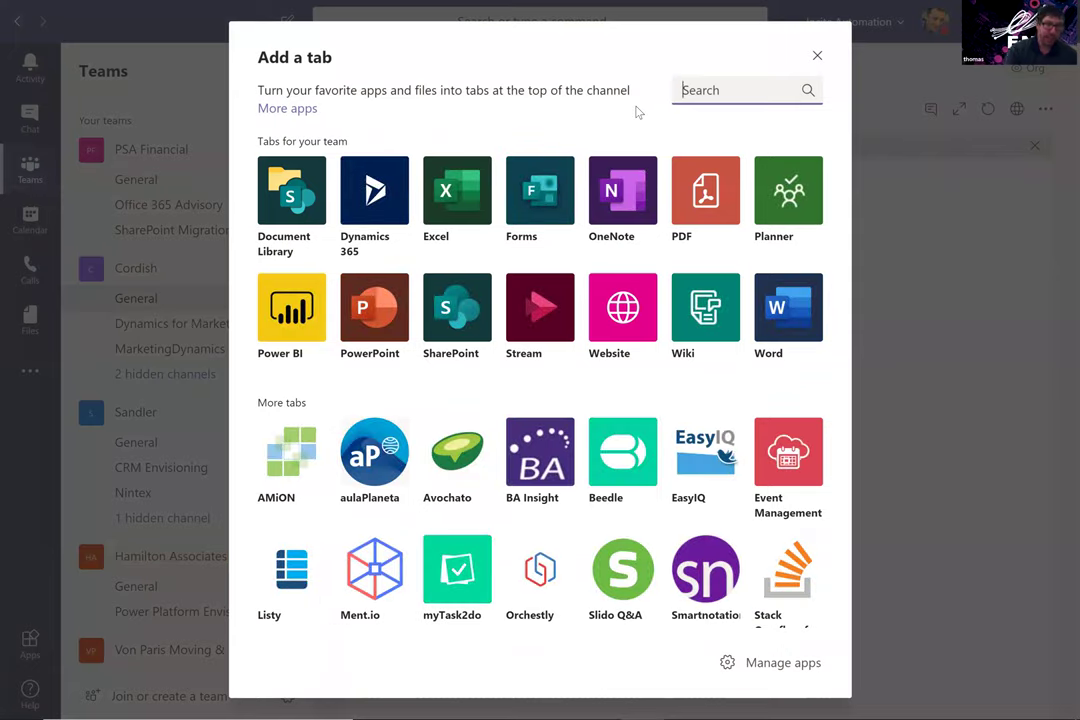
text(zen)
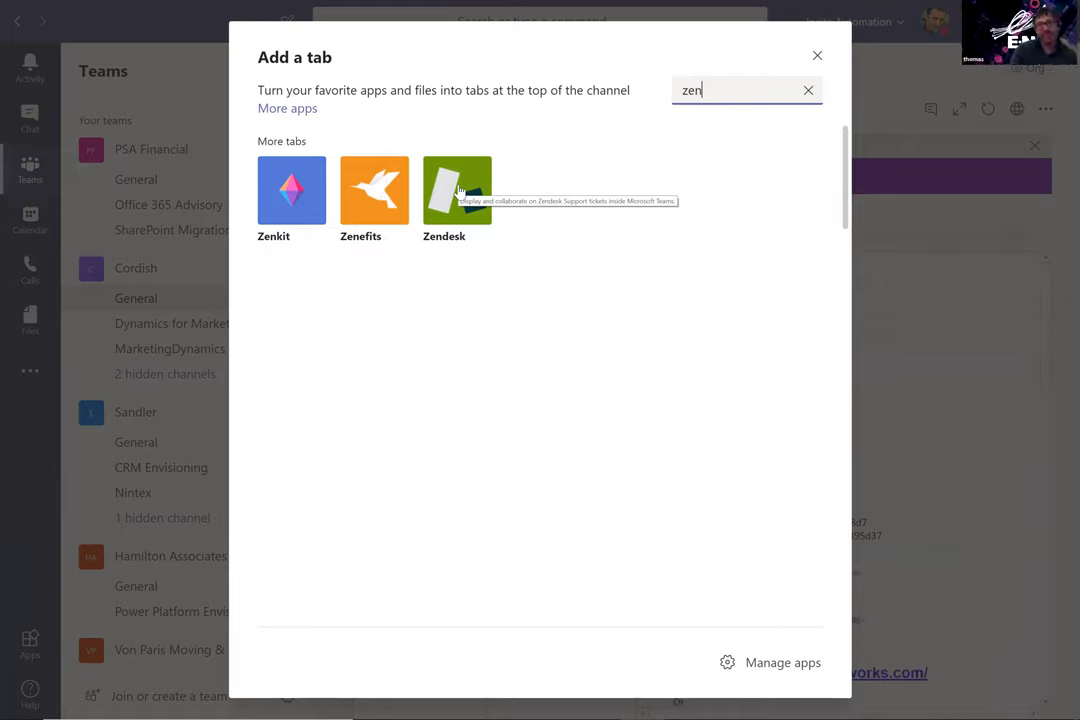
click(458, 190)
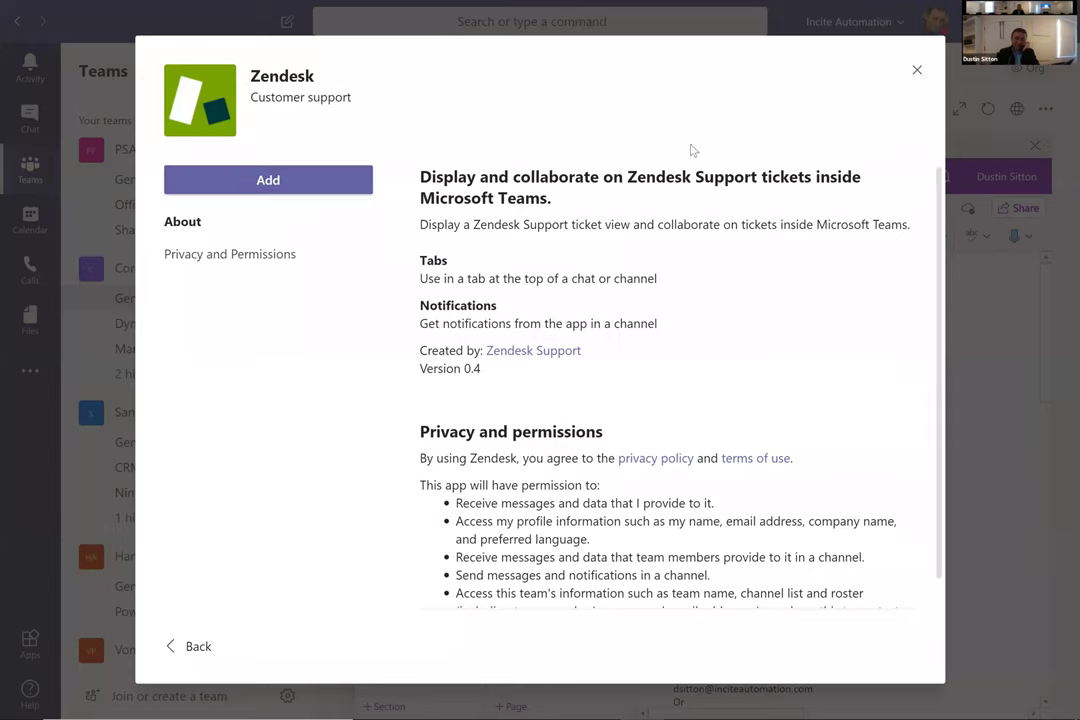
key(Escape)
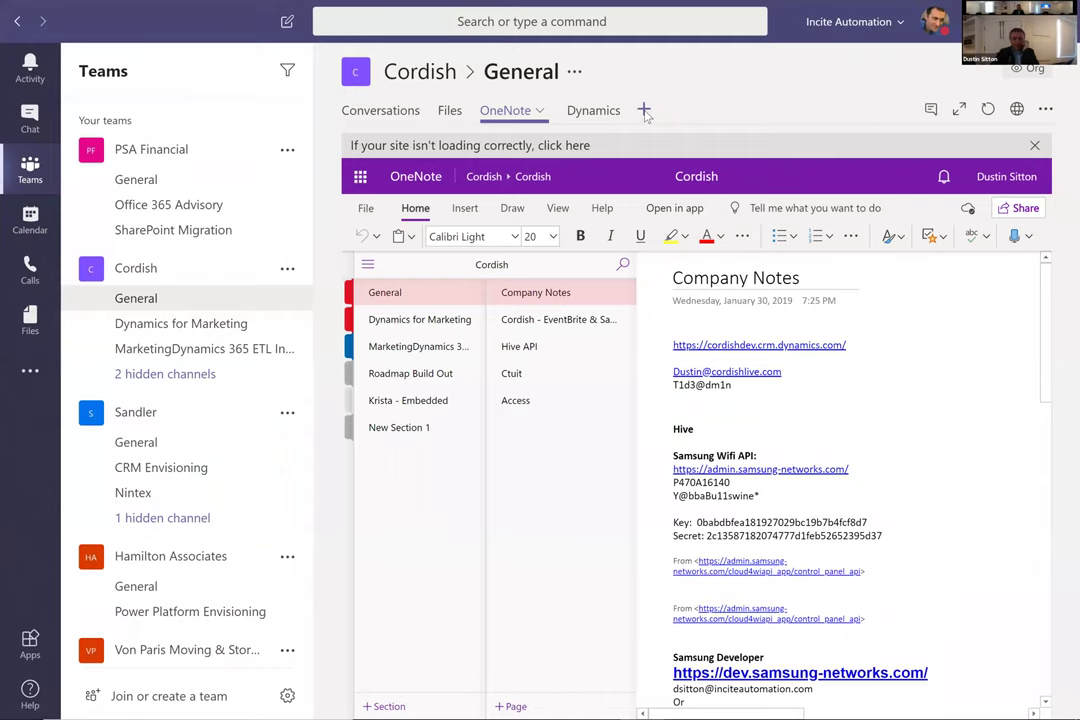
click(644, 111)
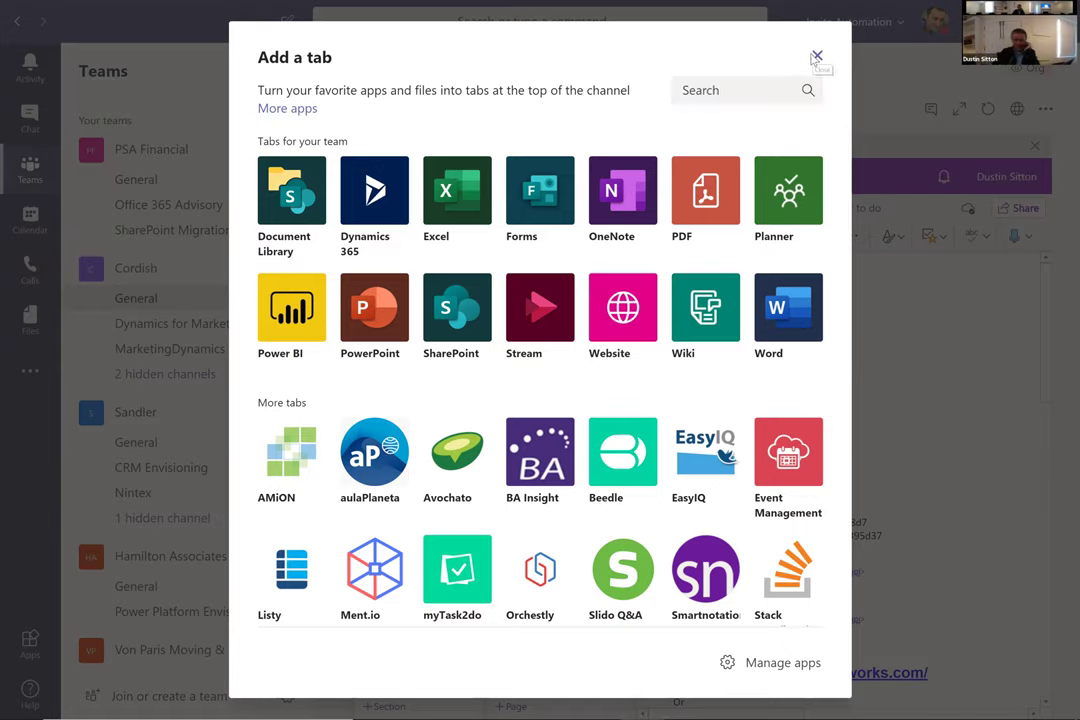
click(816, 57)
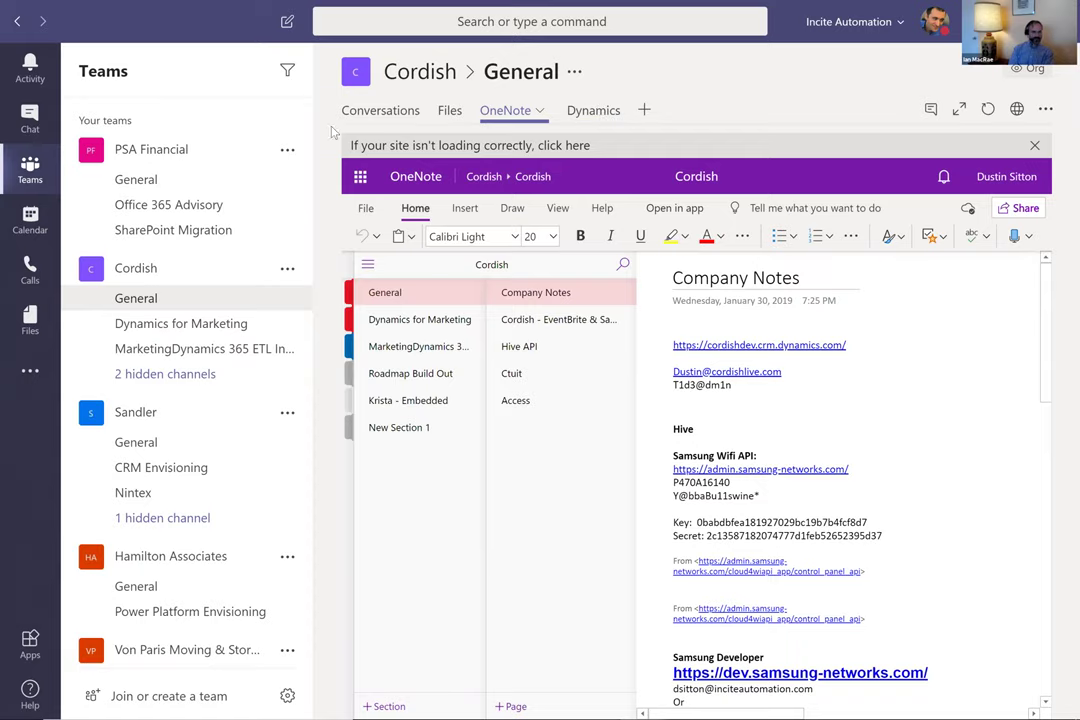
Step: Open the Cordish - EventBrite & Samsung Wifi API Info page and click into its endpoint notes
click(527, 320)
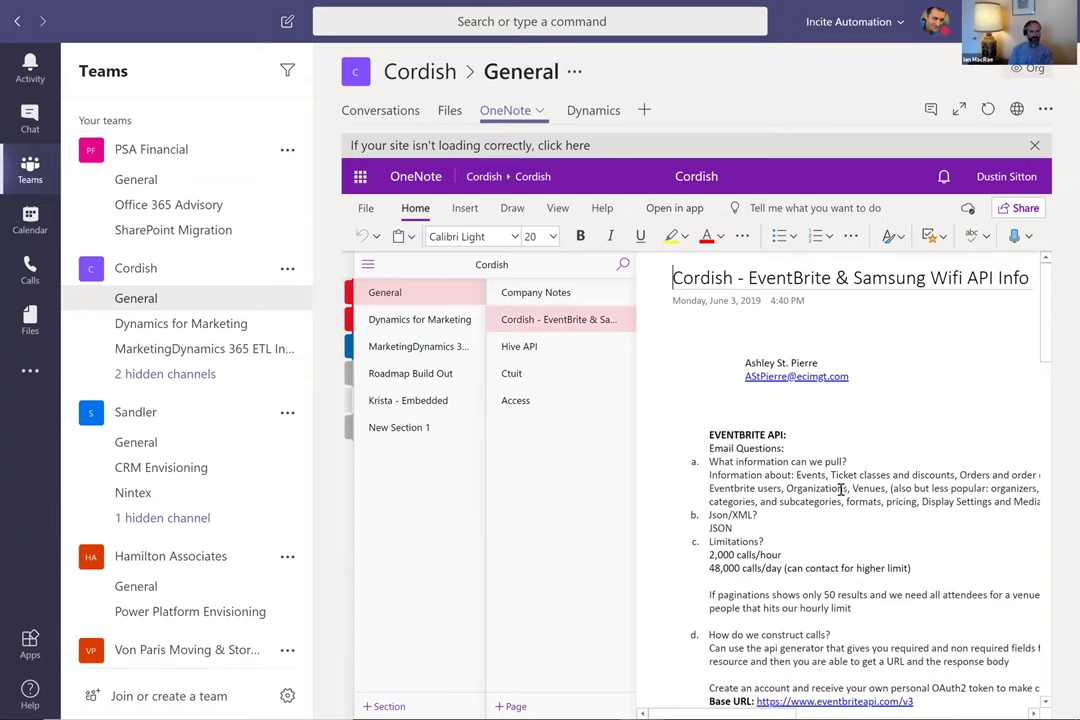
scroll(841, 488, down, 5)
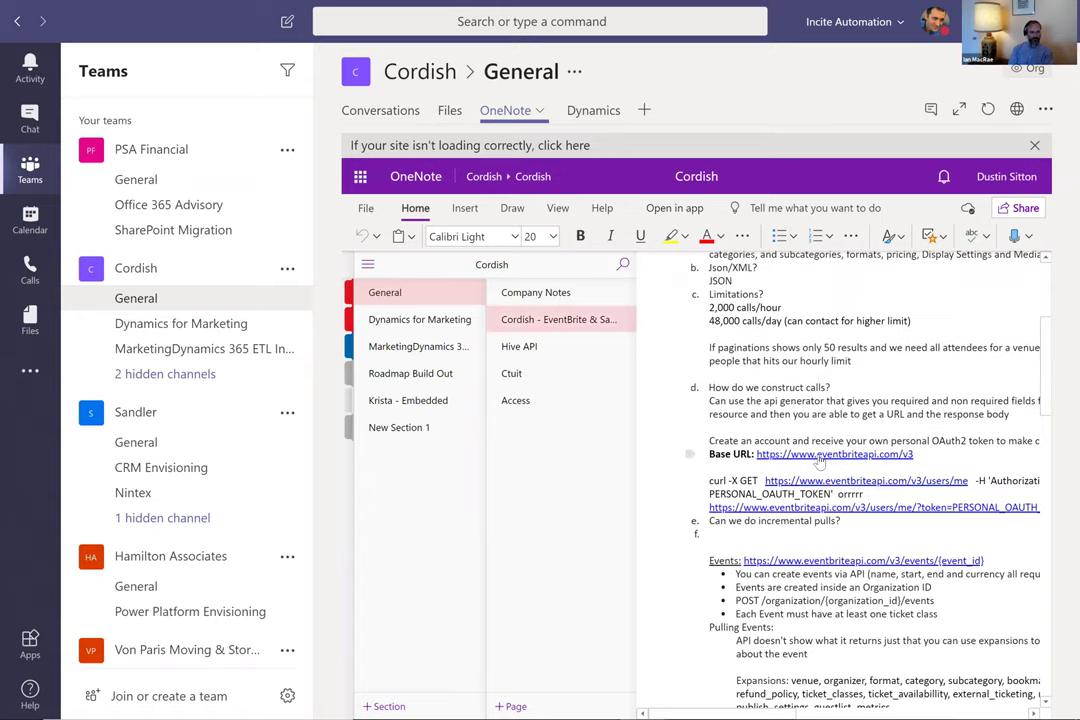
scroll(818, 458, down, 8)
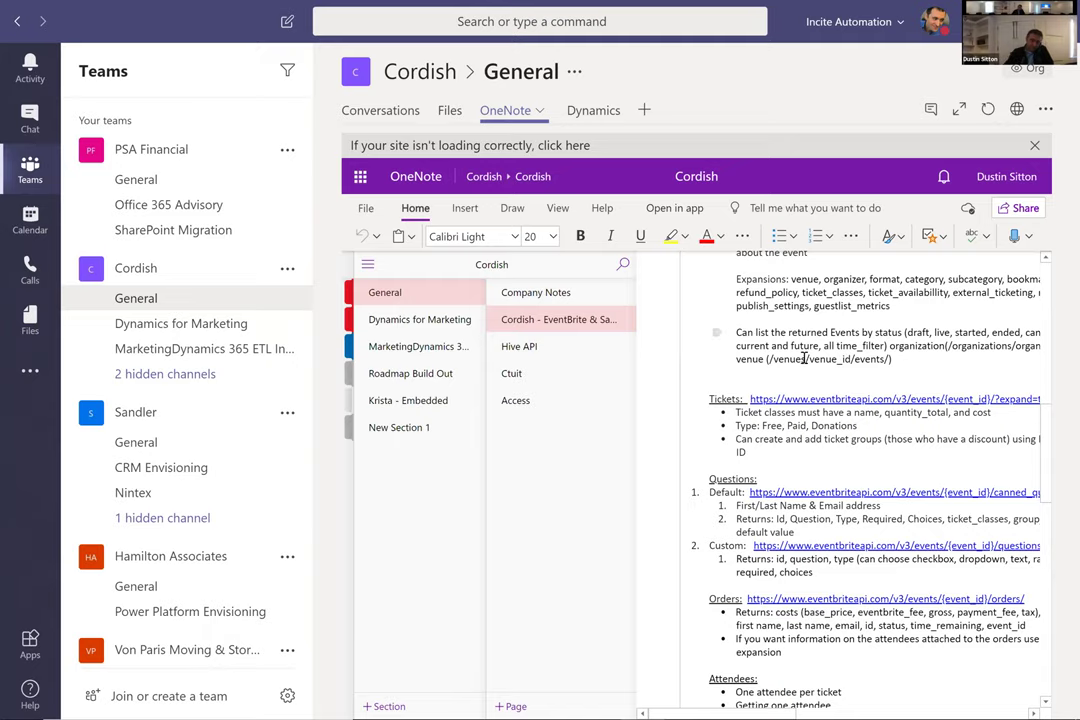
click(806, 358)
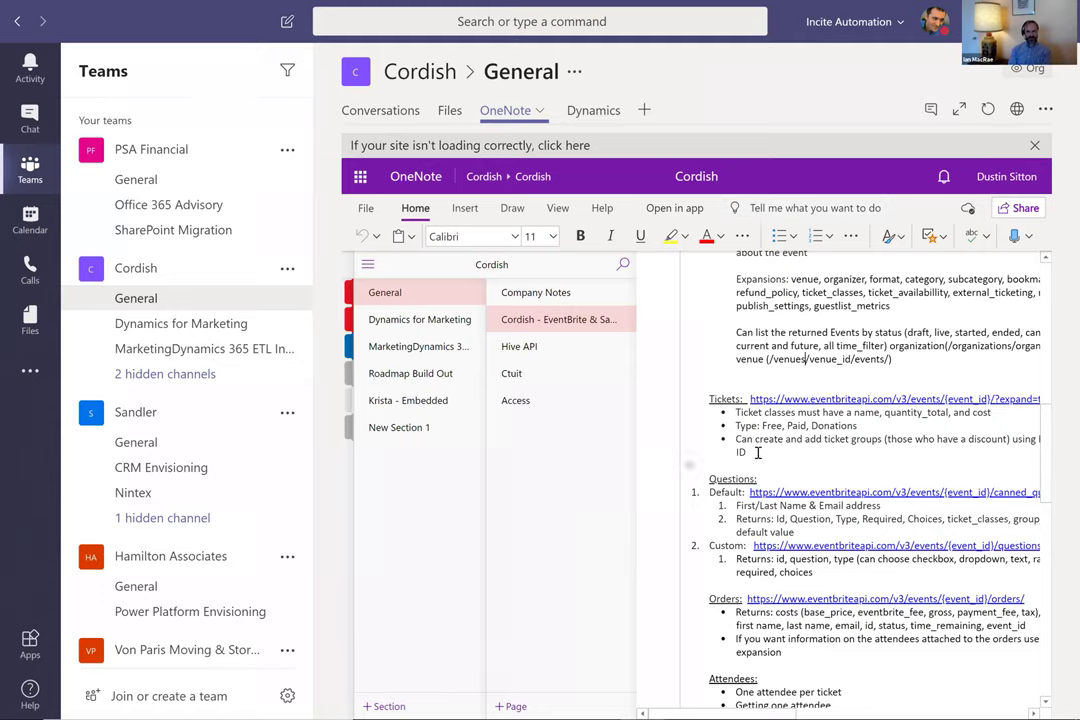
click(908, 371)
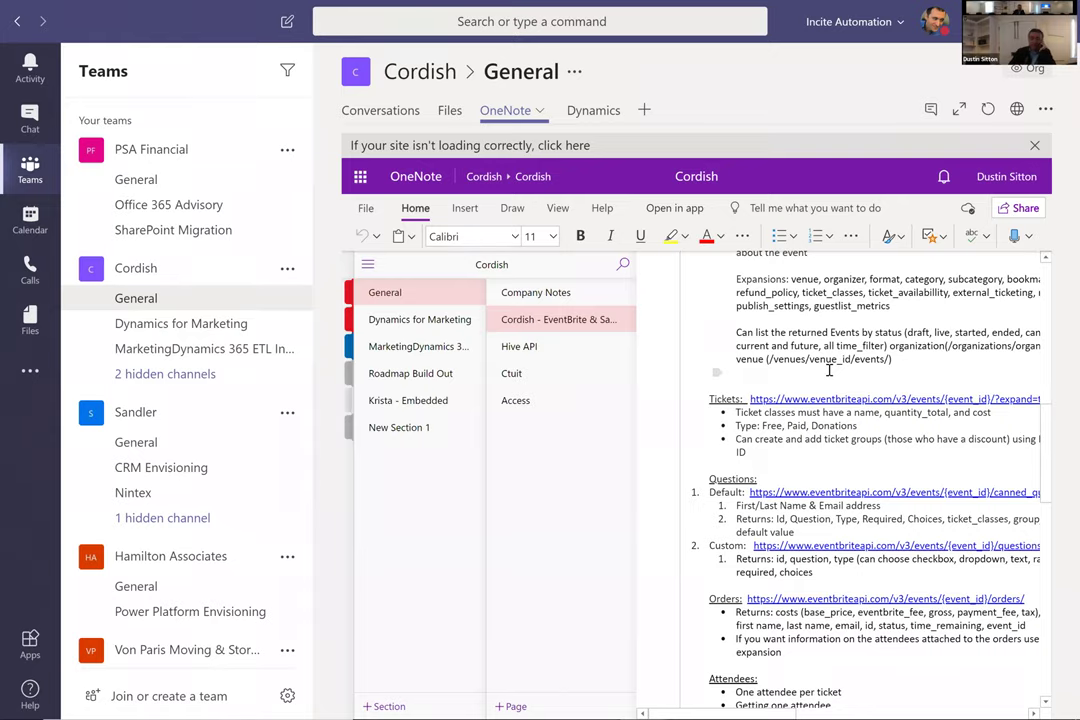
Step: Briefly show the channel conversation to start a reply, then switch to Calls speed dial
click(940, 117)
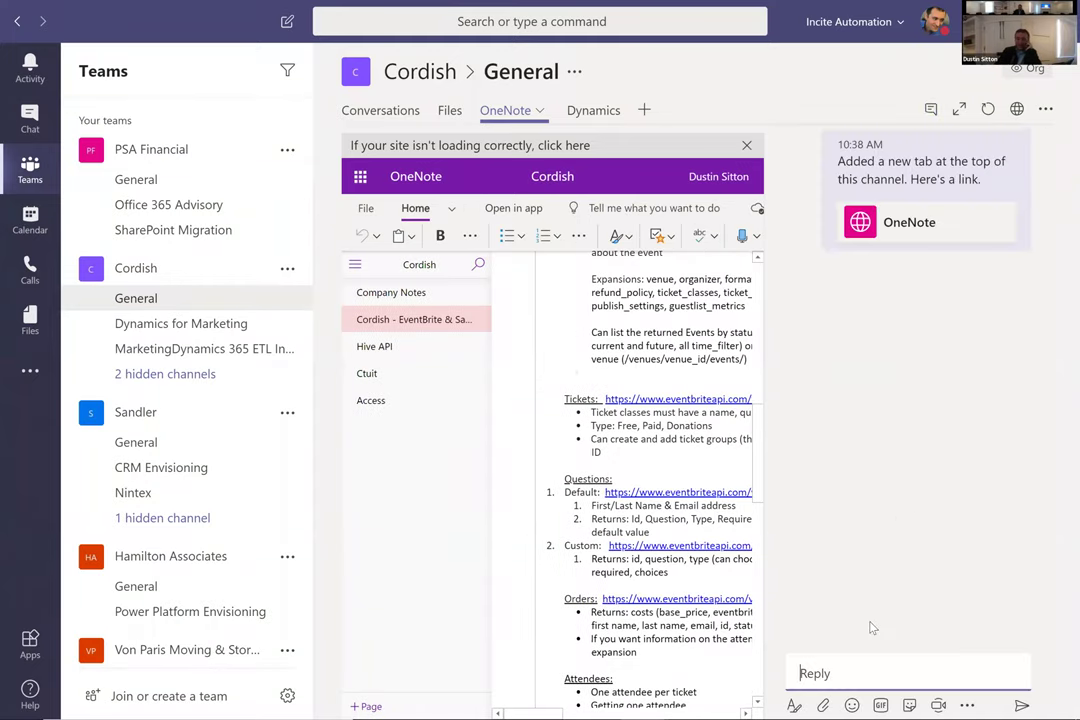
click(832, 674)
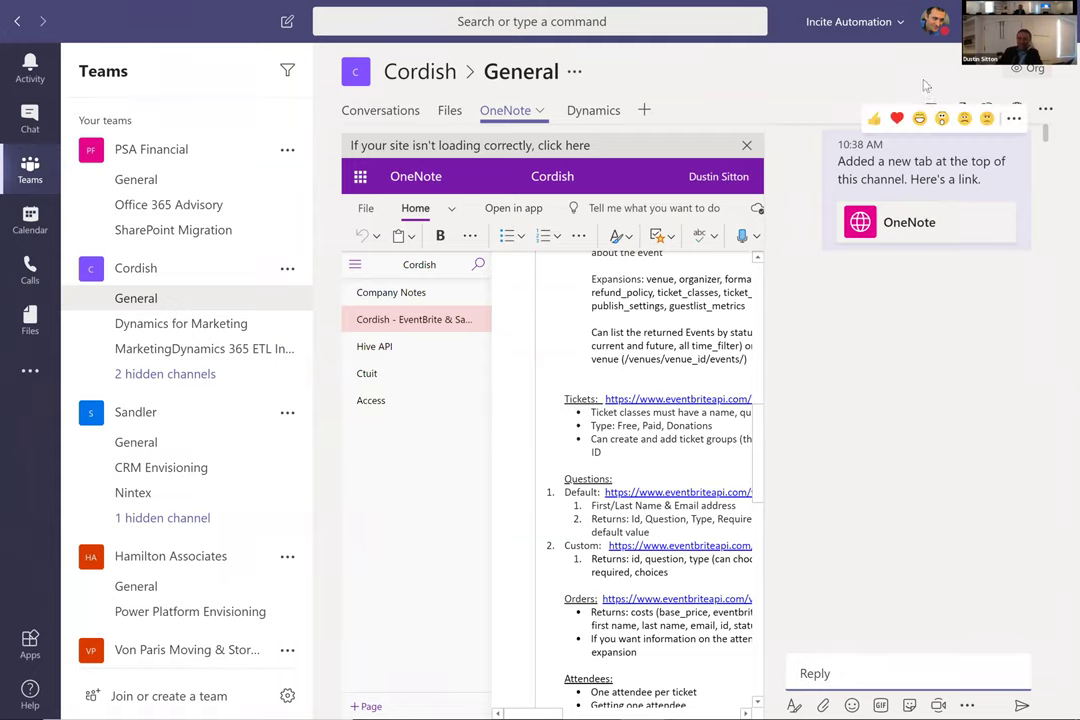
click(930, 109)
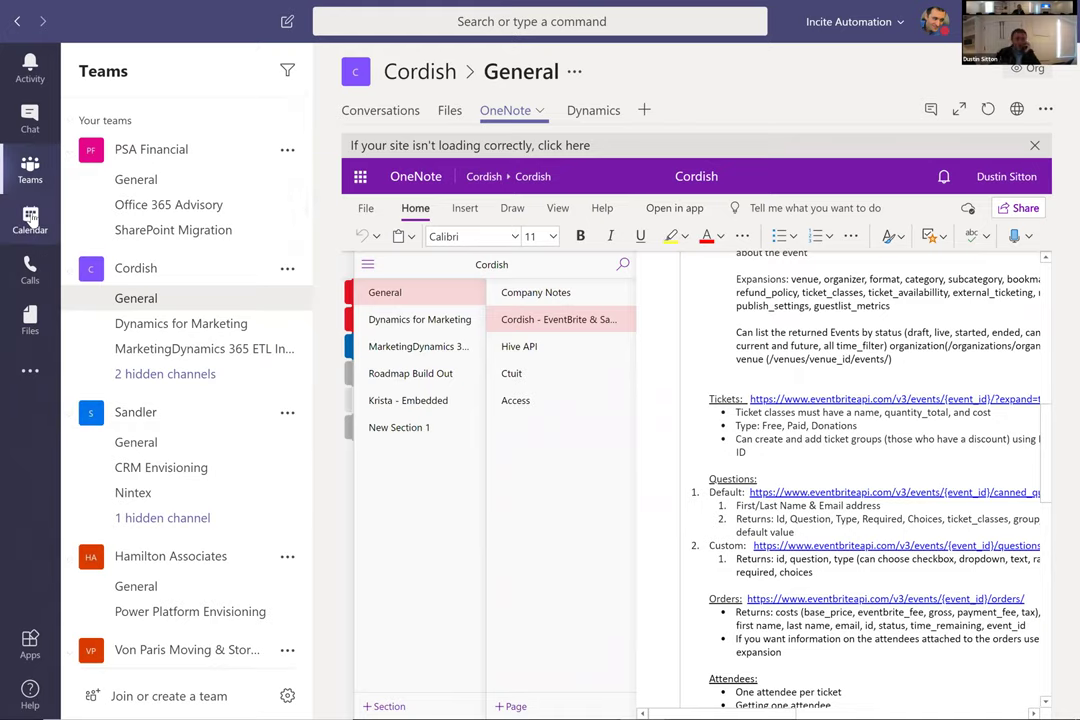
click(22, 287)
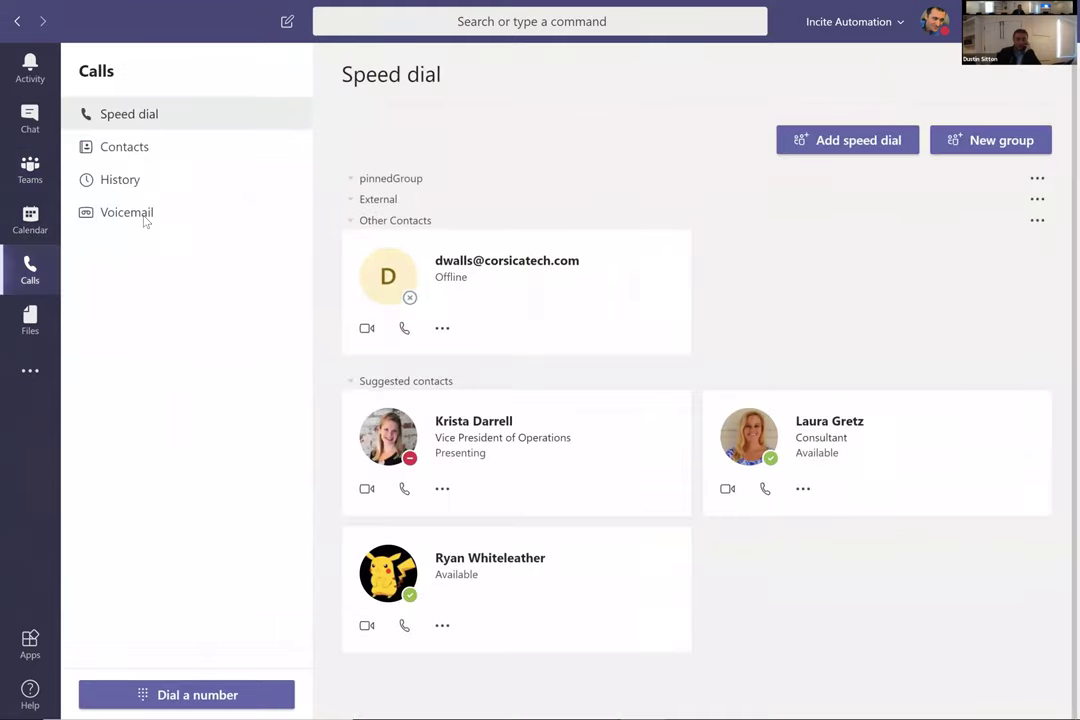
Step: Open the calendar and bring the Power BI Demo - Non Profit dashboard forward
click(31, 220)
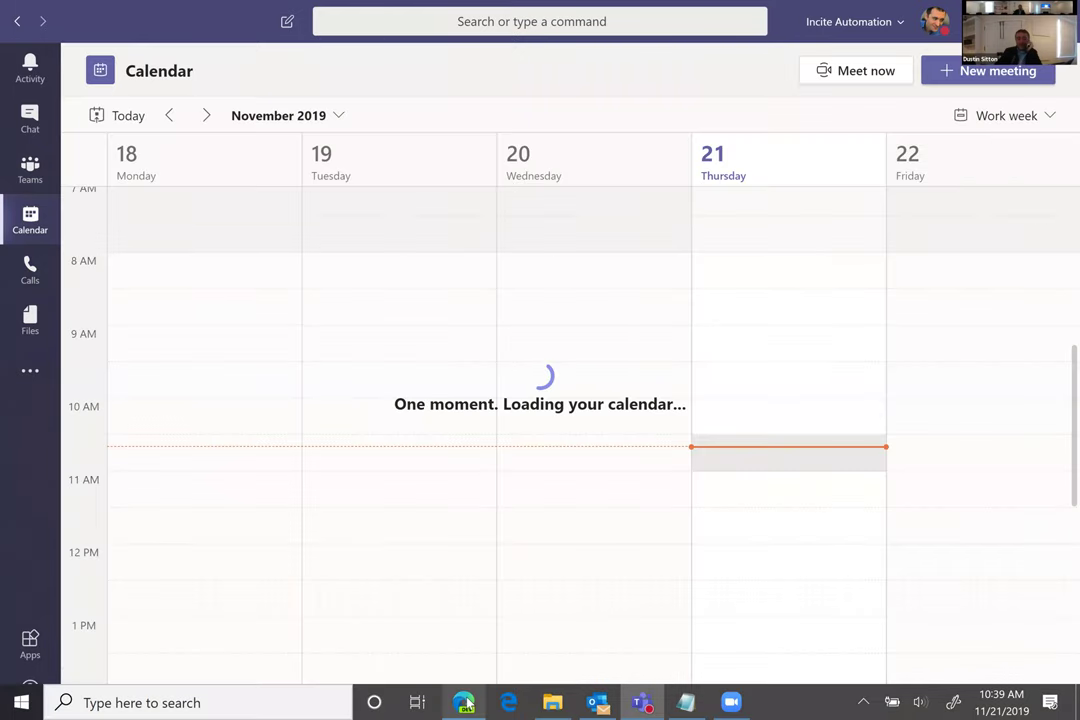
mouse_move(465, 705)
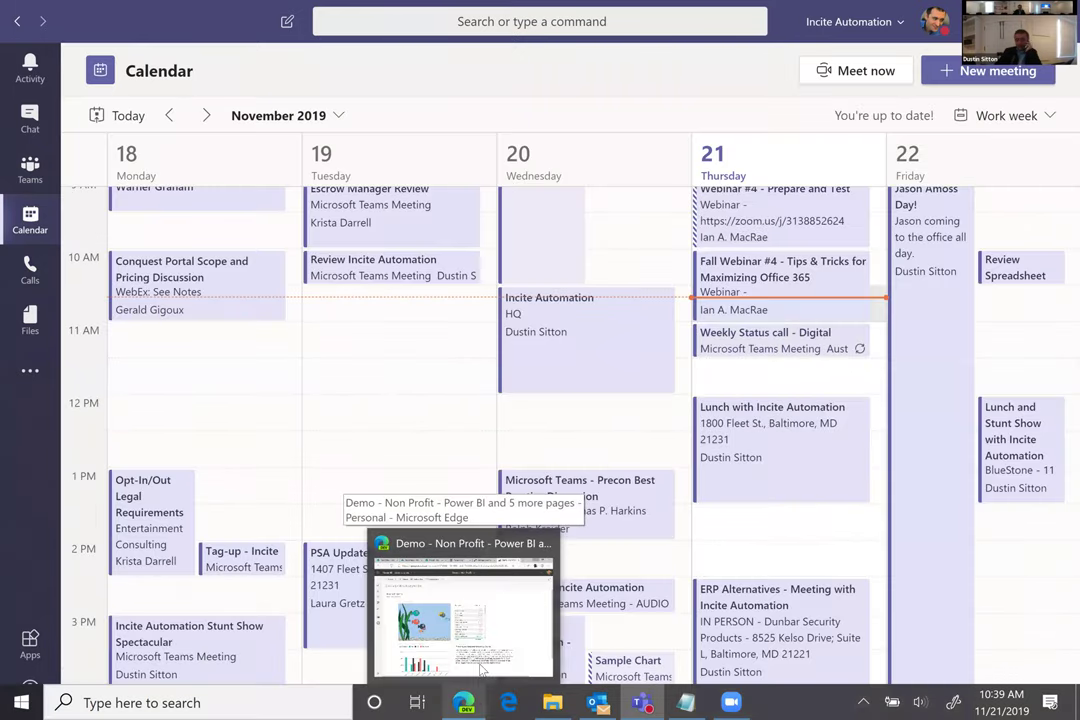
click(482, 668)
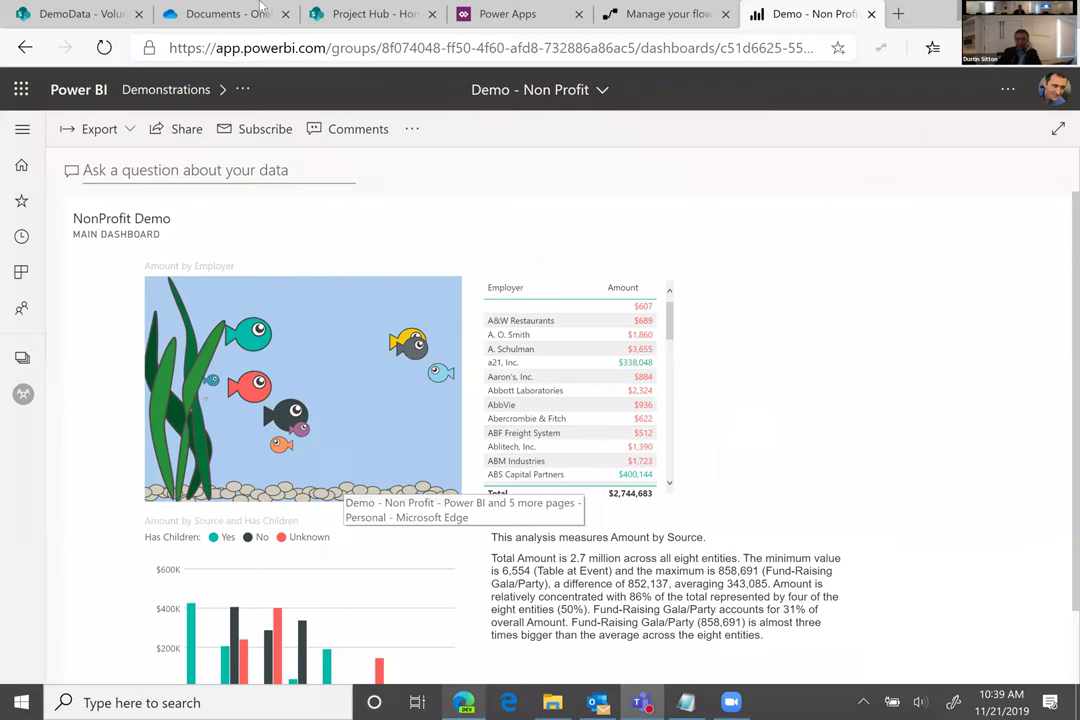
Step: Trim the DemoData Volunteers list URL back to the site root to load its home page
click(80, 14)
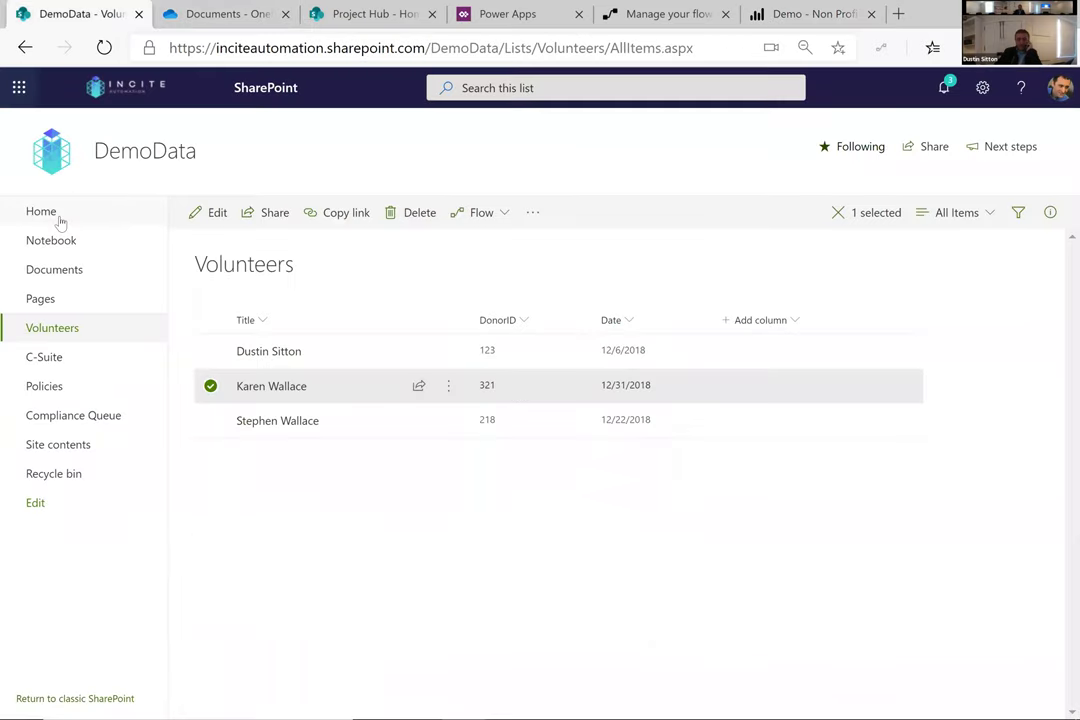
click(435, 48)
drag(433, 48, 938, 75)
key(BackSpace)
key(Return)
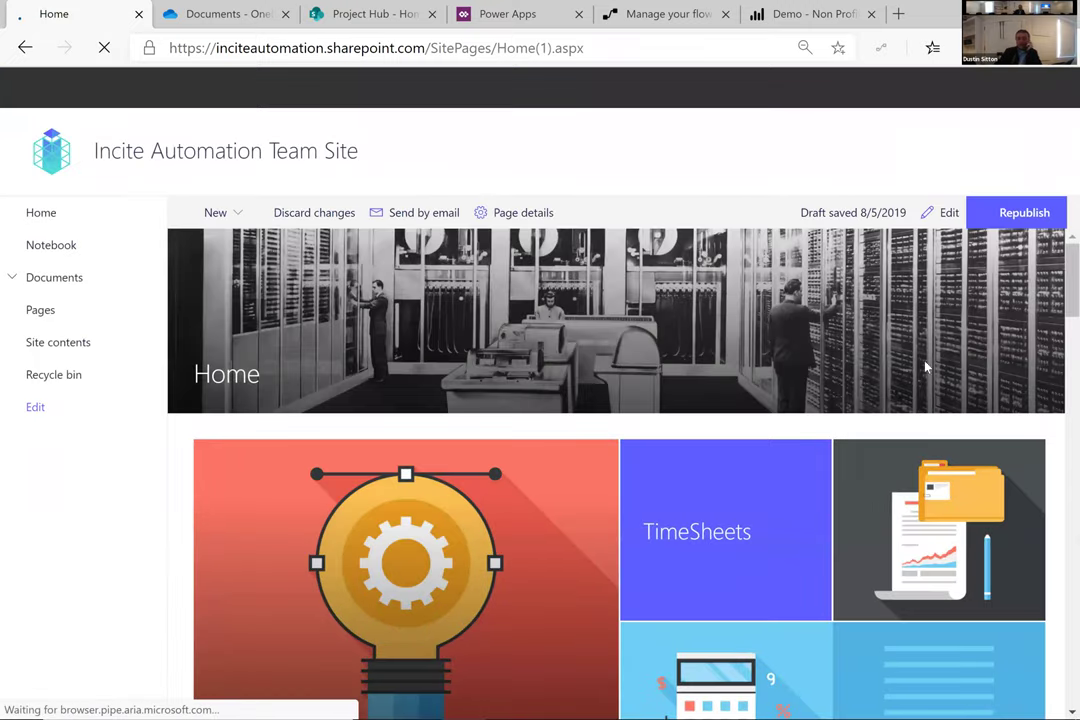
Step: Open the Marketing web part's Microsoft Stream channel with What We Do and Finance videos
scroll(876, 455, down, 5)
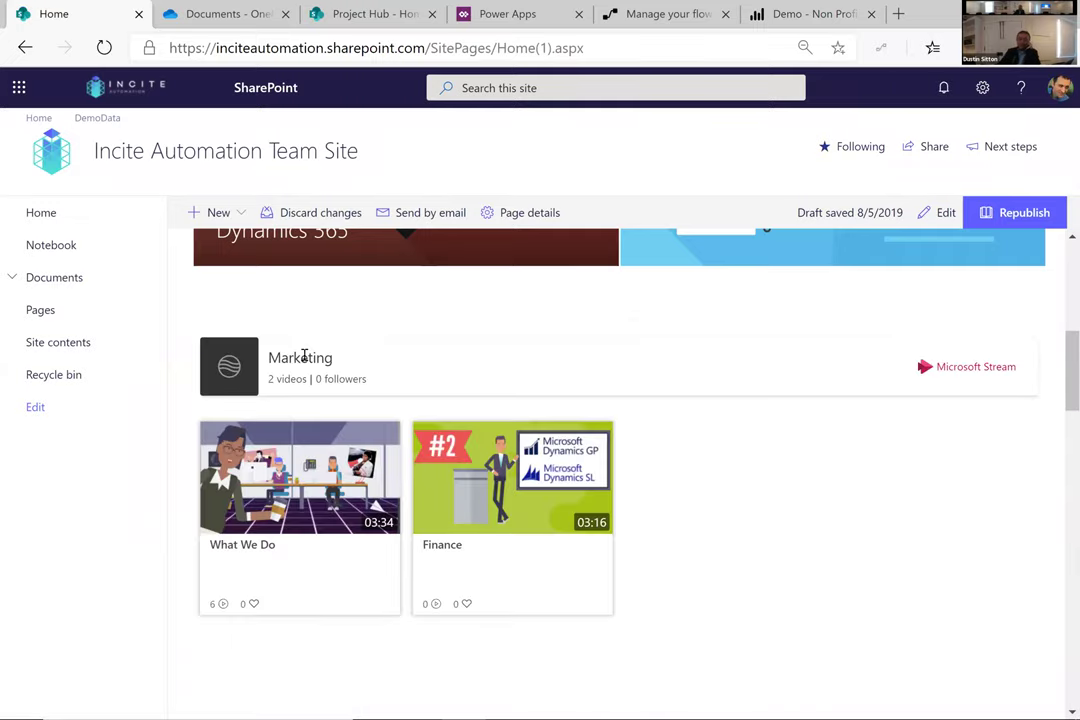
click(981, 369)
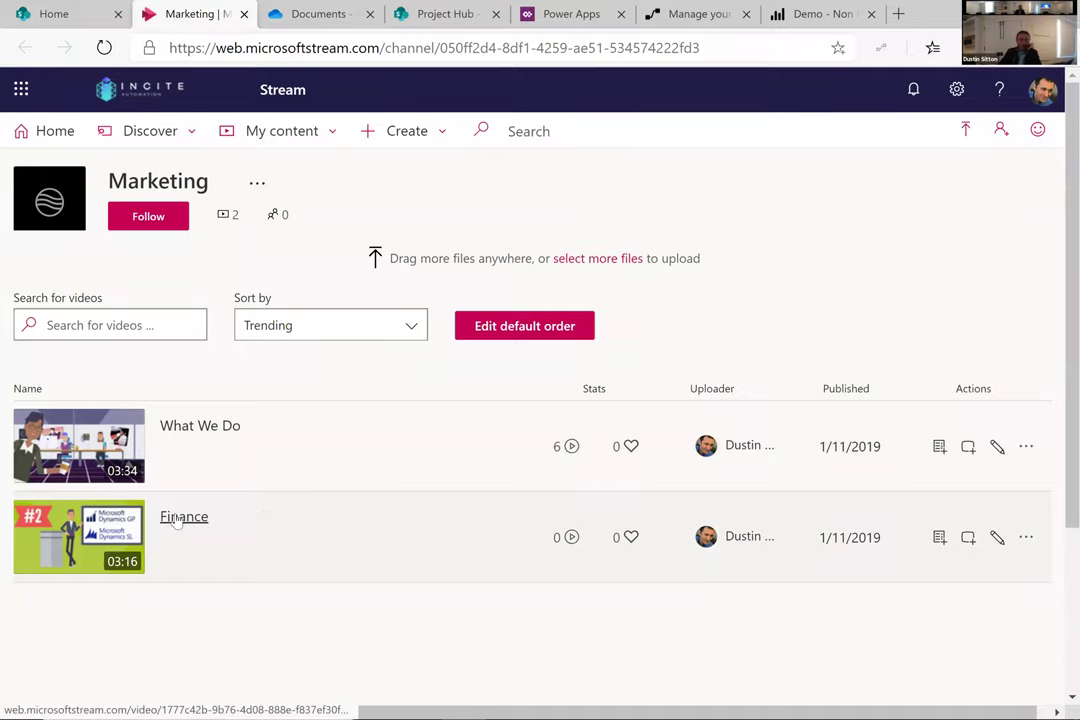
Step: Play the What We Do video, jump to the 00:36 transcript line, and pause at 0:46
click(199, 432)
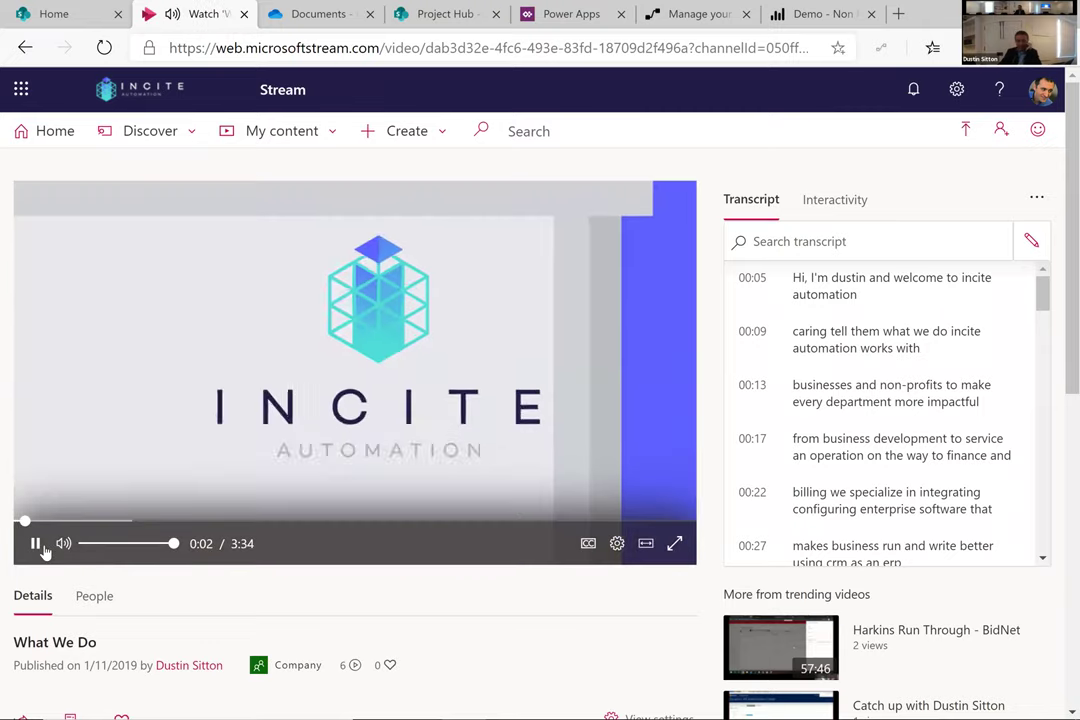
click(41, 548)
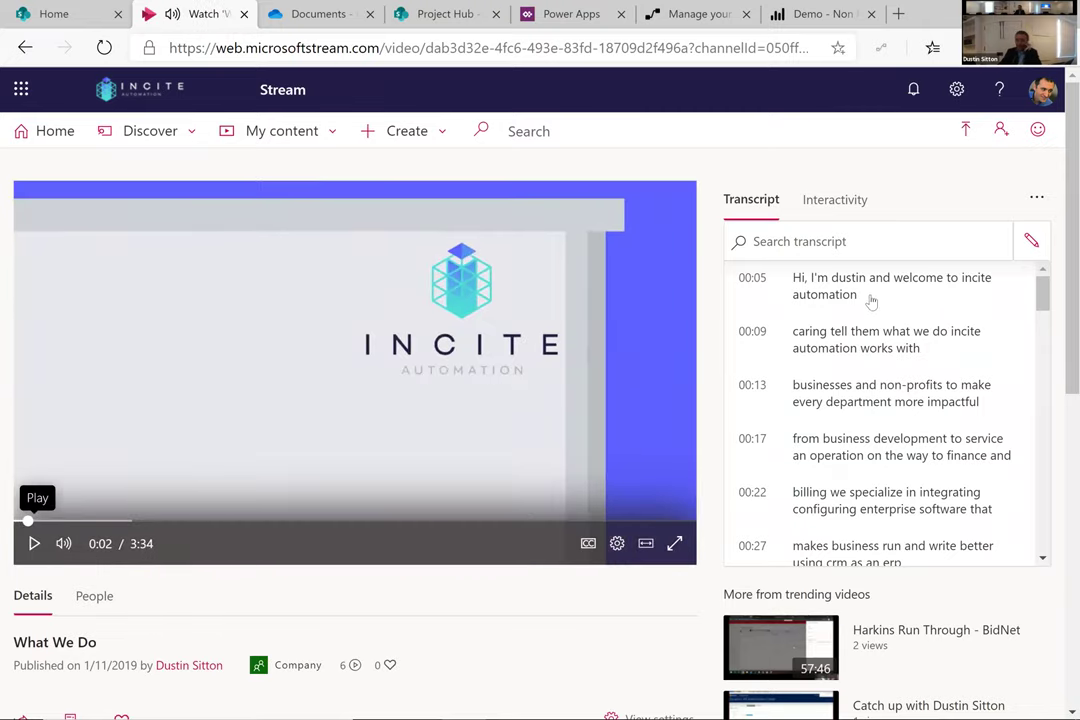
scroll(865, 340, down, 3)
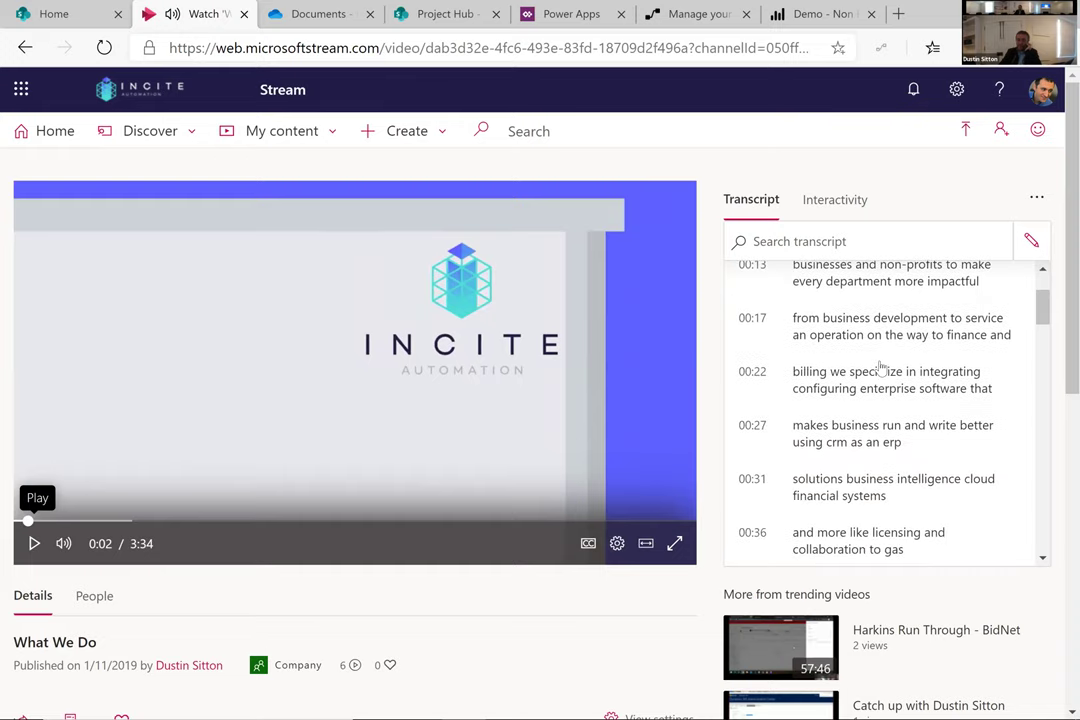
scroll(881, 370, down, 2)
click(880, 374)
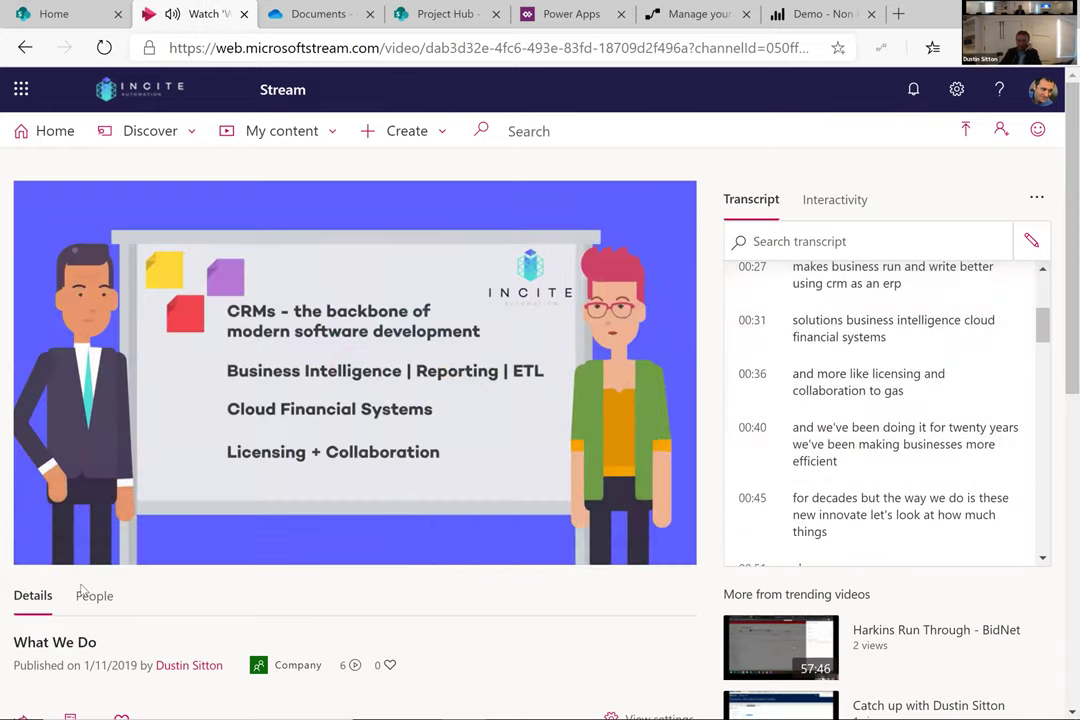
click(34, 545)
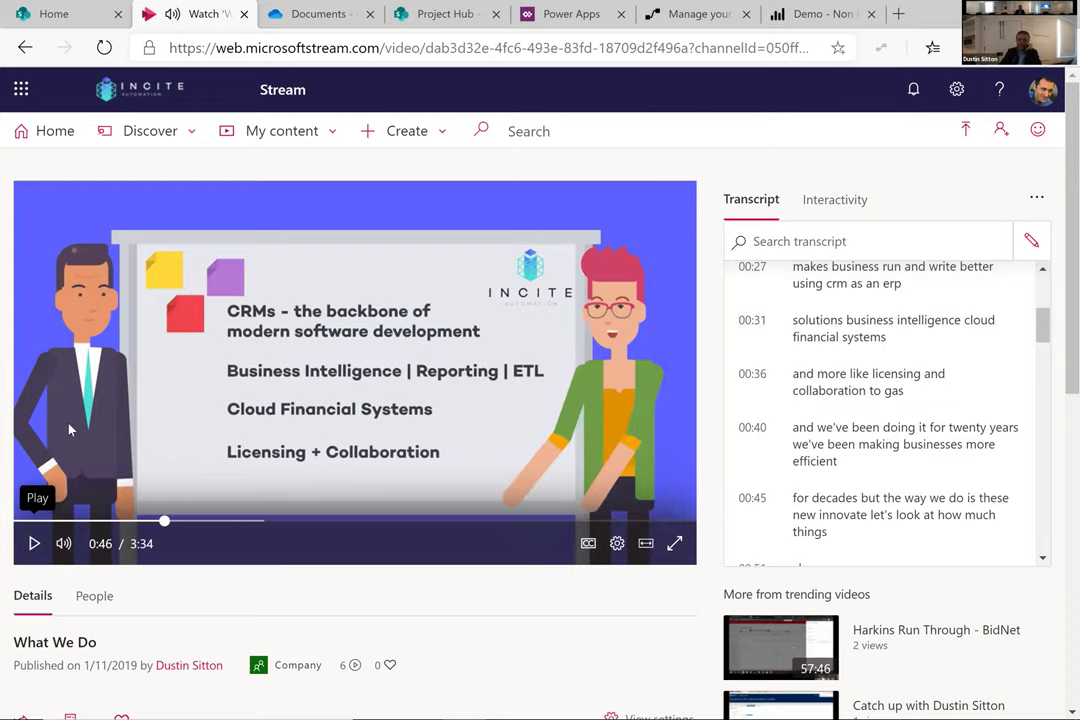
Step: Seek via the People speaker timeline to 0:44, then open the Harkins Run Through - BidNet video
scroll(69, 430, down, 3)
click(93, 352)
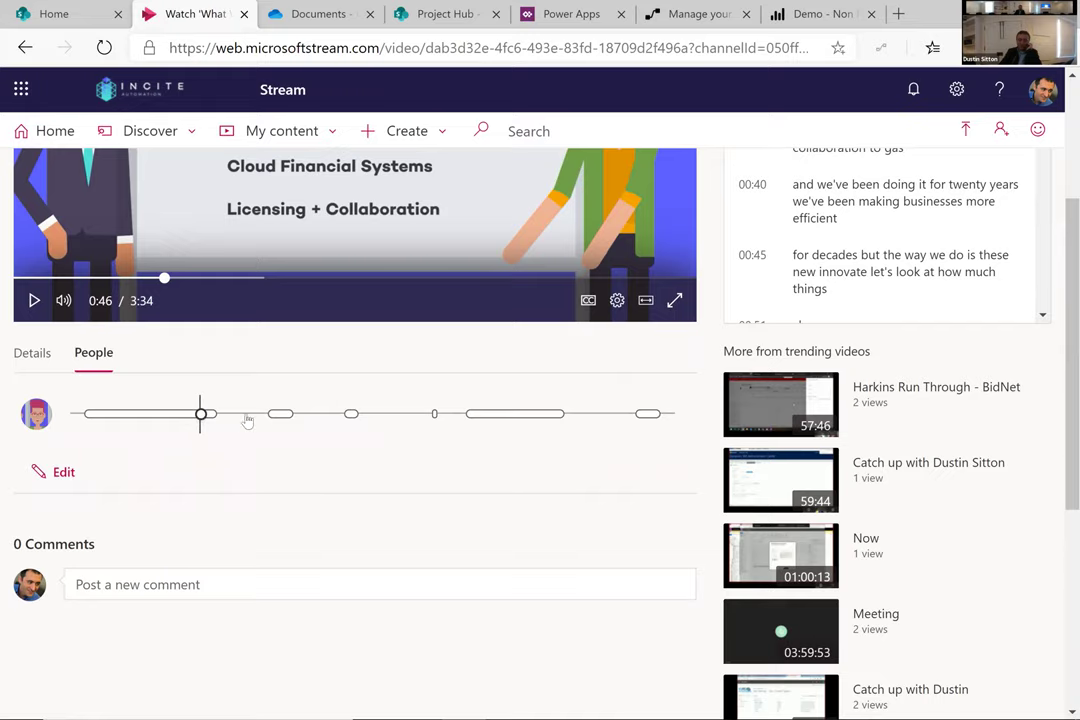
click(277, 414)
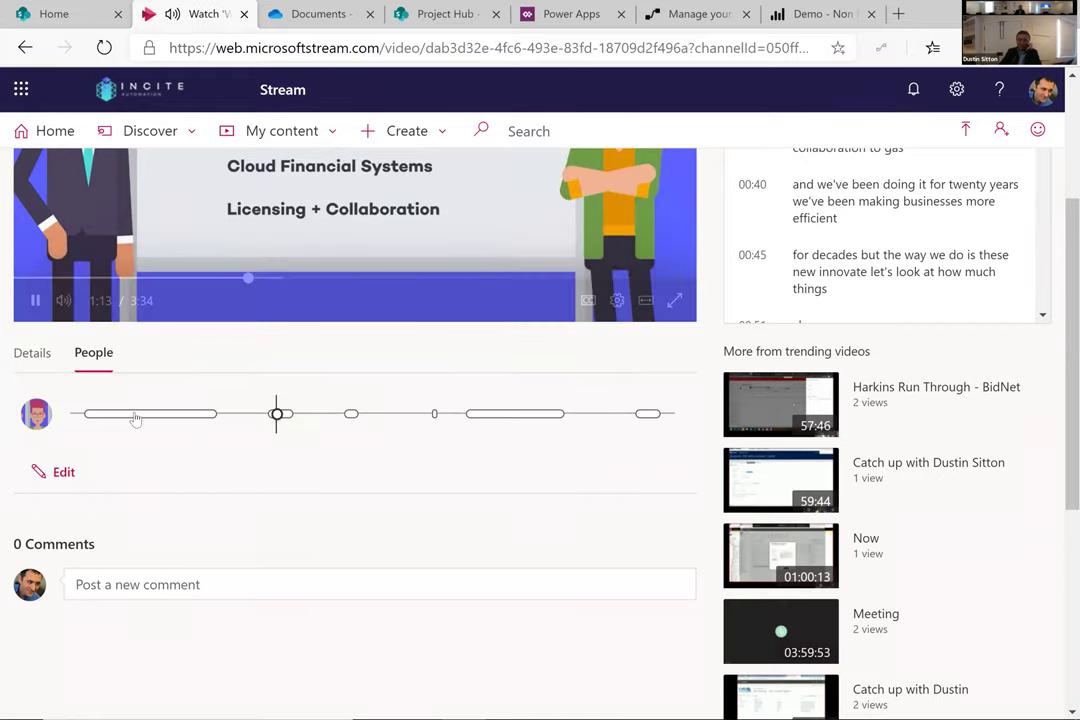
click(197, 414)
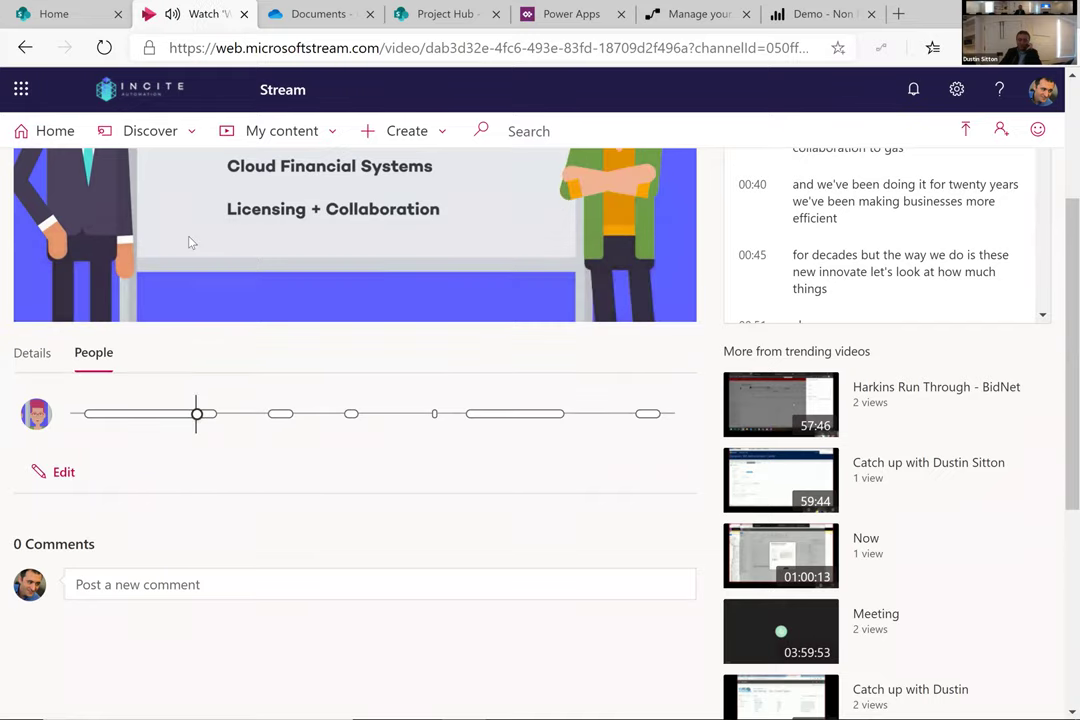
click(790, 429)
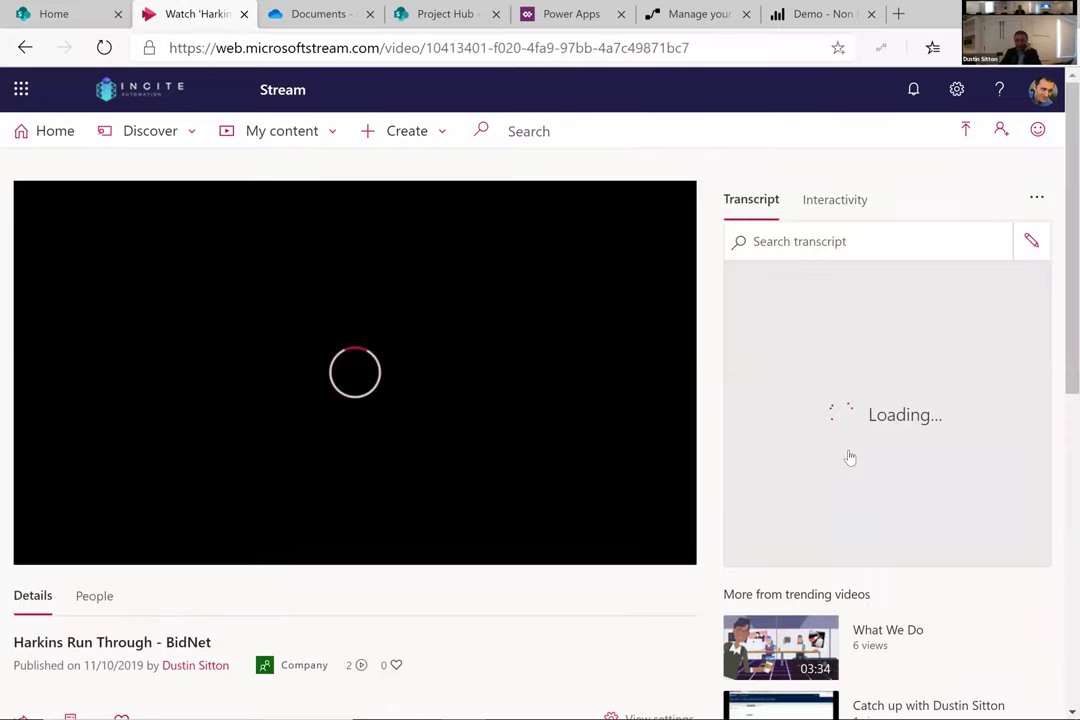
Step: Pause the BidNet run-through in Stream at 13:47
scroll(851, 453, down, 4)
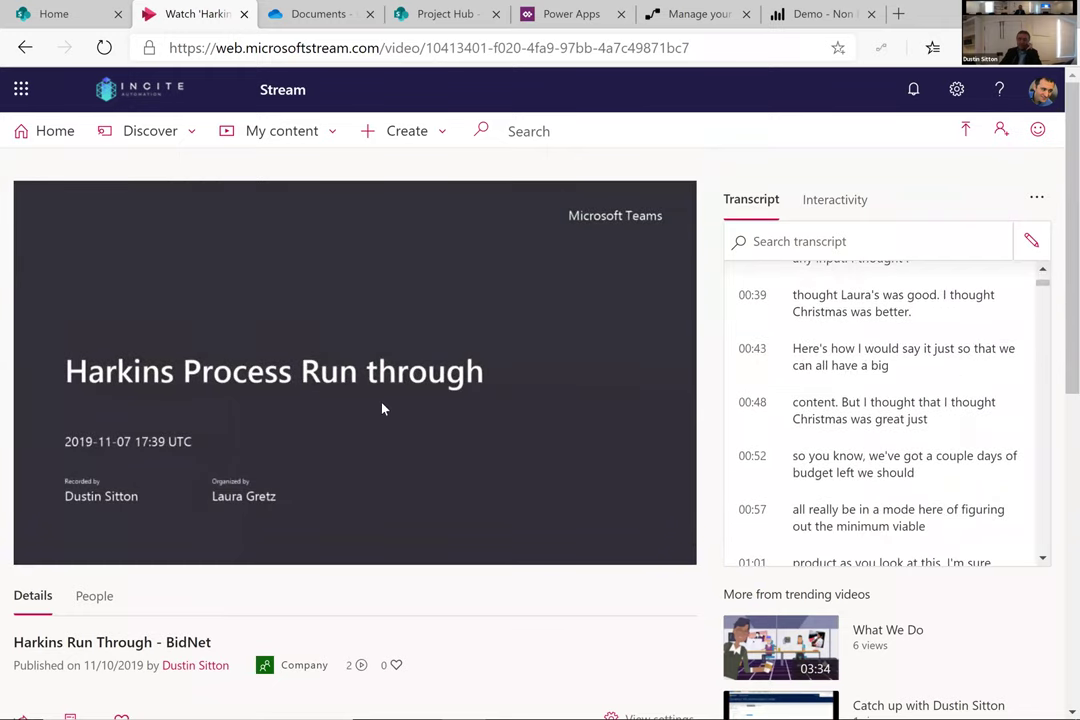
click(178, 521)
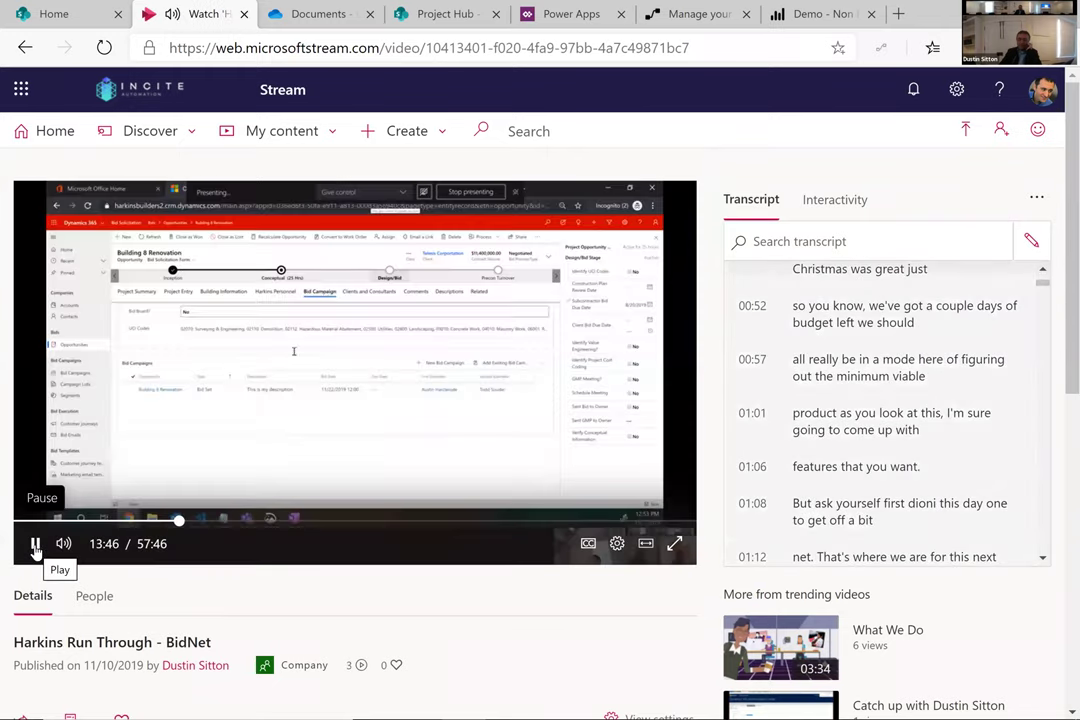
click(35, 545)
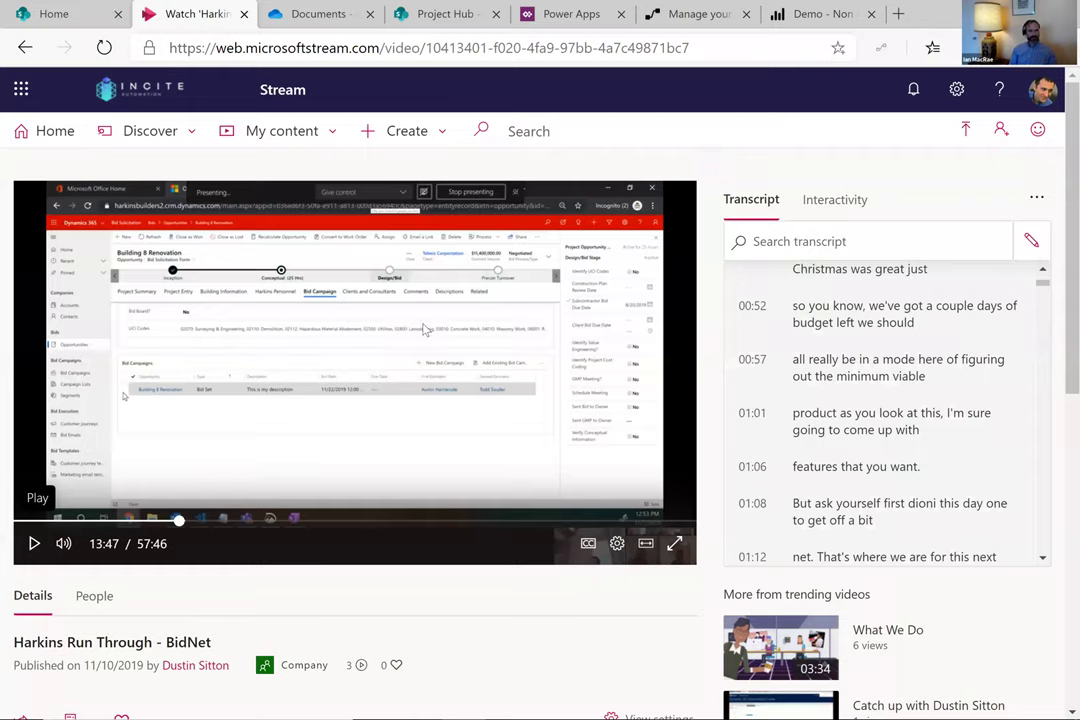
Step: Look through the transcript search and Interactivity options, then bring up Power Automate's Team flows
click(860, 240)
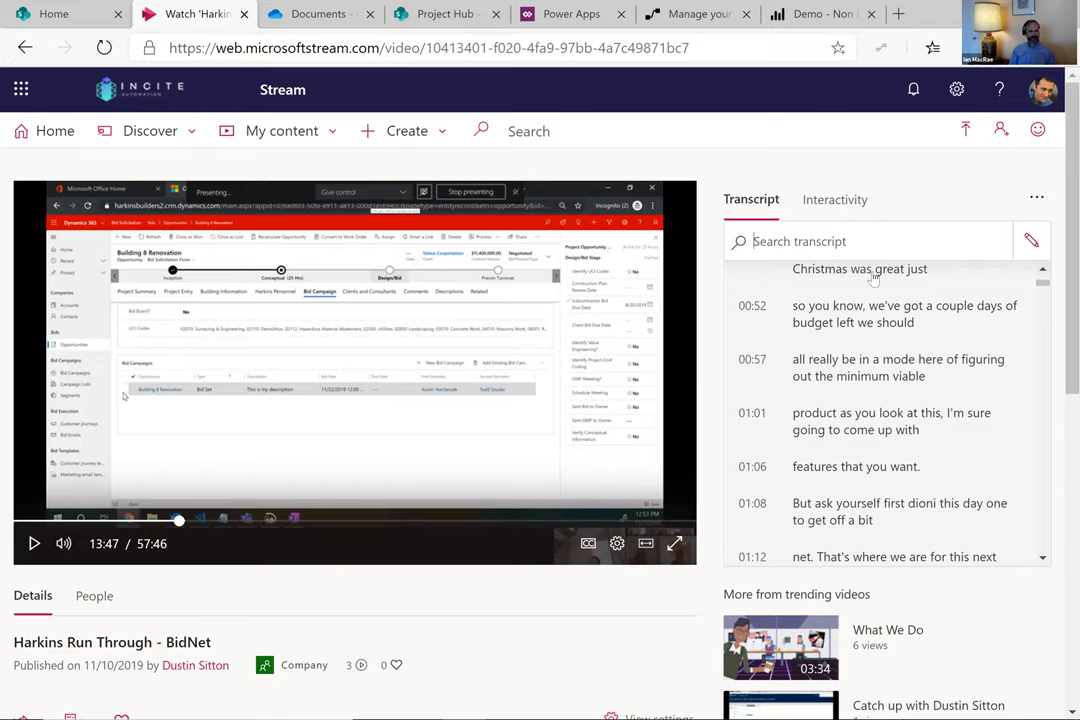
scroll(880, 320, down, 1)
scroll(898, 370, up, 1)
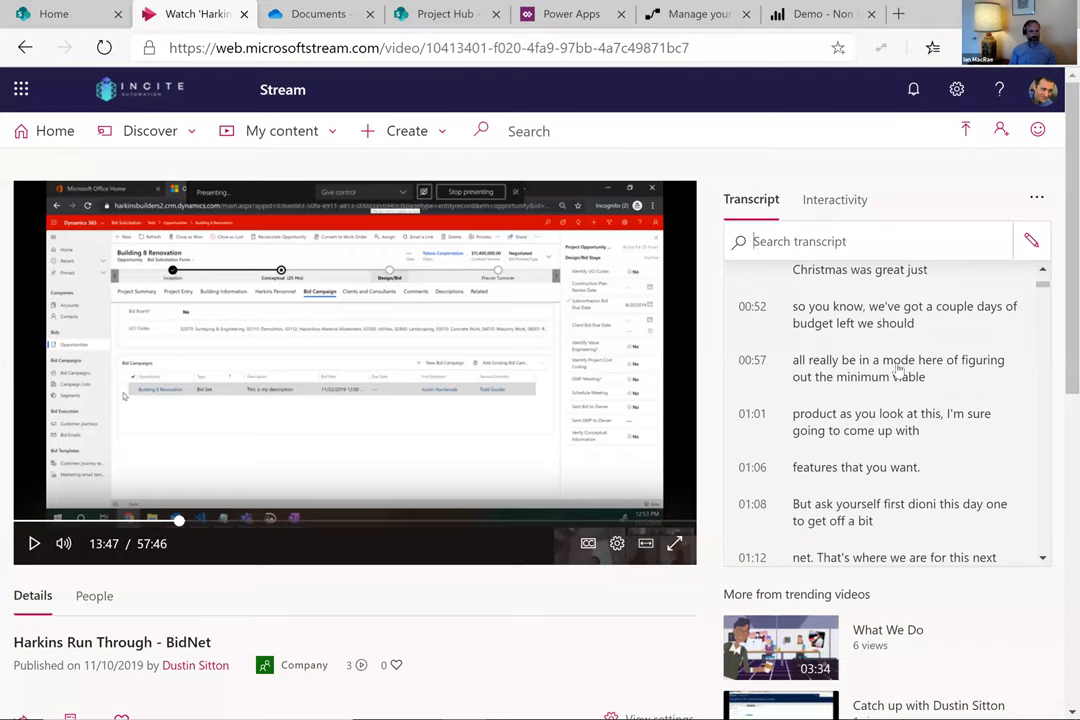
scroll(898, 370, down, 2)
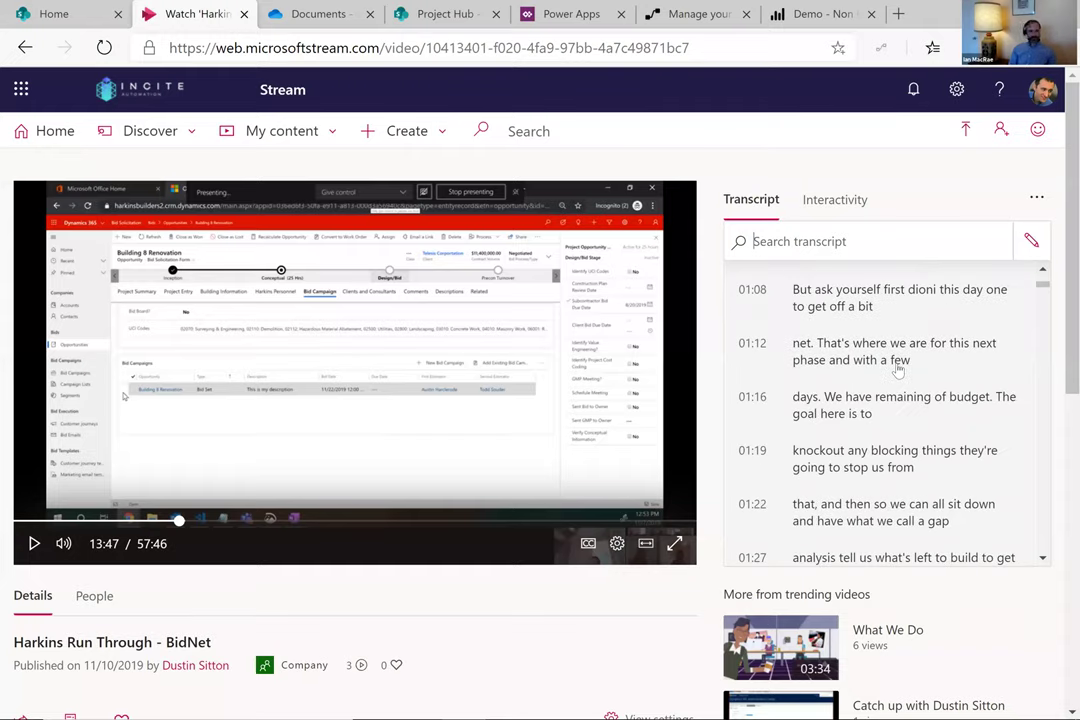
click(822, 199)
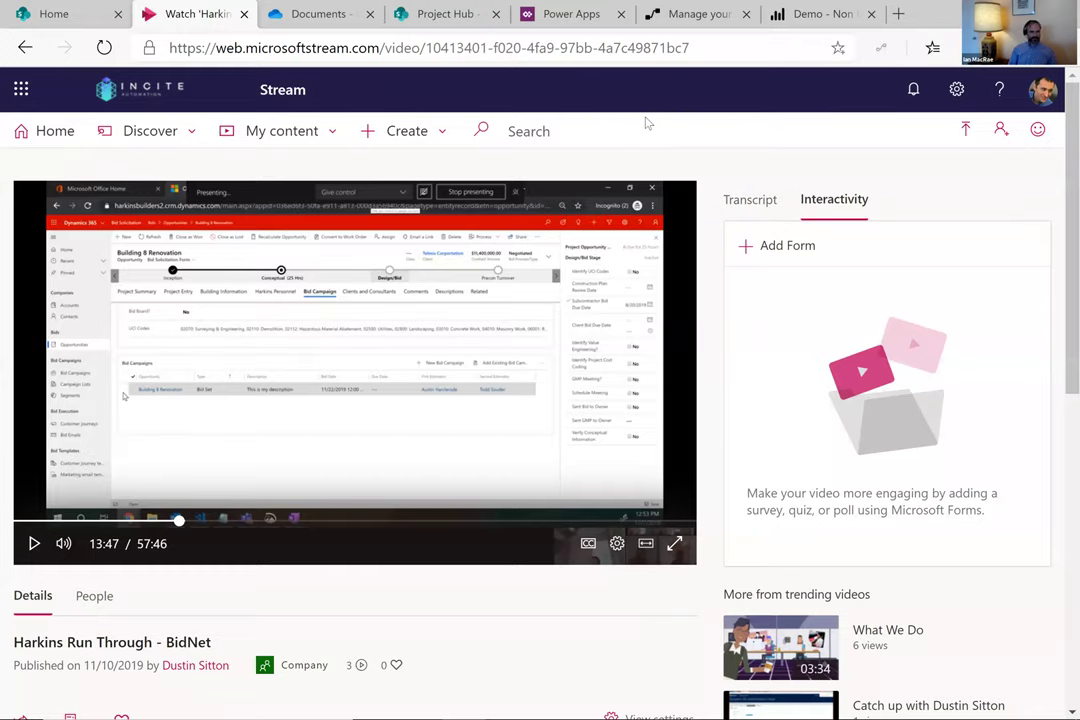
scroll(686, 426, down, 1)
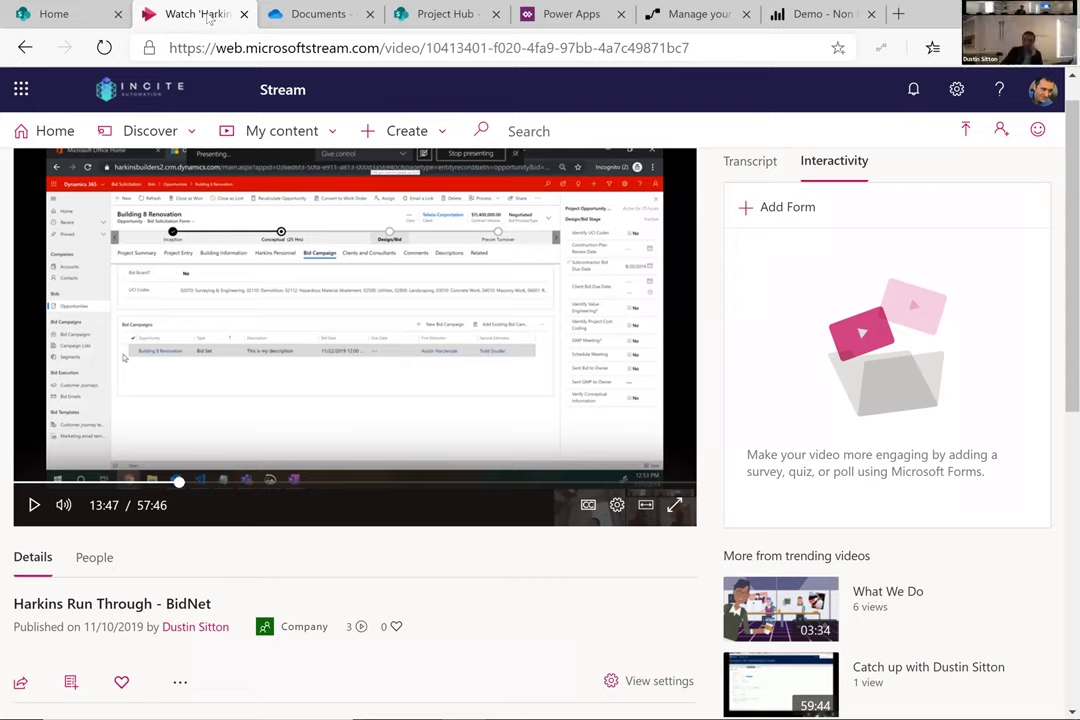
click(655, 10)
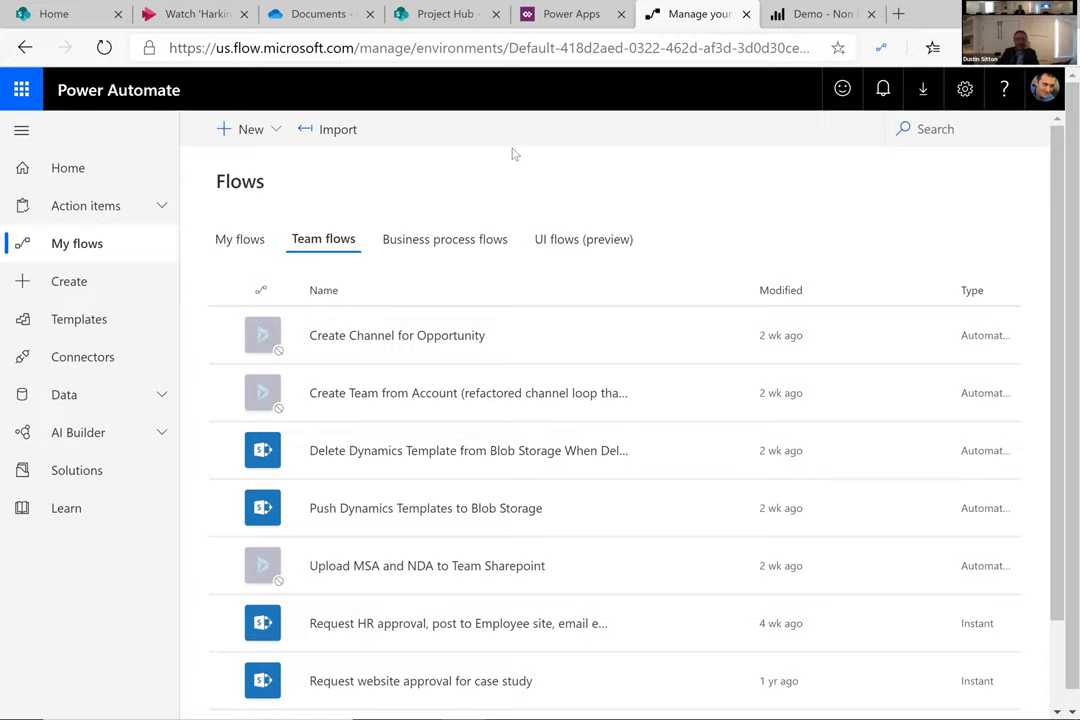
Step: Return to the SharePoint team site home page
click(58, 14)
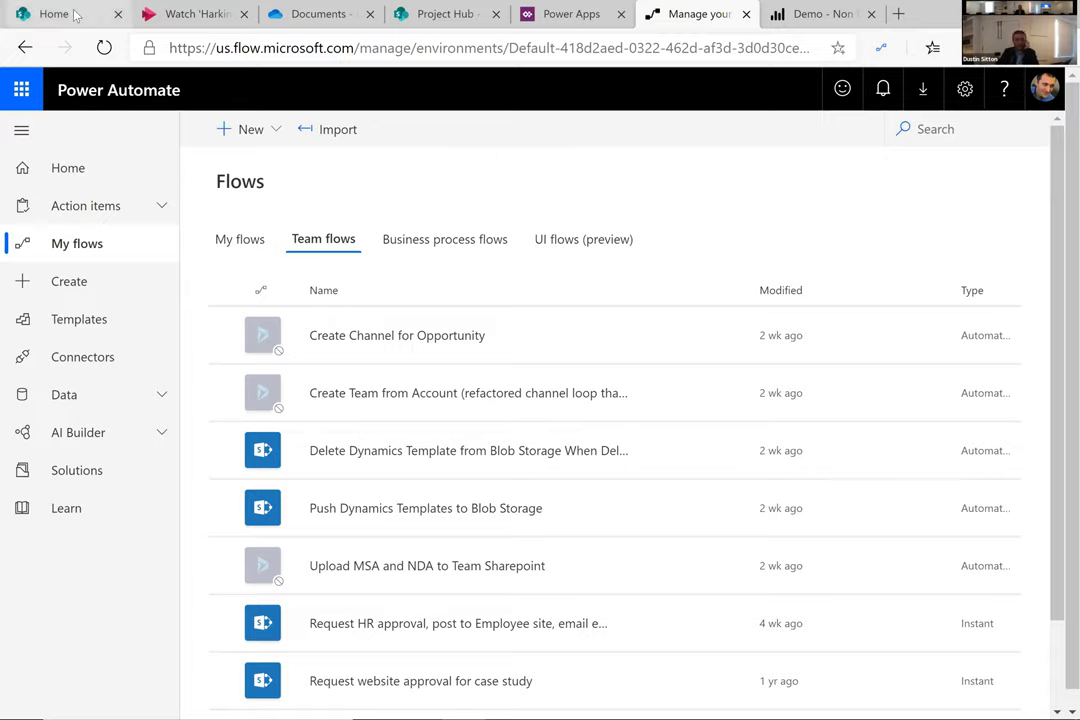
Step: Show the Incite Automation Documents library, selecting then deselecting the emergency kit PDF
click(44, 279)
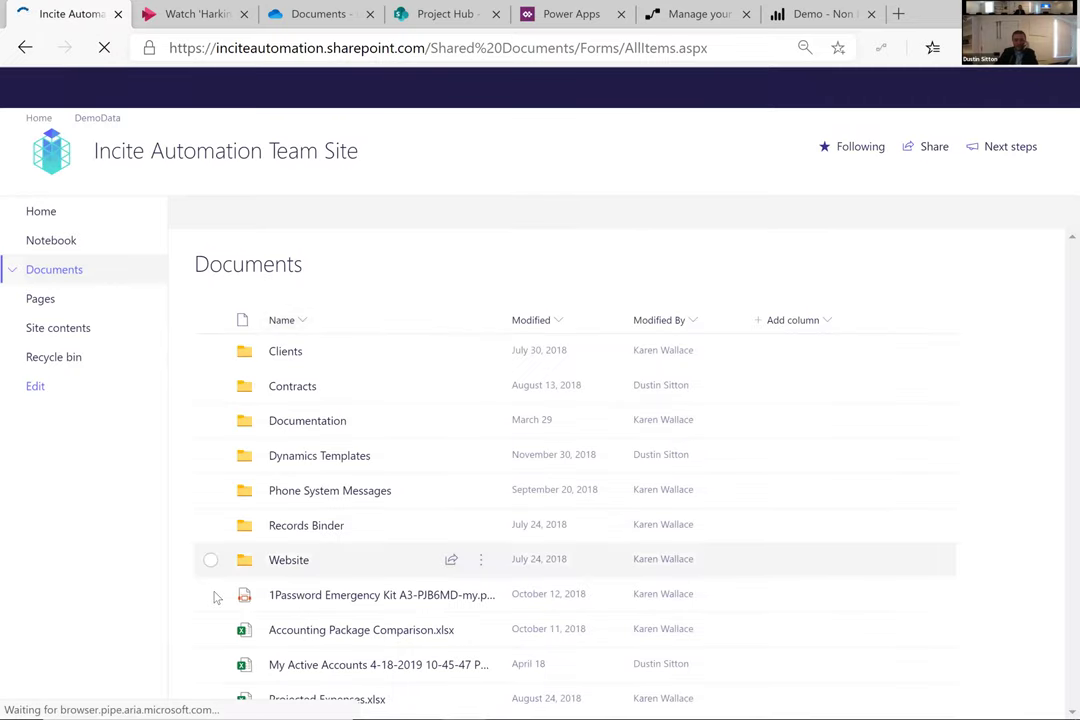
click(211, 595)
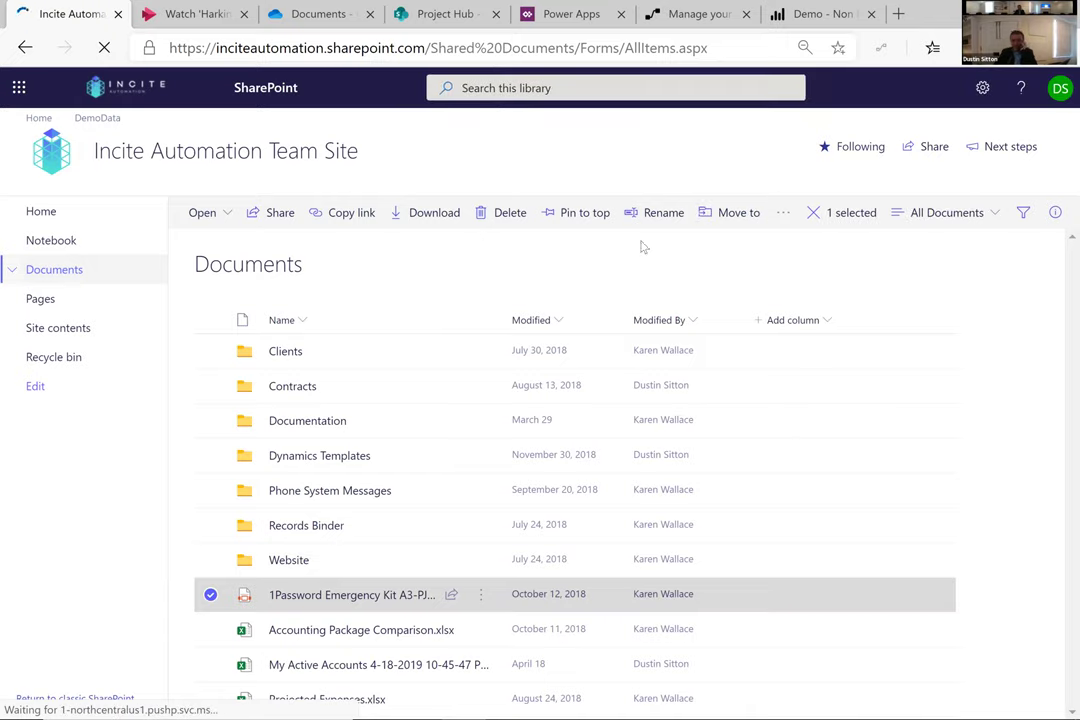
click(210, 595)
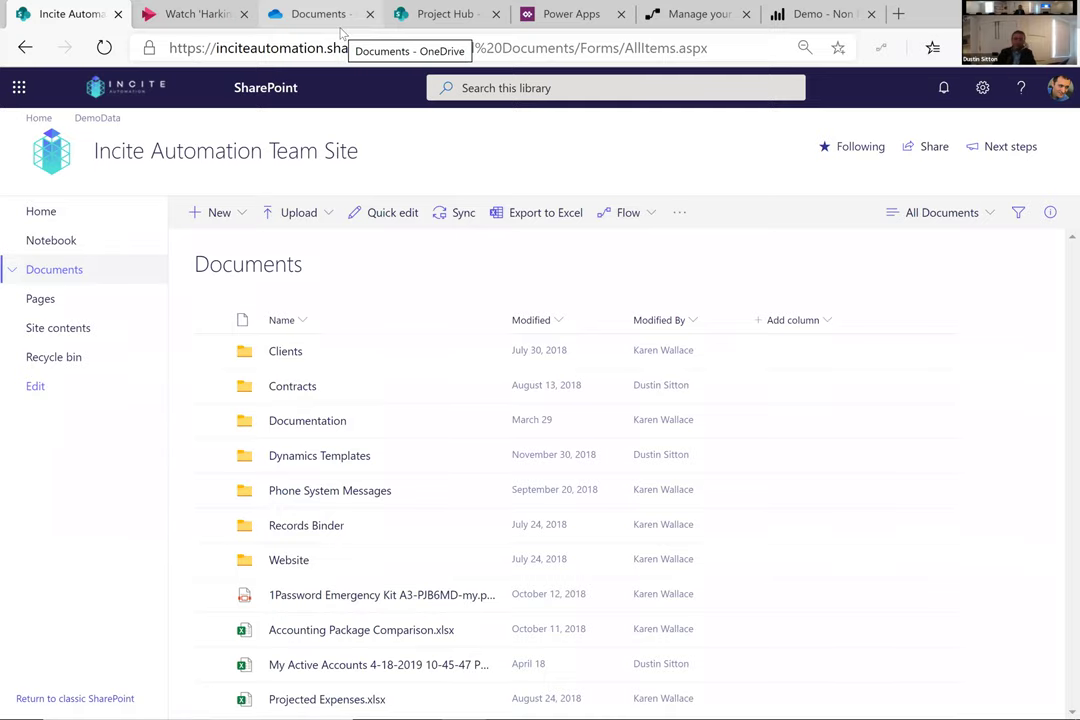
Step: Open the Request HR approval flow from the Power Automate flows list for editing
click(660, 18)
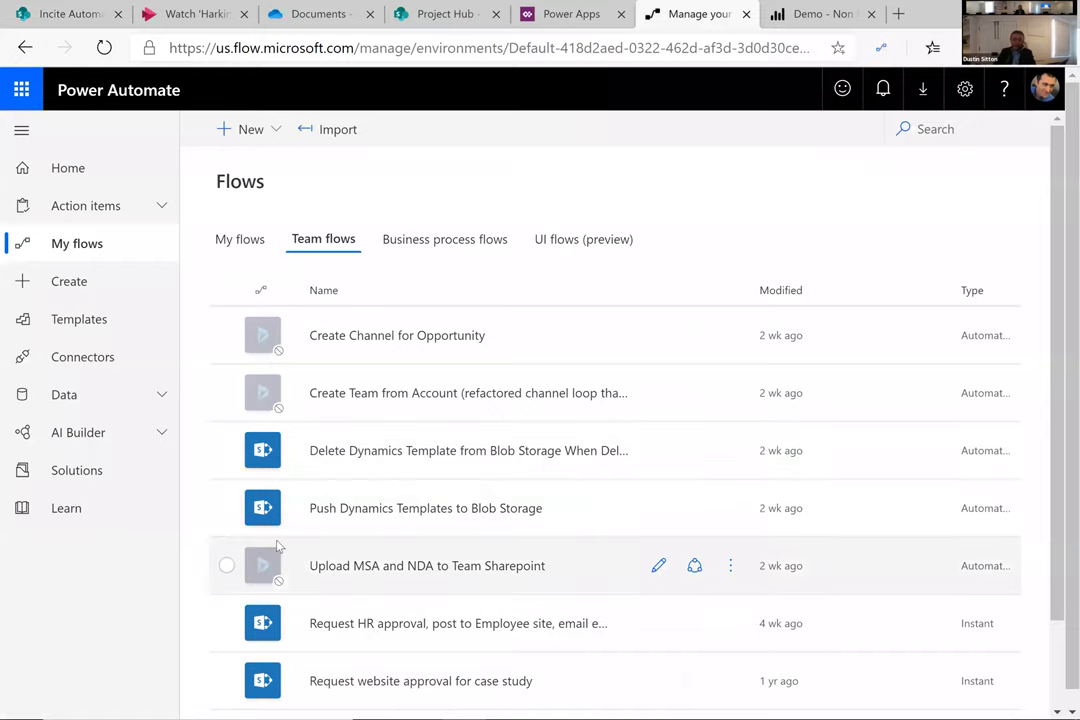
scroll(516, 492, down, 1)
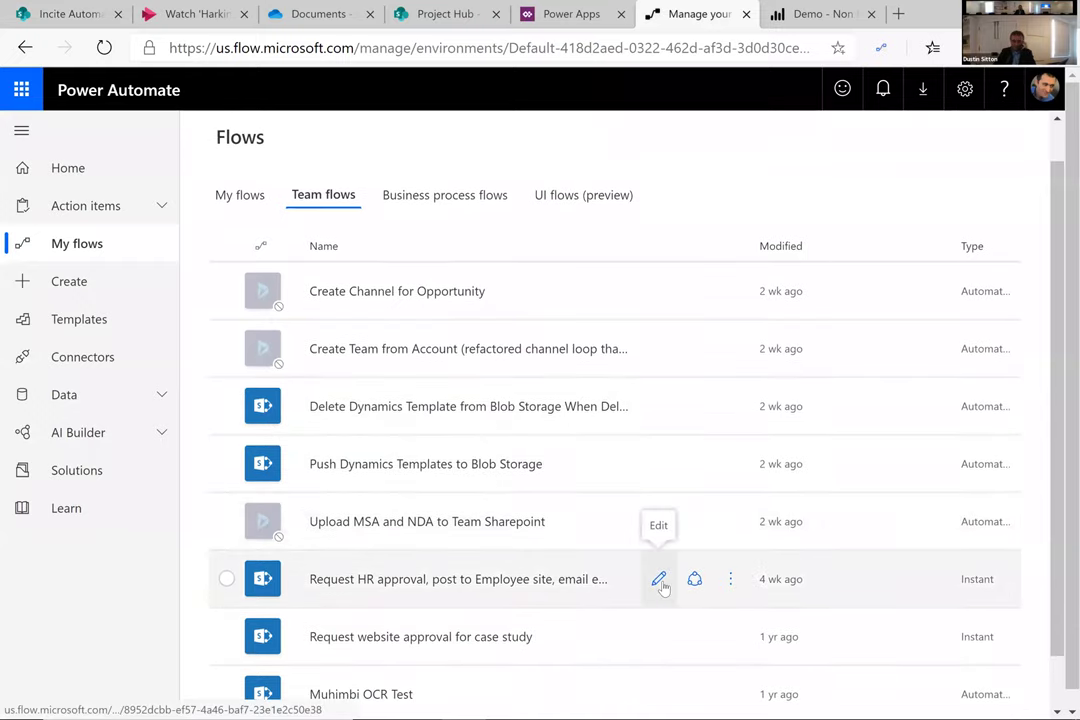
click(660, 582)
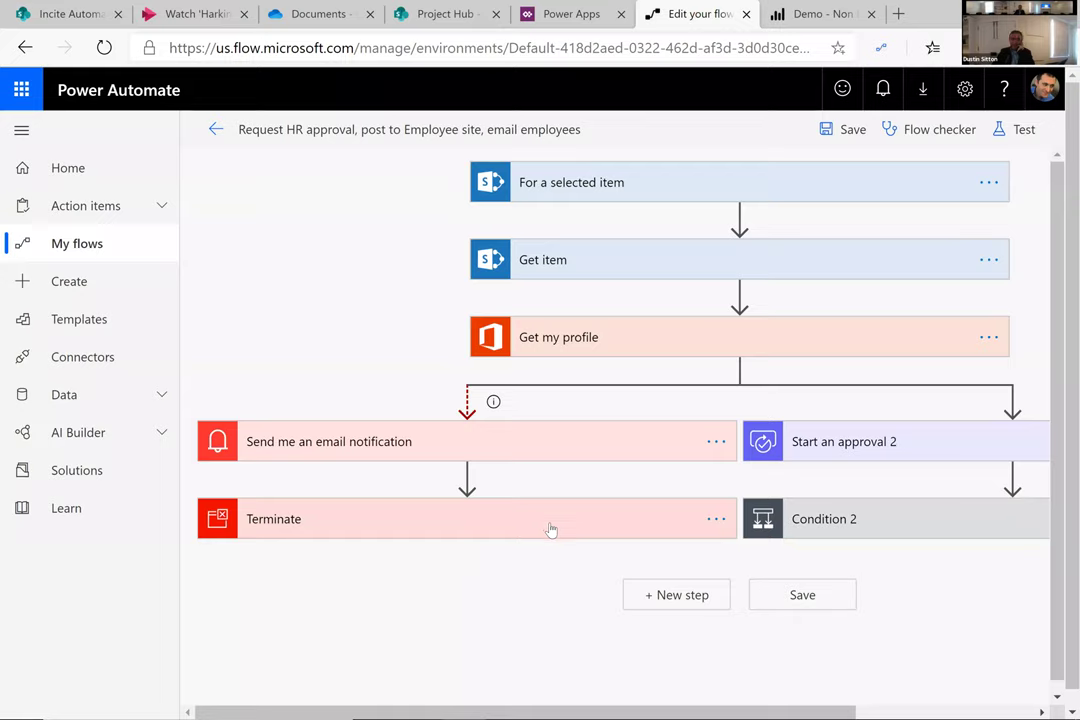
Step: Inspect and collapse the trigger, Get item and Get my profile steps, then expand Start an approval 2
click(639, 189)
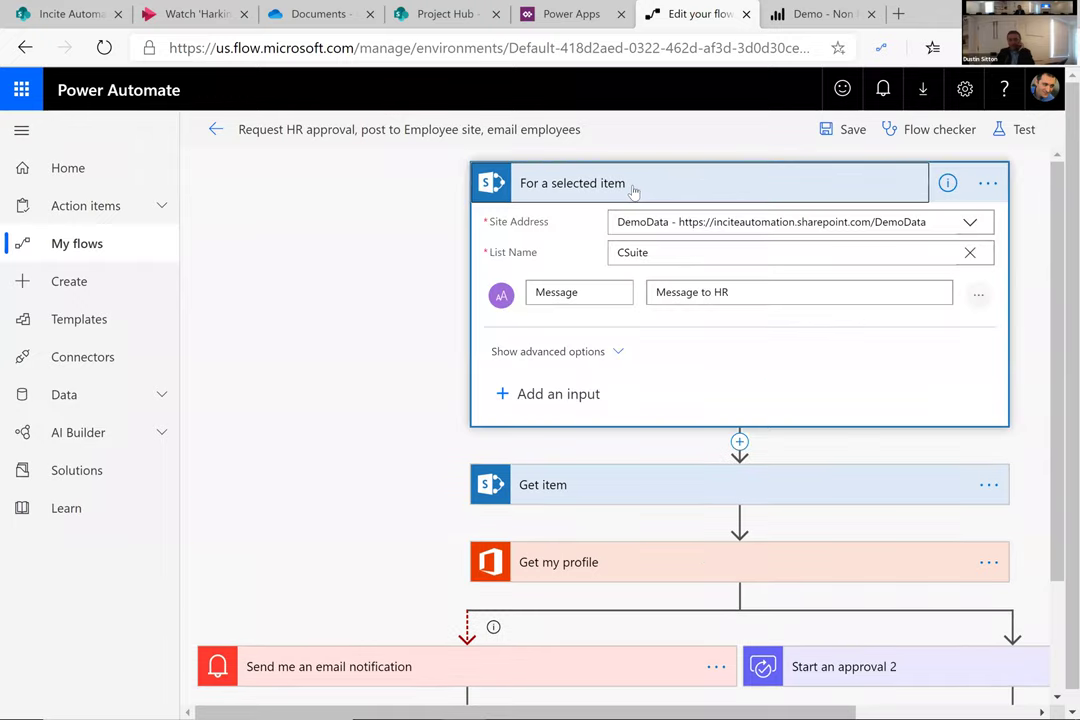
click(633, 190)
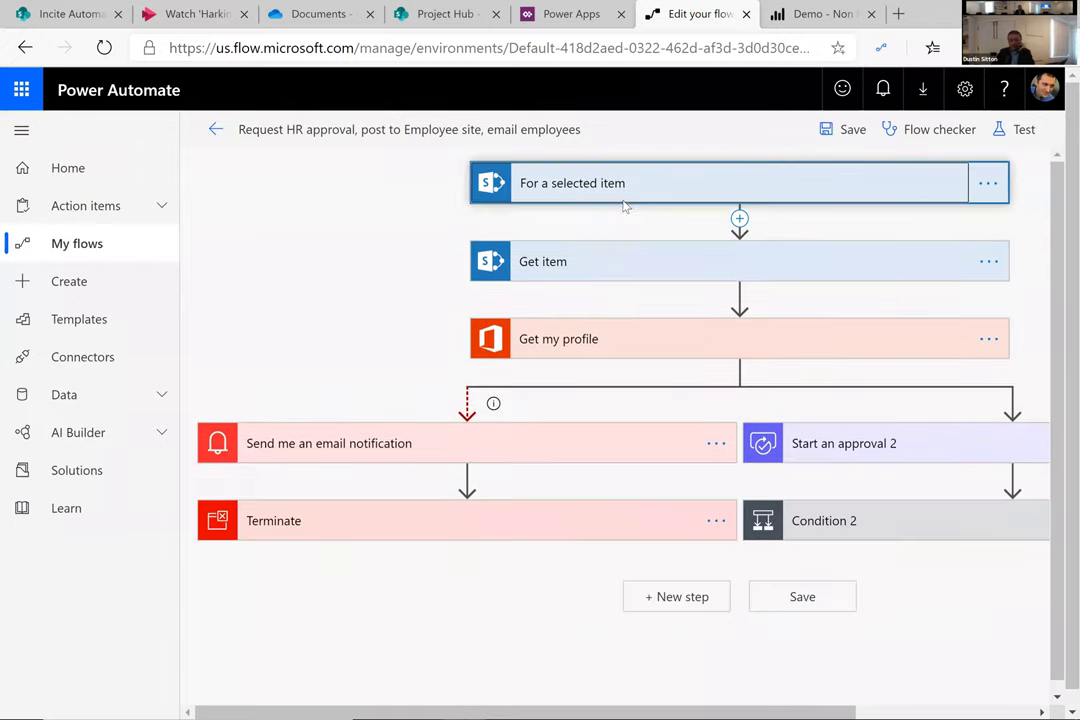
click(584, 268)
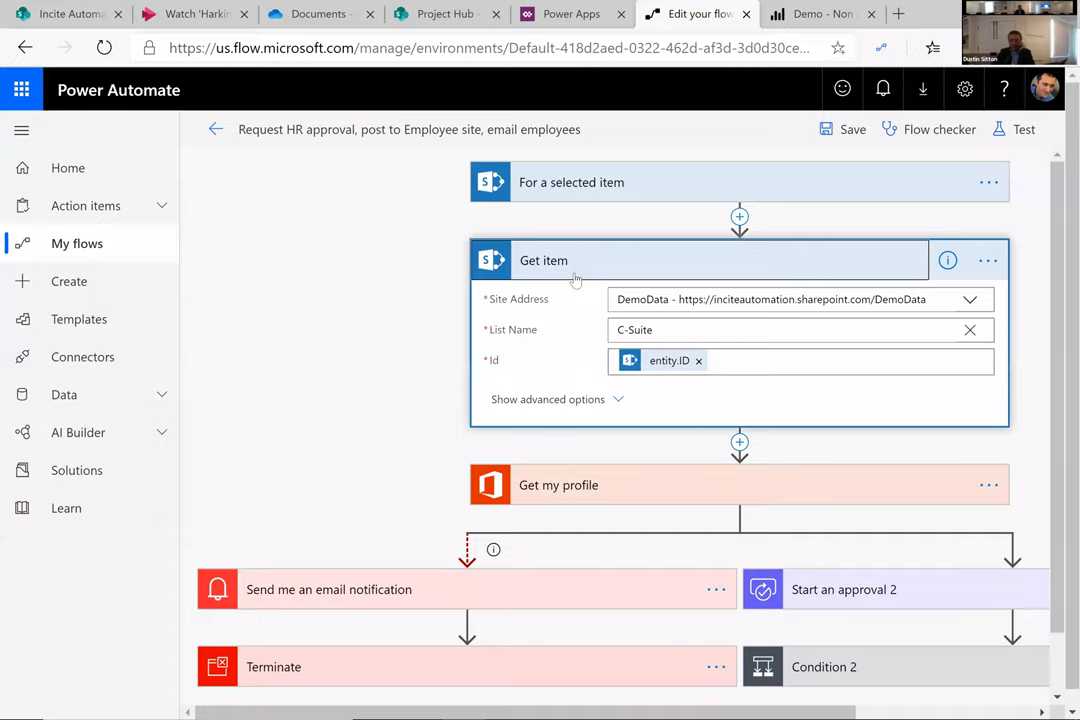
click(583, 270)
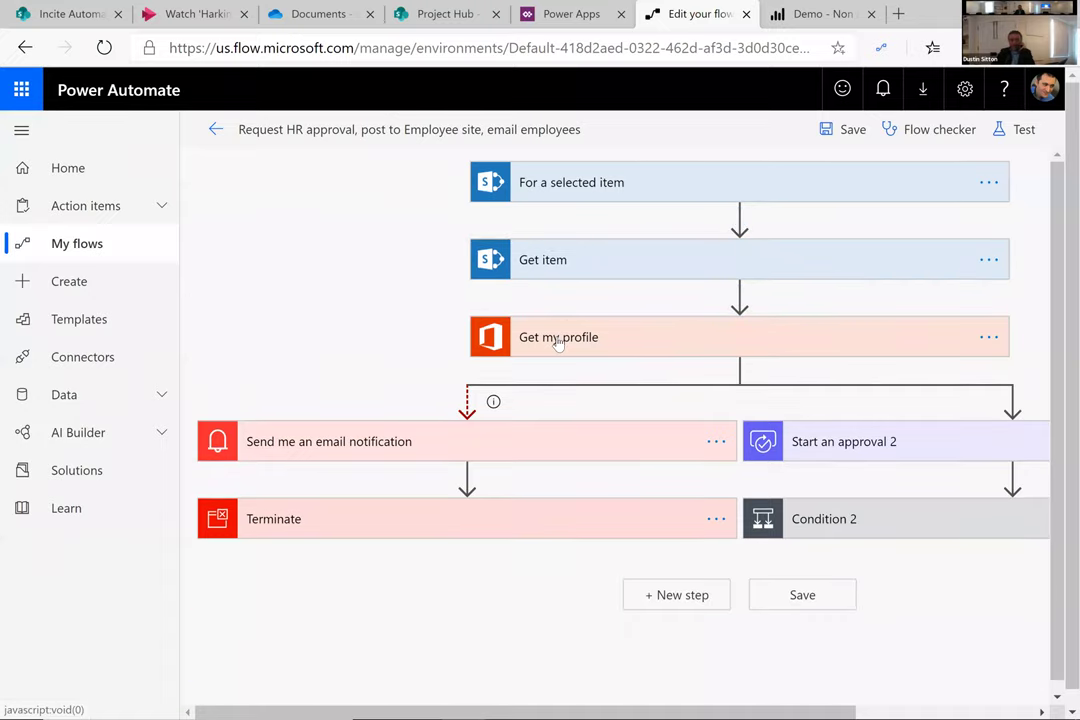
click(558, 340)
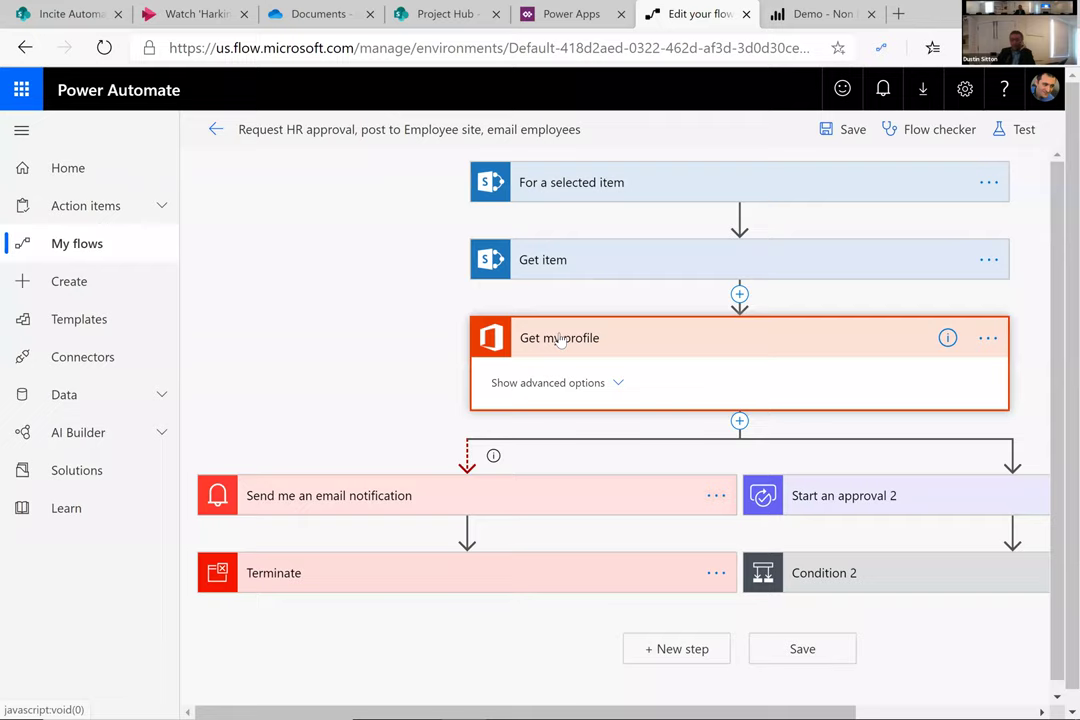
click(560, 340)
scroll(640, 390, right, 4)
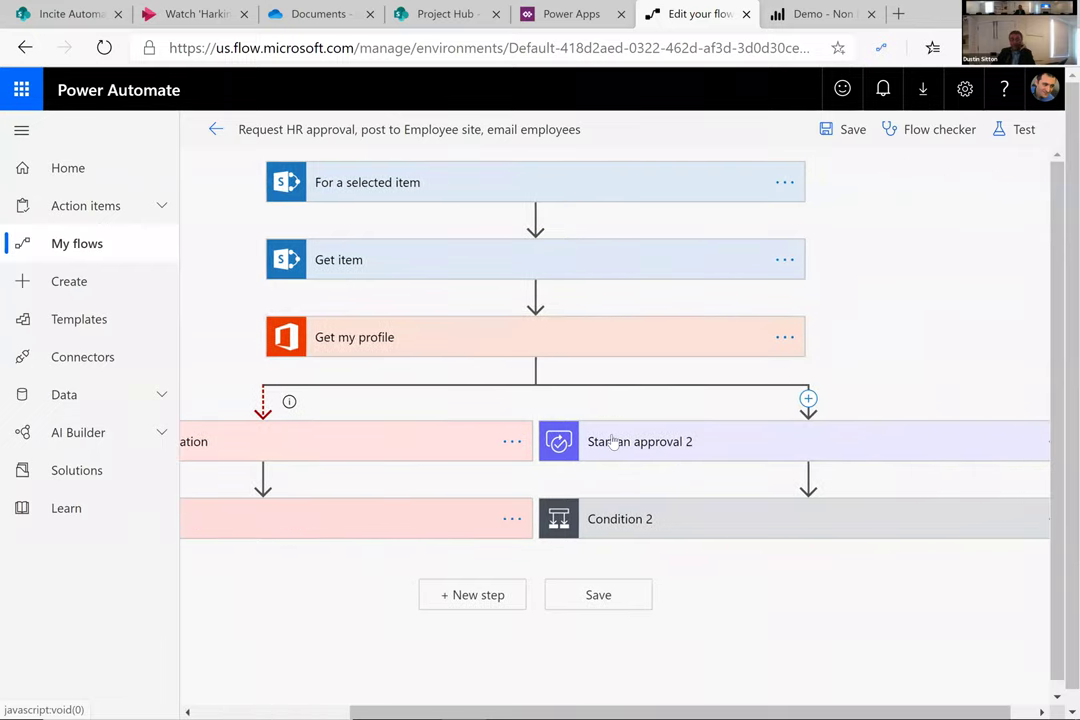
click(610, 445)
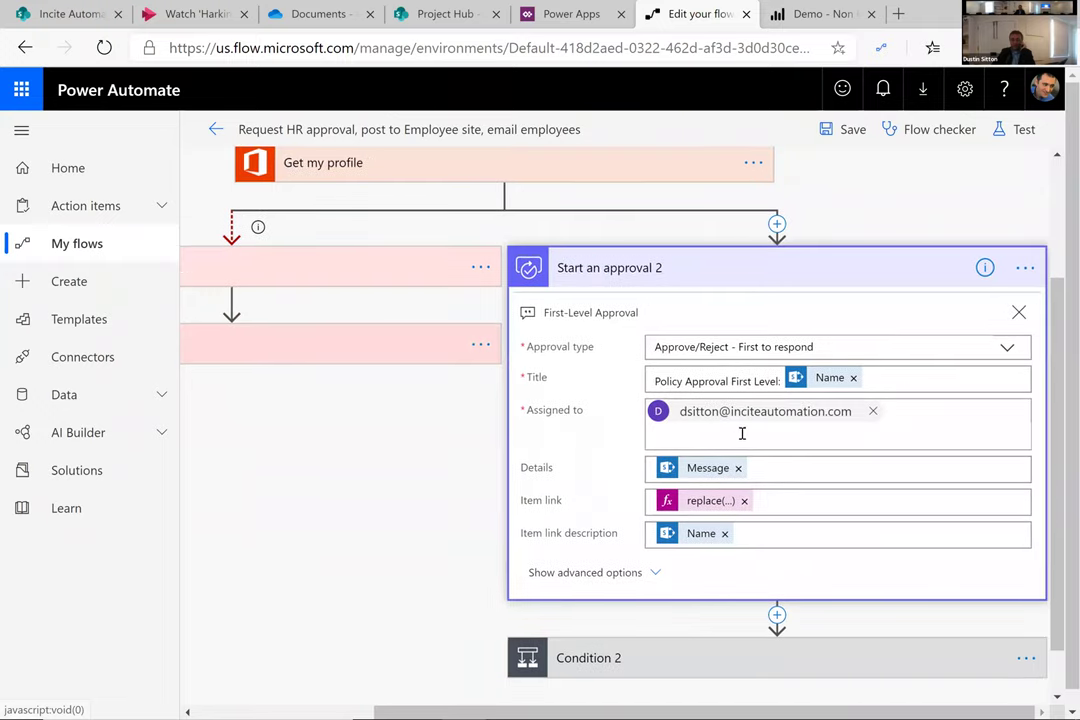
click(791, 471)
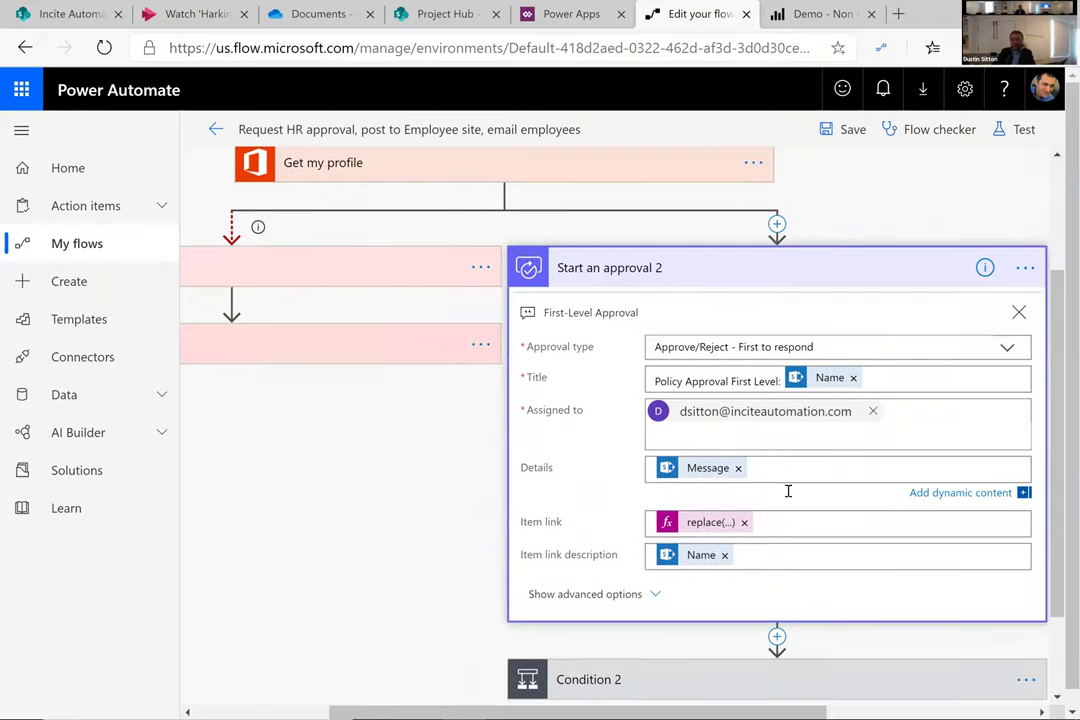
click(1015, 708)
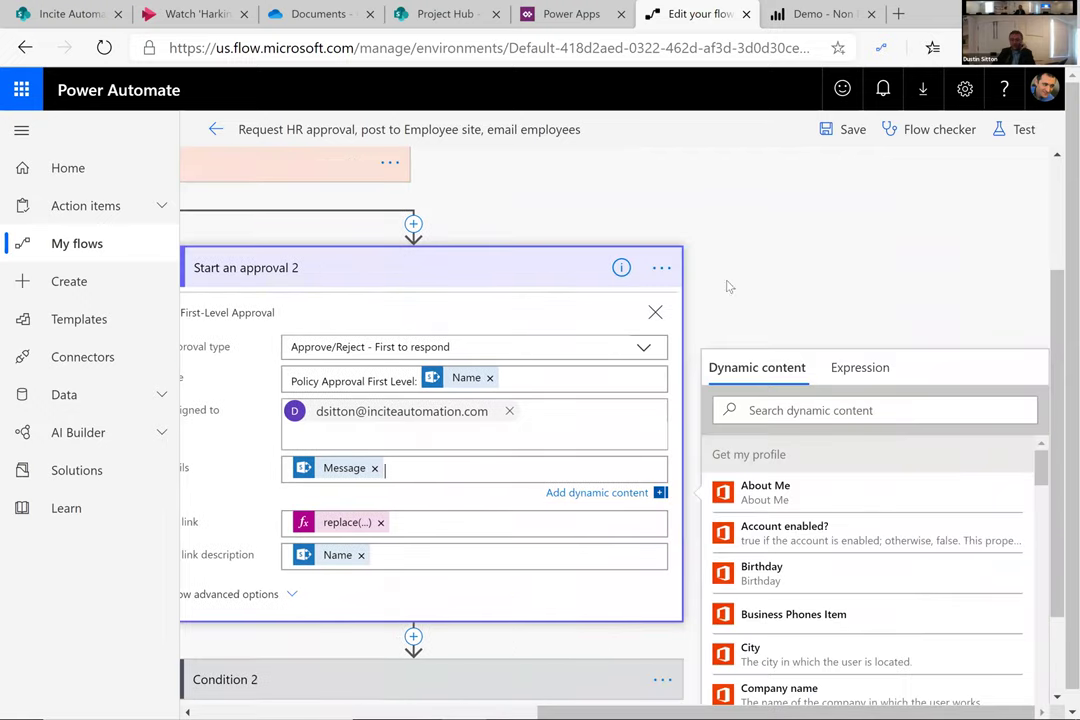
scroll(941, 437, down, 5)
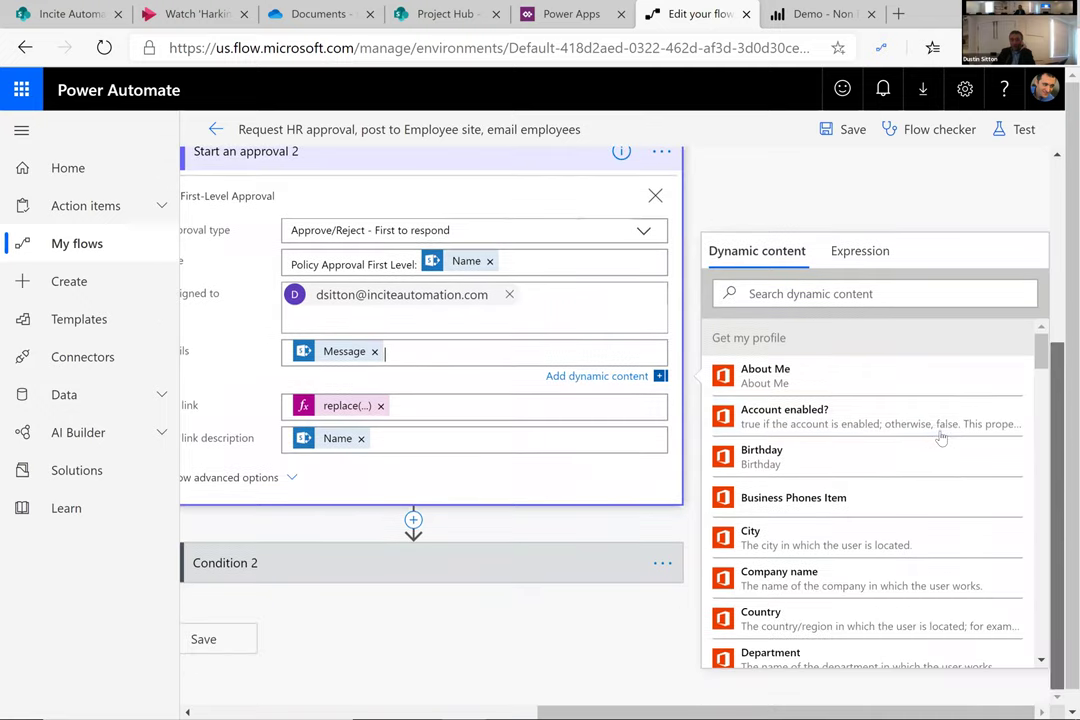
scroll(941, 437, down, 12)
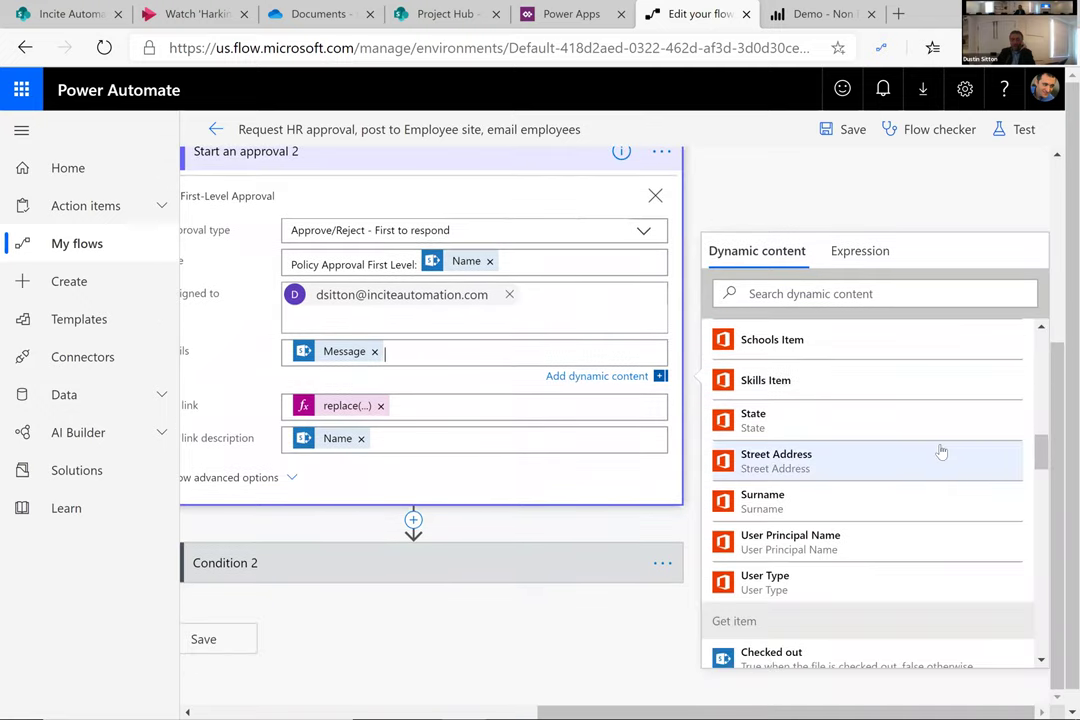
scroll(944, 452, down, 6)
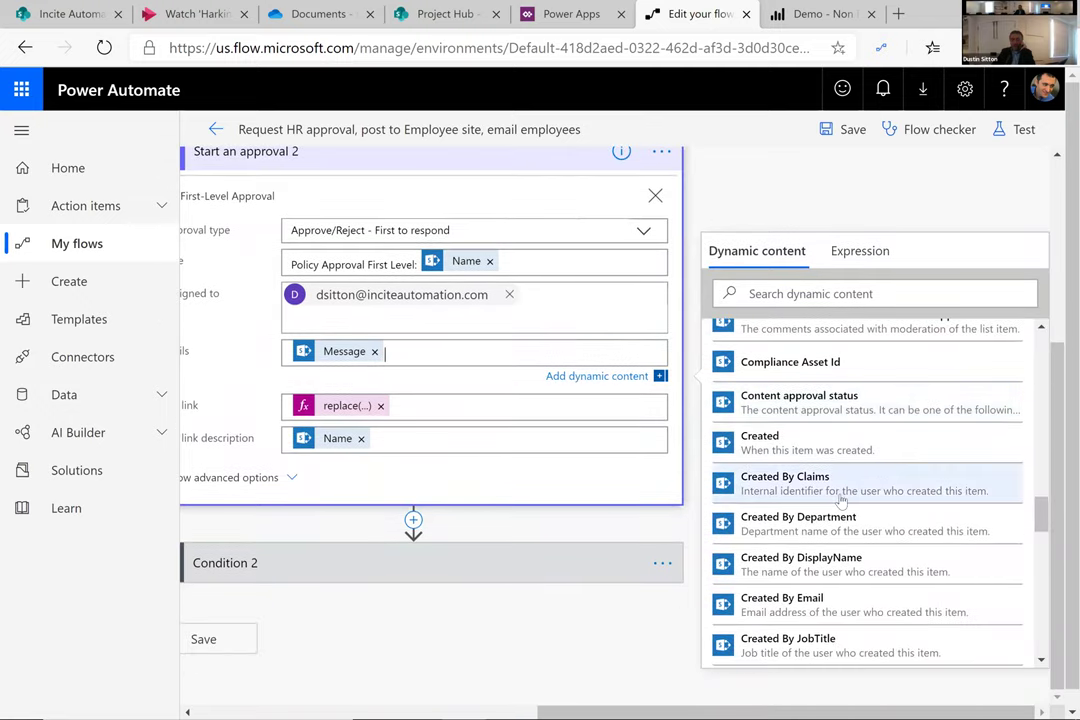
scroll(843, 500, down, 3)
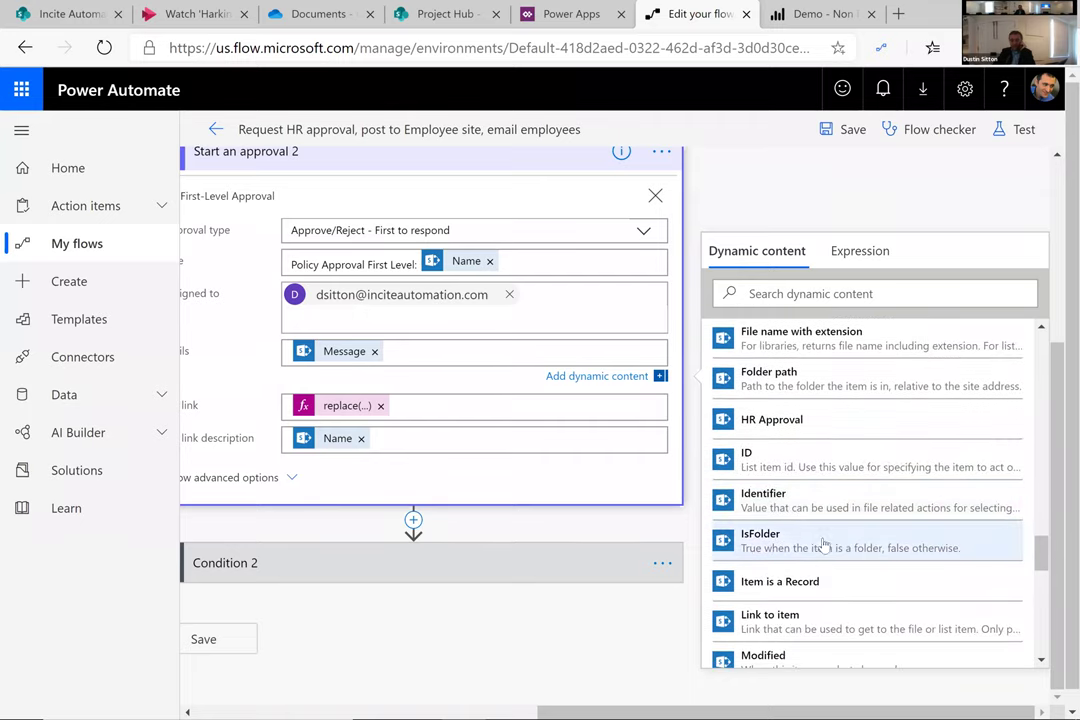
scroll(780, 470, down, 1)
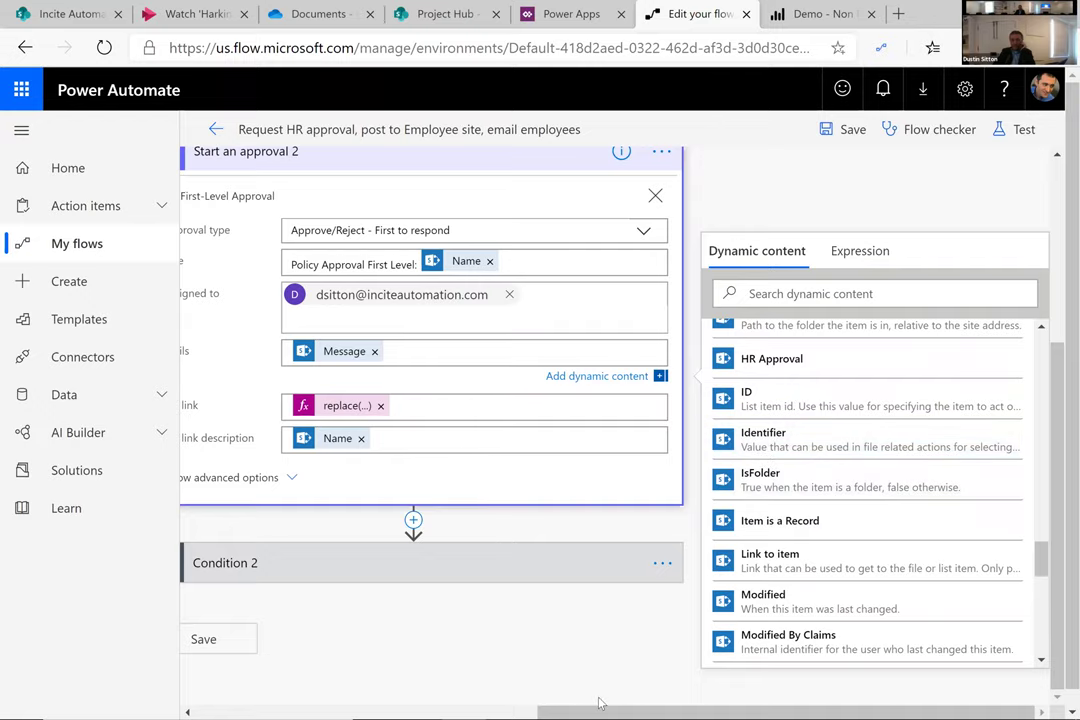
drag(600, 703, 550, 580)
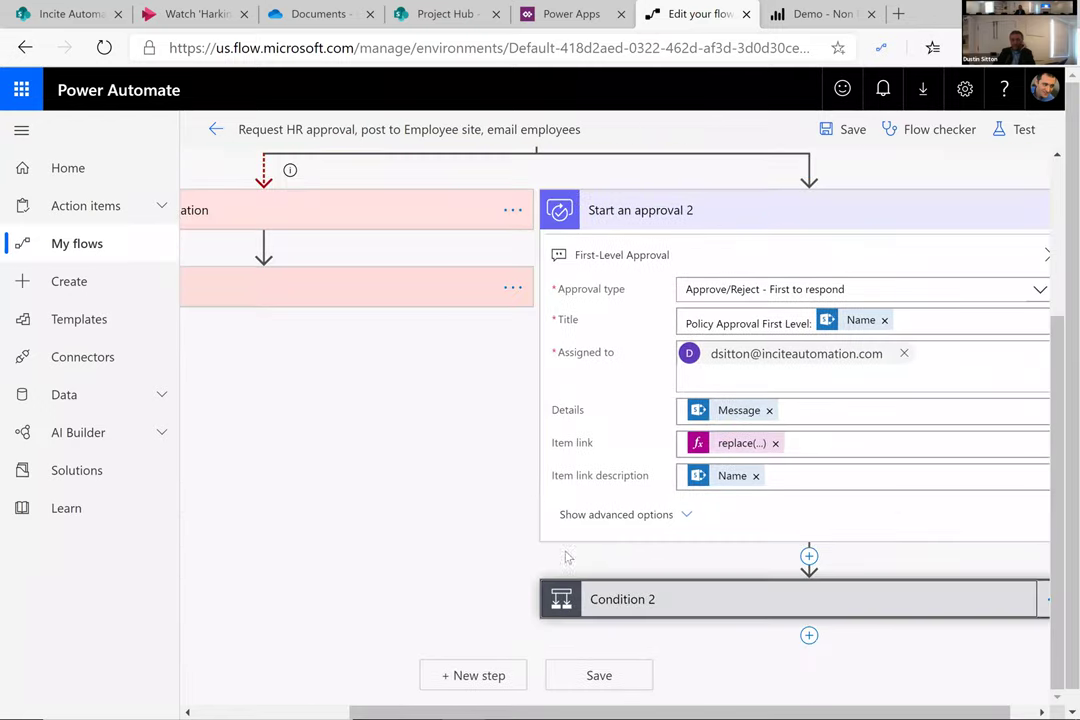
Step: Expand Condition 2 and the second-level approval, then open the Convert file step (Id to PDF)
click(628, 584)
scroll(690, 475, down, 3)
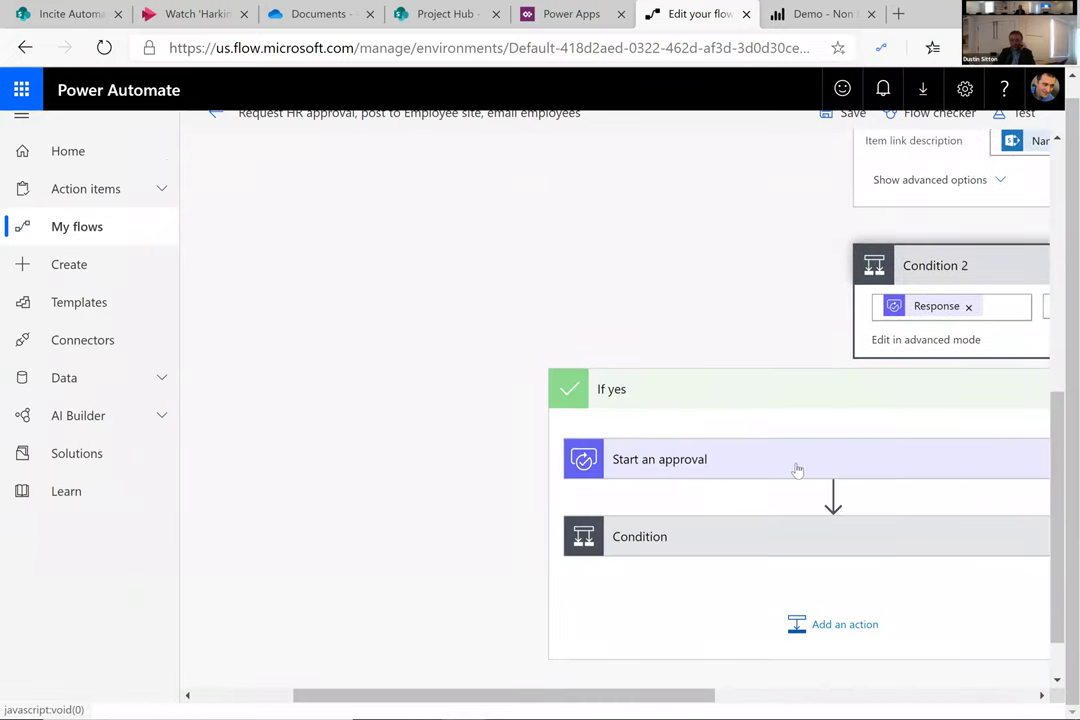
scroll(723, 650, right, 2)
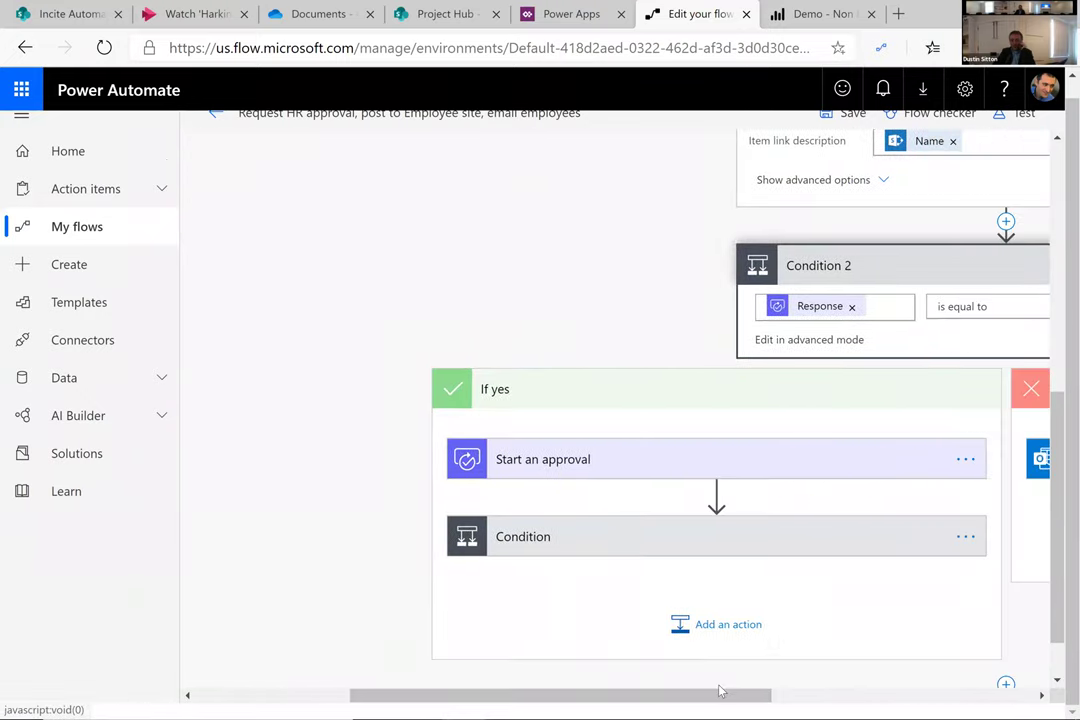
click(583, 477)
scroll(575, 488, down, 5)
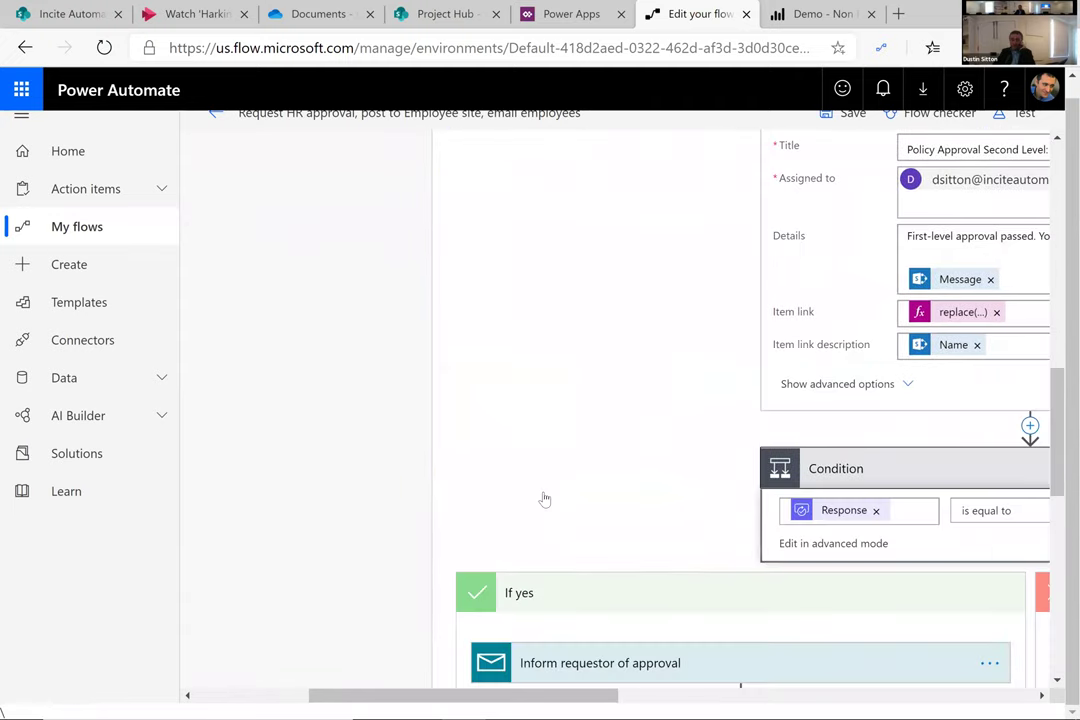
scroll(560, 470, down, 3)
scroll(567, 445, down, 3)
scroll(567, 440, down, 1)
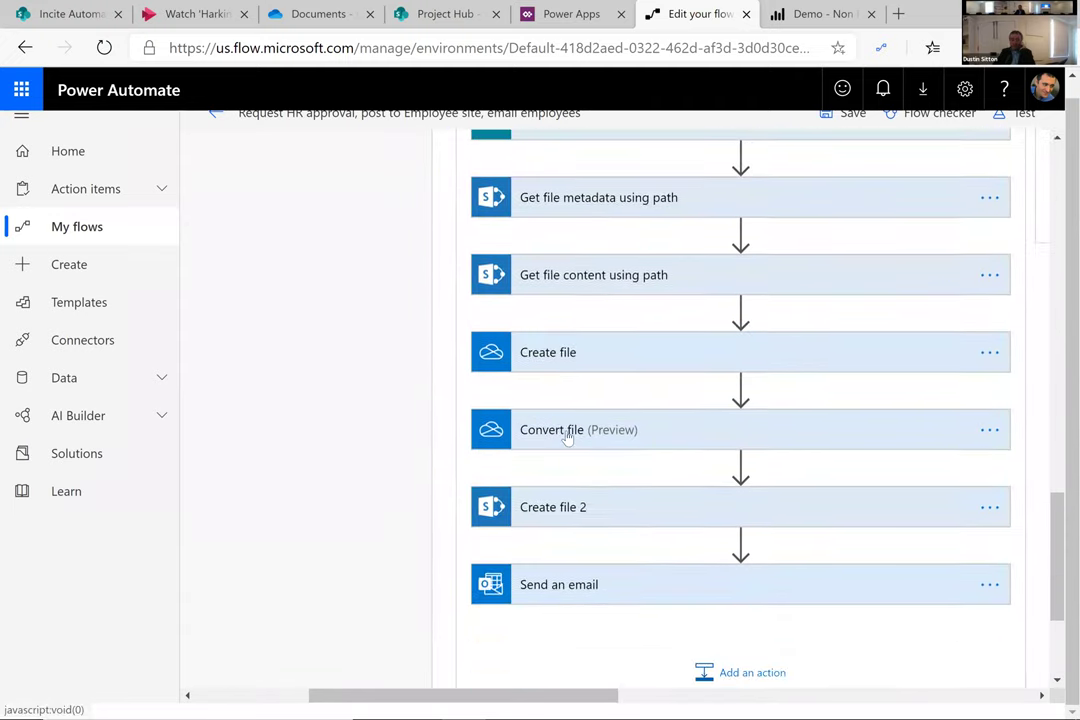
click(570, 433)
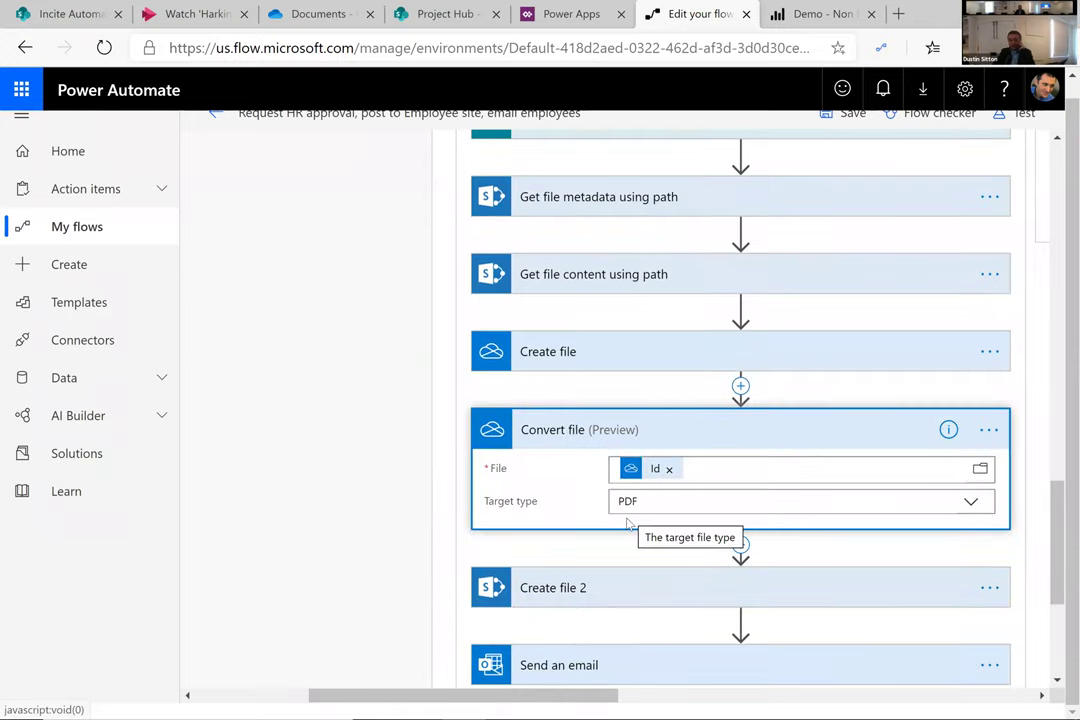
scroll(650, 505, down, 2)
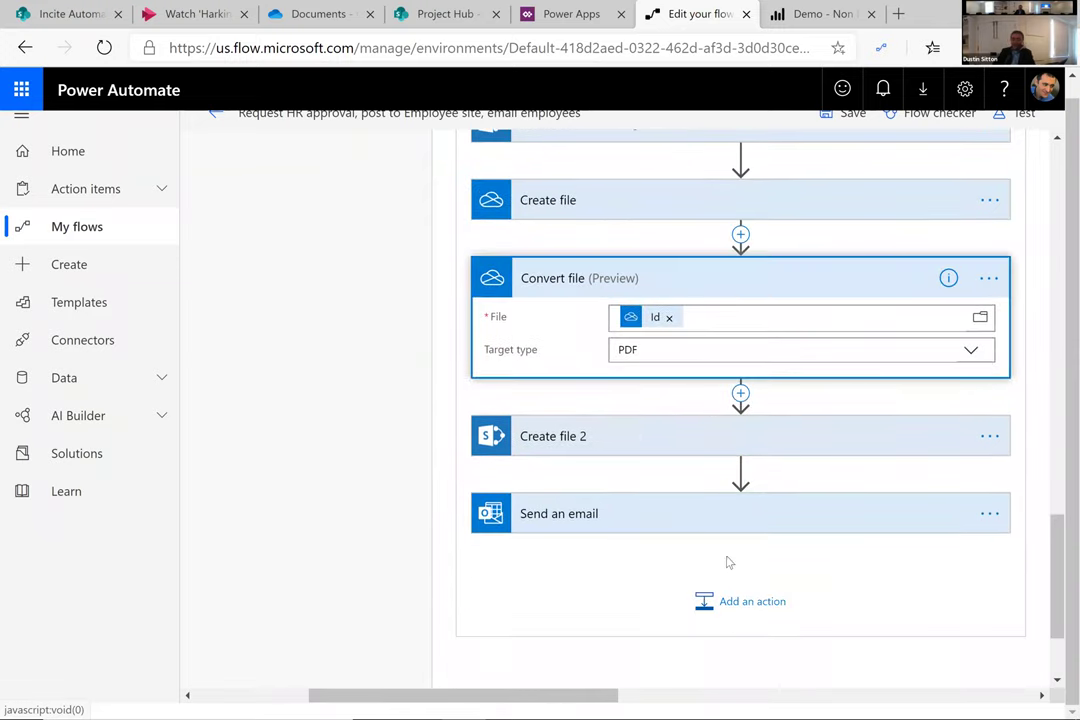
click(707, 601)
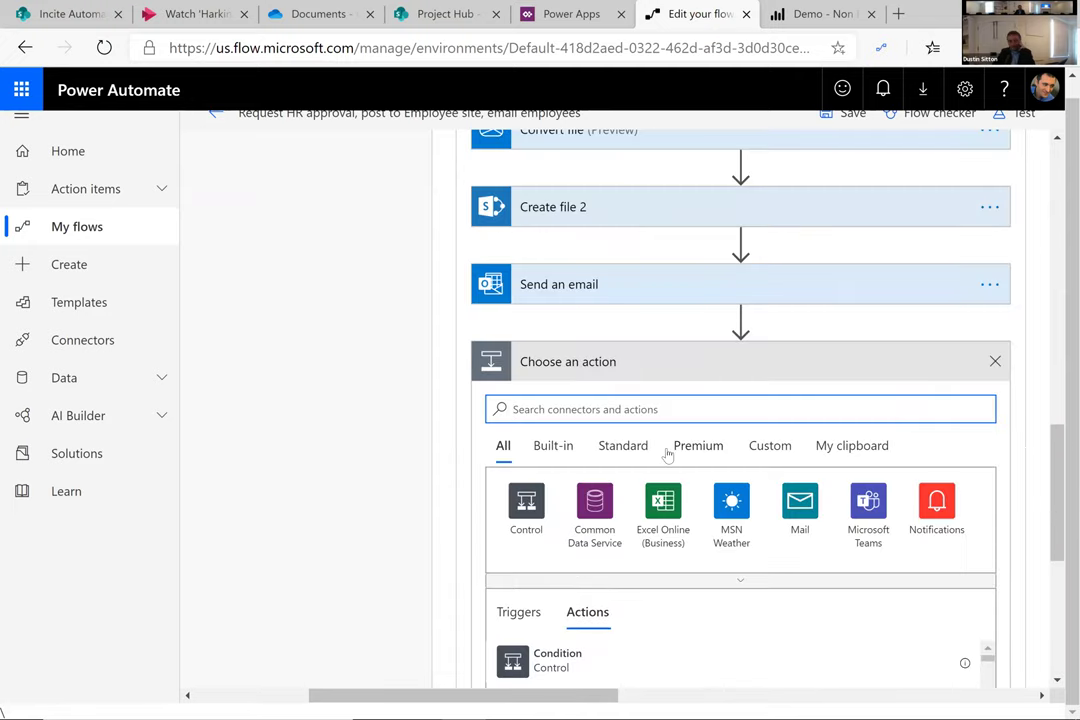
click(688, 383)
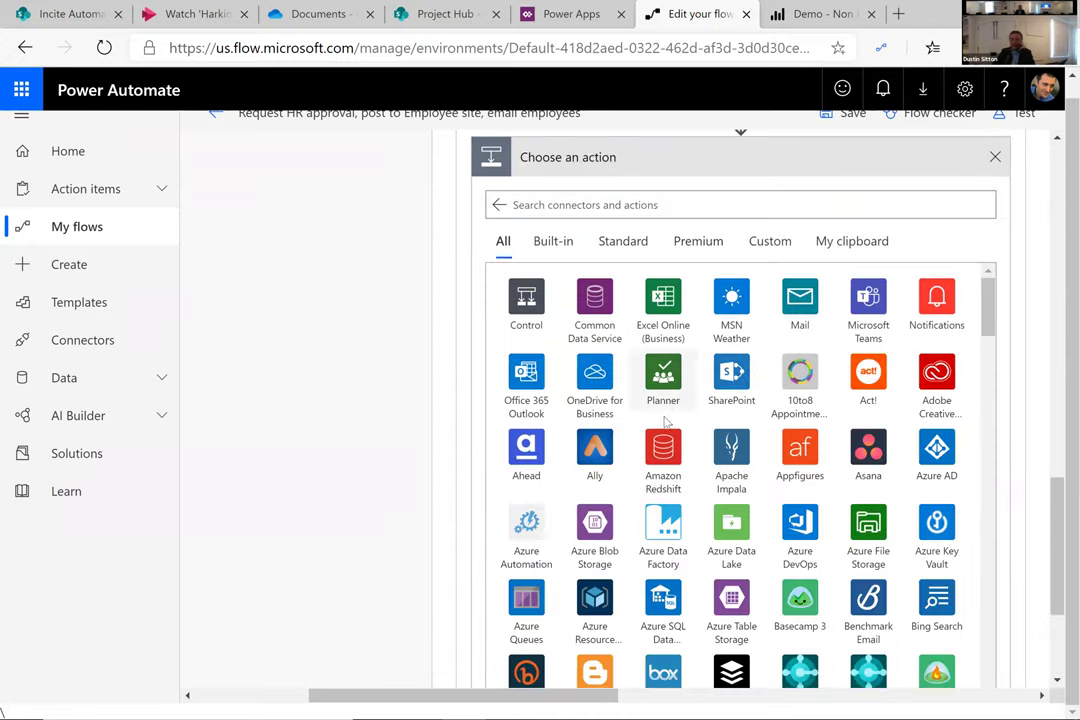
scroll(652, 484, down, 3)
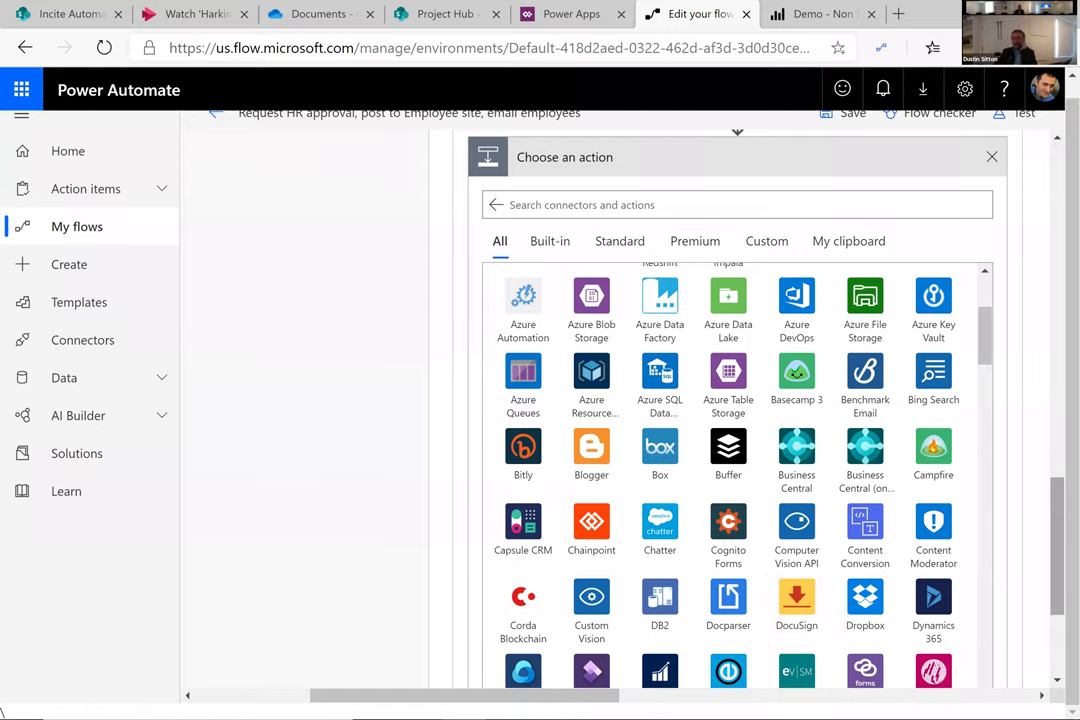
scroll(1057, 545, down, 2)
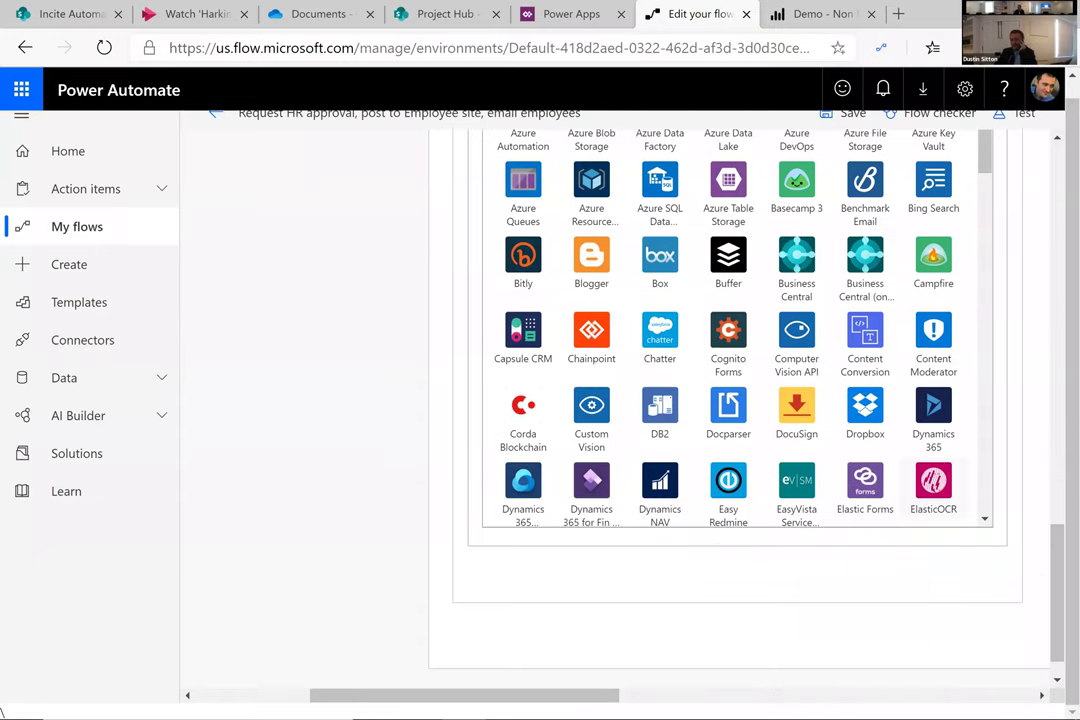
scroll(836, 470, up, 1)
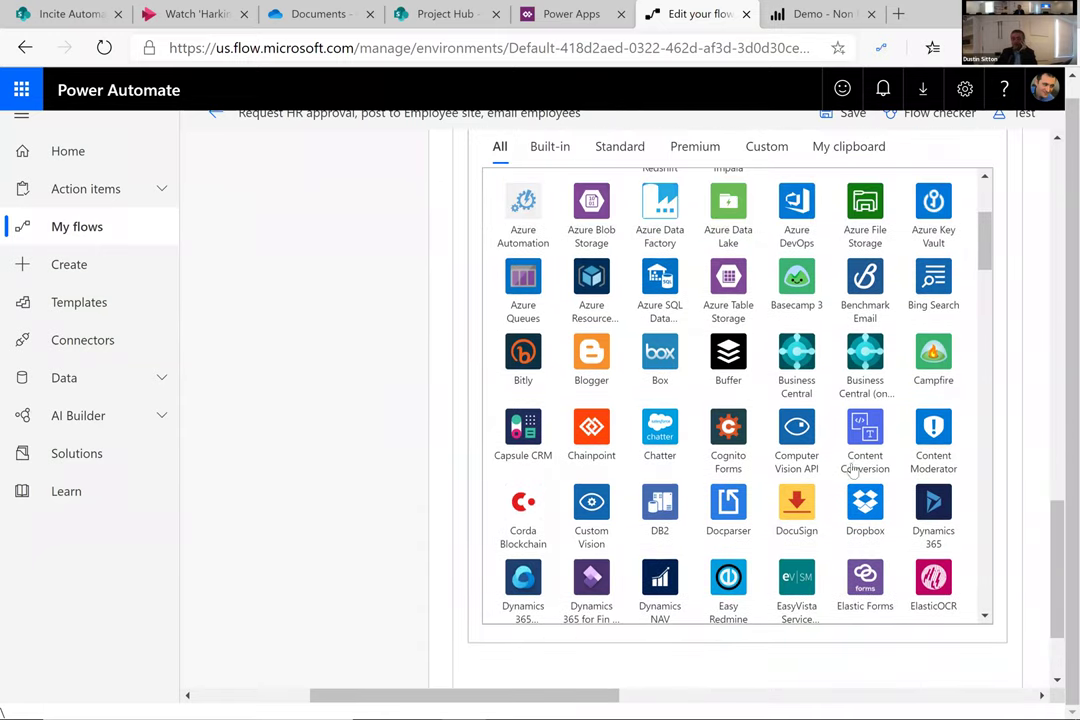
scroll(836, 470, down, 1)
scroll(838, 472, down, 3)
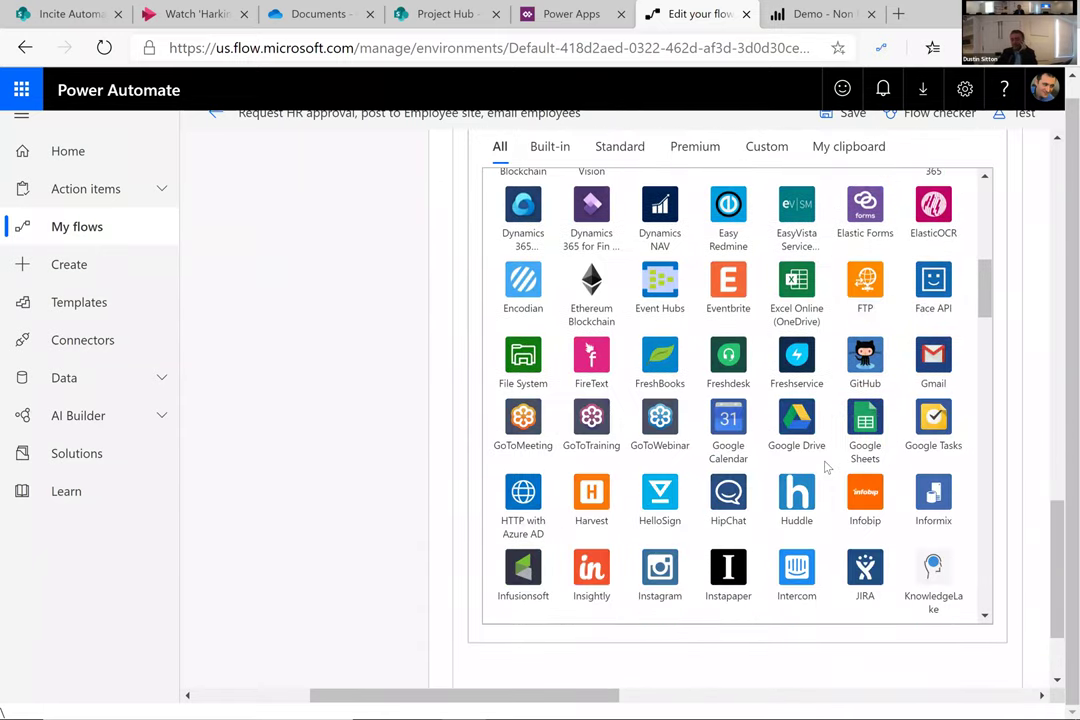
scroll(826, 467, down, 4)
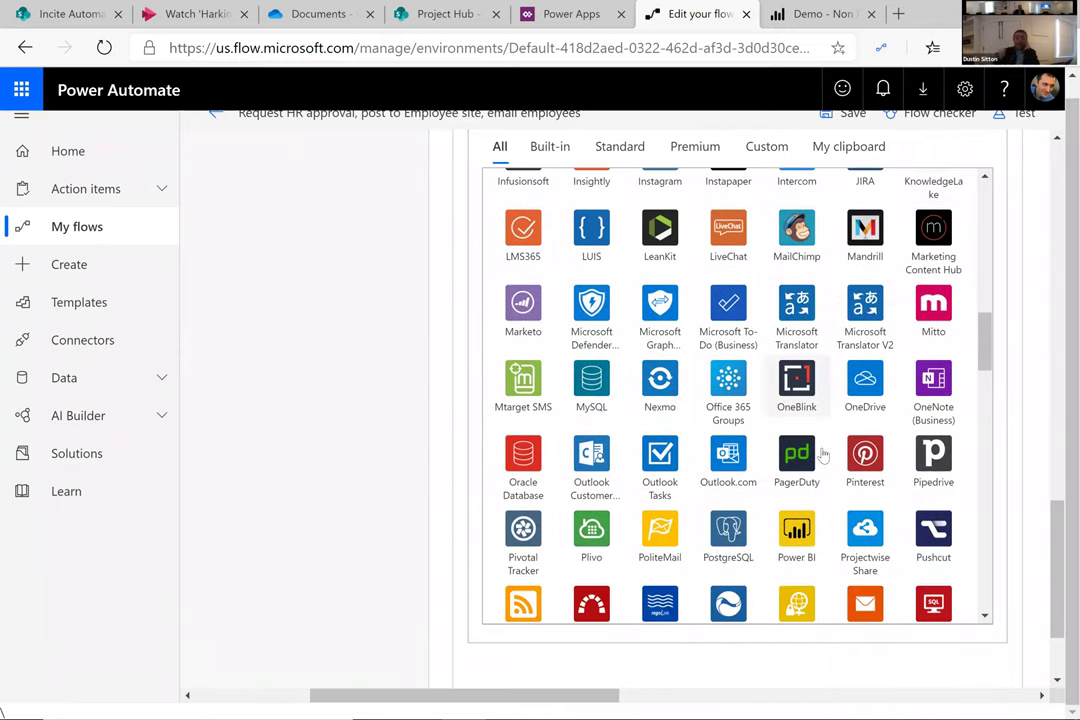
drag(985, 343, 986, 369)
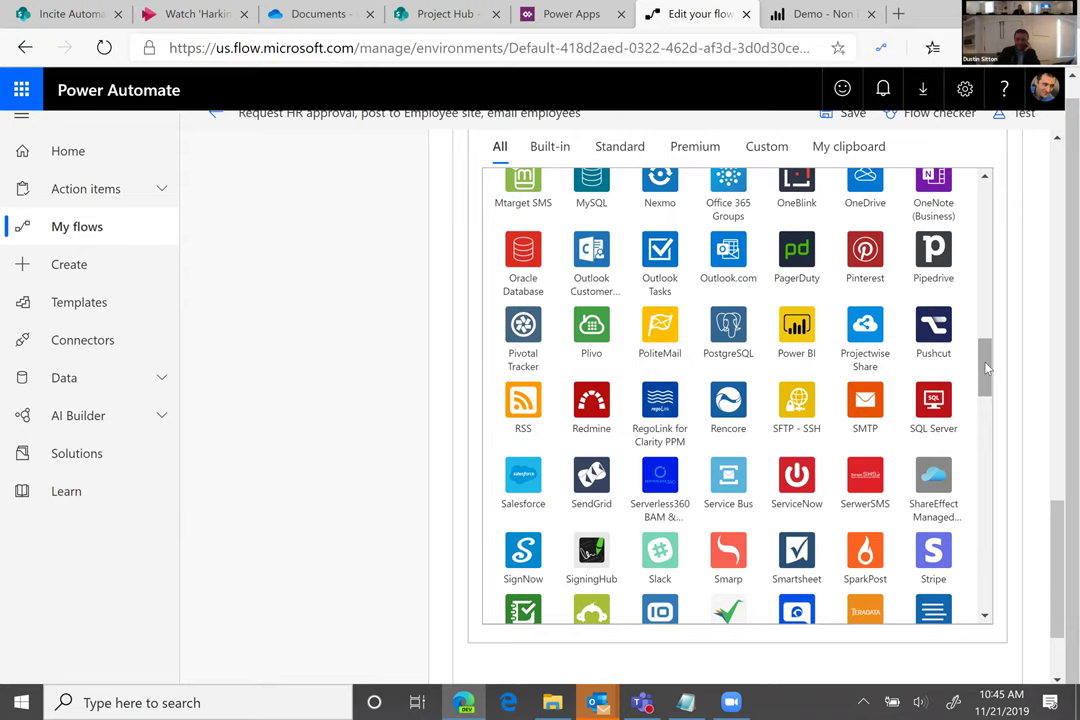
scroll(742, 479, down, 5)
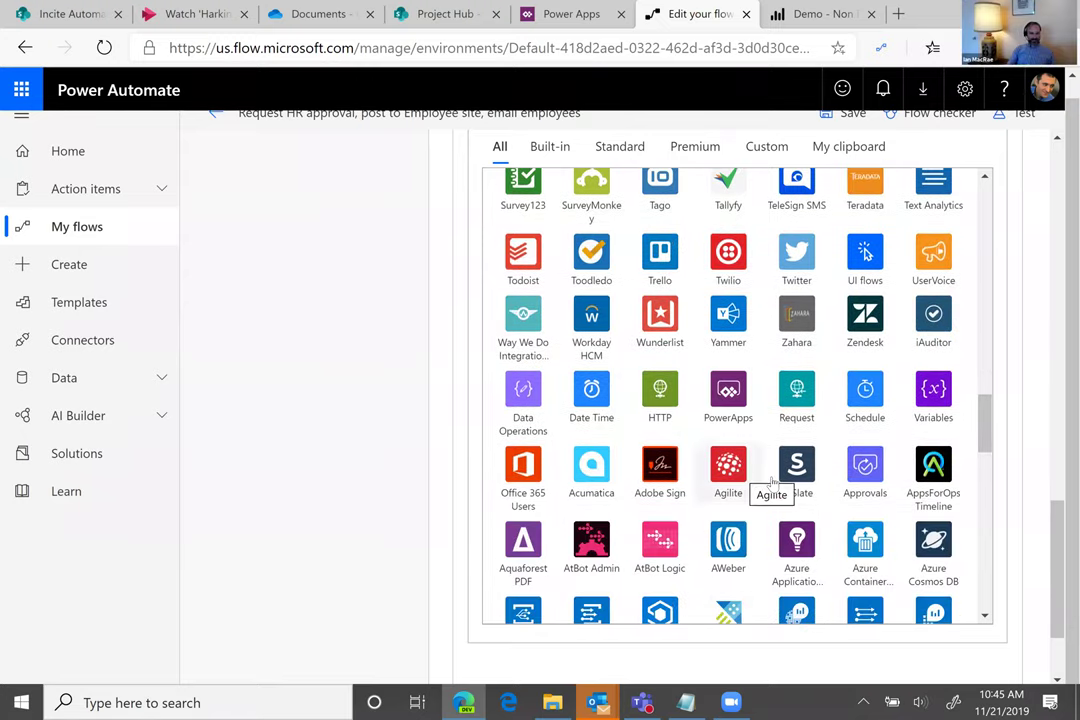
scroll(804, 526, down, 3)
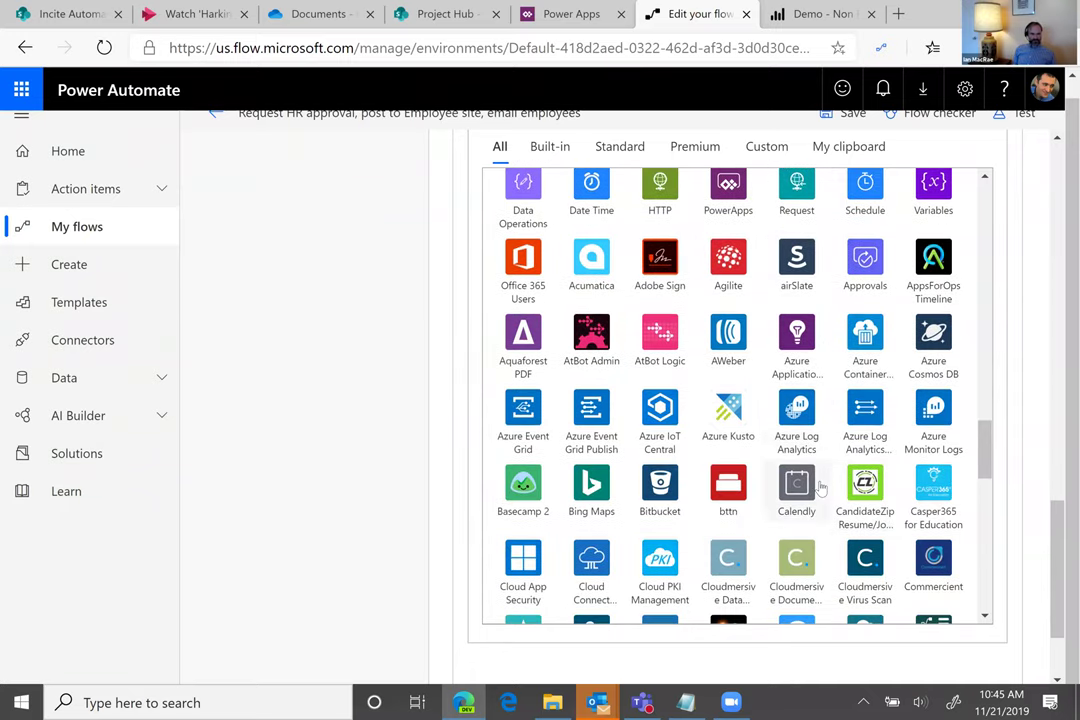
scroll(822, 487, down, 4)
scroll(829, 486, down, 1)
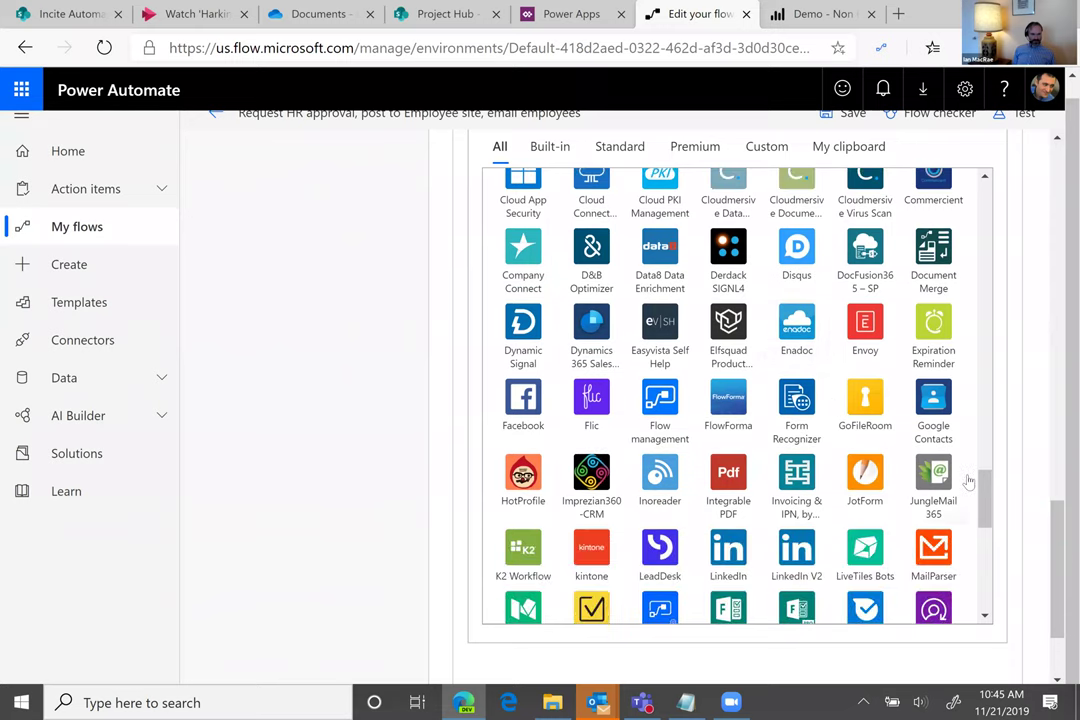
drag(985, 510, 965, 560)
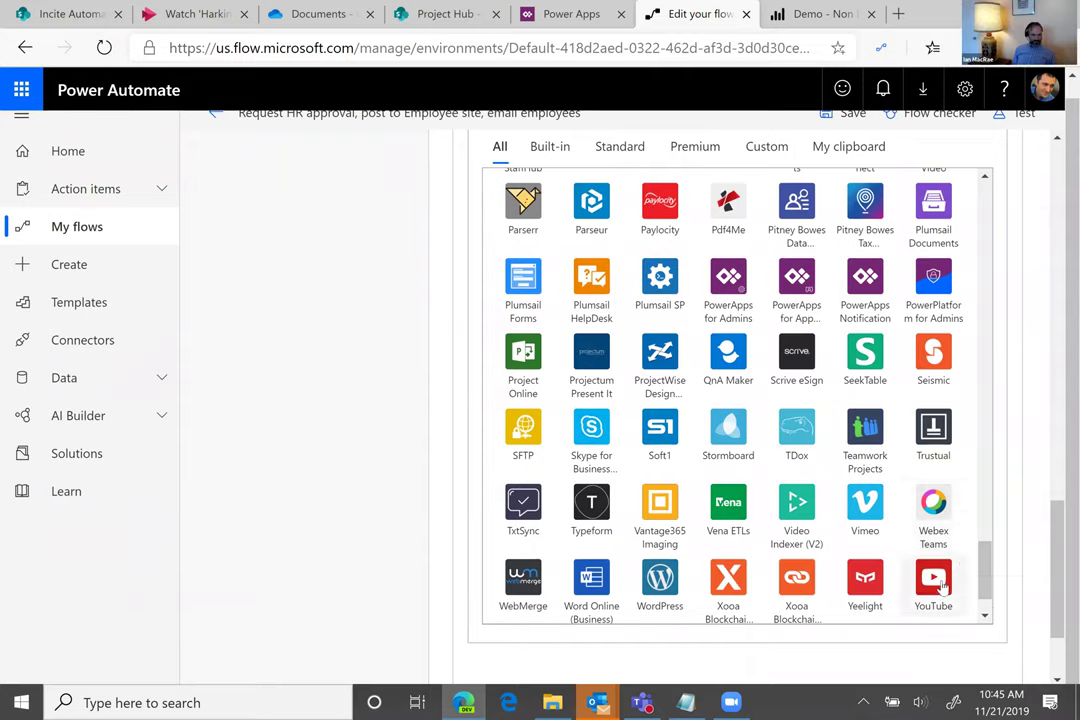
drag(983, 573, 983, 593)
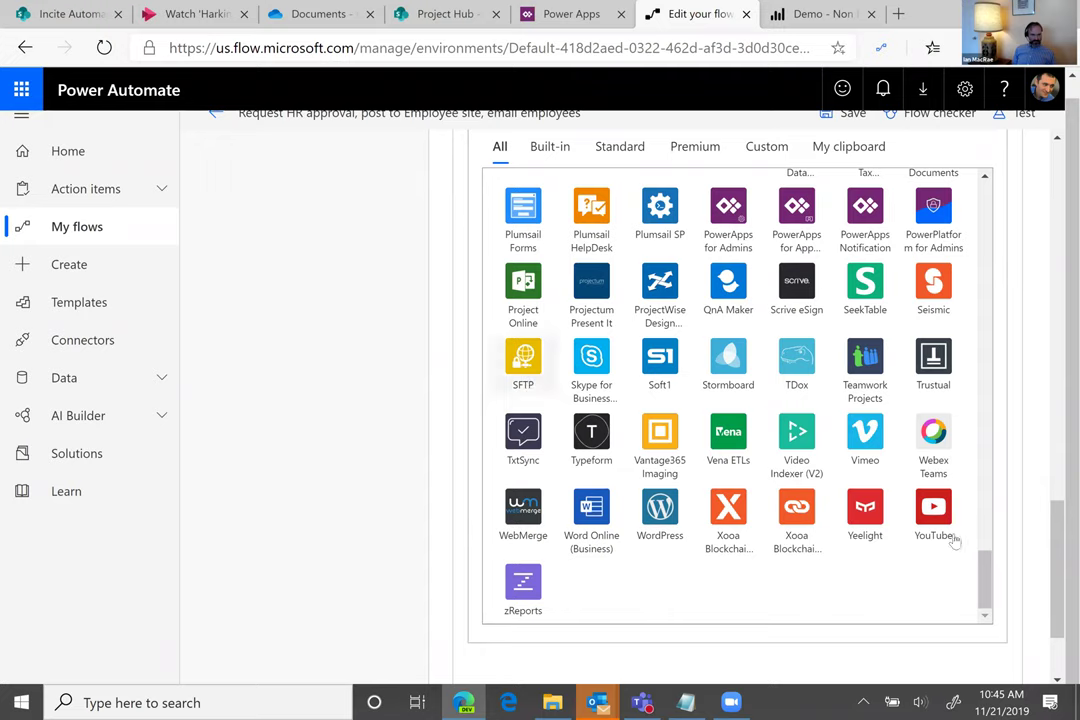
drag(983, 566, 943, 248)
scroll(943, 248, up, 5)
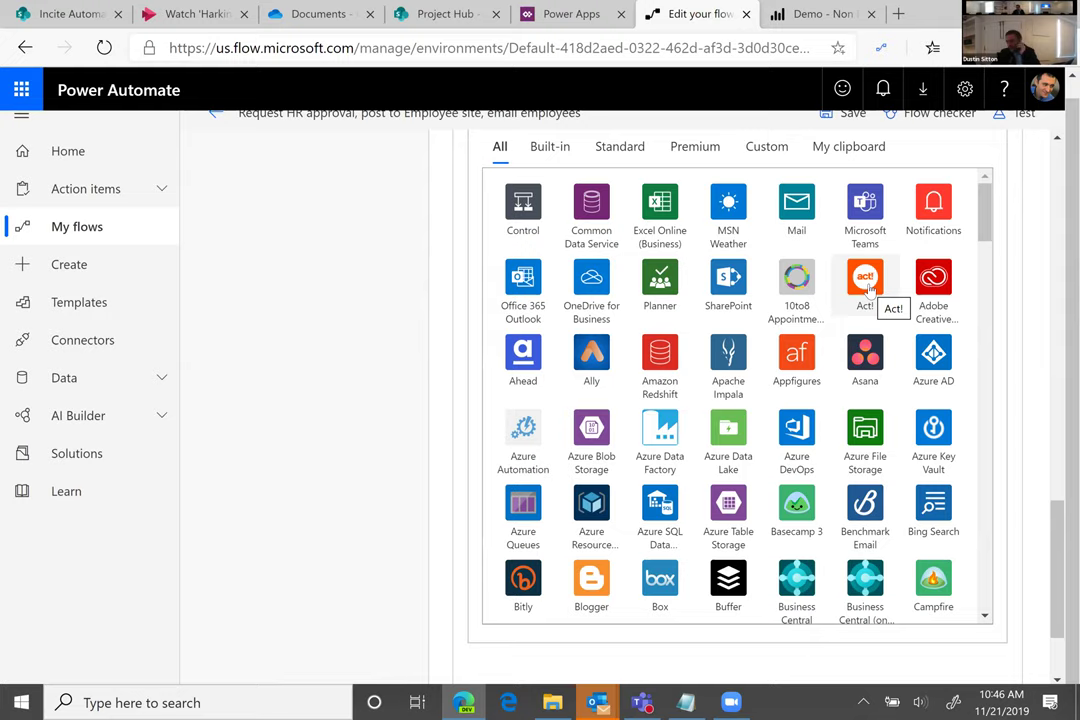
scroll(868, 292, up, 2)
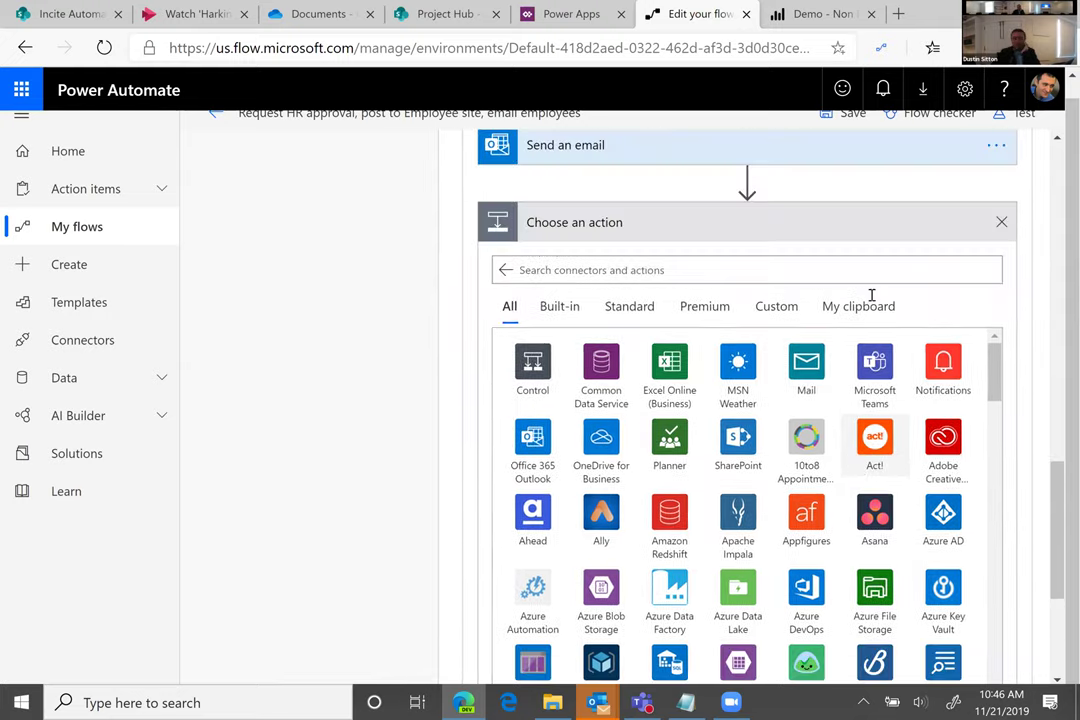
scroll(871, 295, down, 6)
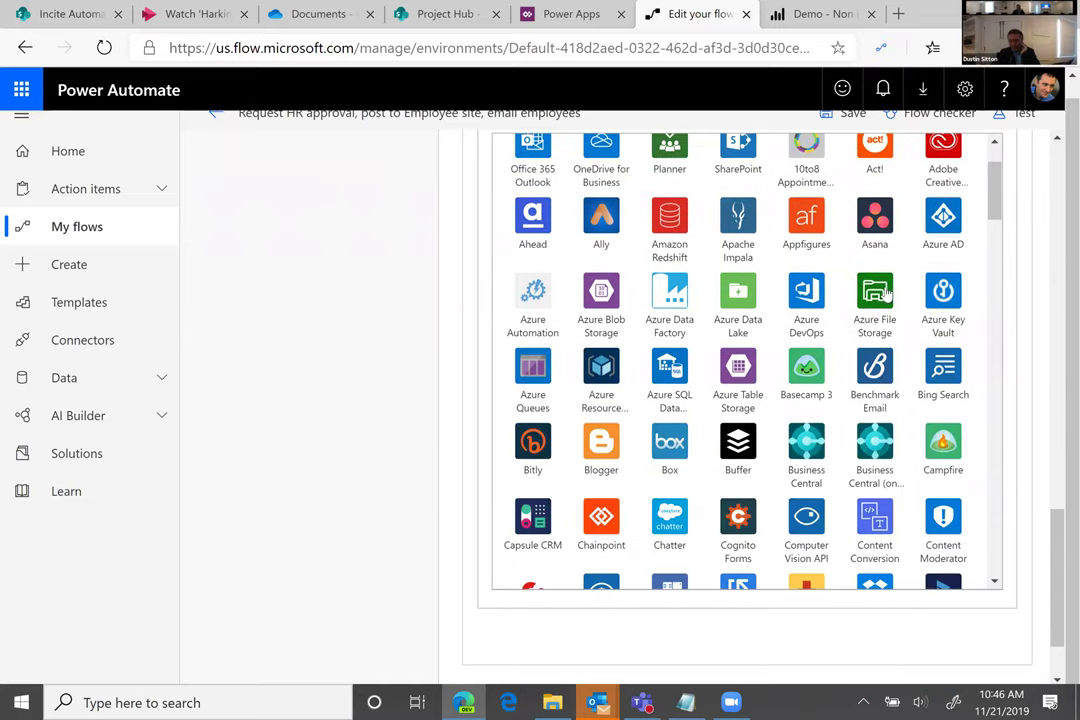
scroll(878, 283, down, 4)
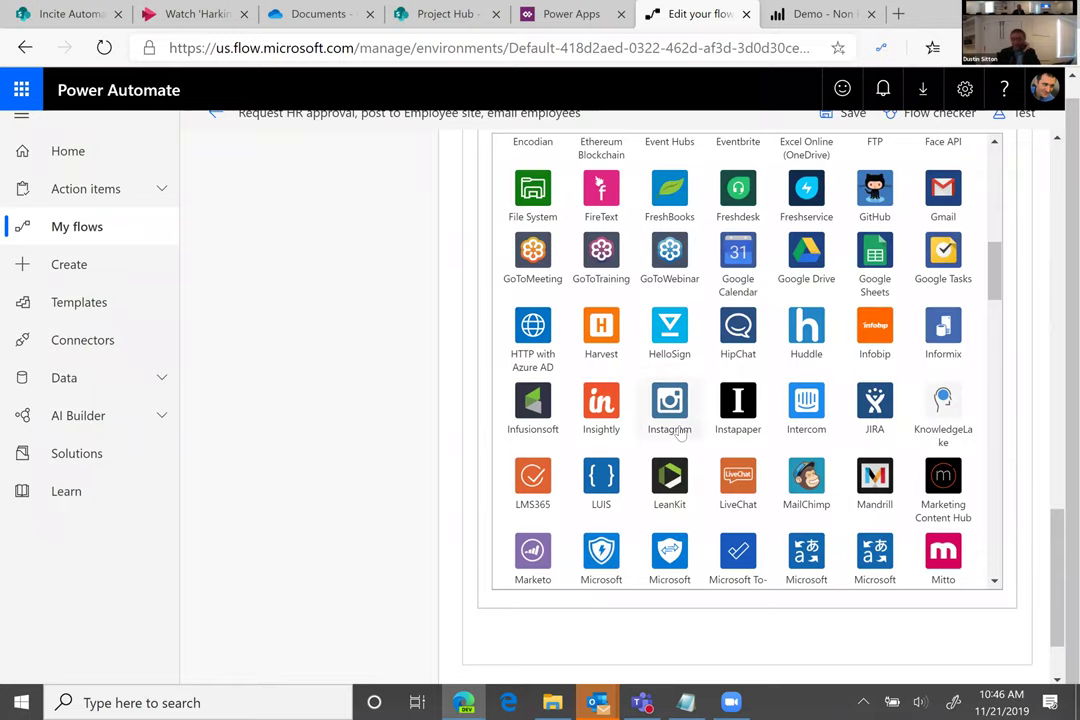
scroll(672, 432, down, 1)
scroll(680, 432, up, 1)
scroll(680, 432, down, 3)
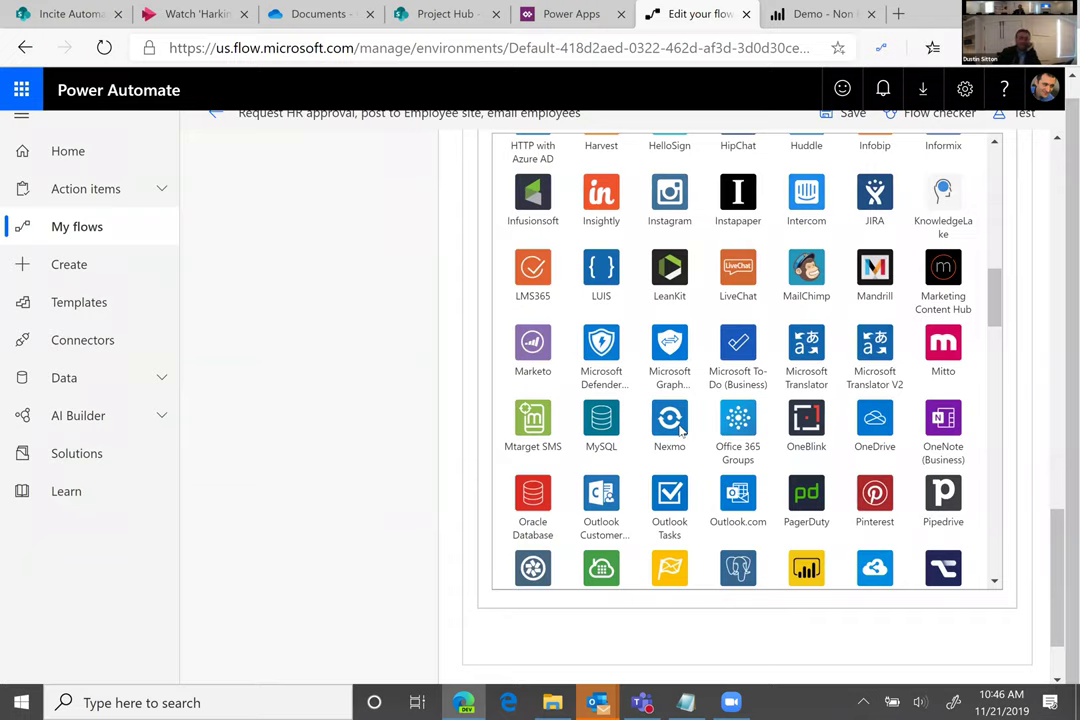
Step: Go to the AI Builder Build page, confirming to leave the unsaved flow editor
click(159, 416)
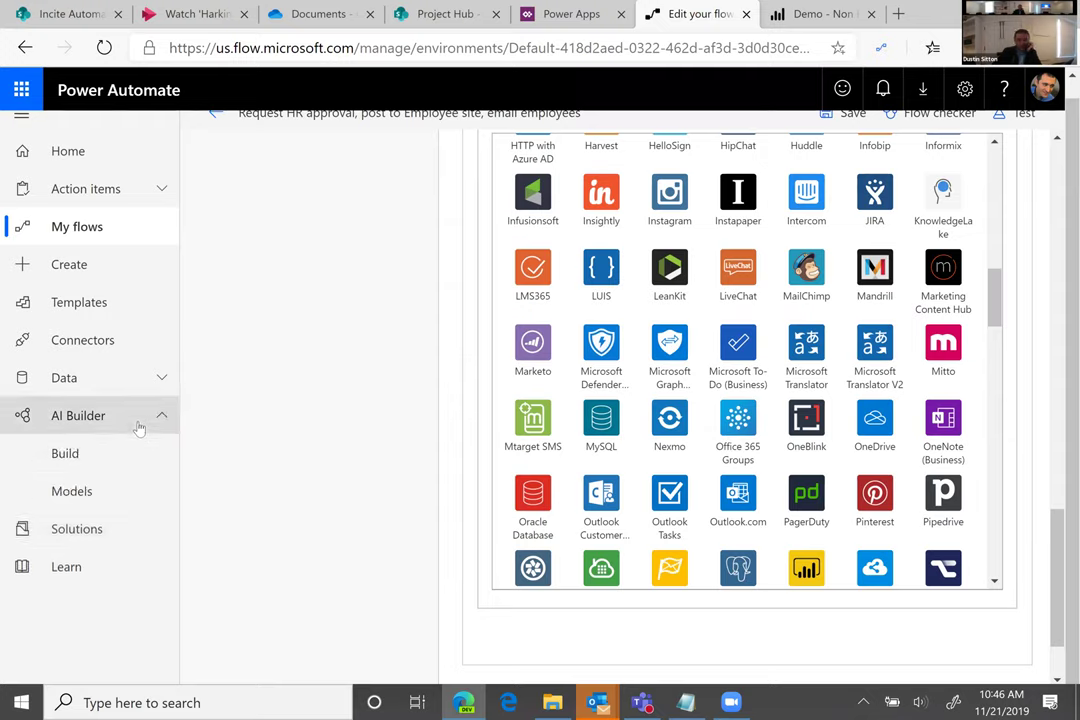
click(112, 473)
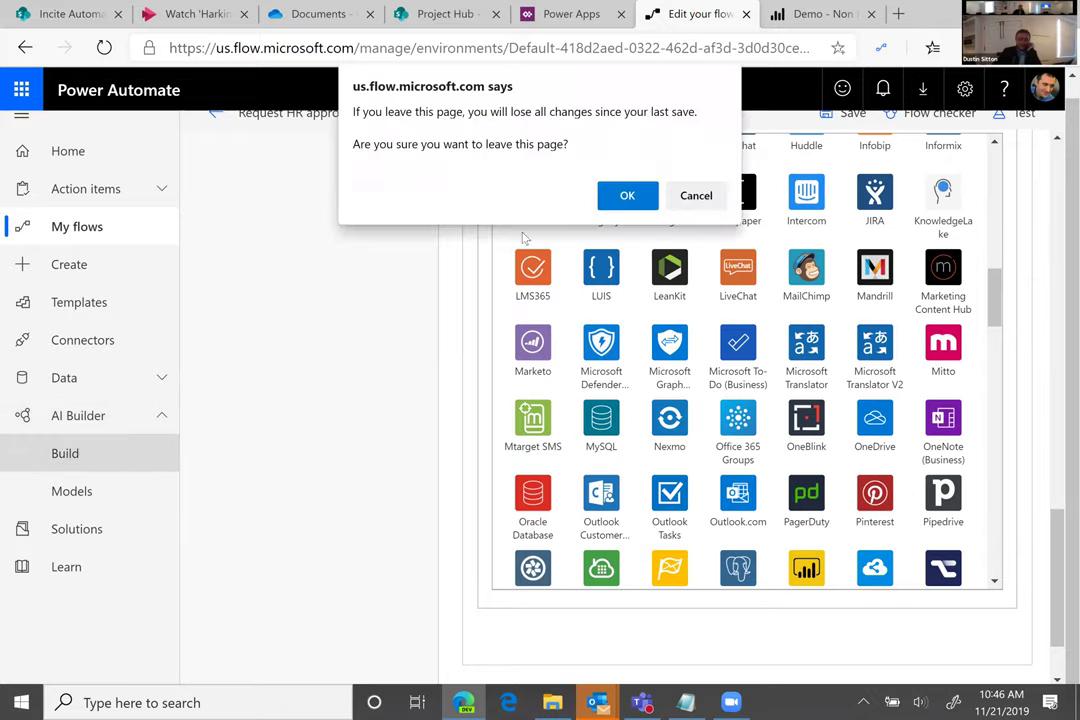
click(627, 196)
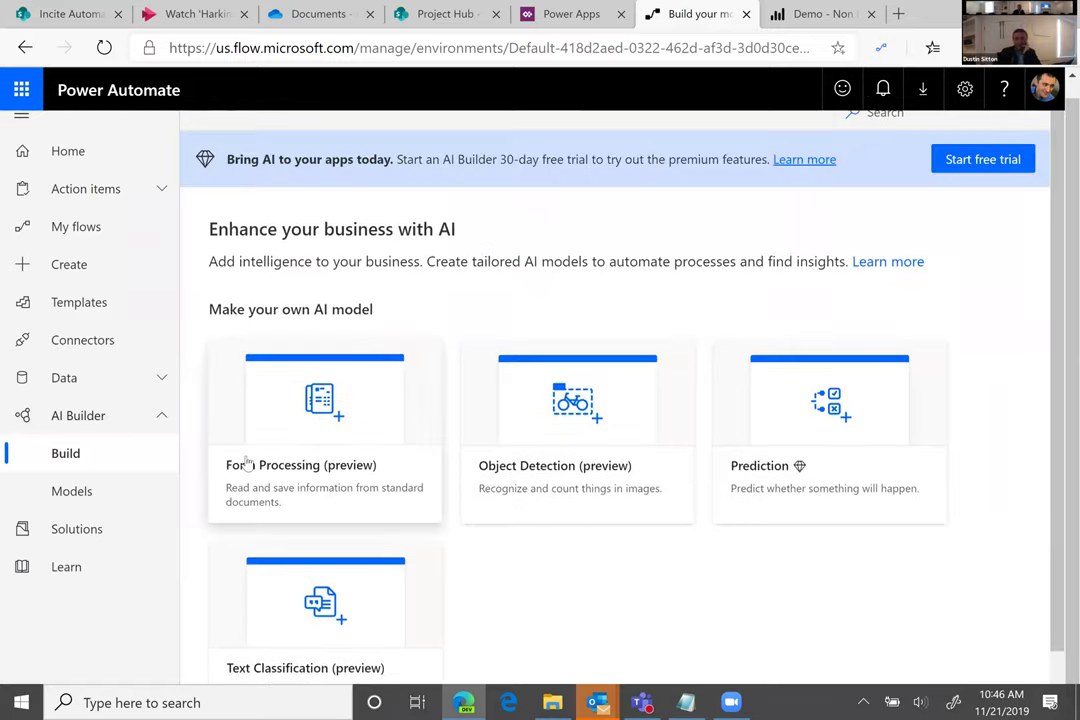
scroll(258, 458, down, 1)
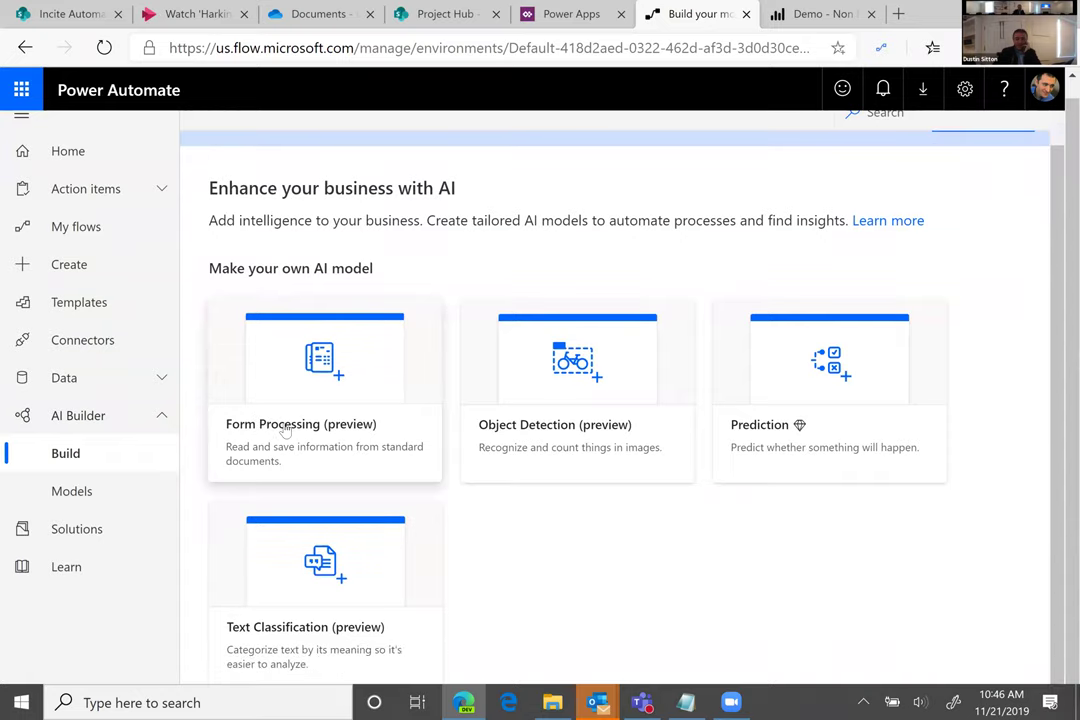
Step: Preview the Form Processing model's example documents, then close its overview
click(286, 428)
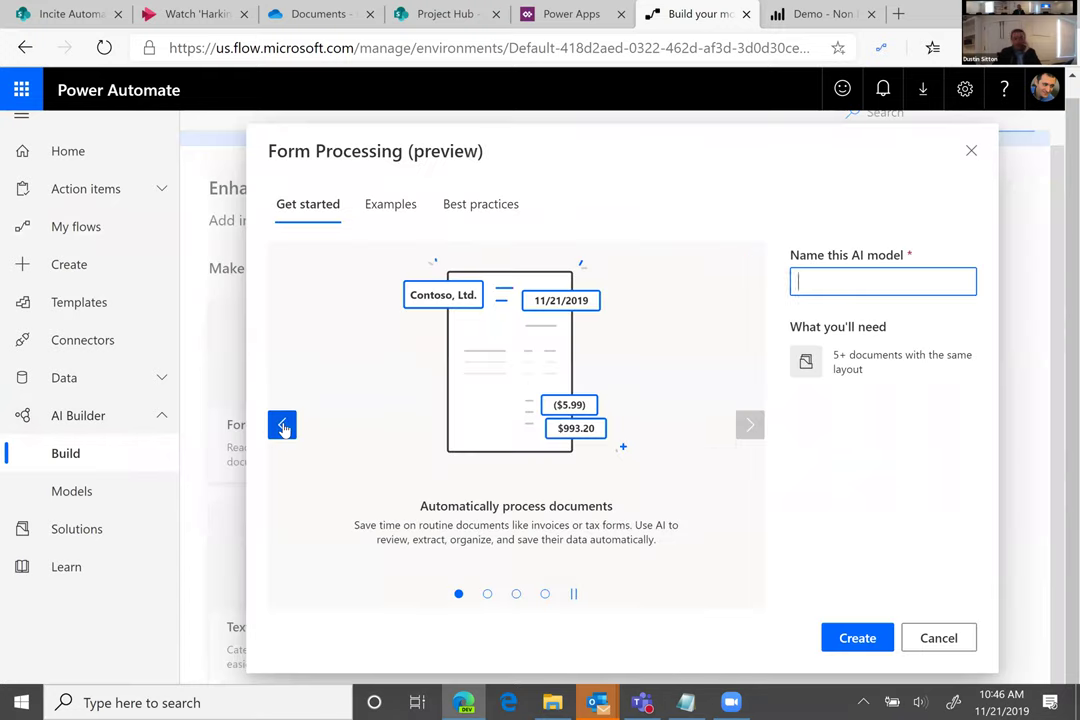
click(378, 217)
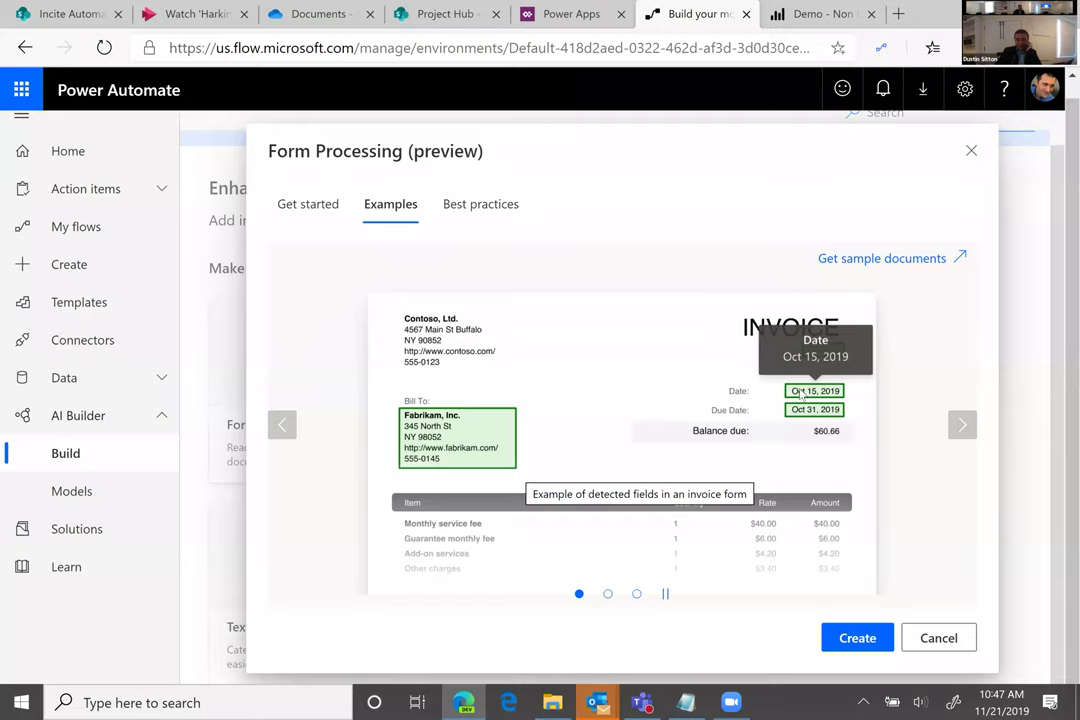
click(961, 423)
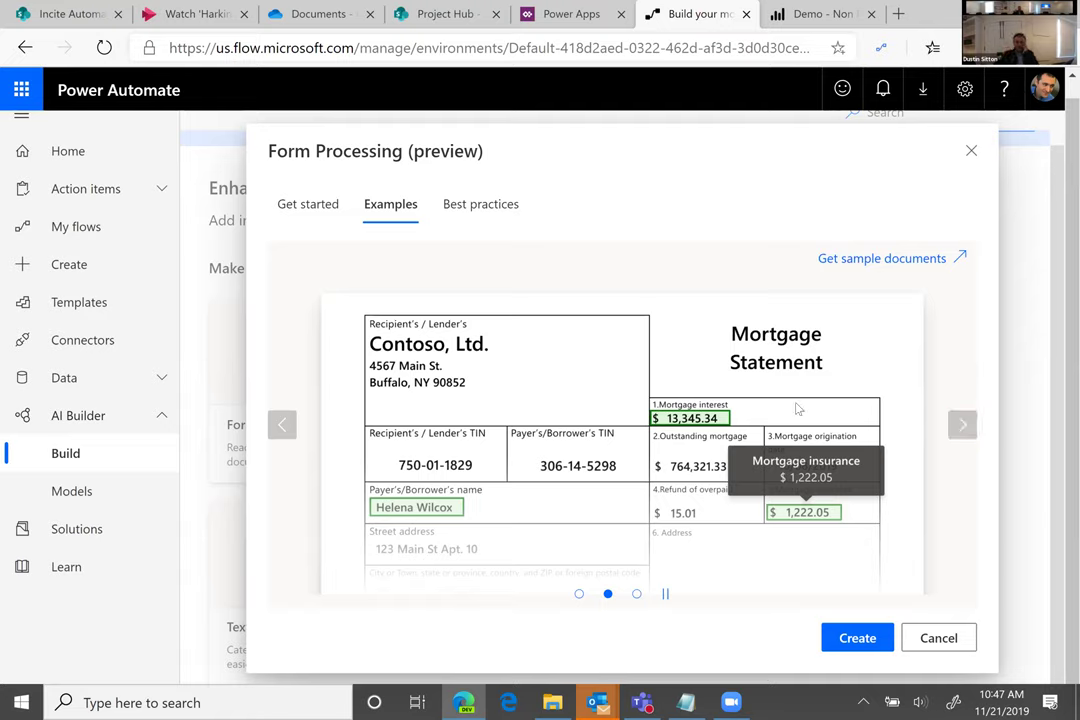
click(940, 640)
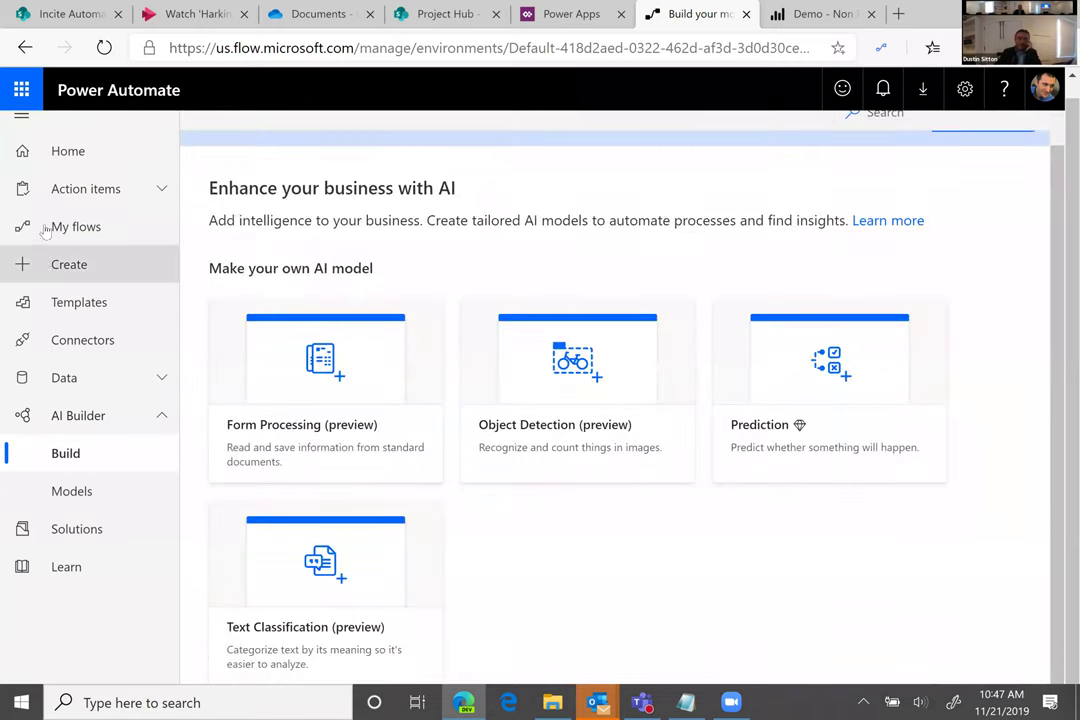
Step: Browse My flows and UI flows, then show the Team flows list
click(47, 226)
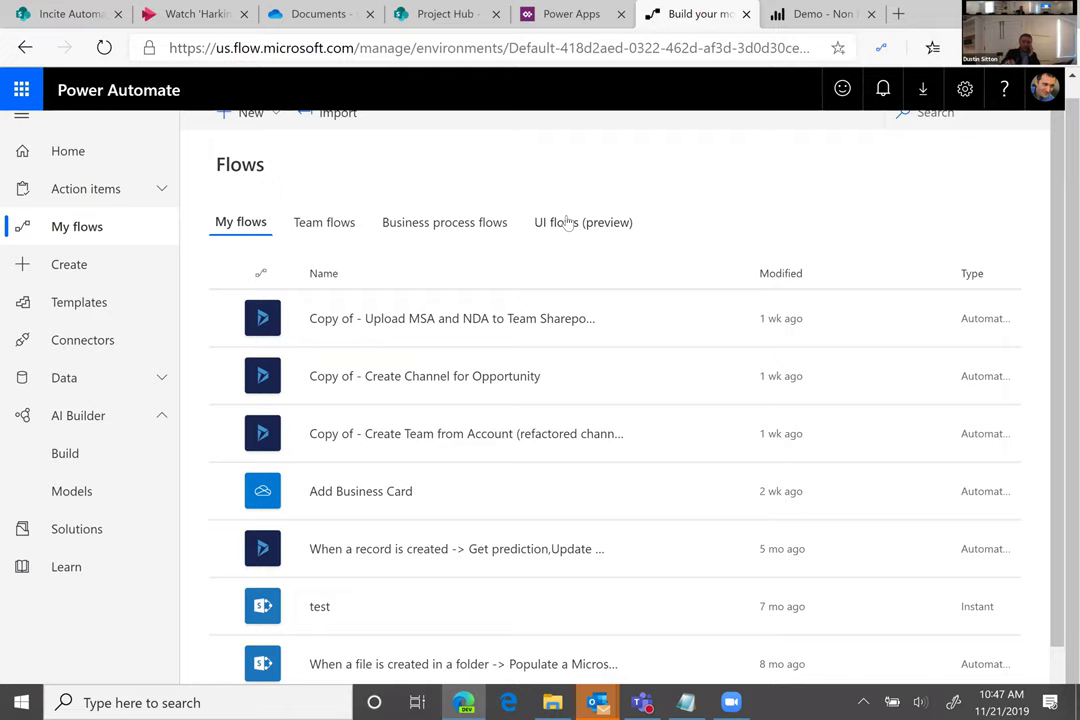
scroll(567, 222, up, 1)
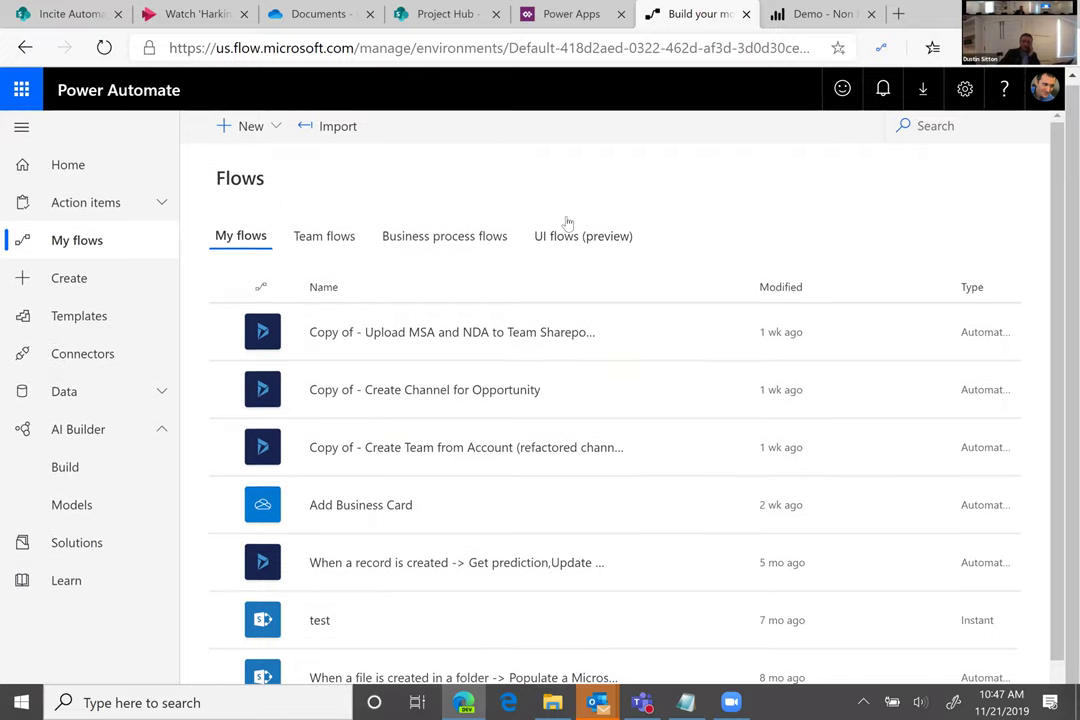
click(562, 245)
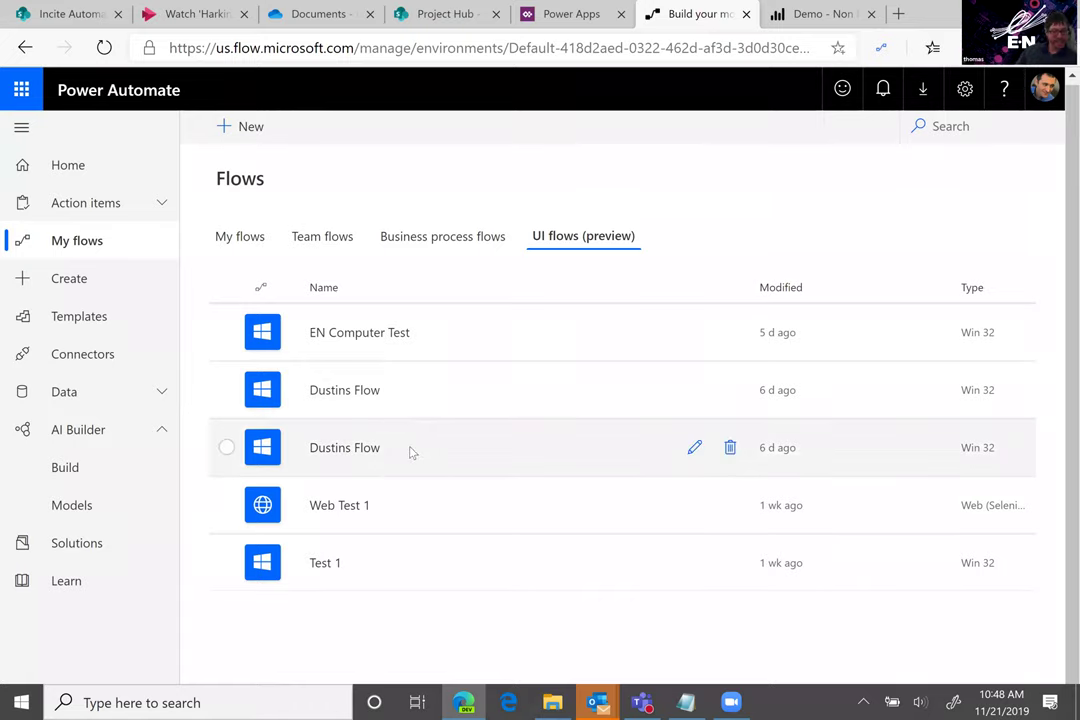
click(315, 238)
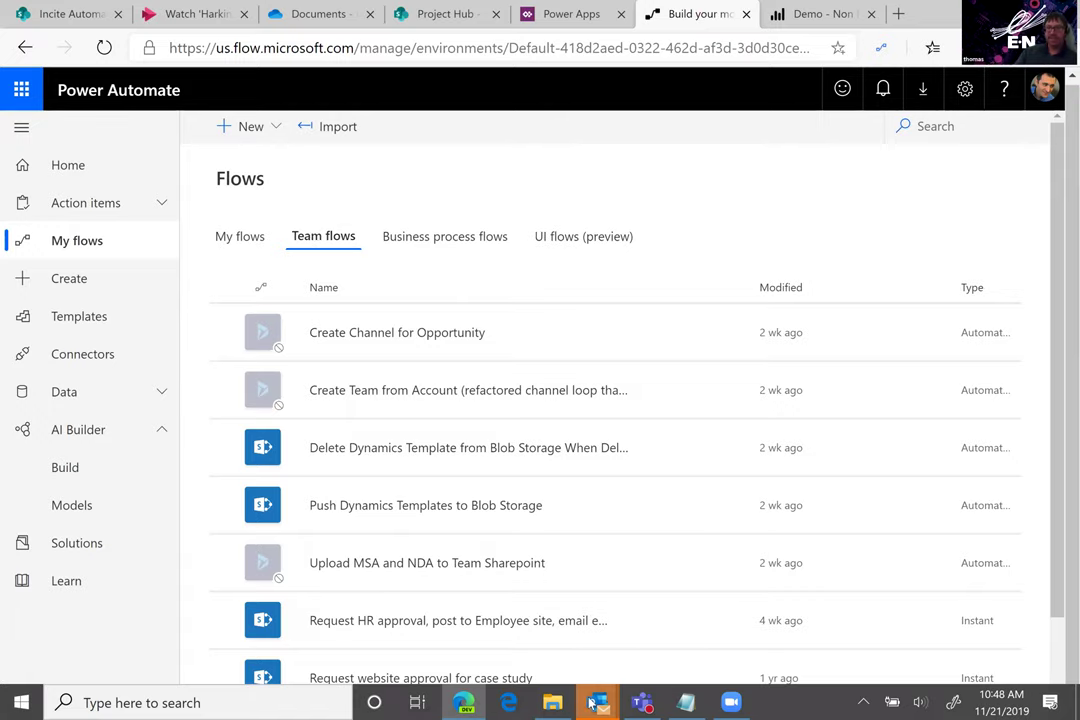
mouse_move(591, 703)
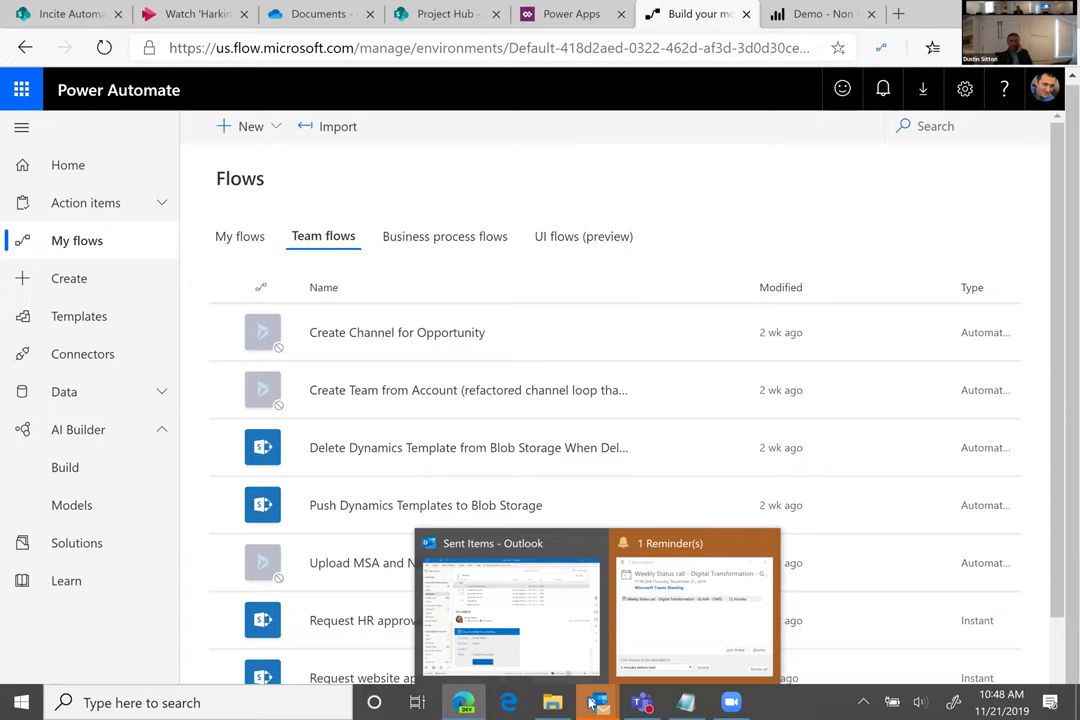
Step: Dismiss all Outlook meeting reminders and switch to the Power BI Non Profit dashboard
click(632, 545)
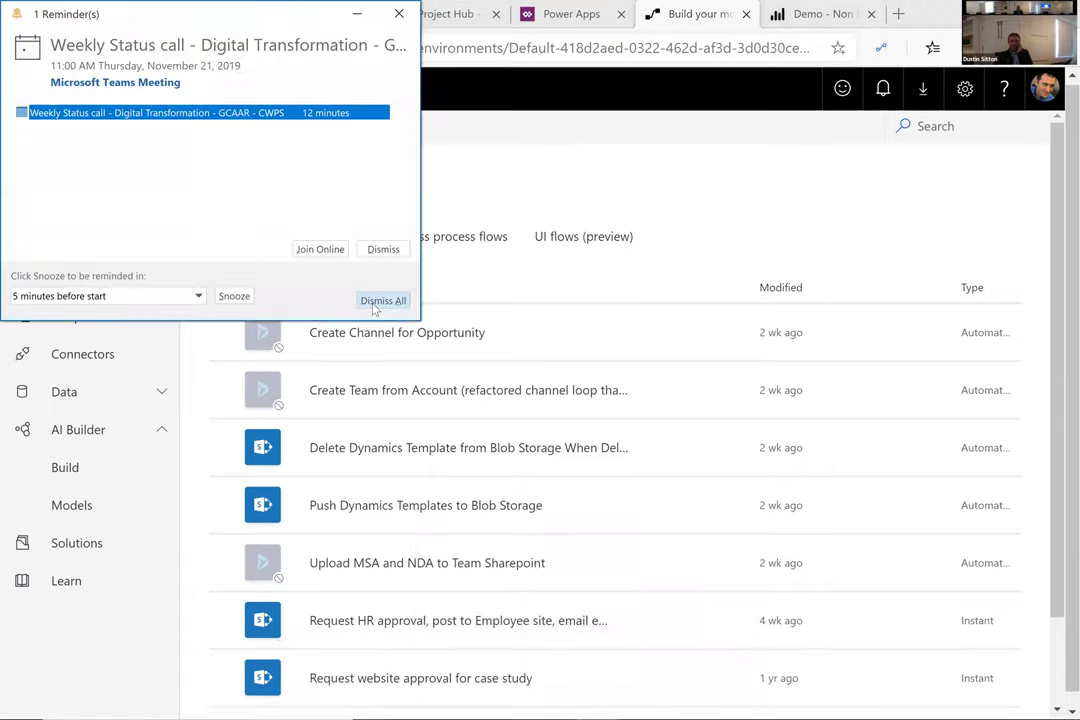
click(375, 304)
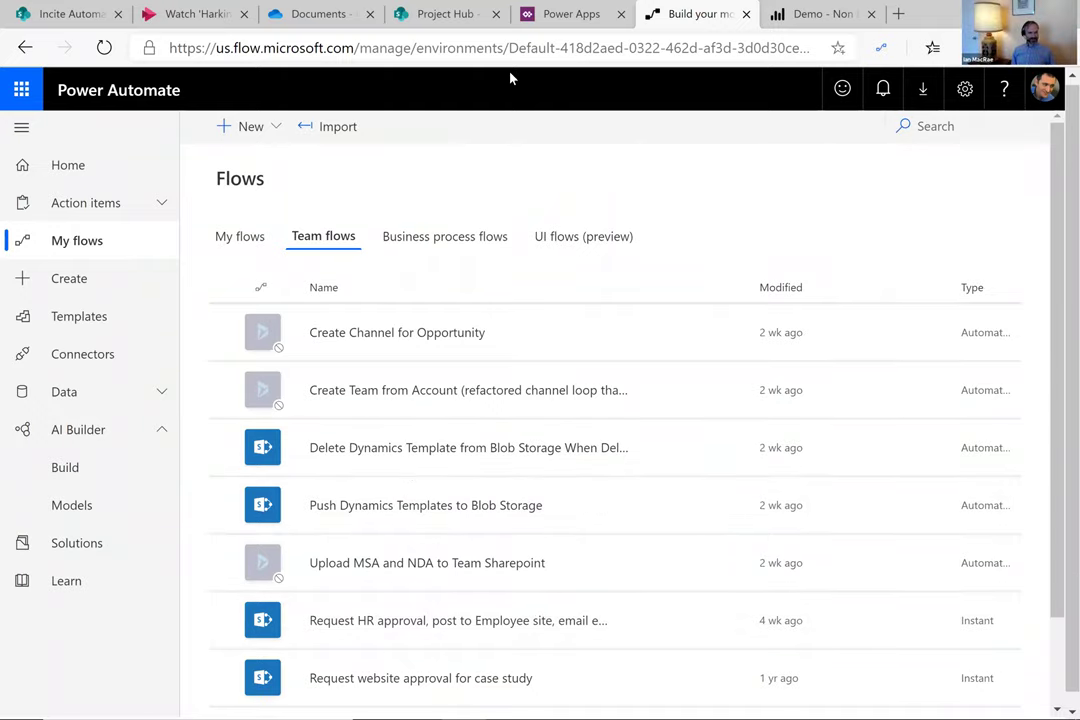
click(813, 15)
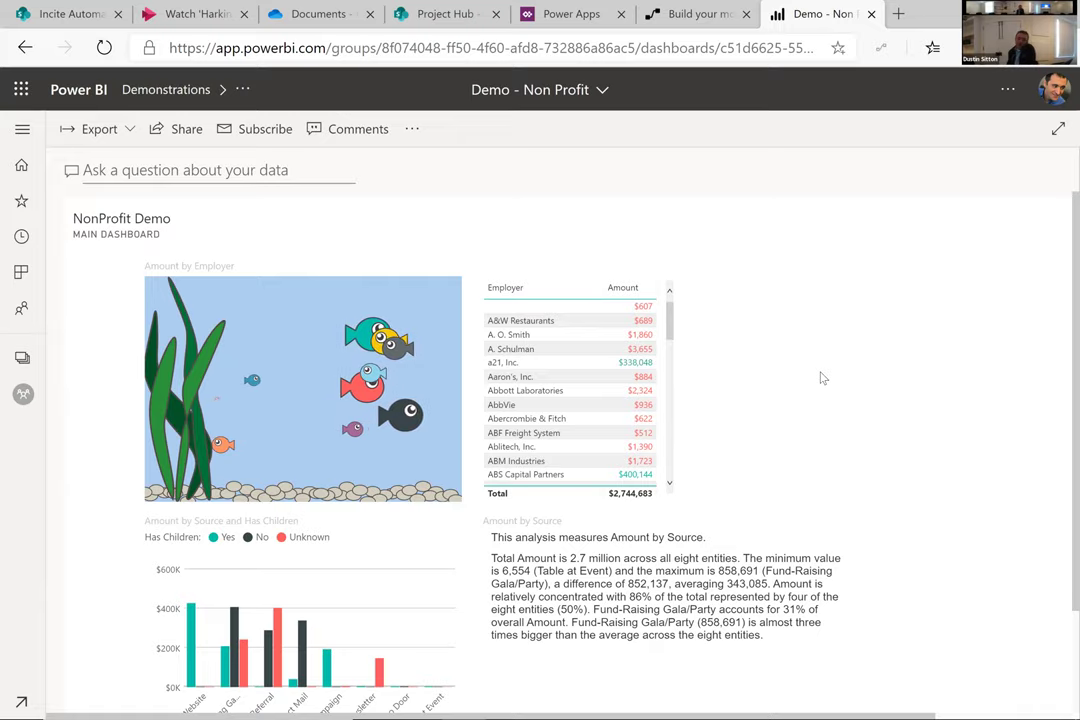
Step: Launch the Meeting Capture app from Your apps on the Power Apps home page
click(545, 14)
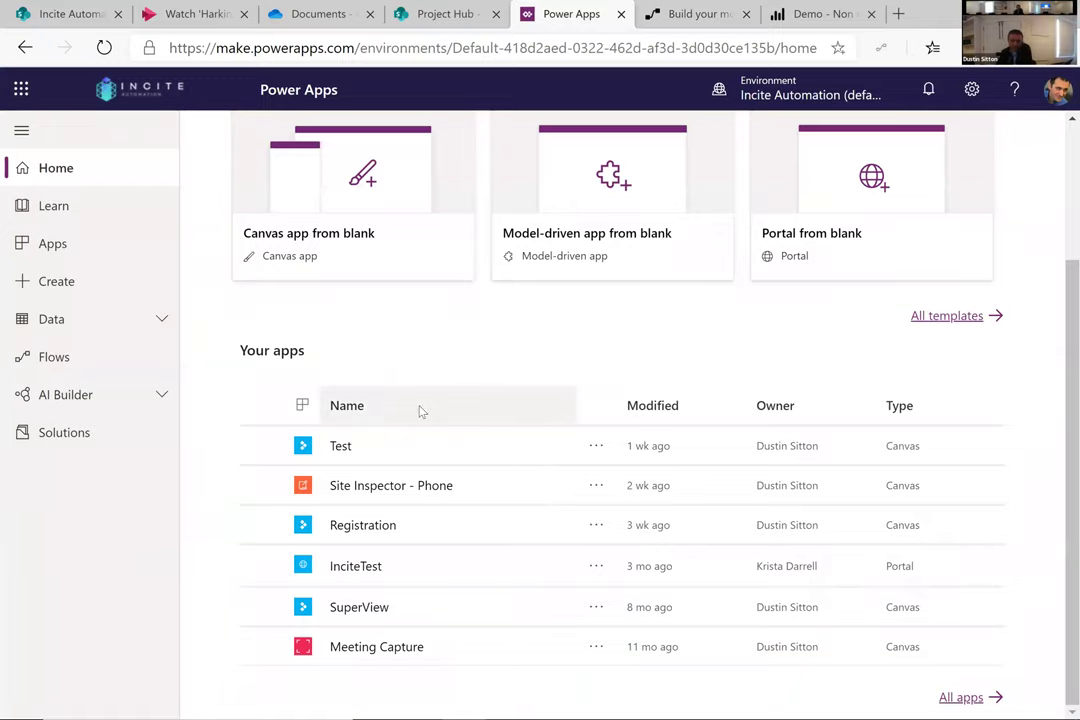
scroll(427, 405, up, 2)
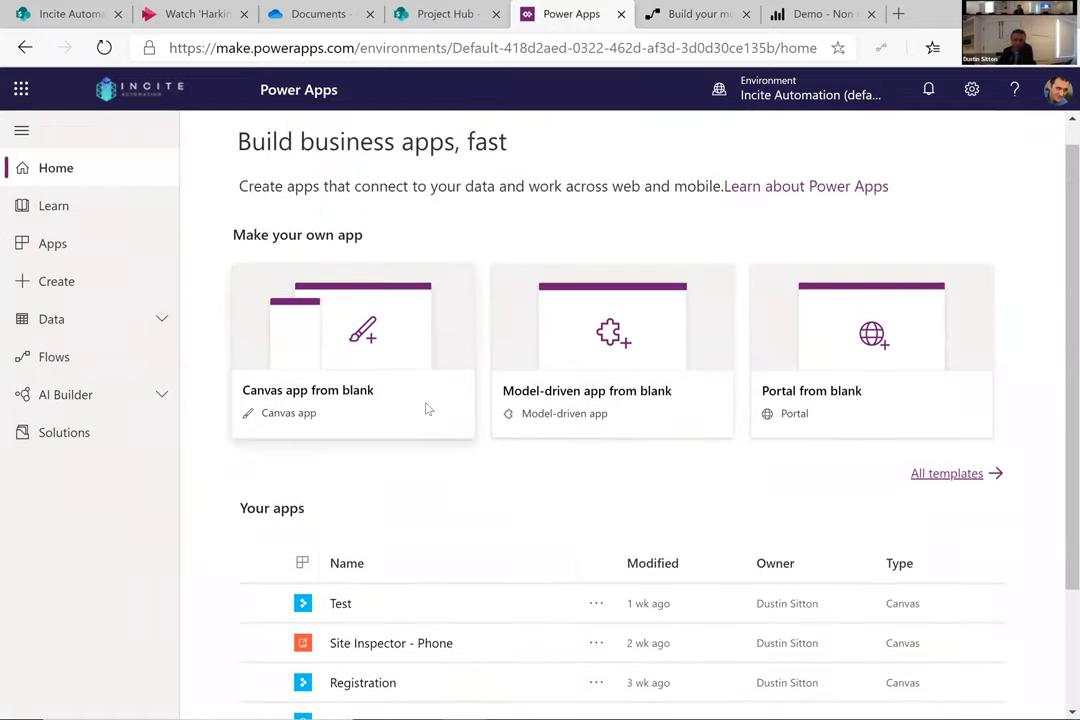
scroll(427, 408, down, 2)
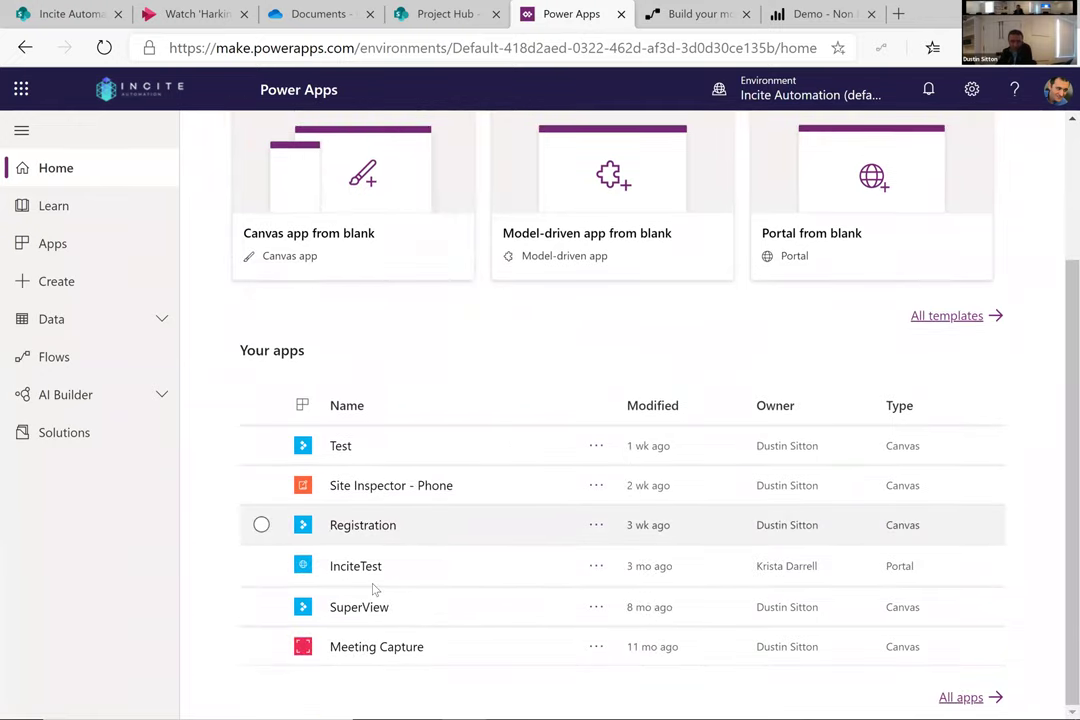
click(367, 648)
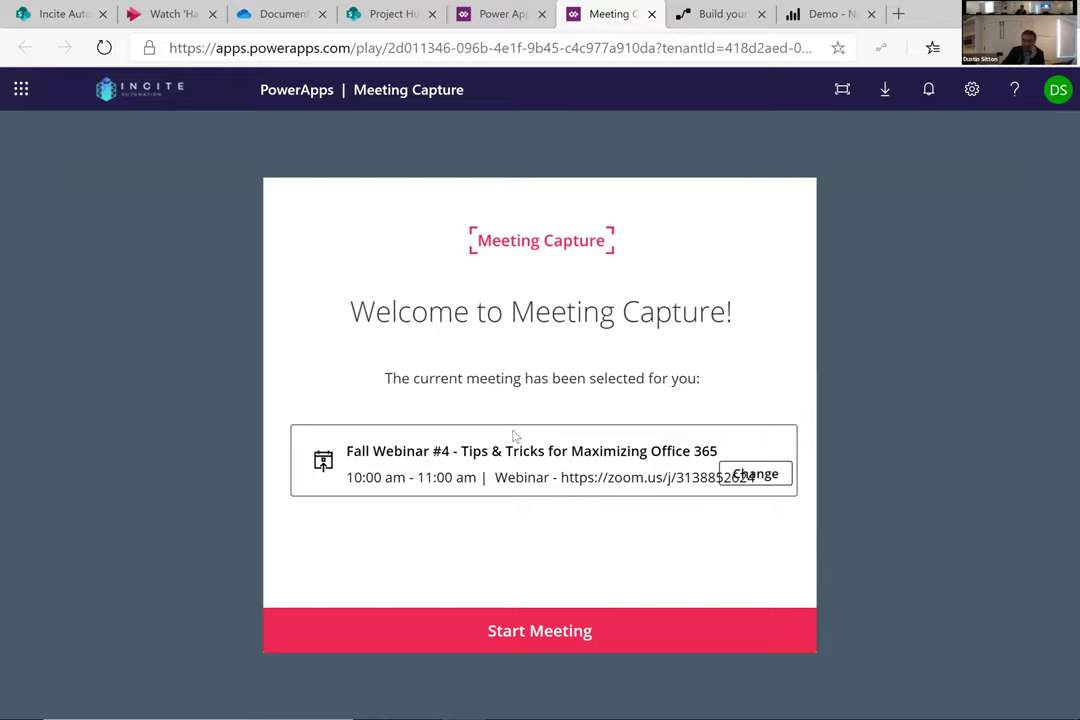
Step: Start capturing the Fall Webinar #4 meeting and dismiss its welcome message
click(557, 638)
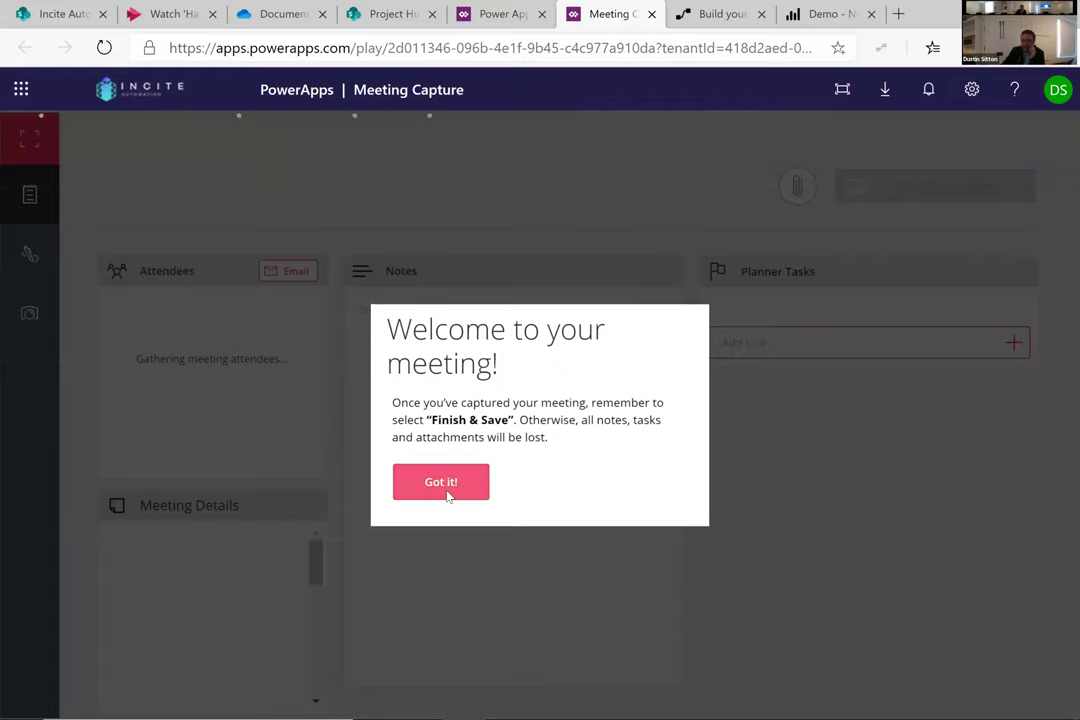
click(446, 490)
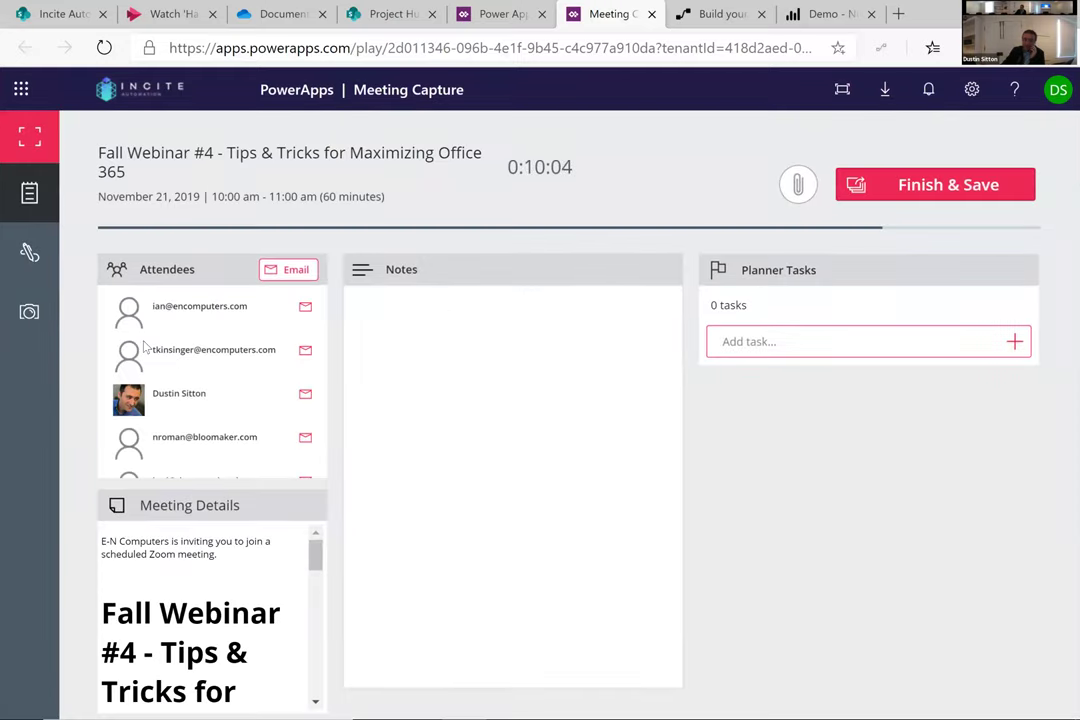
scroll(199, 398, down, 1)
scroll(198, 390, up, 1)
Step: Draw a zigzag sketch, view the camera, return to notes, then go to Power BI
click(29, 252)
mouse_move(392, 271)
mouse_down()
mouse_move(547, 371)
mouse_move(517, 483)
mouse_up()
click(30, 314)
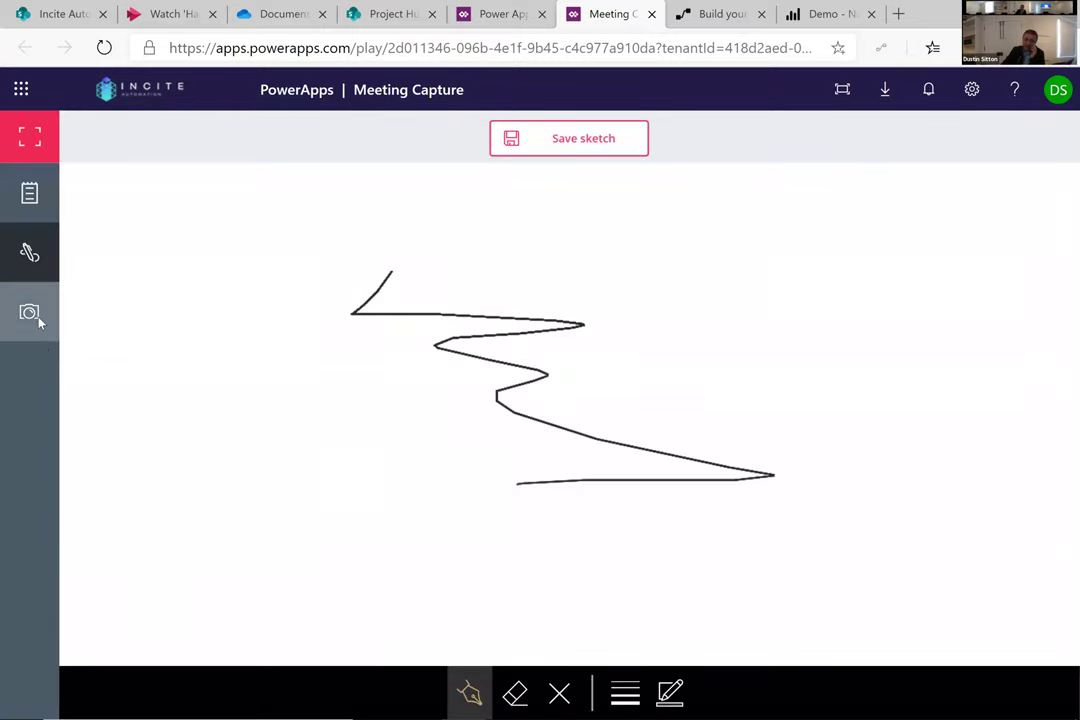
click(29, 190)
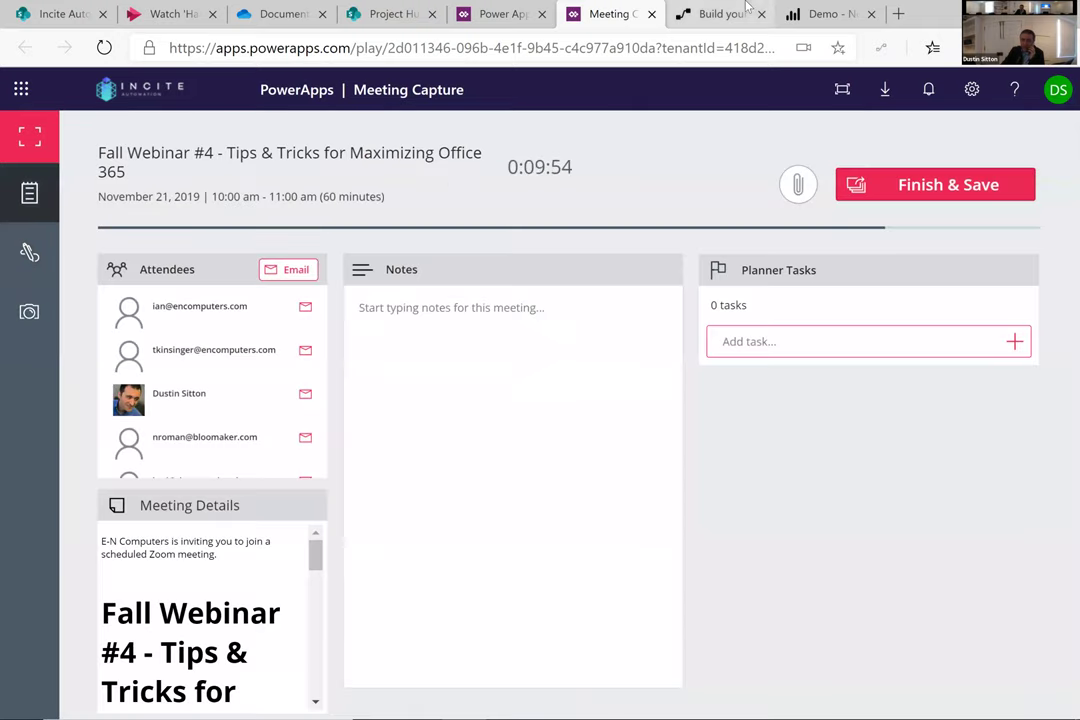
click(822, 14)
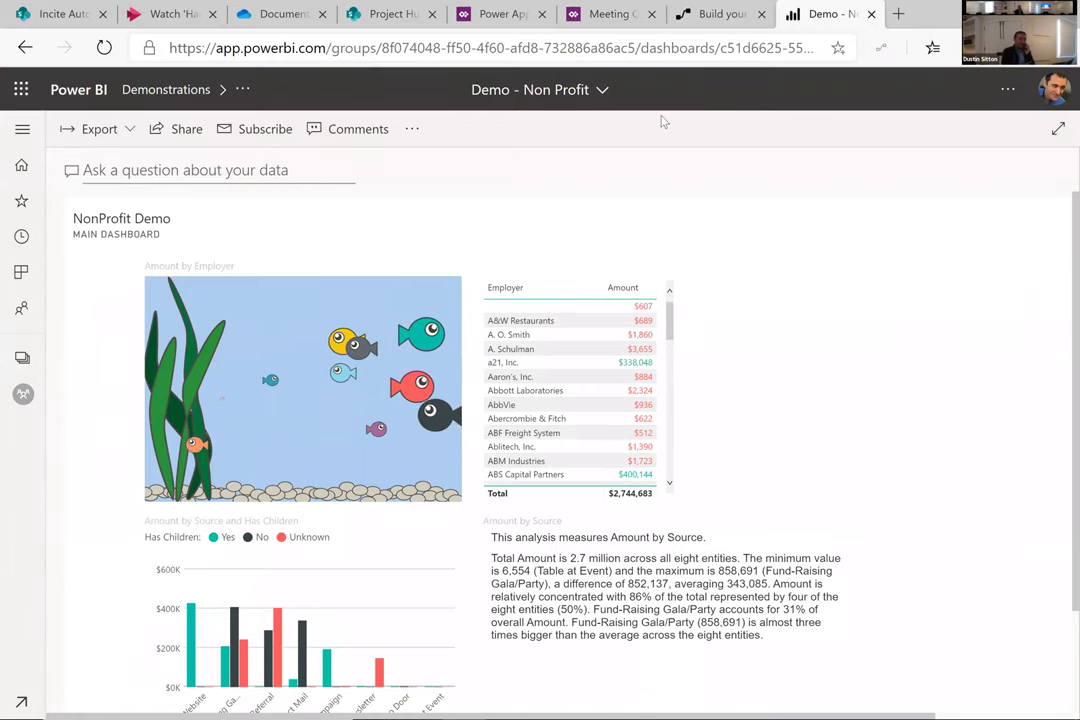
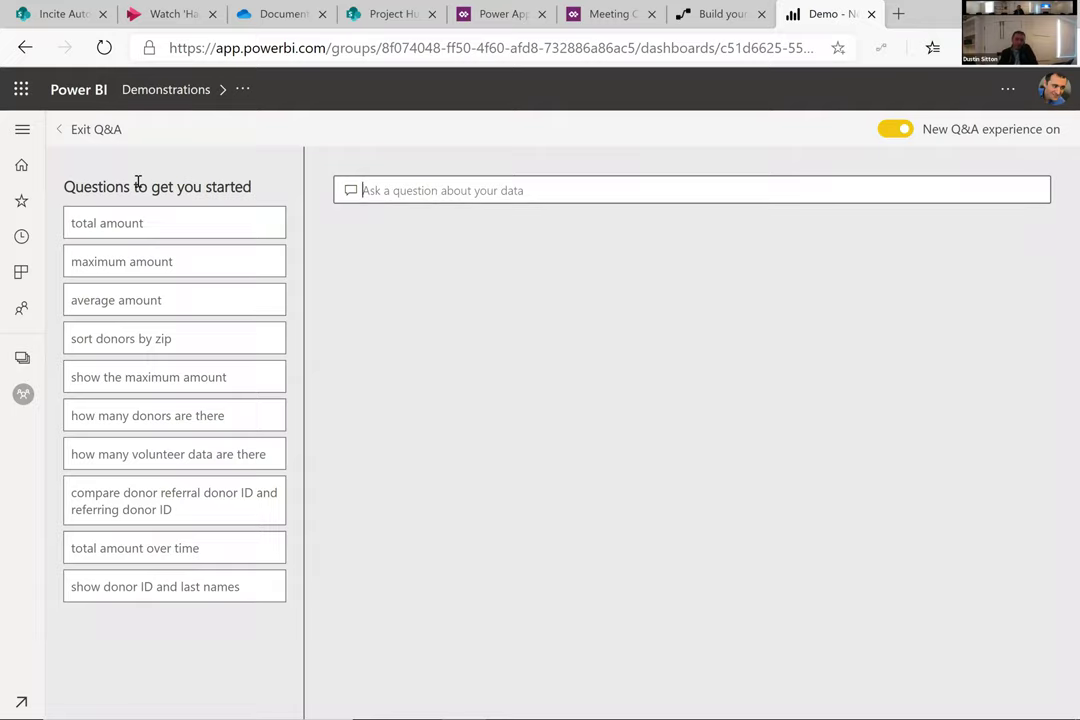
Step: Ask Q&A to show a map of donors
text(show a map )
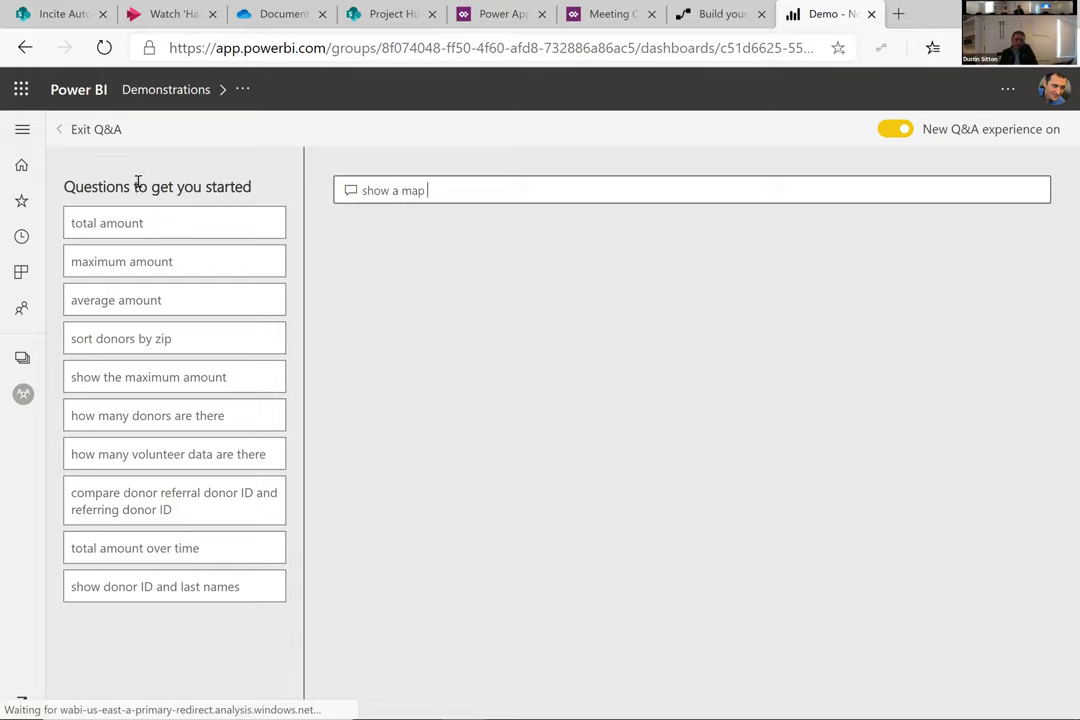
text(of donors)
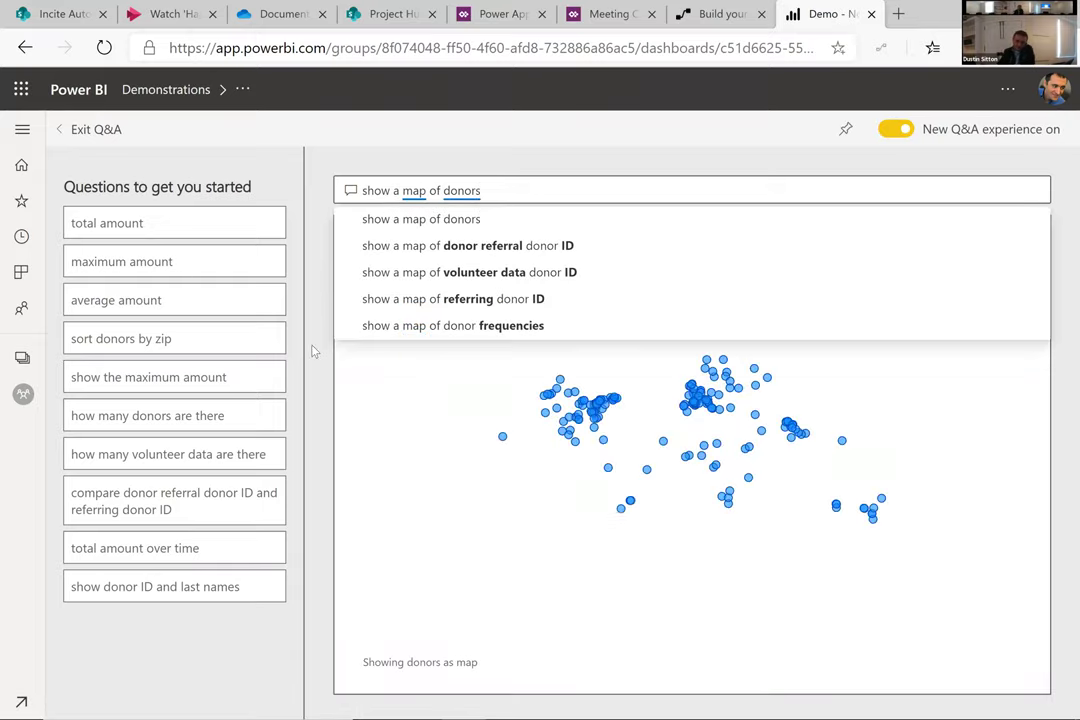
click(623, 413)
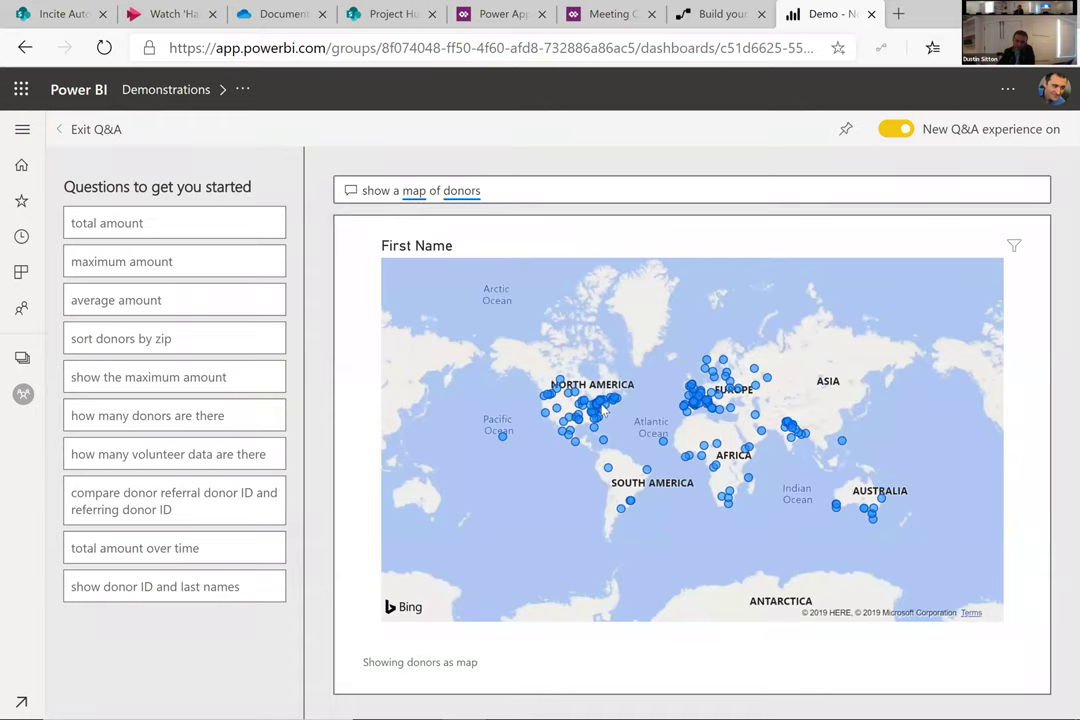
mouse_move(603, 410)
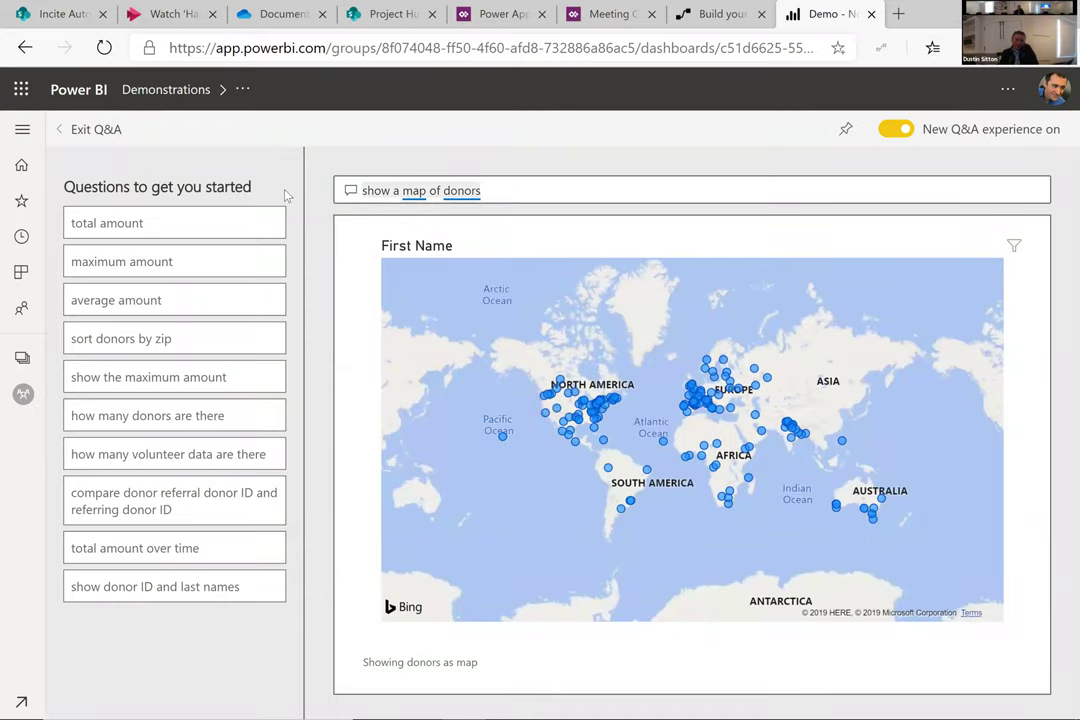
Step: Replace the question with 'donations by employer', then narrow it with 'in july 2017'
key(ctrl+a)
text(donations by employer)
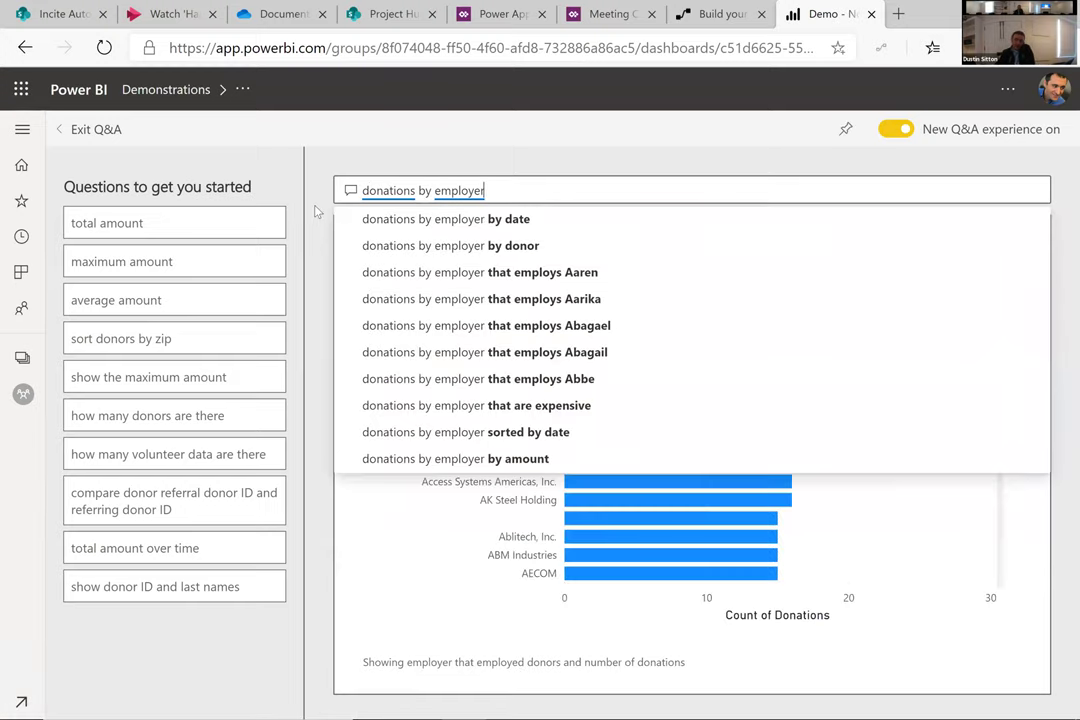
click(316, 215)
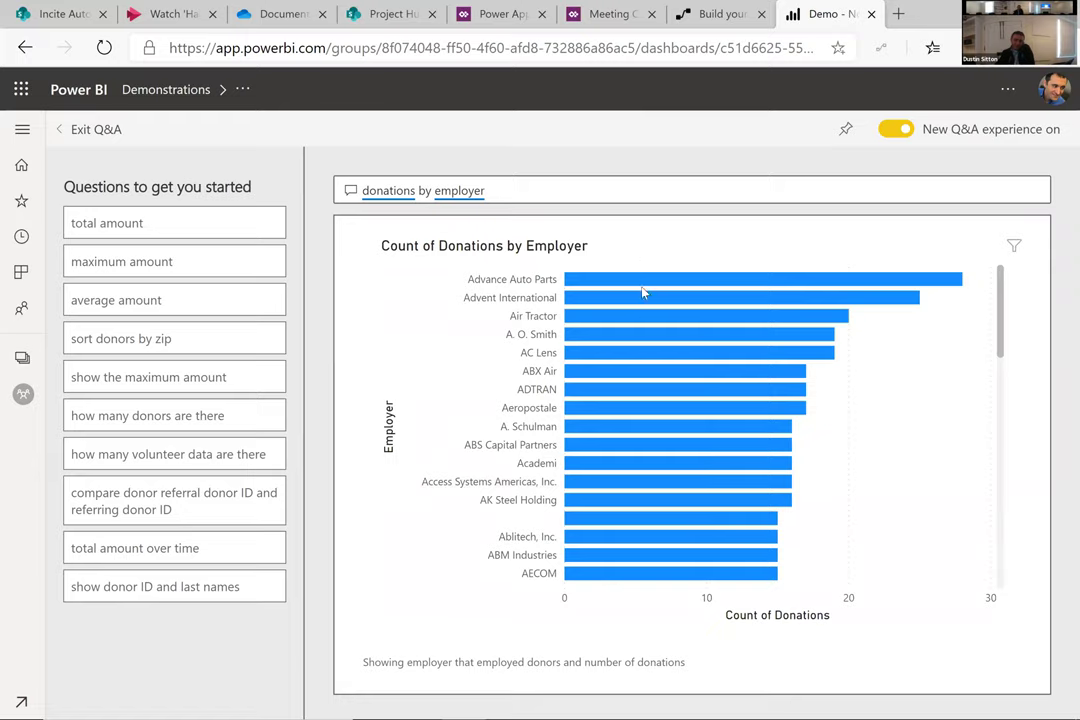
click(535, 194)
text(in j)
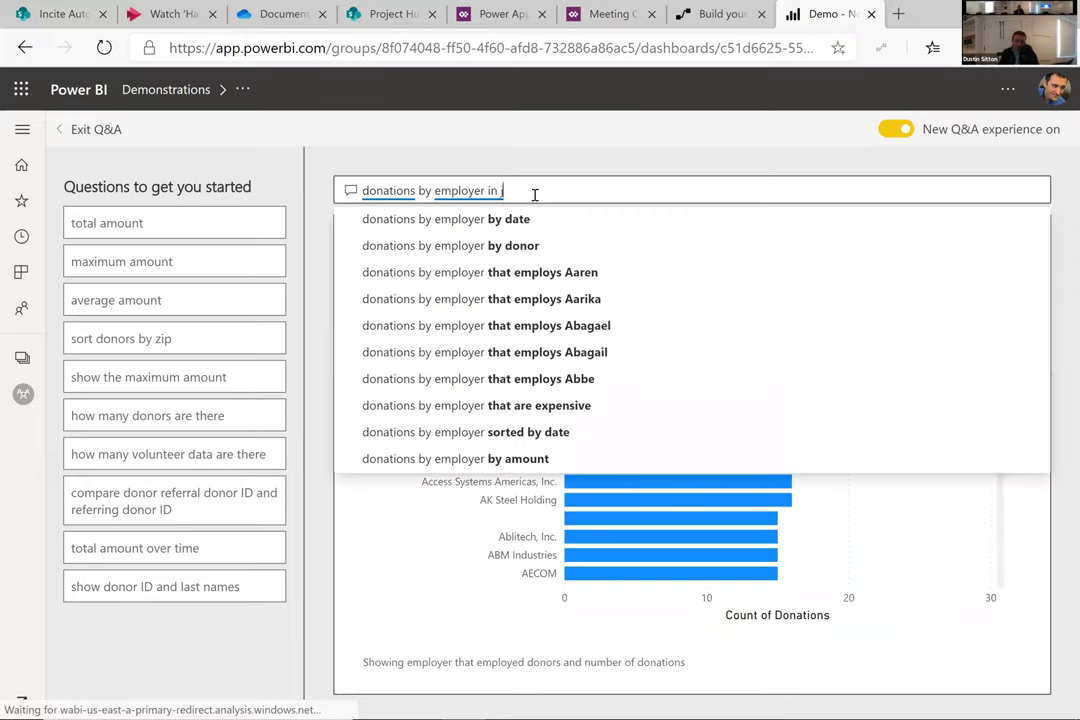
text(uly 2017)
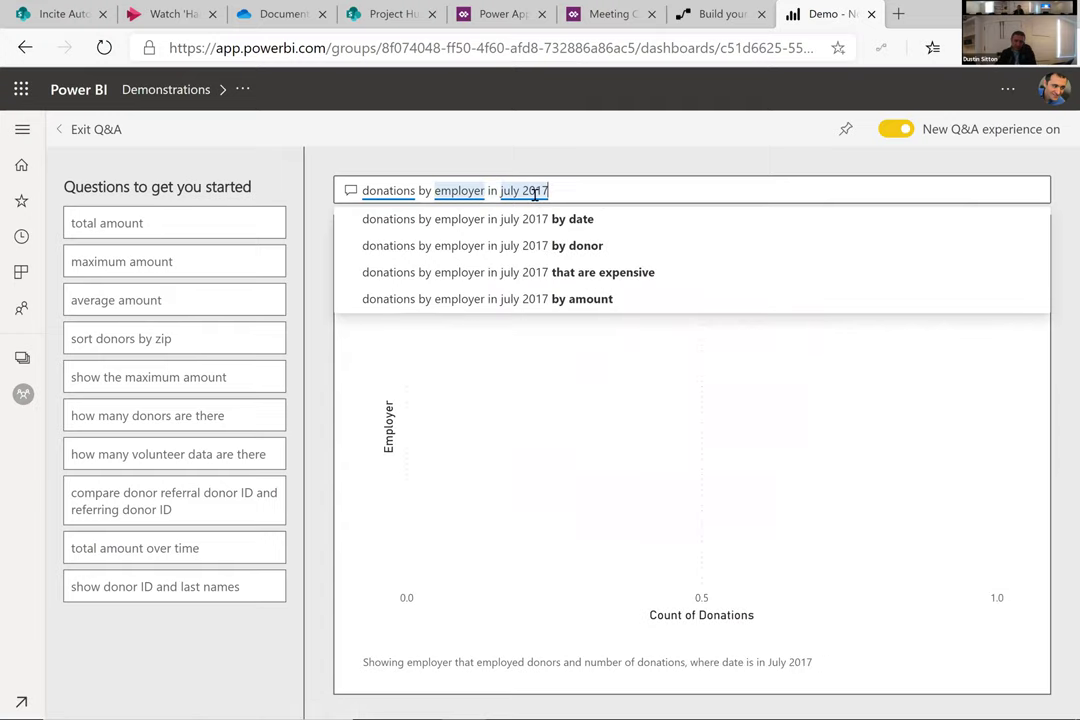
click(327, 378)
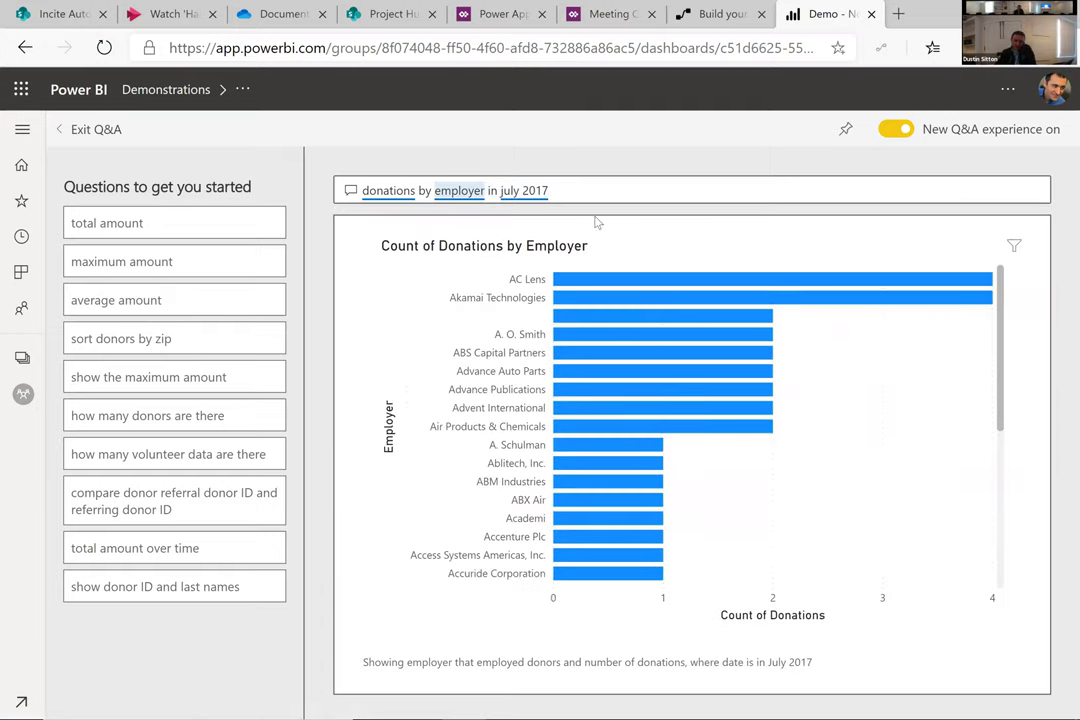
Step: Ask Q&A for 'average donation amount by month', then exit Q&A back to the dashboard
text(ave)
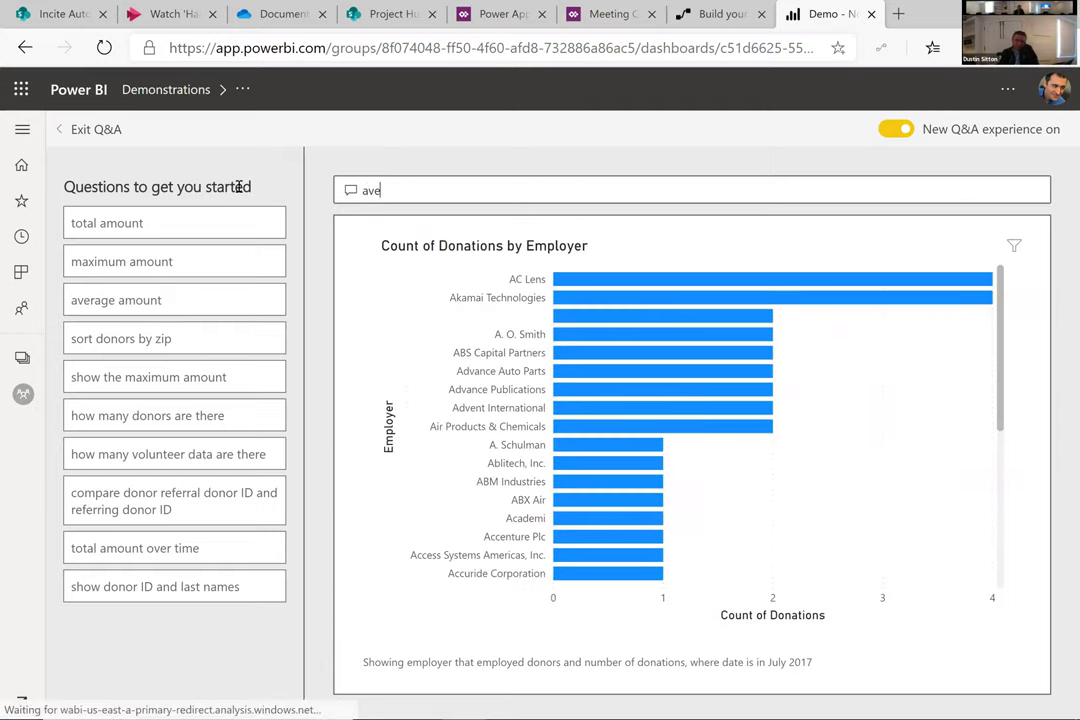
text(rage donation amou)
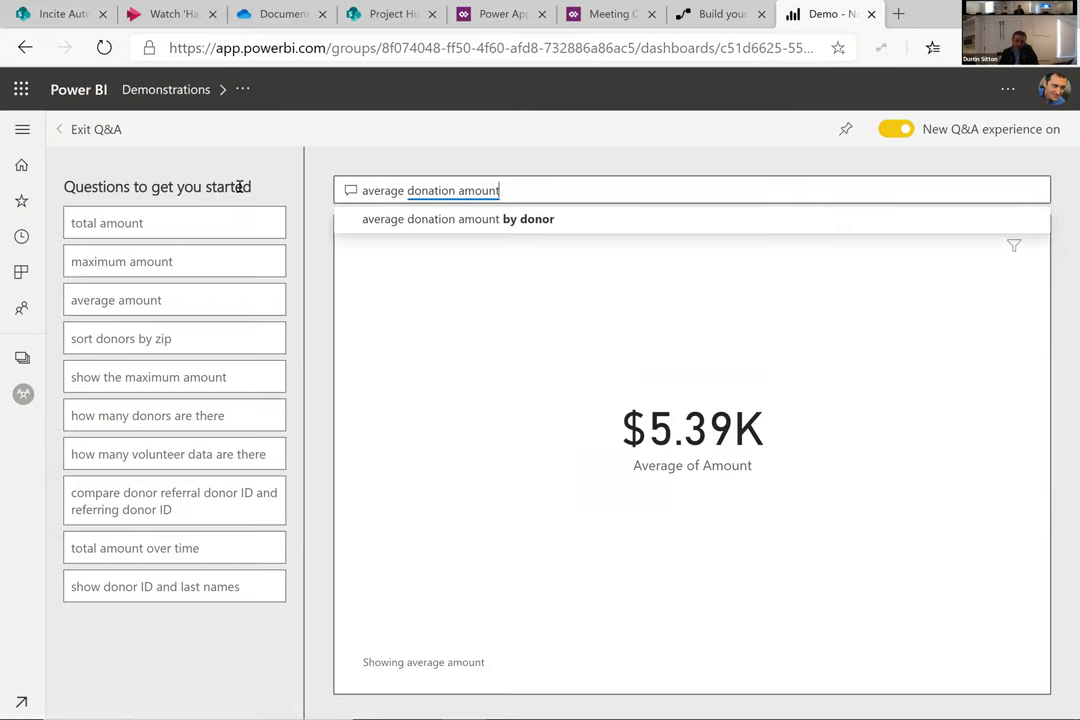
text(nt by month)
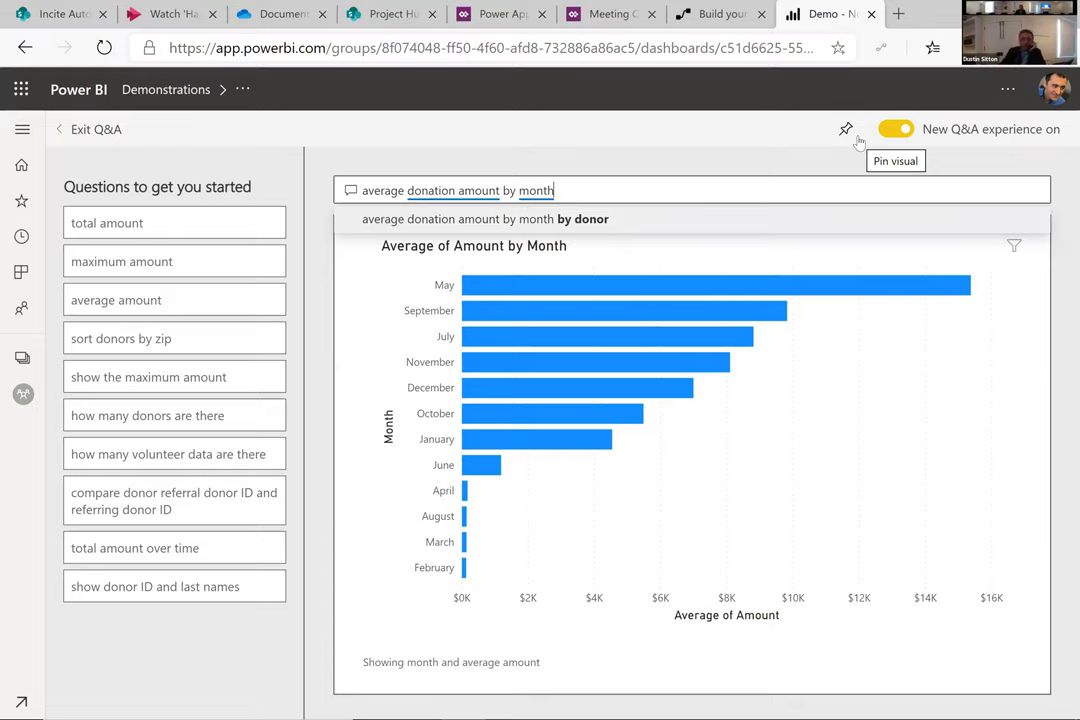
click(57, 135)
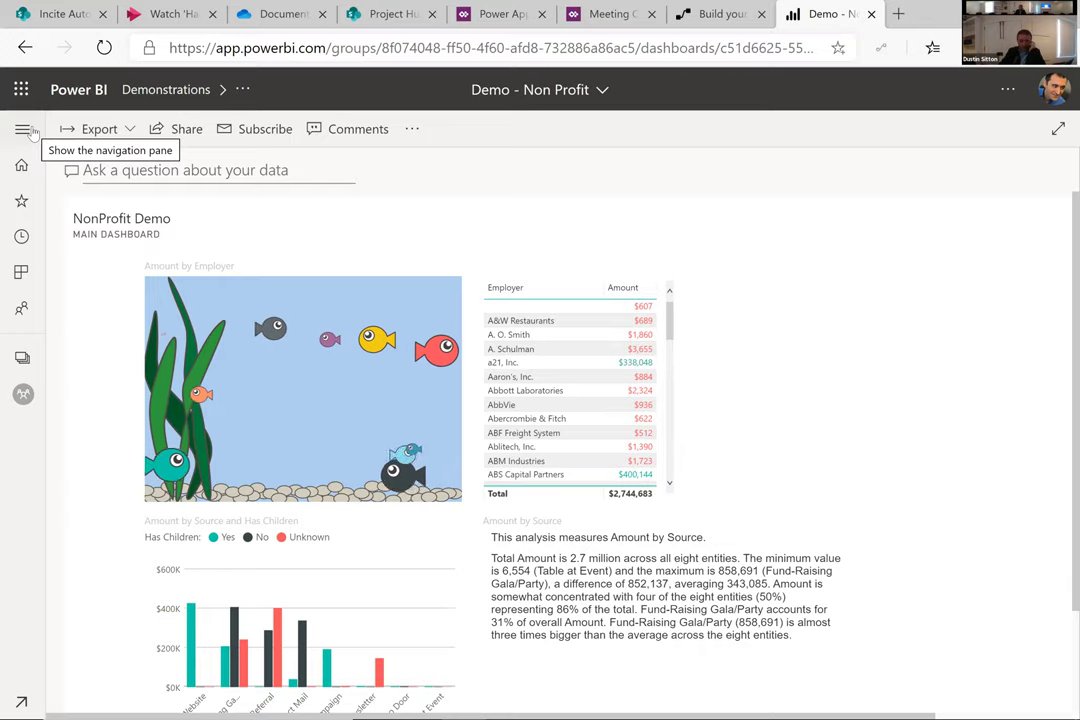
Step: Open the Time = Money report from Shared with me
click(23, 130)
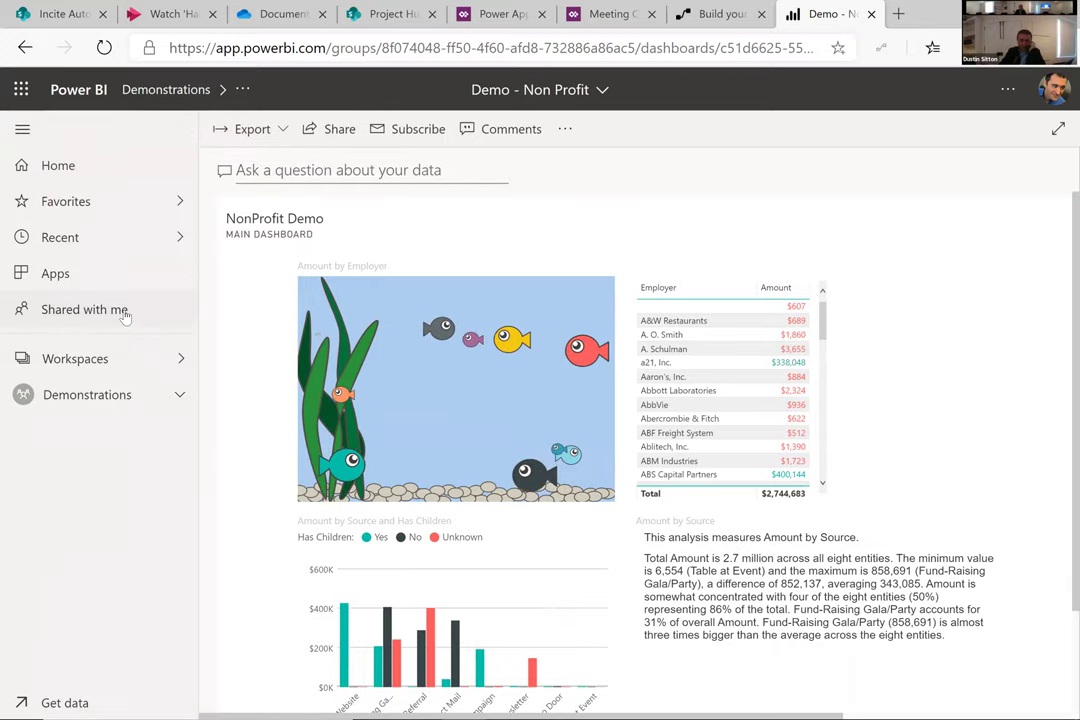
click(125, 311)
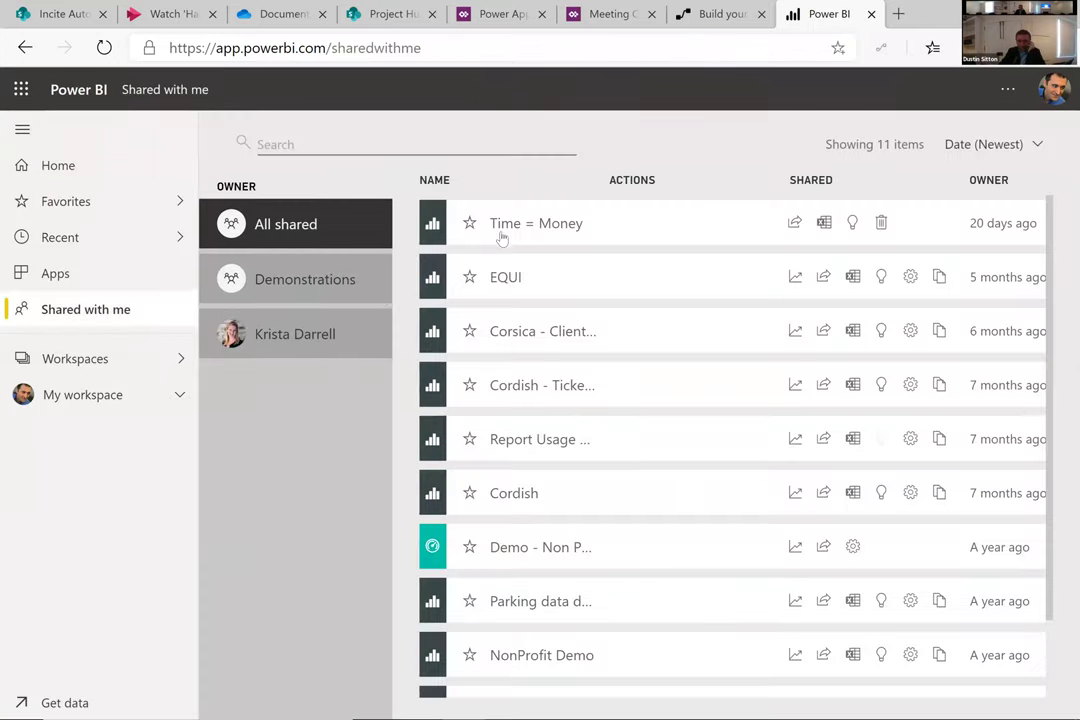
click(503, 236)
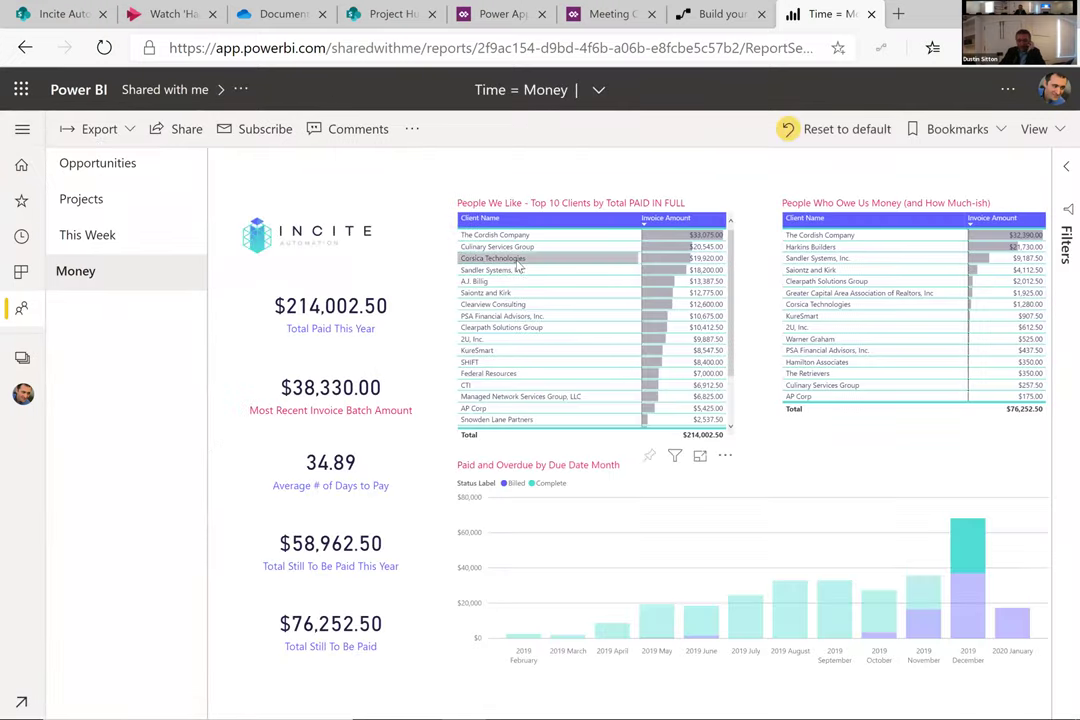
Step: Switch the report to the This Week page, then to the Projects page
click(148, 246)
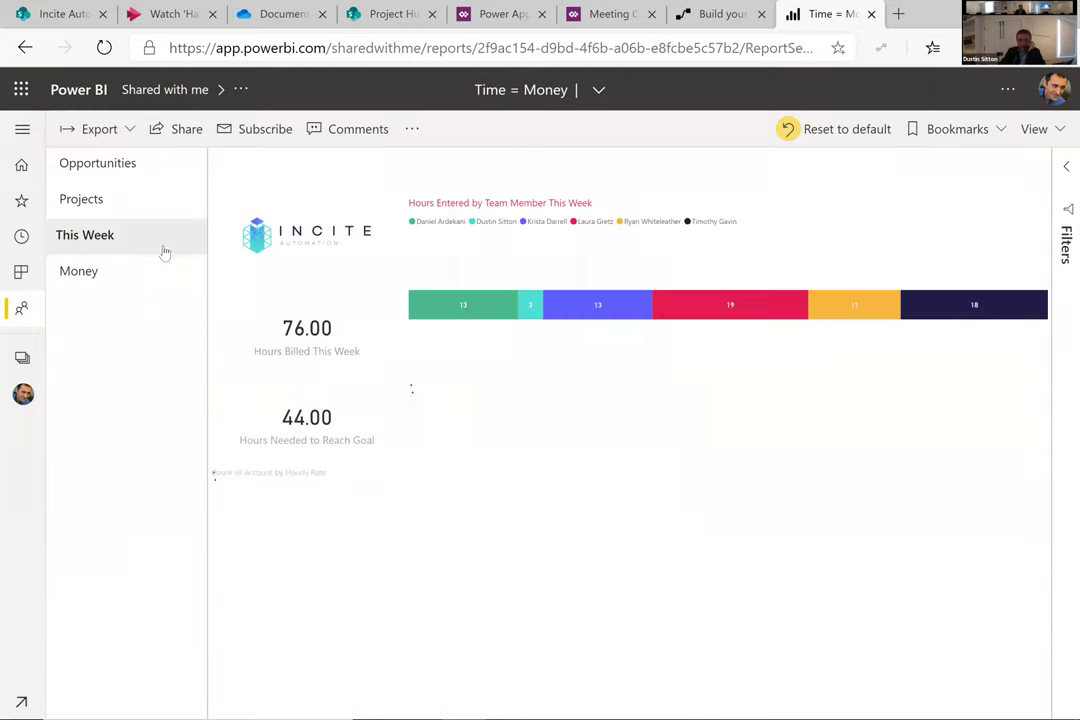
click(89, 206)
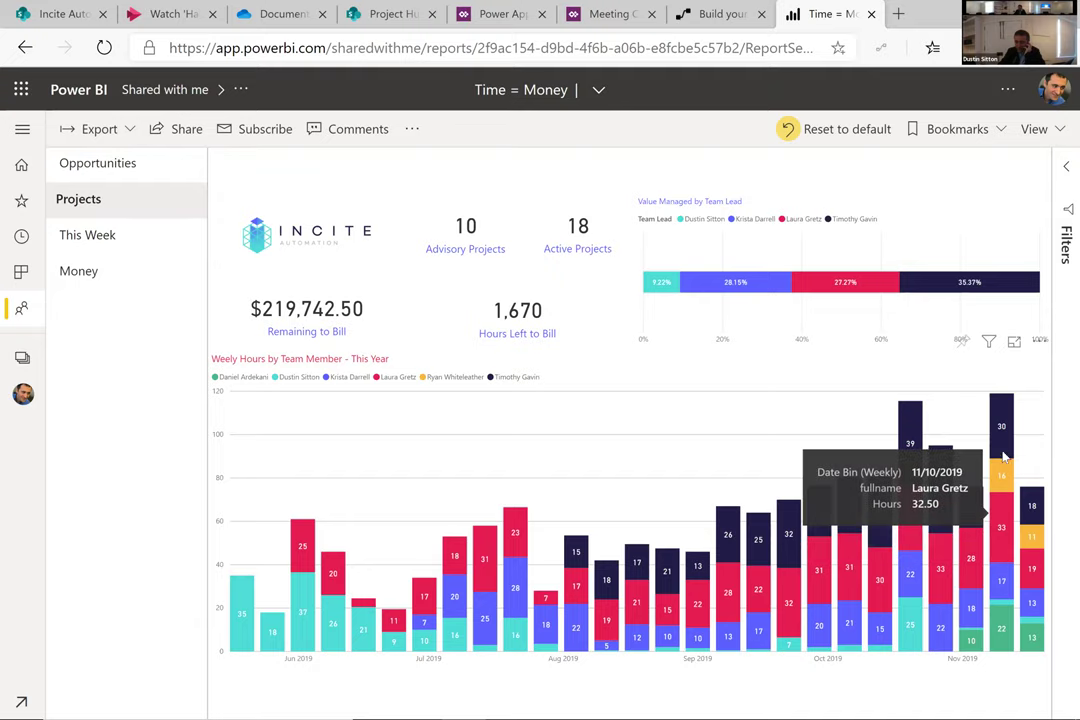
mouse_move(1007, 450)
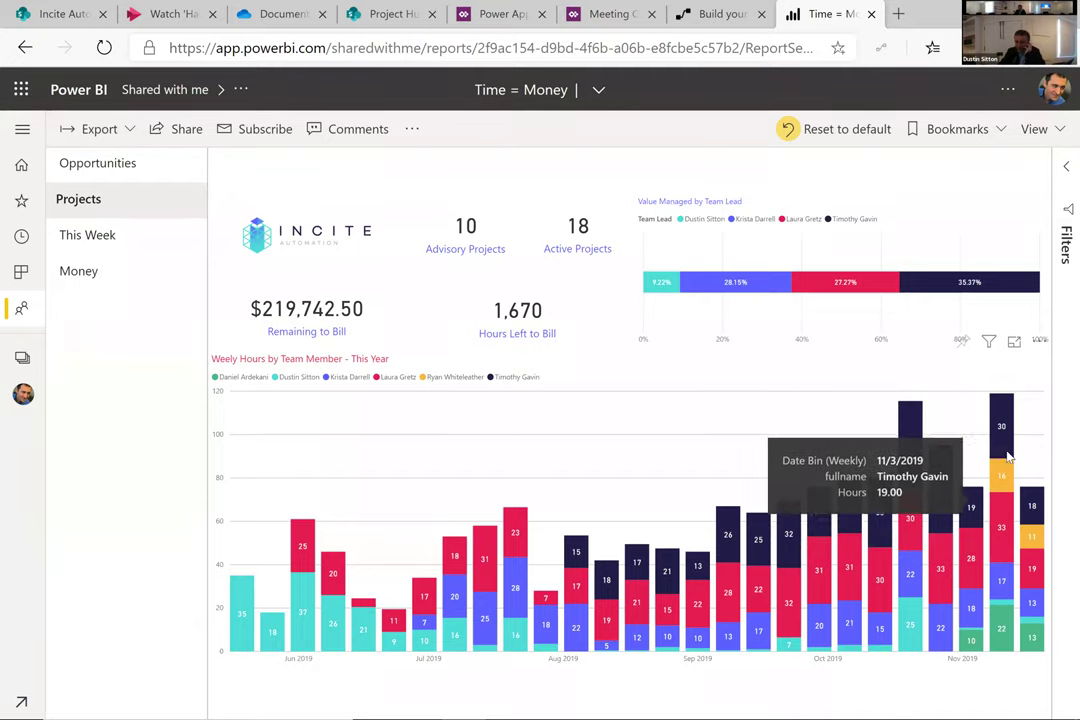
right_click(1010, 447)
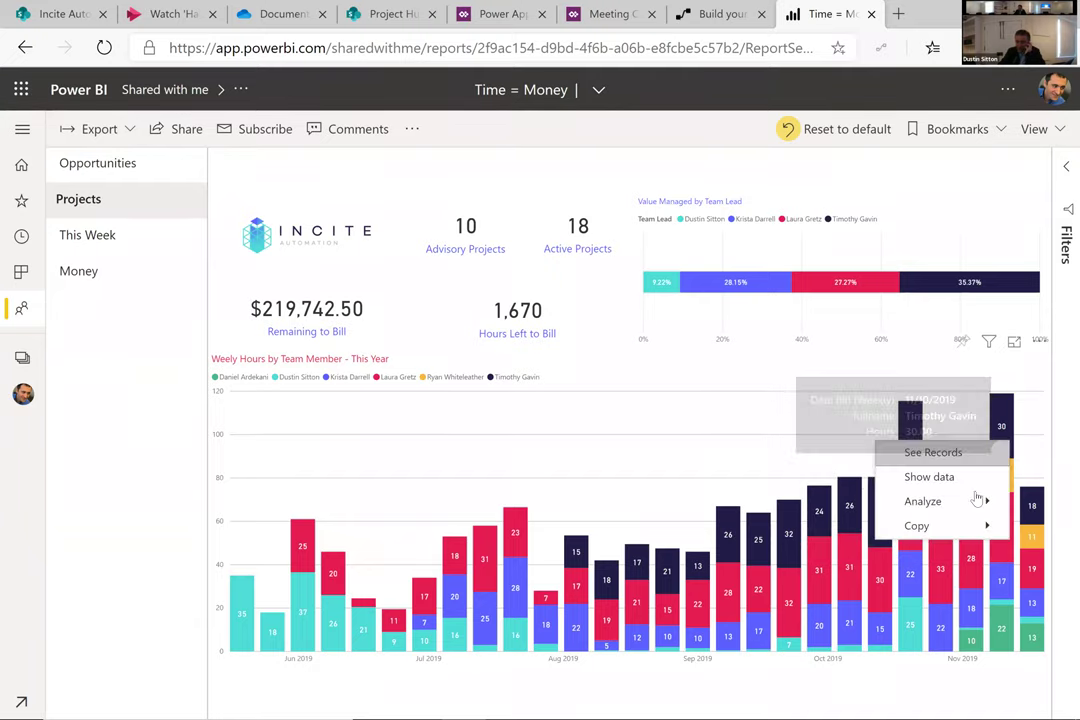
mouse_move(976, 500)
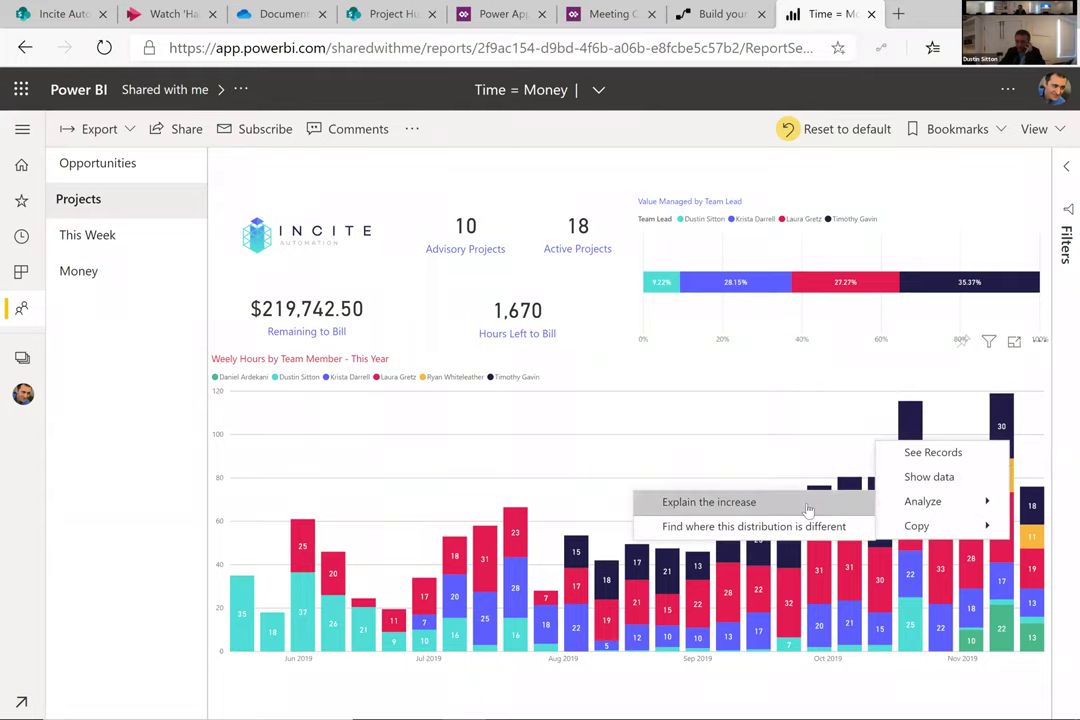
click(735, 505)
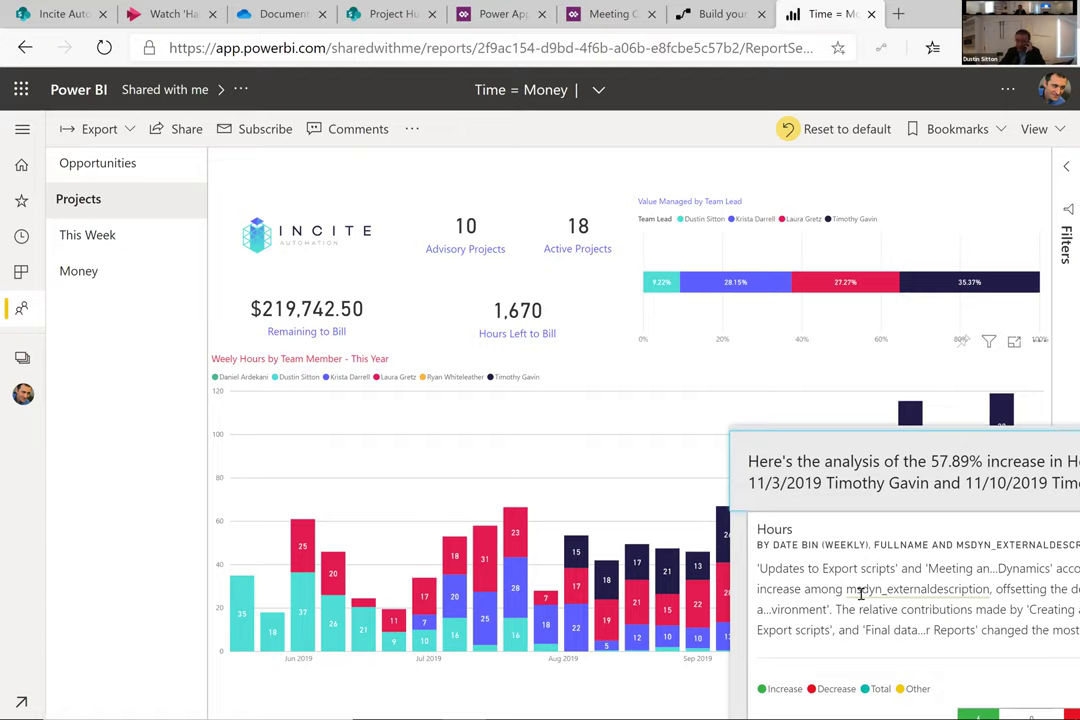
click(803, 419)
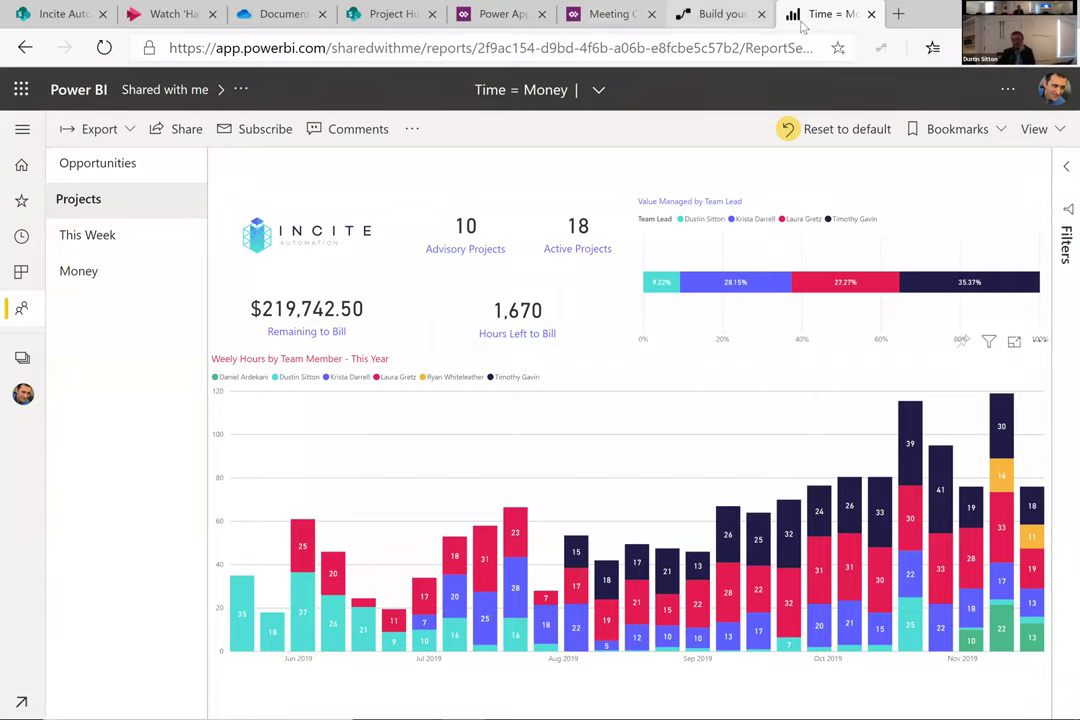
click(872, 14)
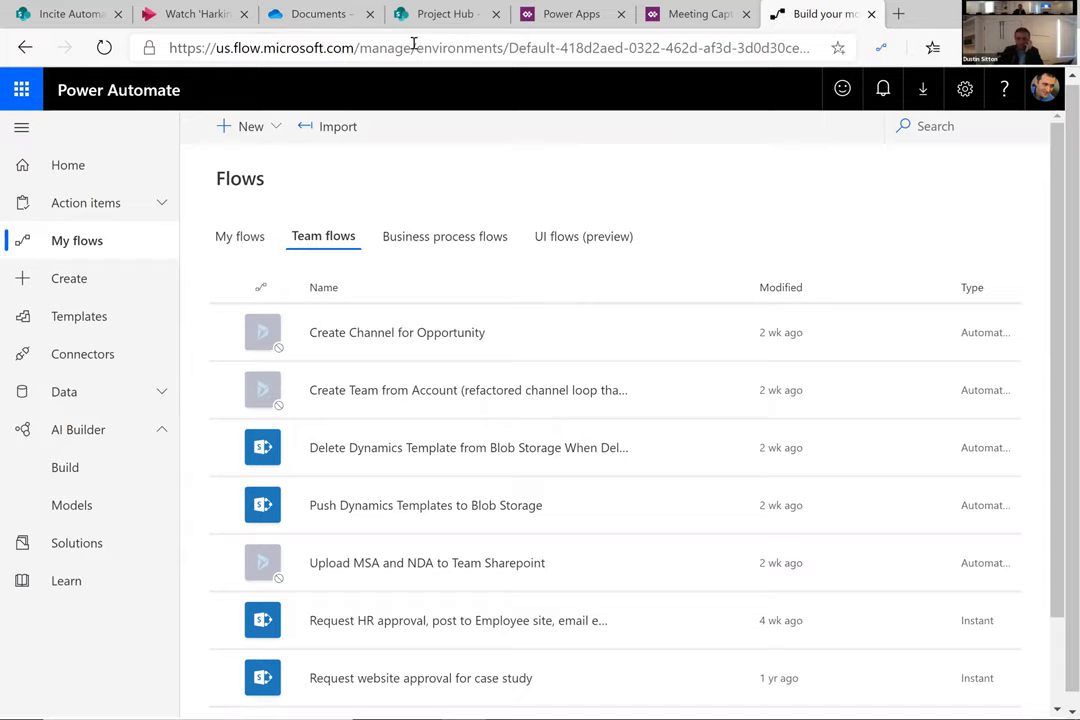
Step: In a new tab, go to the Power BI website and sign in
click(895, 17)
text(www.powerbi.com)
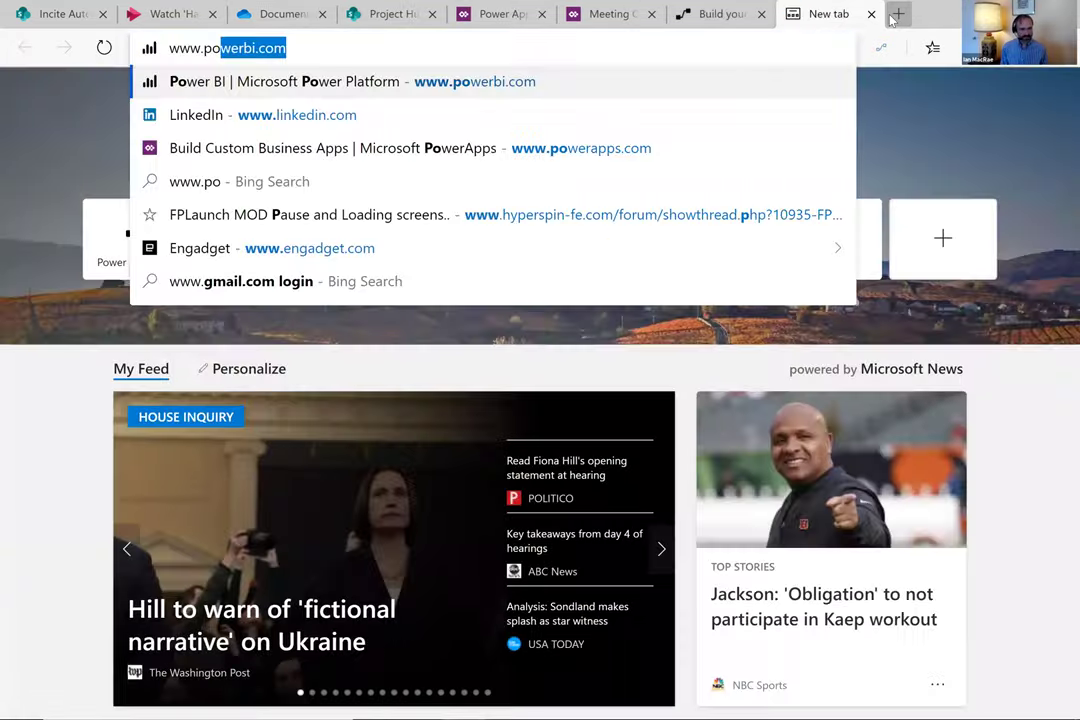
key(Return)
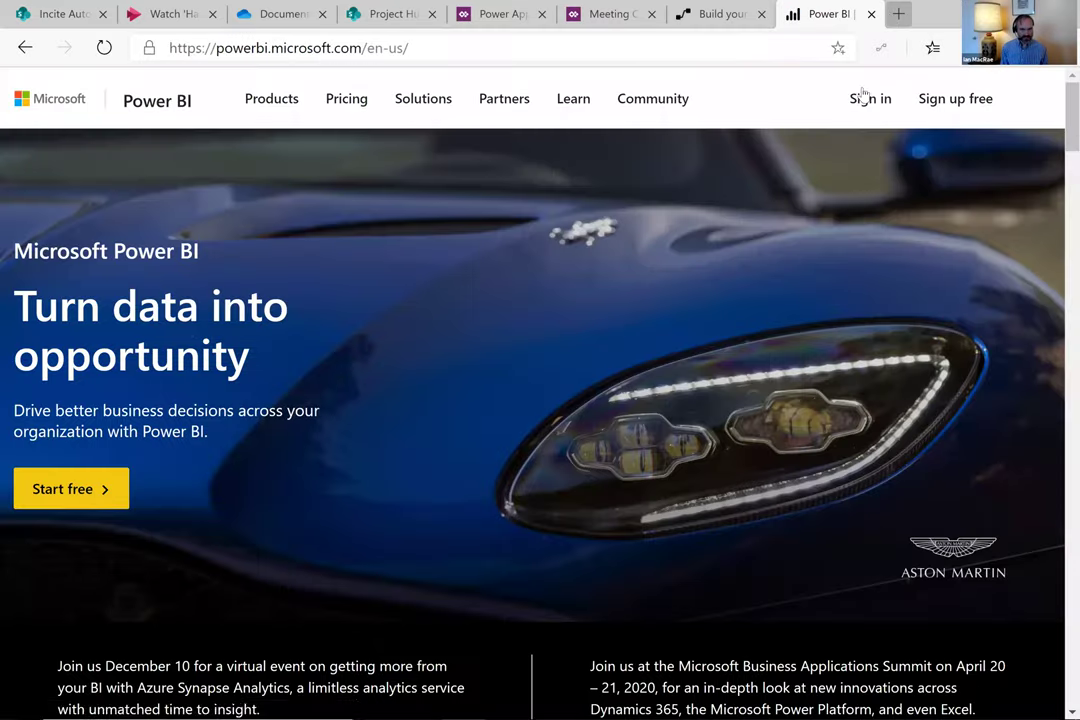
click(867, 101)
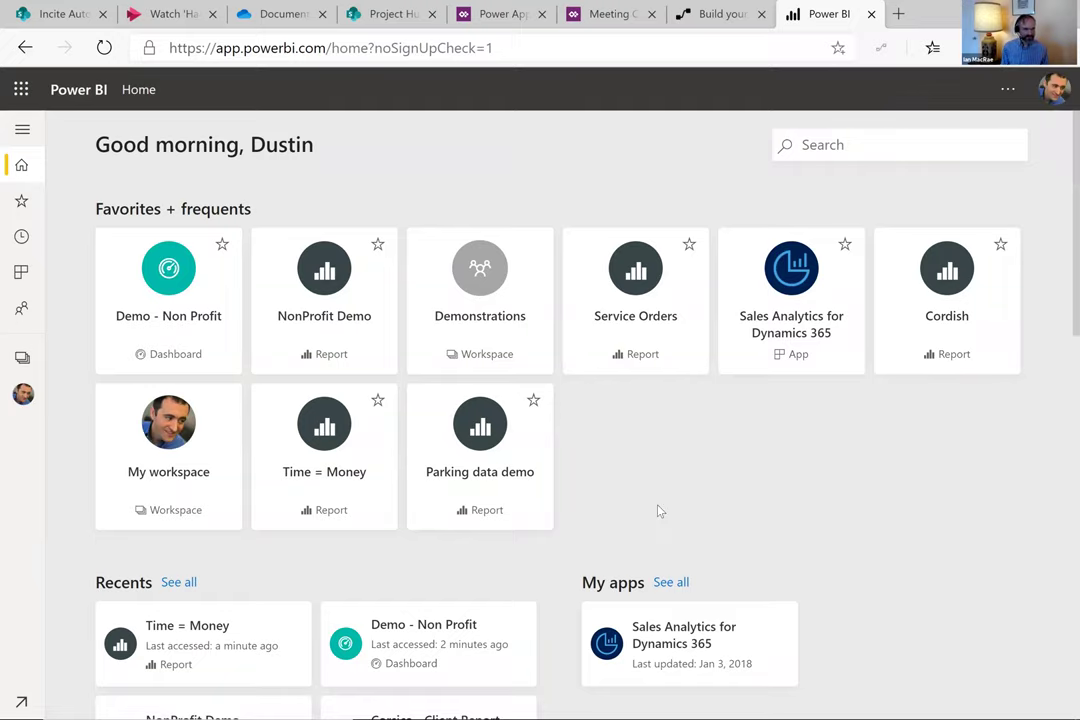
Step: Navigate the tab to sales.ai.dynamics.com for Dynamics 365 Sales Insights
click(410, 56)
text(sal)
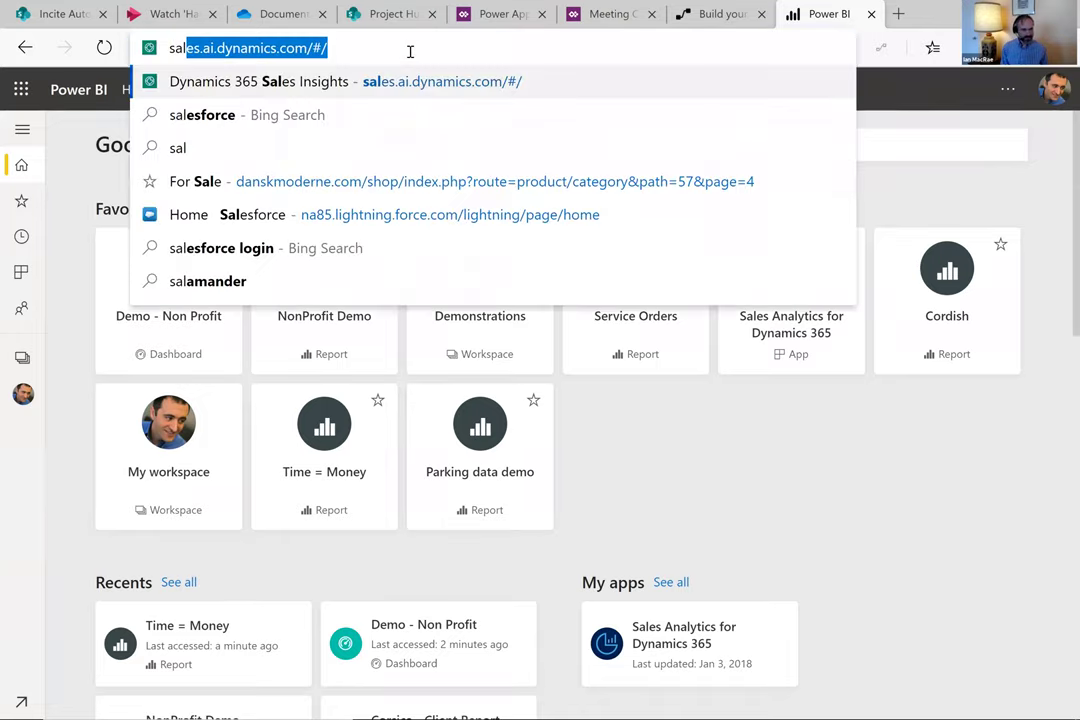
key(Return)
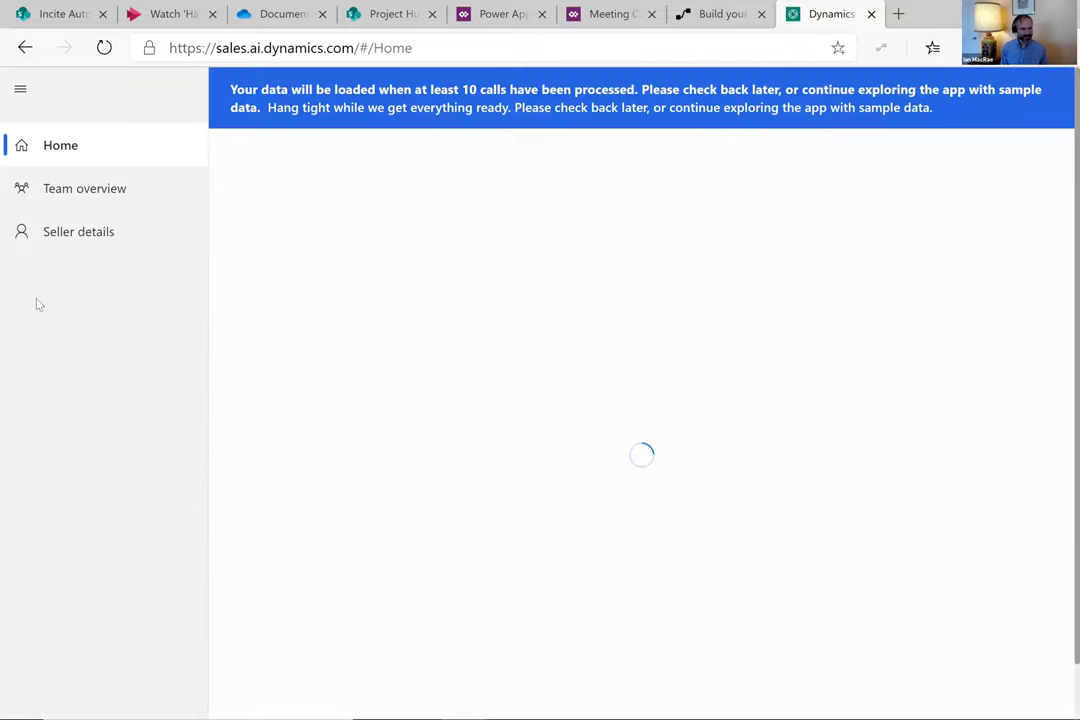
Step: Open the Seller details page from Team overview and skim its metrics
click(64, 238)
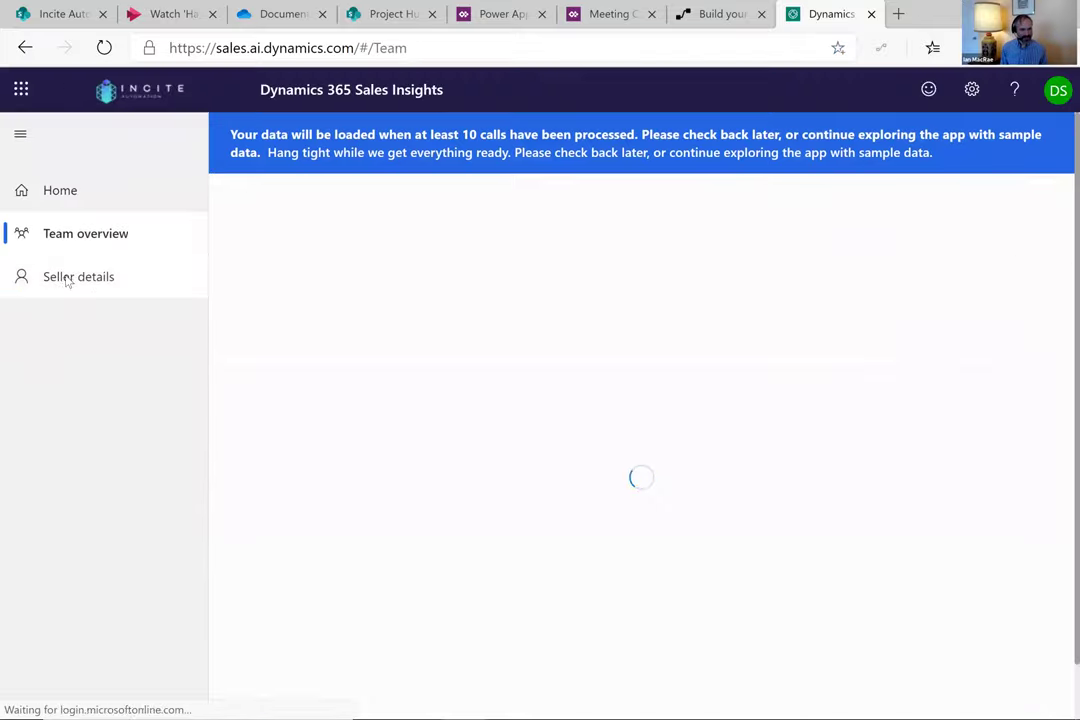
click(66, 279)
scroll(340, 335, down, 3)
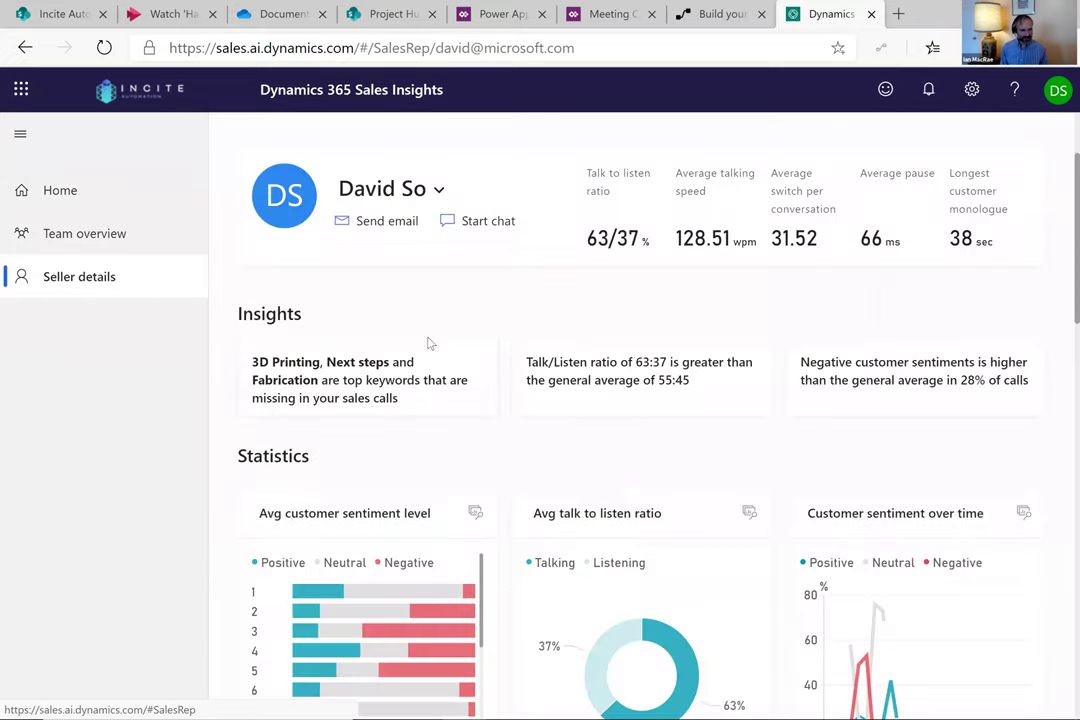
scroll(430, 343, up, 1)
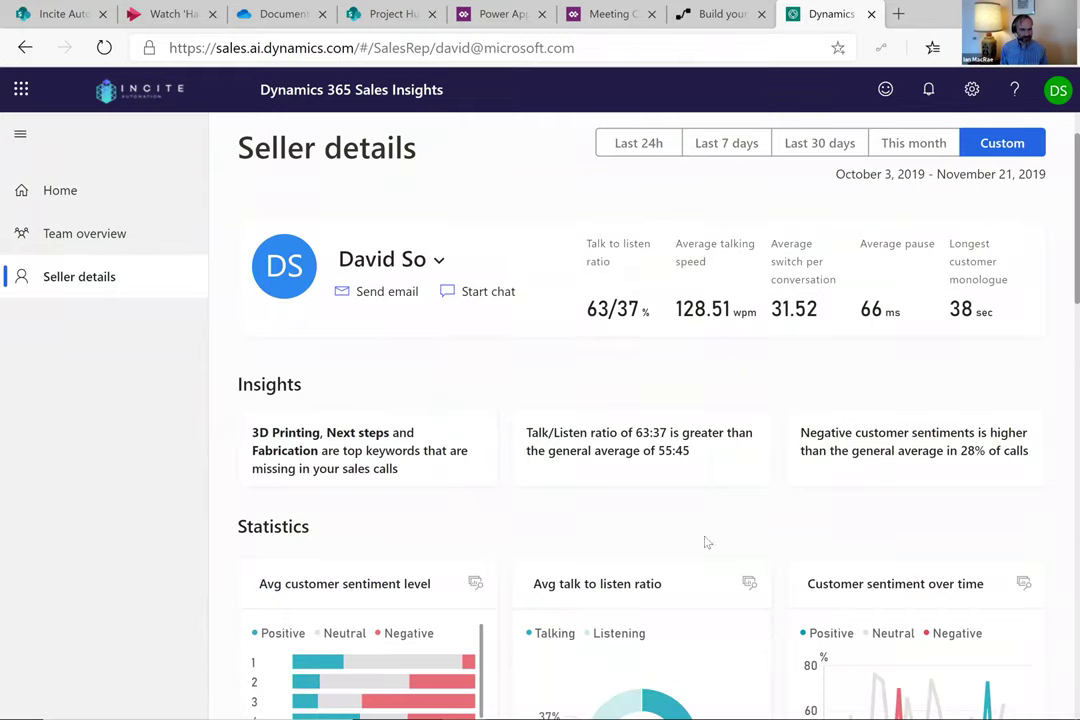
Step: Collapse the sidebar to icons and check the seller list without changing the seller
click(20, 135)
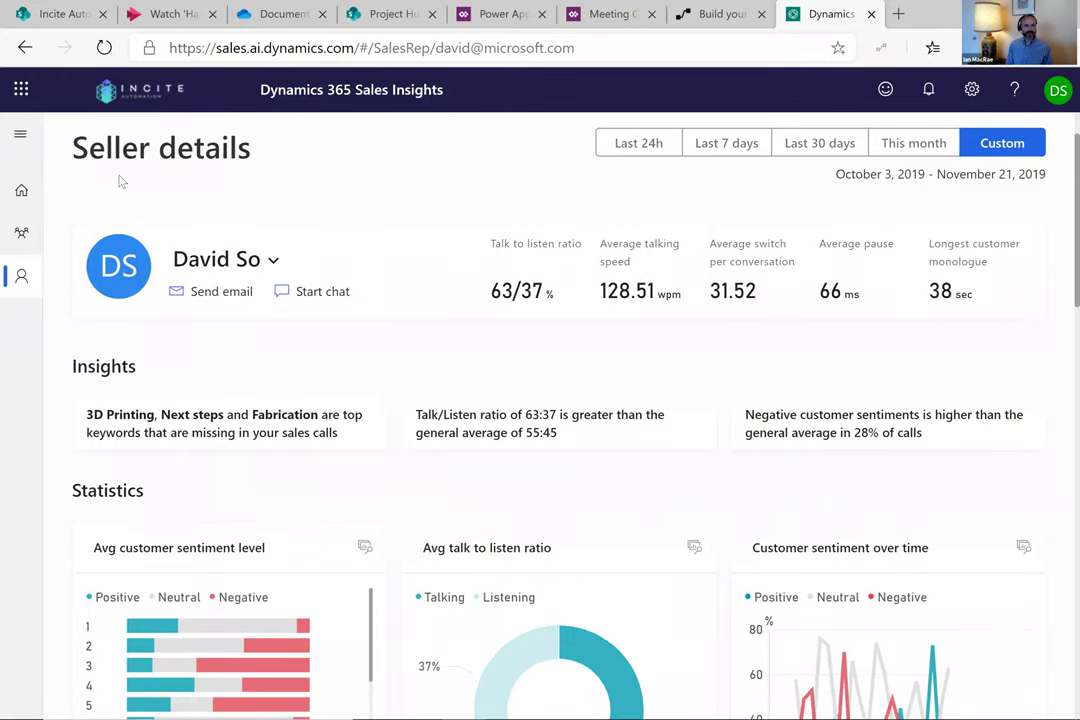
click(273, 262)
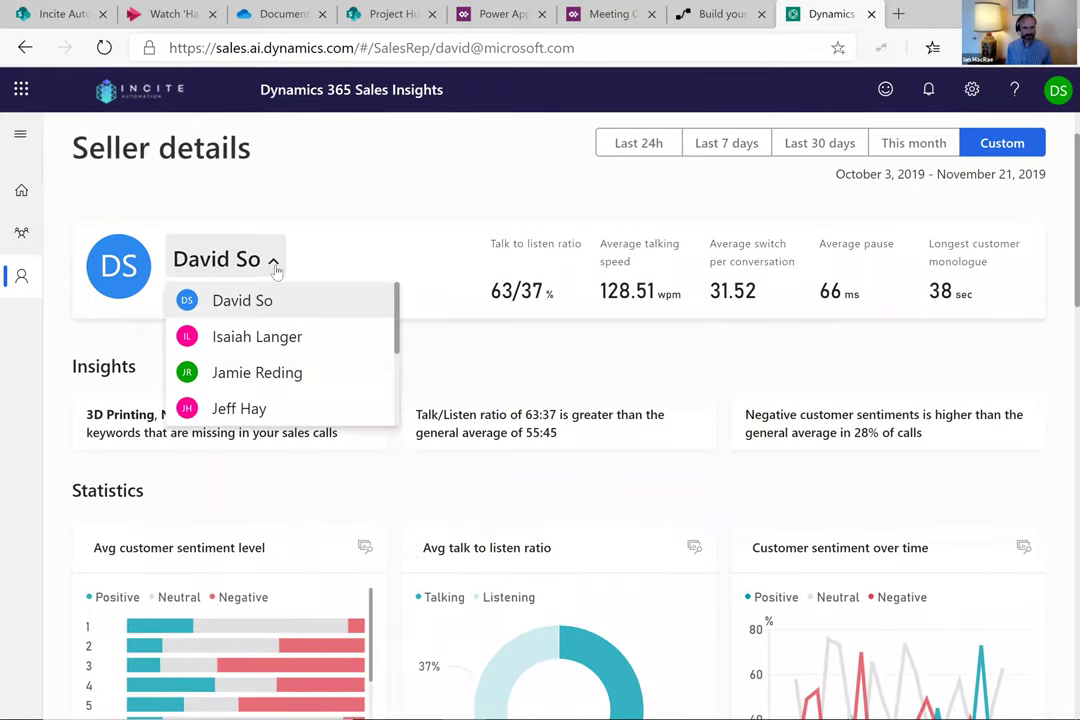
click(273, 262)
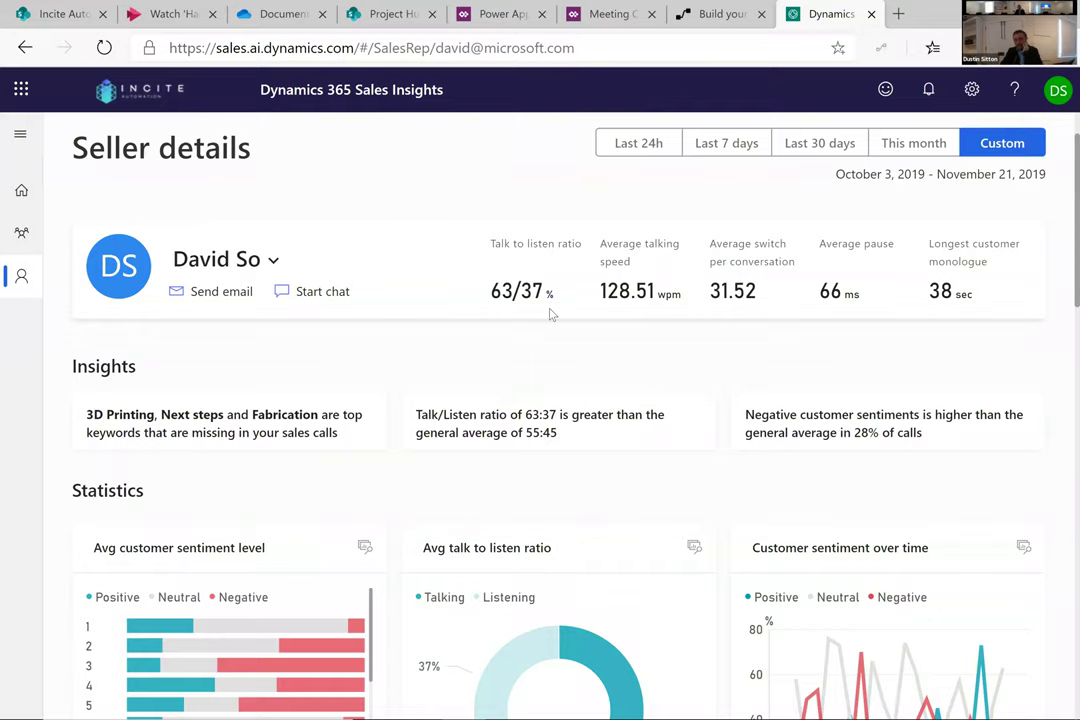
click(268, 266)
click(266, 262)
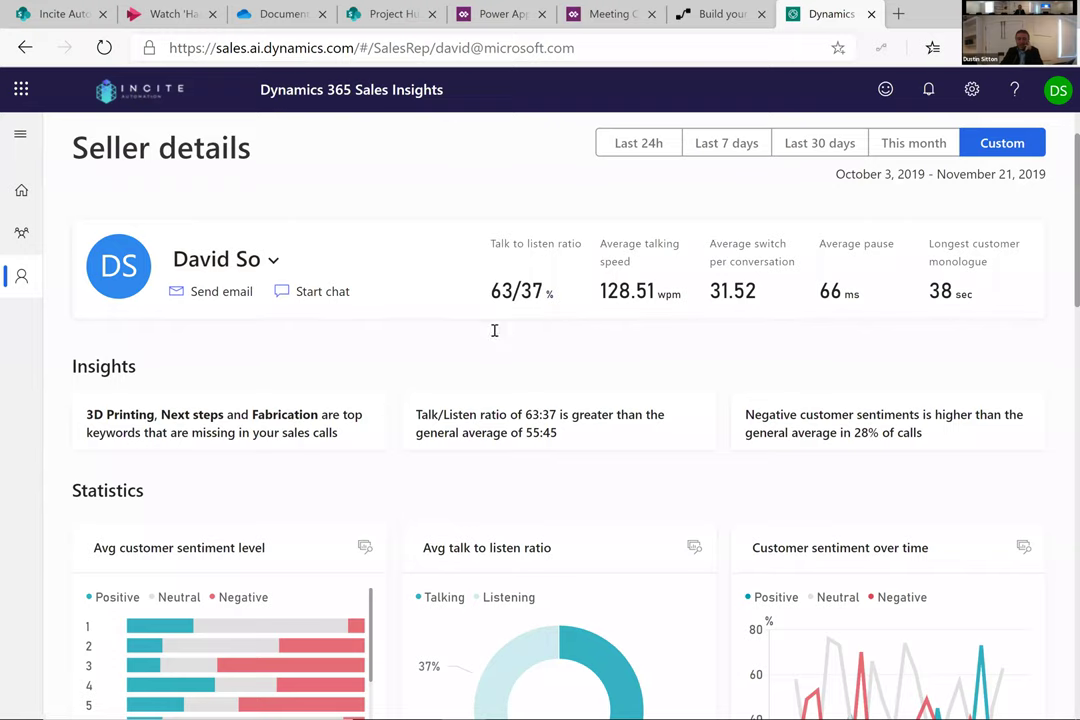
Step: Show the transcript of the Live Demo follow up call in Call history
scroll(512, 444, down, 1)
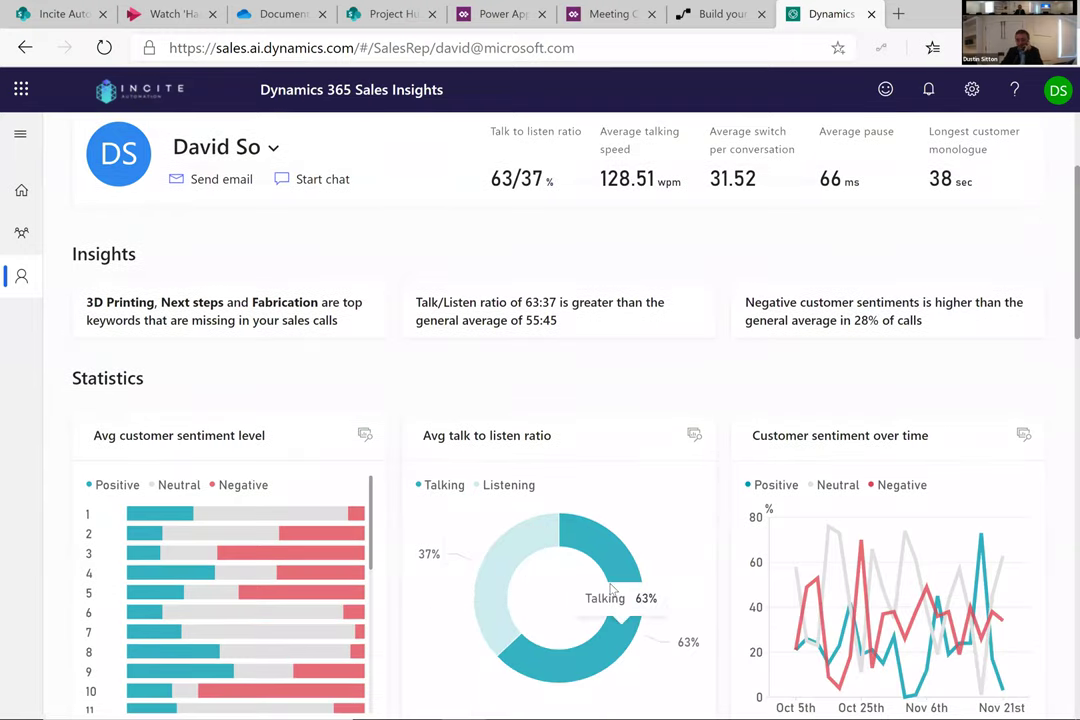
scroll(656, 581, down, 1)
scroll(656, 581, down, 3)
click(993, 499)
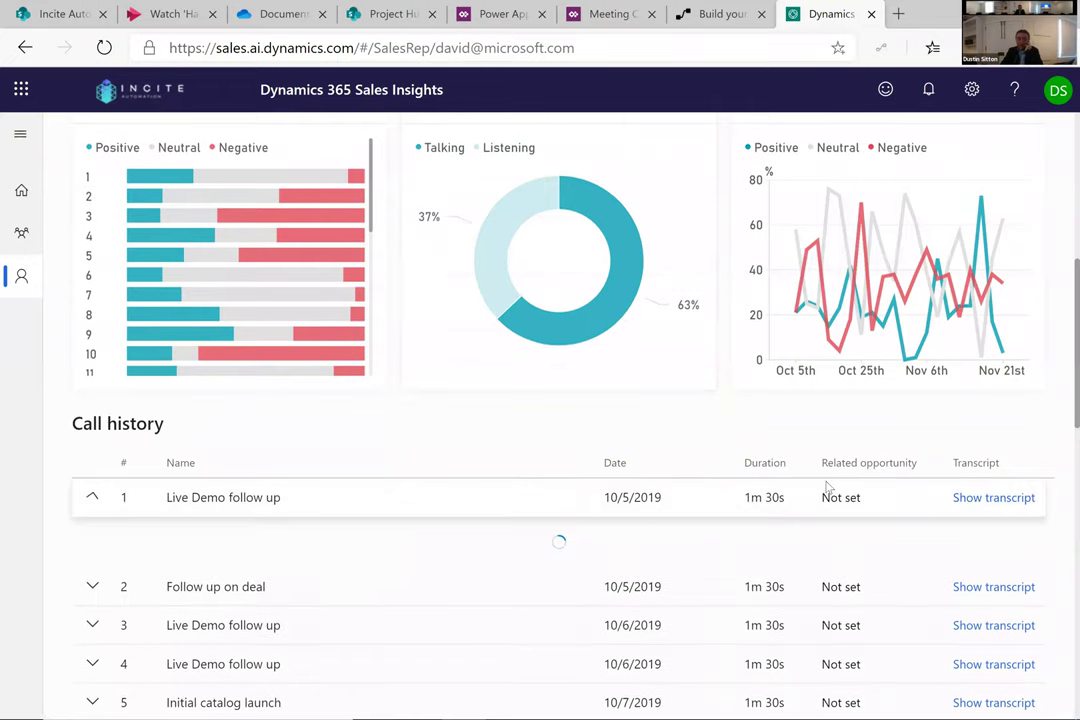
Step: Jump the call's sentiment timeline to 0:16, then to 0:39
scroll(576, 468, down, 3)
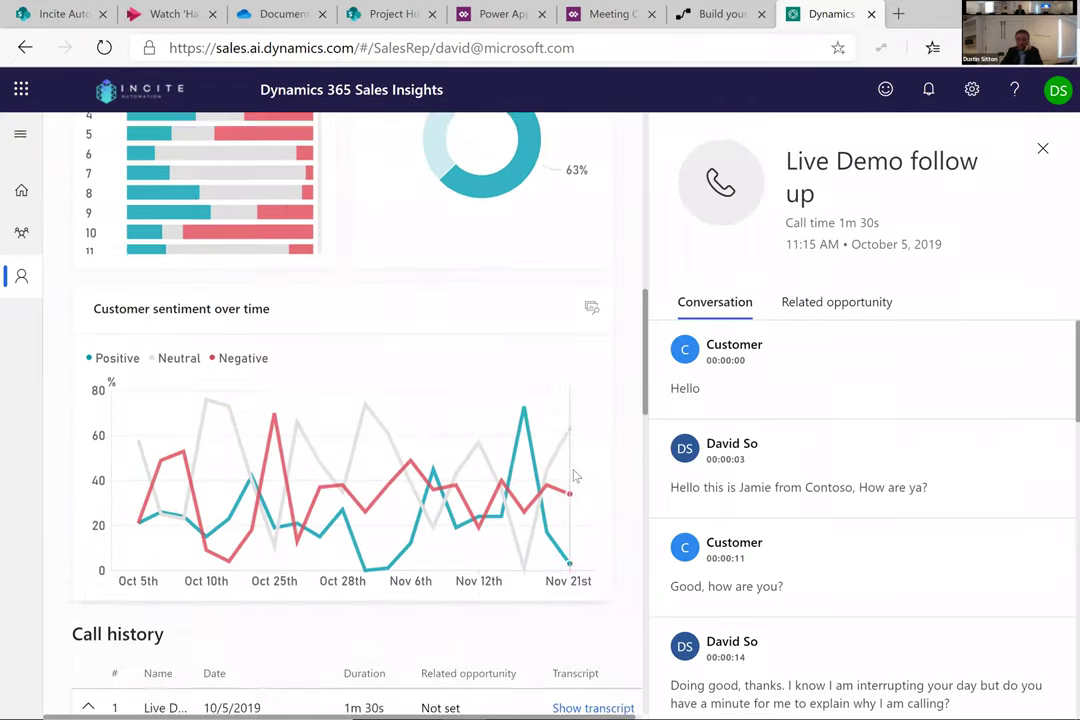
scroll(566, 472, down, 5)
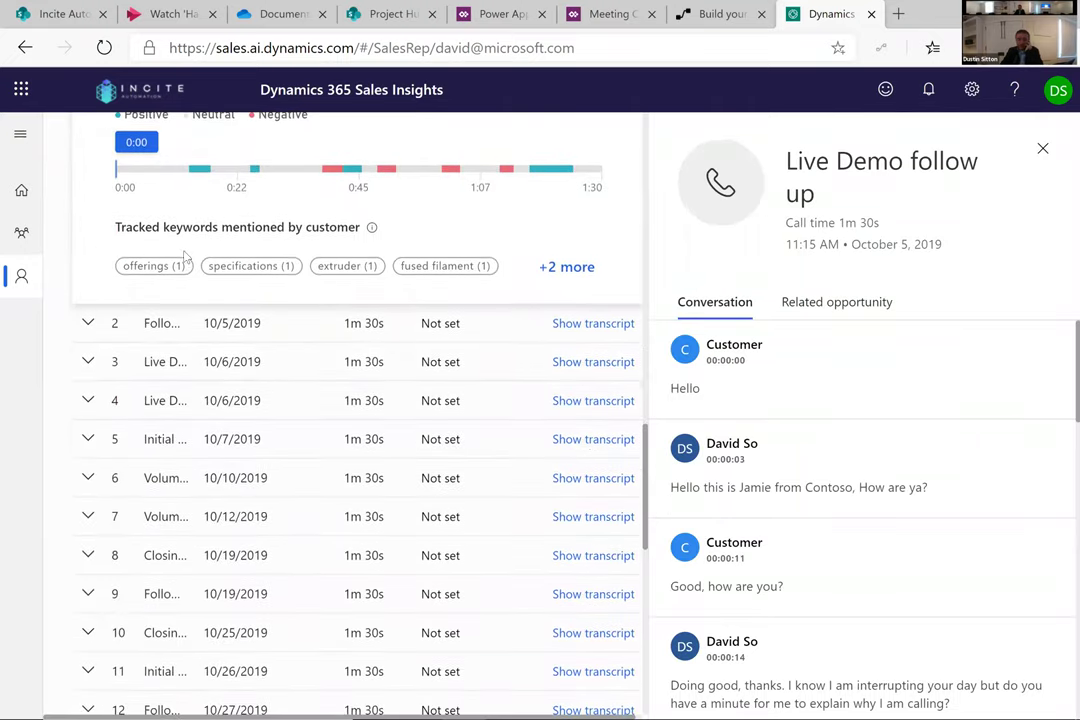
click(203, 170)
scroll(209, 210, up, 1)
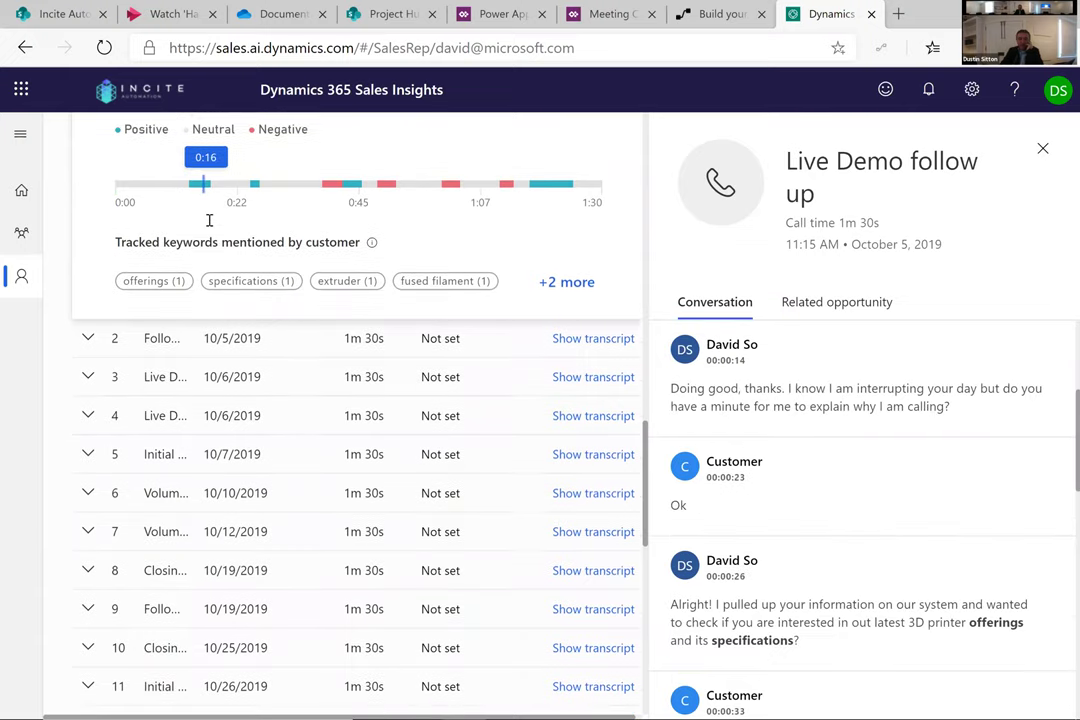
click(330, 185)
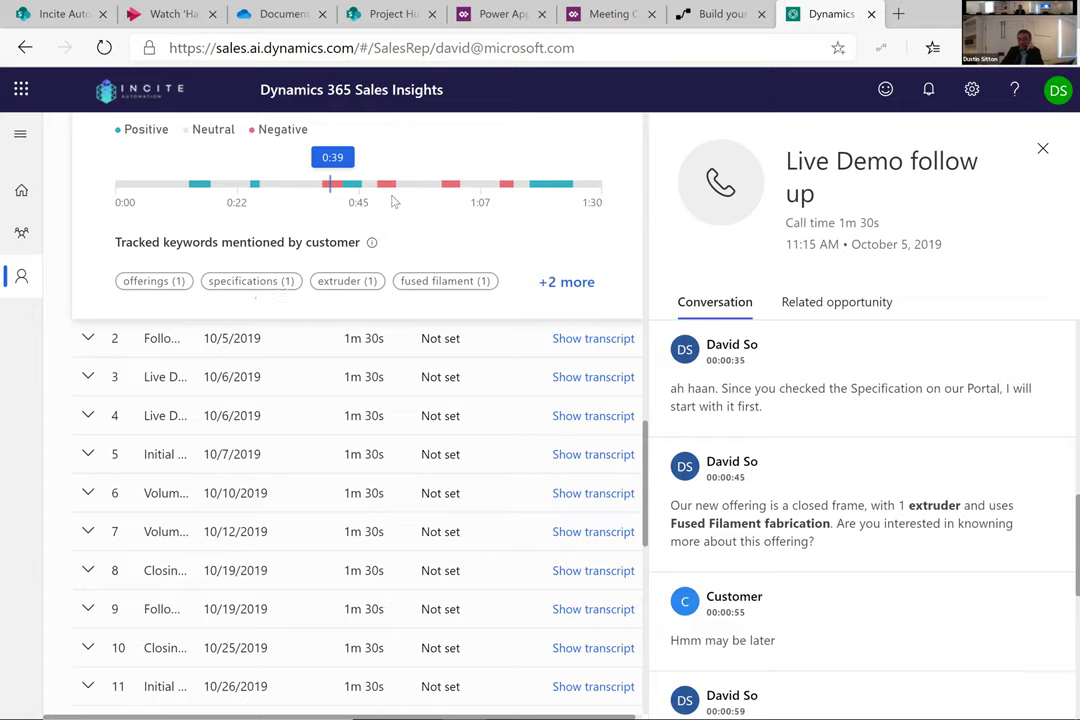
Step: Highlight keywords specifications, offerings, extruder and fused filament, then close the transcript panel
click(229, 281)
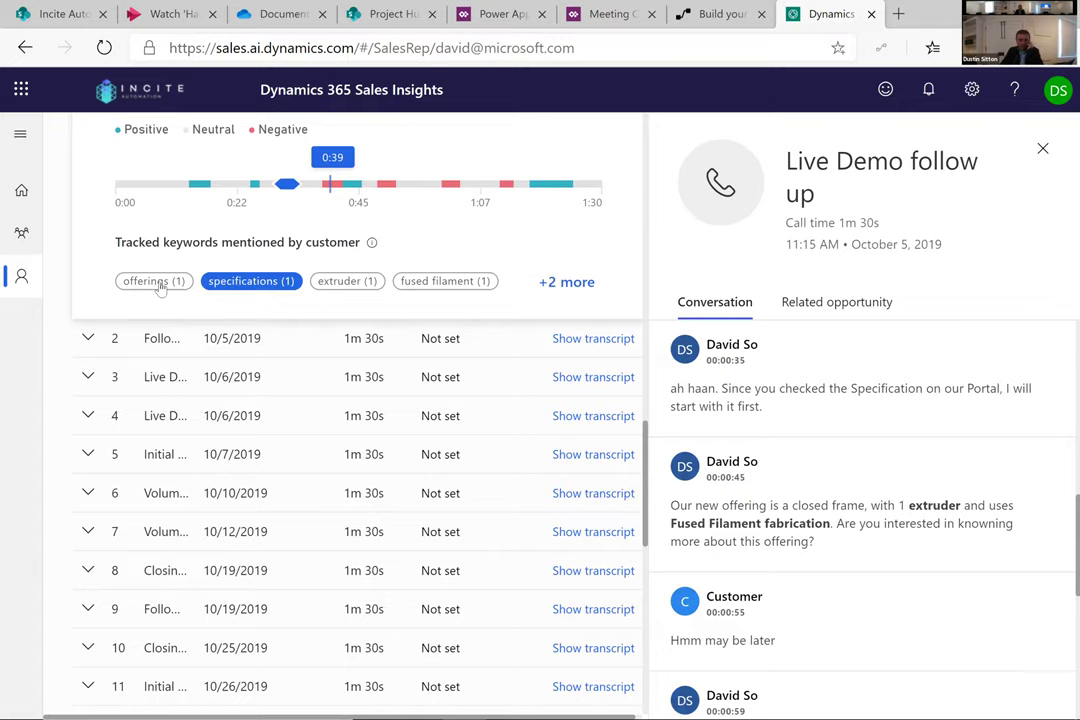
click(150, 281)
click(346, 281)
click(445, 281)
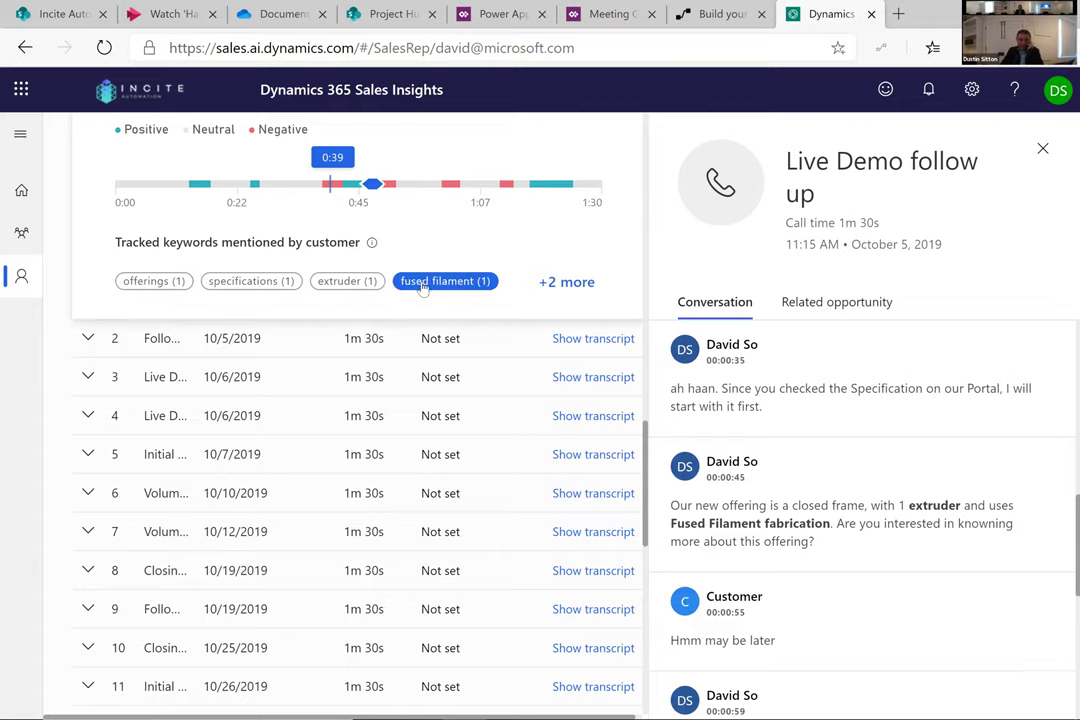
scroll(321, 360, up, 8)
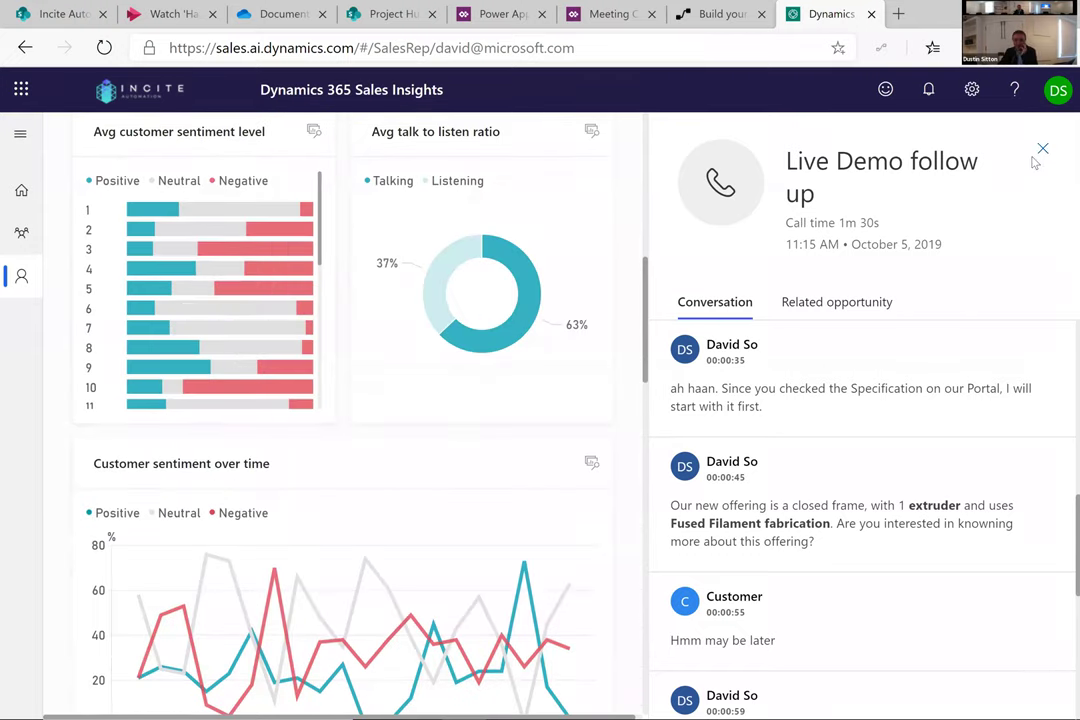
click(622, 436)
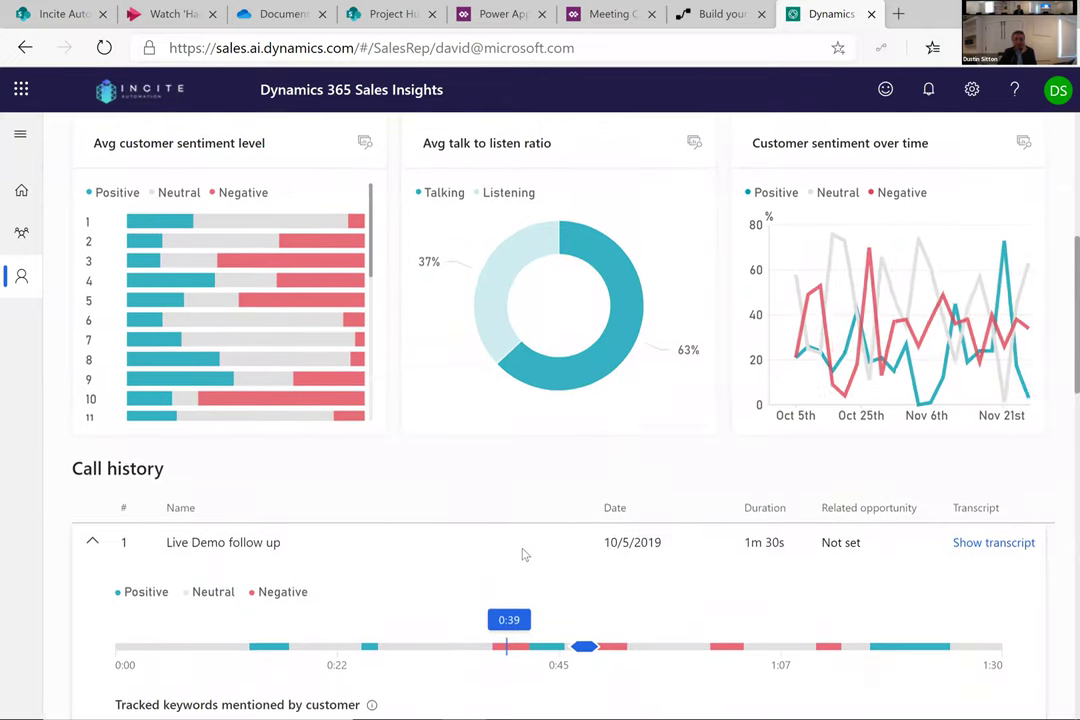